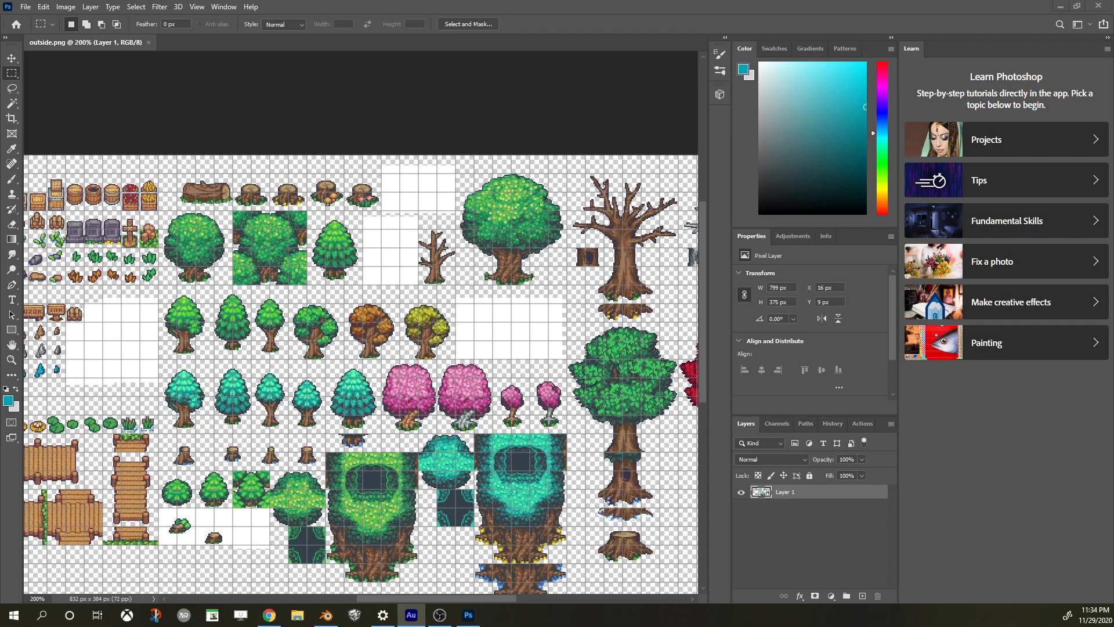
Create a new document 512 pixels wide and 512 pixels high
{"action": "left_click", "coordinate": [466, 172]}
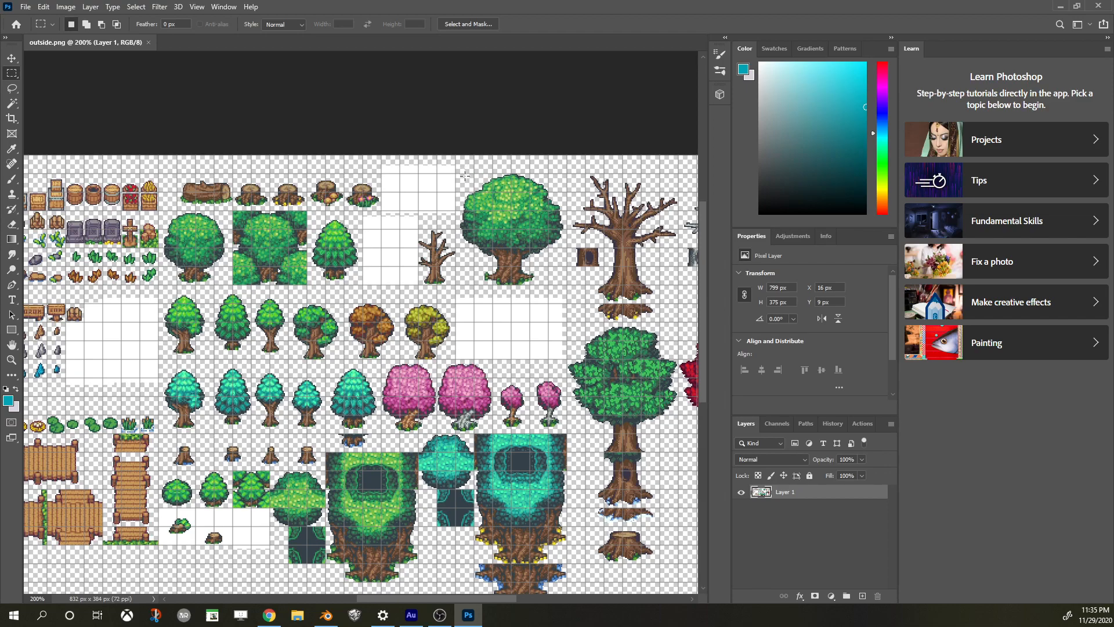
{"action": "left_click", "coordinate": [26, 7]}
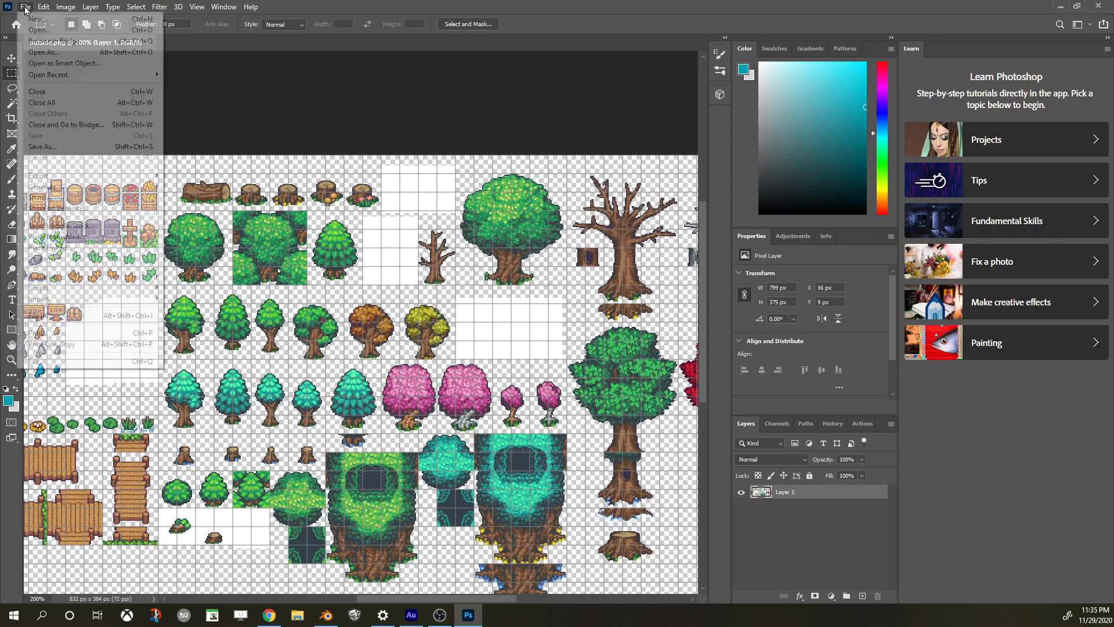
{"action": "left_click", "coordinate": [34, 20]}
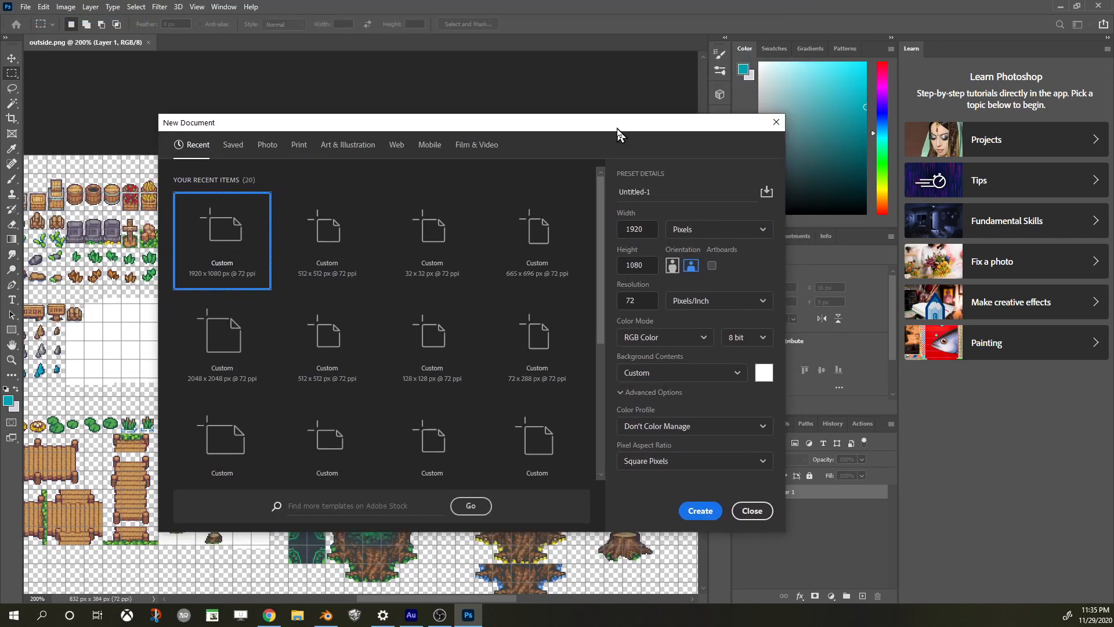
{"action": "left_click", "coordinate": [645, 231]}
{"action": "left_click", "coordinate": [603, 229]}
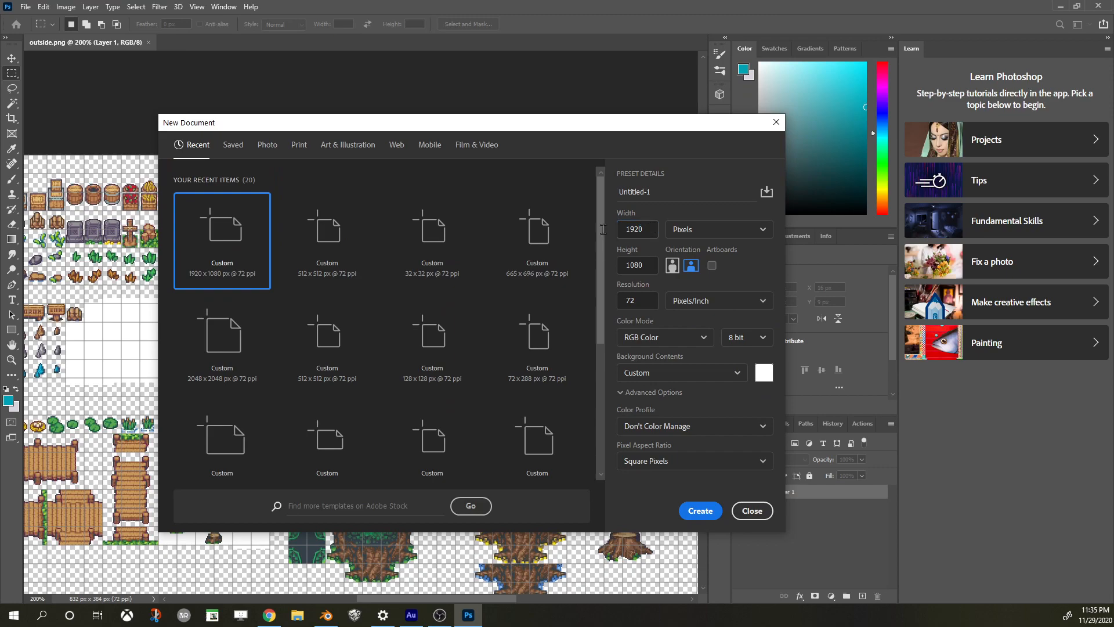
{"action": "left_click", "coordinate": [642, 230]}
{"action": "type", "text": "512"}
{"action": "key", "text": "Tab"}
{"action": "type", "text": "512"}
{"action": "key", "text": "Return"}
Add an empty layer to the new 512 px document and delete its Background layer
{"action": "left_click", "coordinate": [93, 43]}
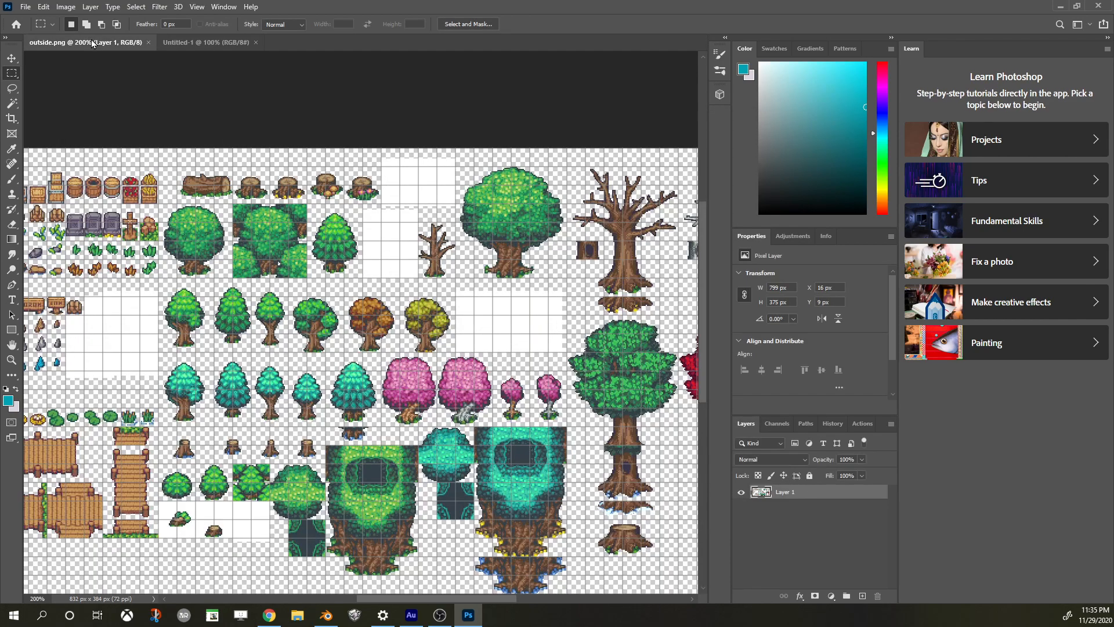
{"action": "left_click", "coordinate": [173, 43]}
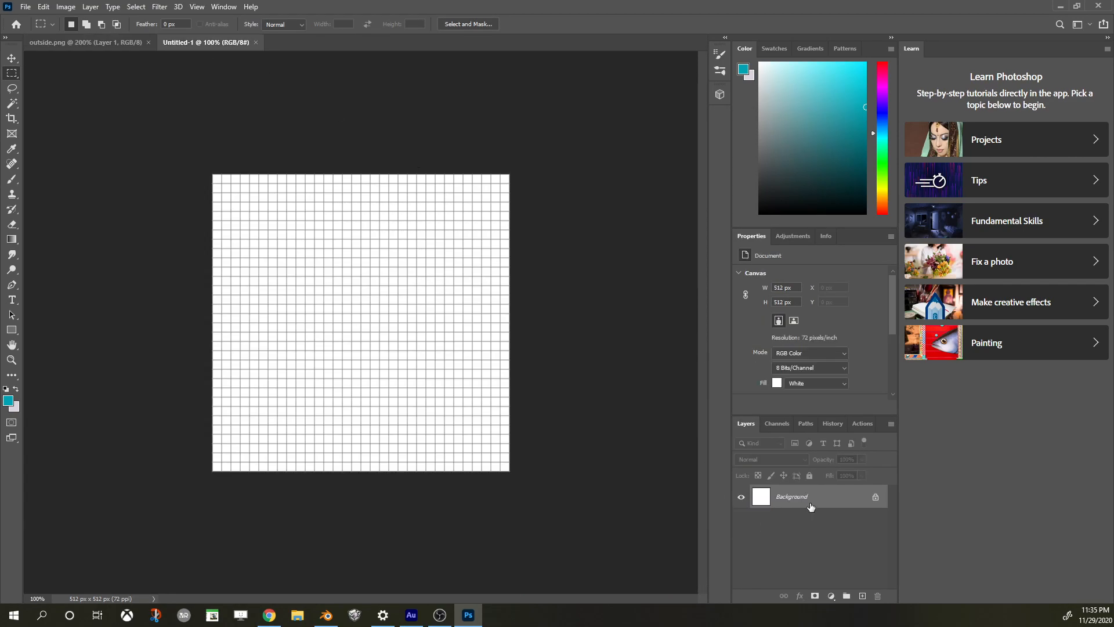
{"action": "left_click", "coordinate": [862, 596]}
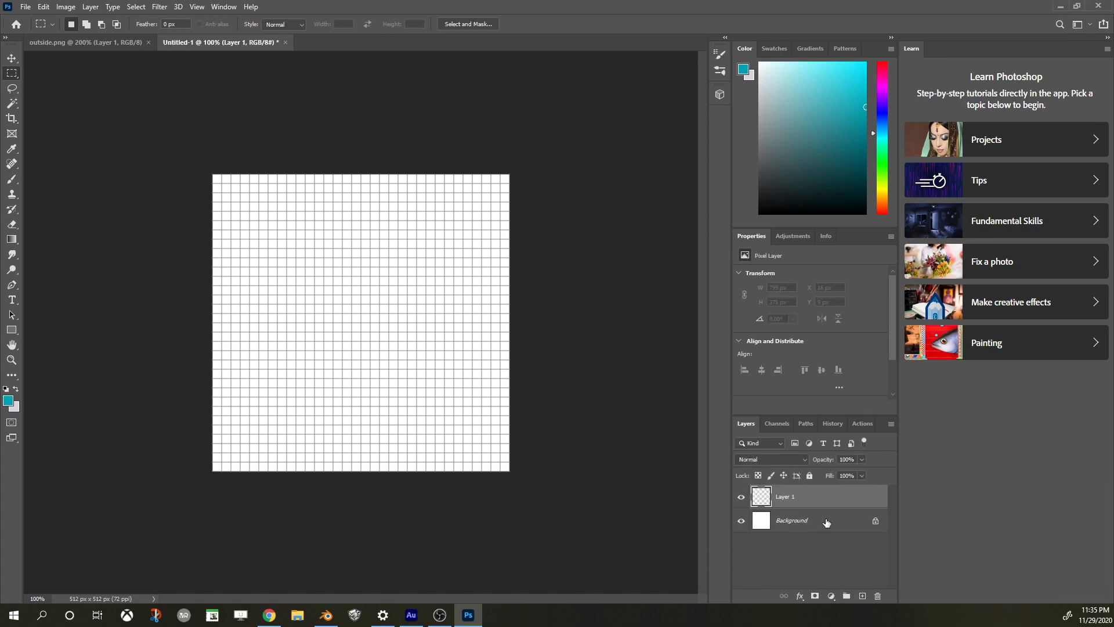
{"action": "left_click", "coordinate": [824, 521]}
{"action": "key", "text": "Delete"}
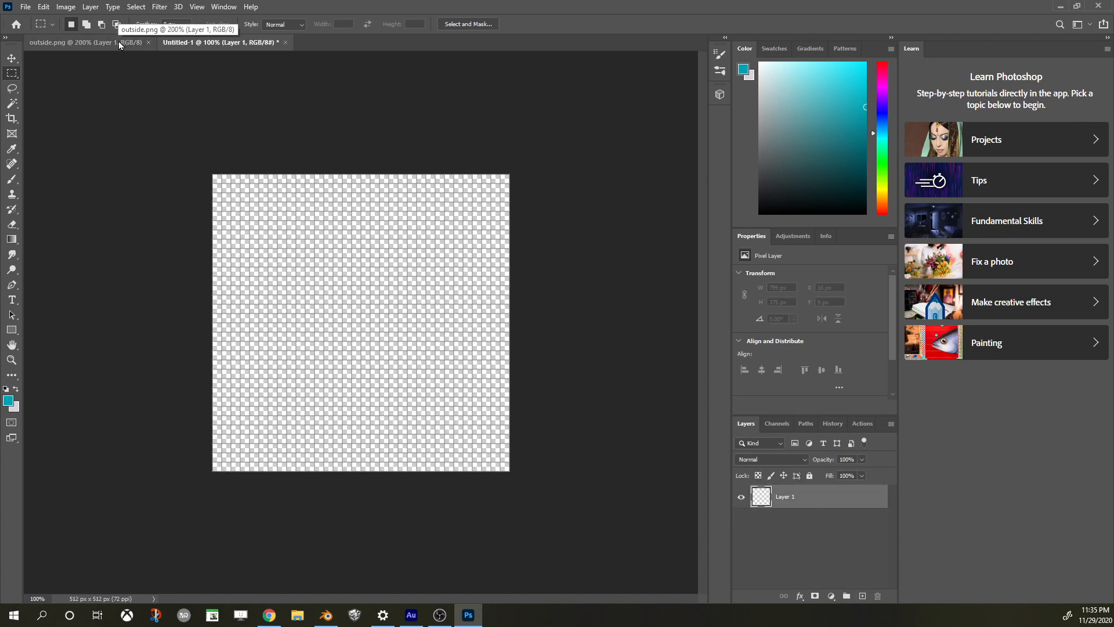
{"action": "scroll", "coordinate": [263, 204], "scroll_direction": "up", "scroll_amount": 1, "text": "alt"}
{"action": "scroll", "coordinate": [262, 204], "scroll_direction": "down", "scroll_amount": 1, "text": "alt"}
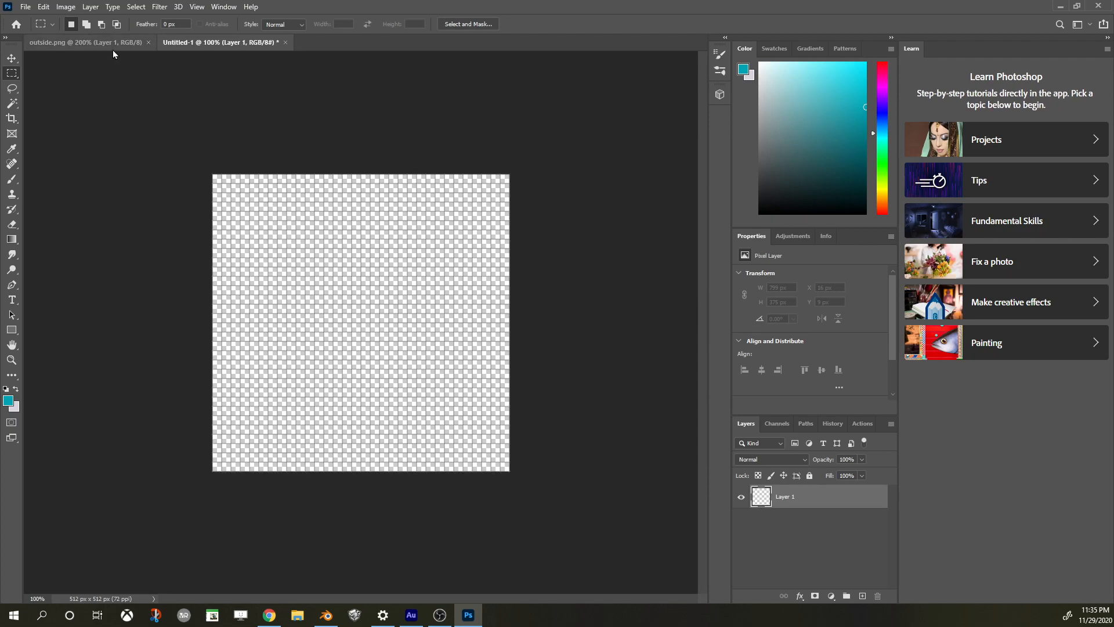
From the outside.png document, check the gridline spacing in the Guides, Grid & Slices preferences and close them
{"action": "left_click", "coordinate": [84, 43]}
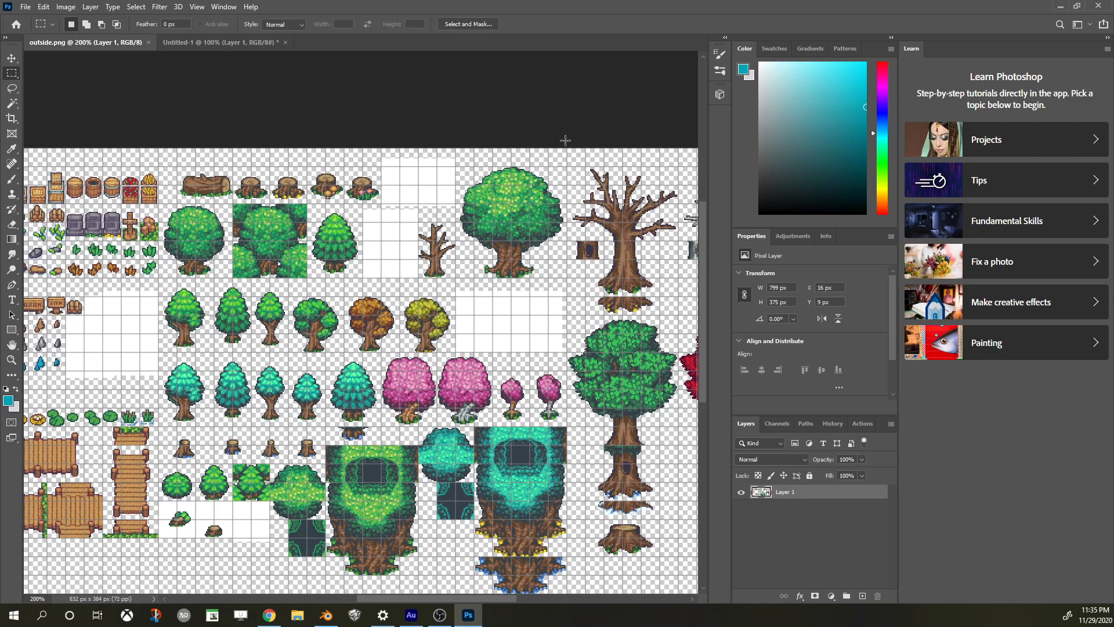
{"action": "scroll", "coordinate": [597, 197], "scroll_direction": "up", "scroll_amount": 1, "text": "alt"}
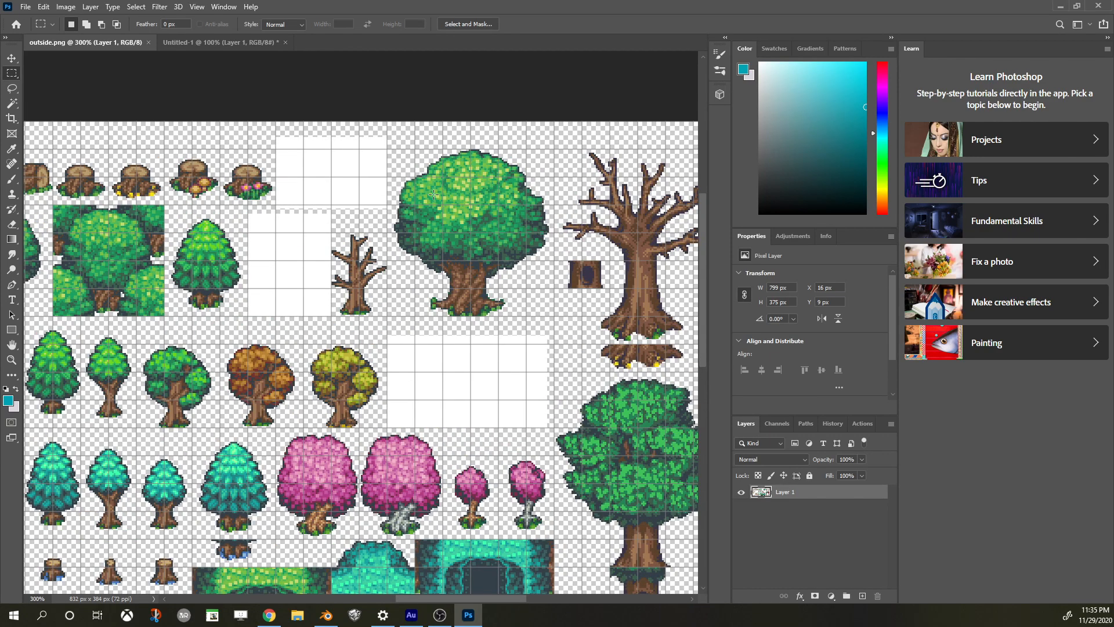
{"action": "left_click", "coordinate": [25, 6]}
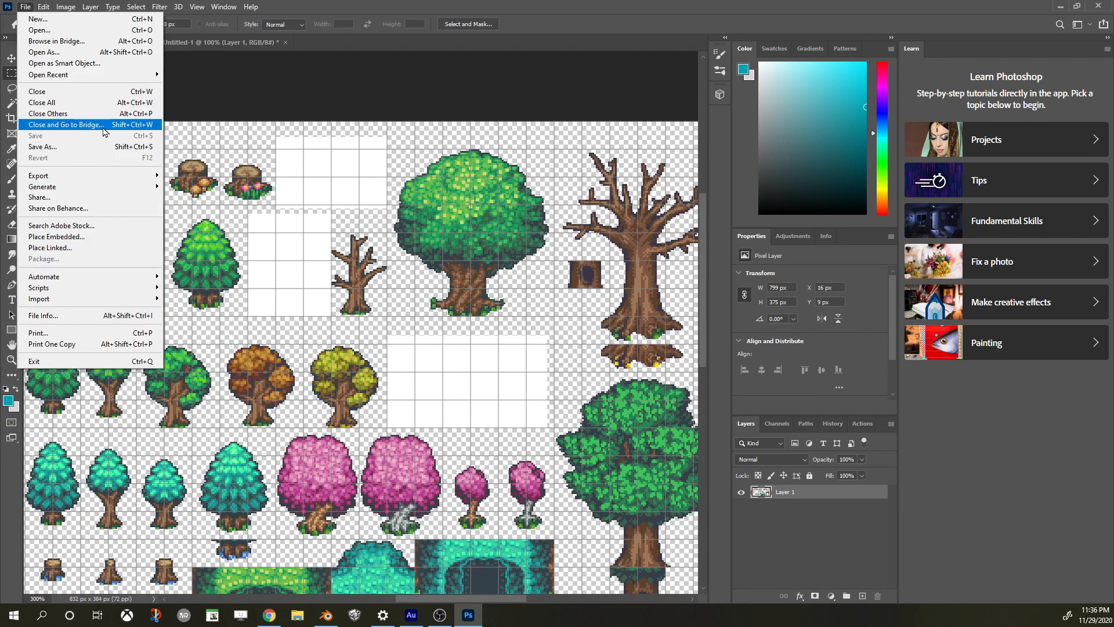
{"action": "mouse_move", "coordinate": [44, 7]}
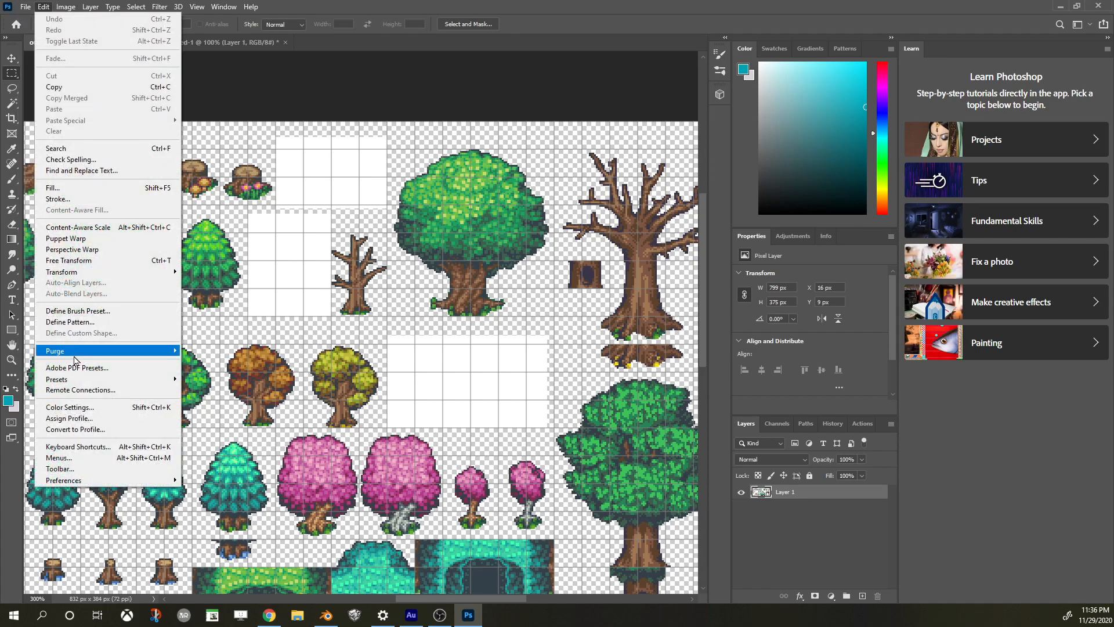
{"action": "mouse_move", "coordinate": [76, 480]}
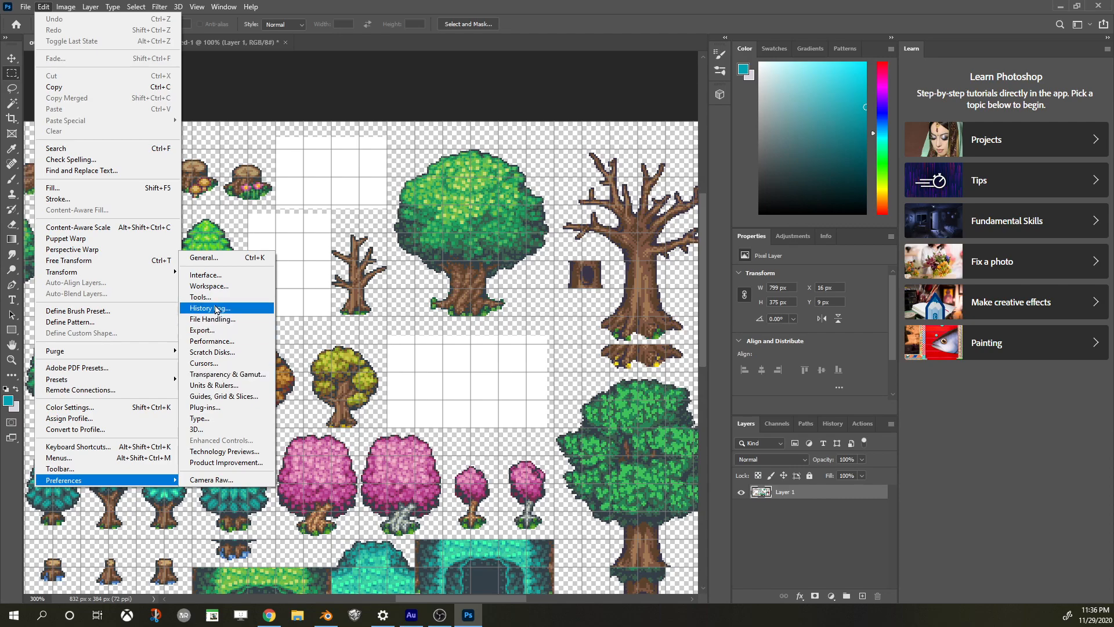
{"action": "left_click", "coordinate": [243, 396]}
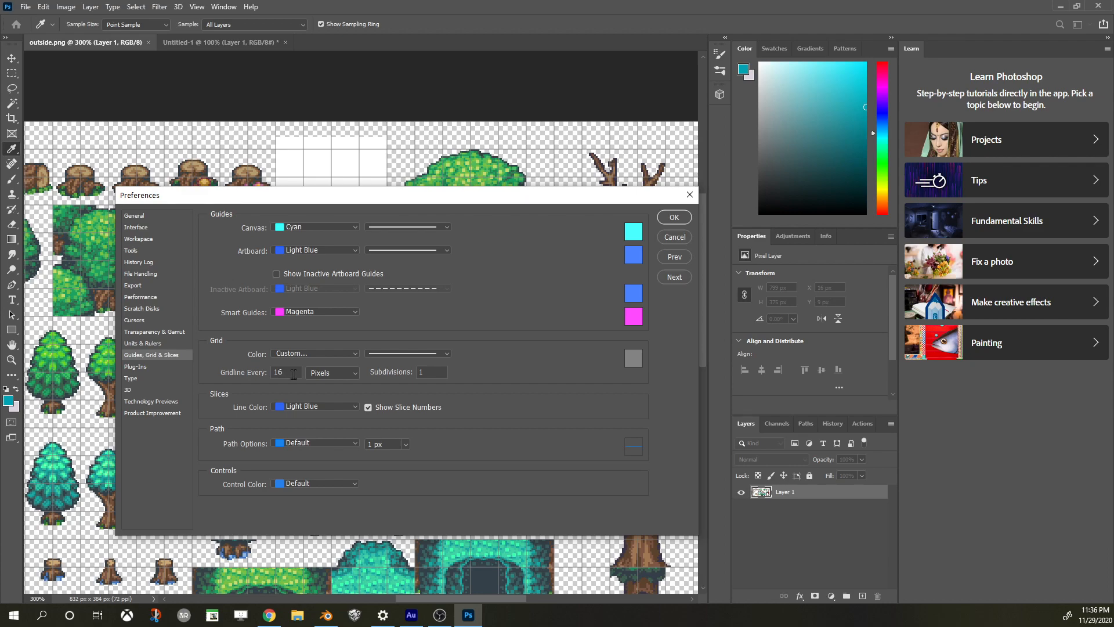
{"action": "left_click", "coordinate": [673, 217]}
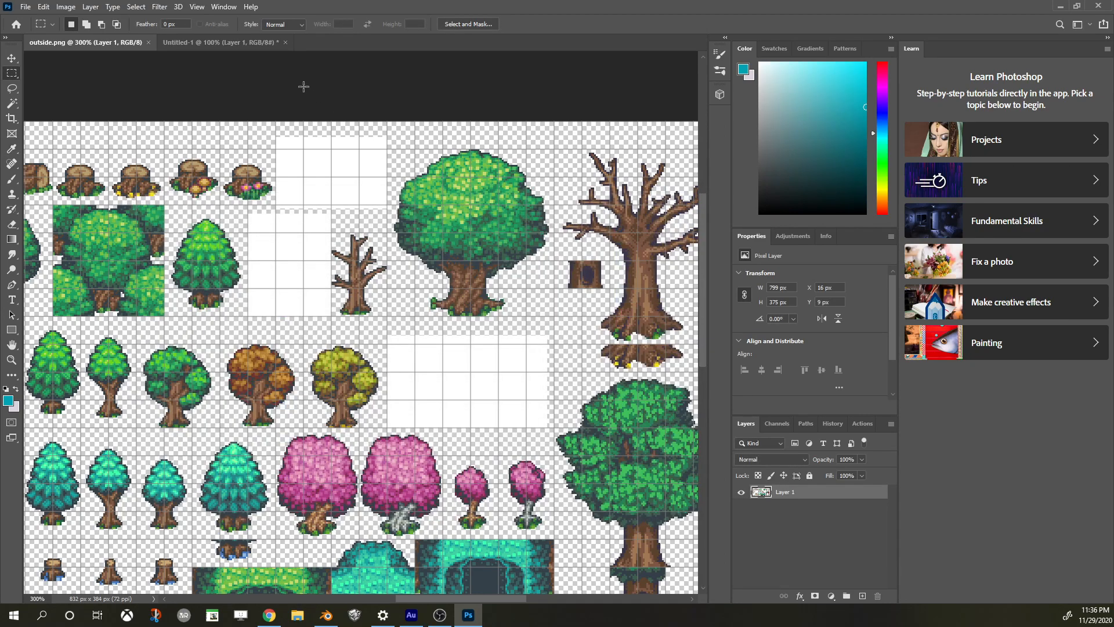
Check the display option for the grid without changing it
{"action": "left_click", "coordinate": [197, 6]}
{"action": "left_click", "coordinate": [199, 9]}
{"action": "left_click", "coordinate": [199, 9]}
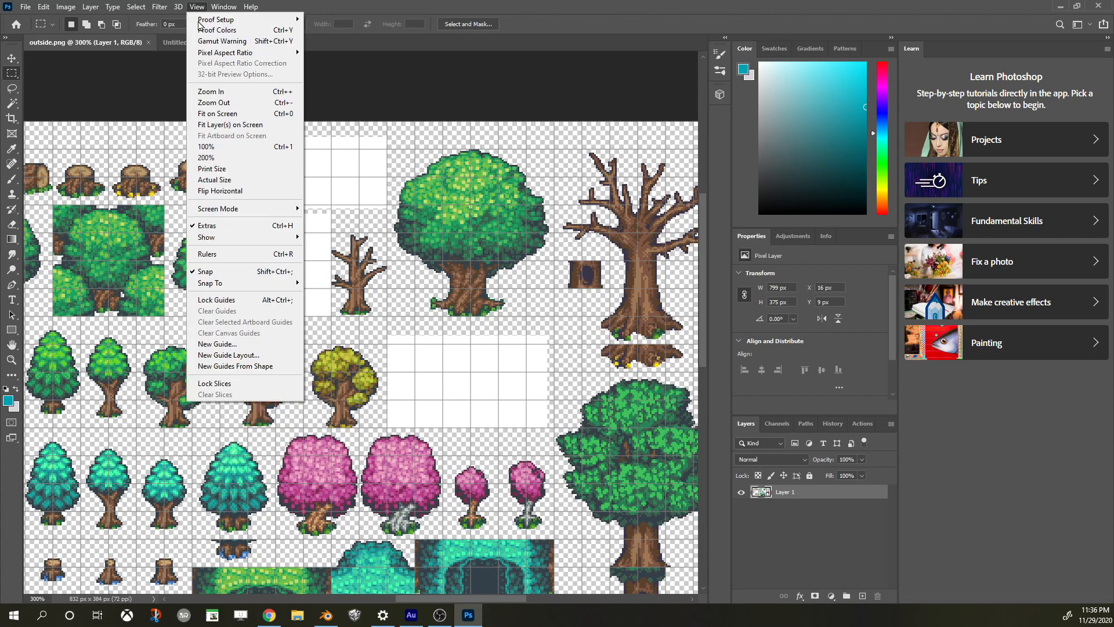
{"action": "mouse_move", "coordinate": [231, 240]}
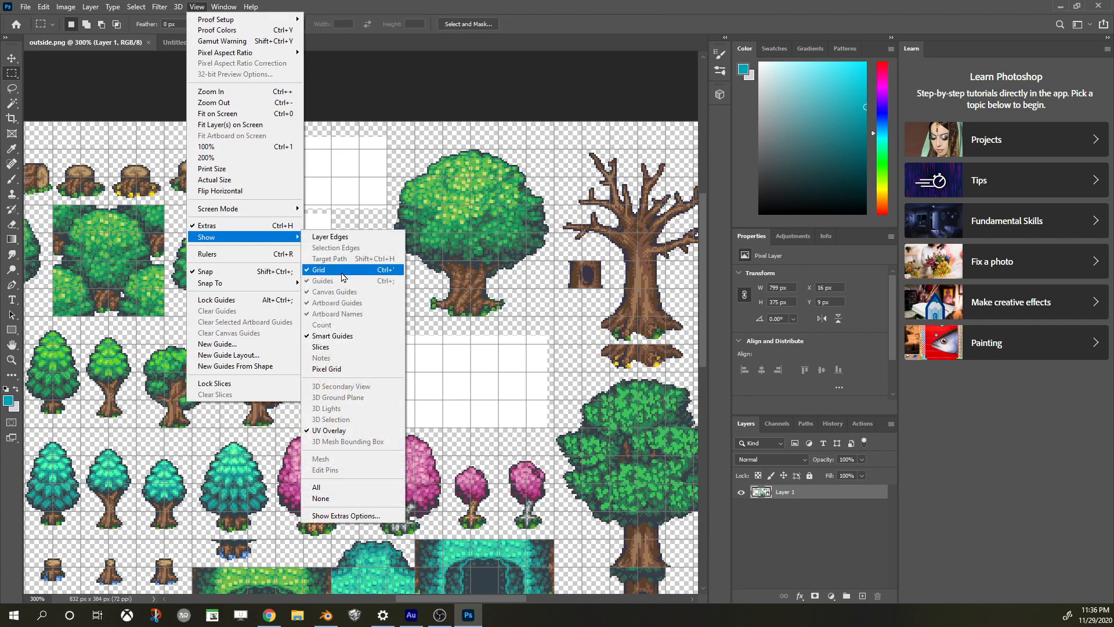
{"action": "left_click", "coordinate": [423, 72]}
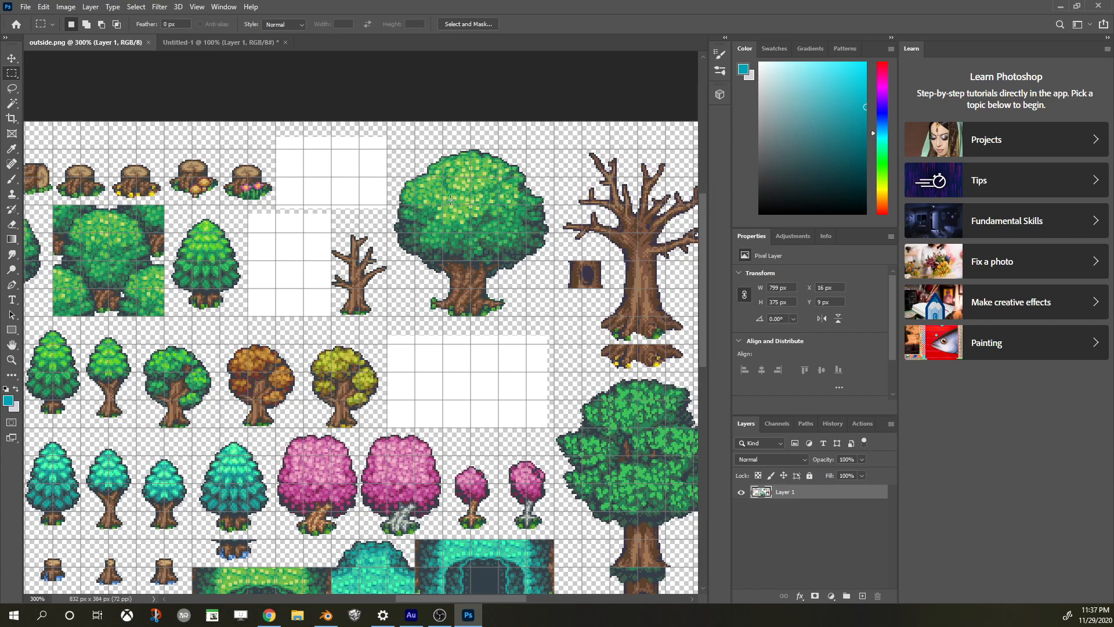
Copy the largest round green tree from outside.png into the new document and place it at about X 8, Y 9 px
{"action": "left_click_drag", "start_coordinate": [393, 149], "coordinate": [552, 322]}
{"action": "left_click", "coordinate": [220, 41]}
{"action": "key", "text": "ctrl+v"}
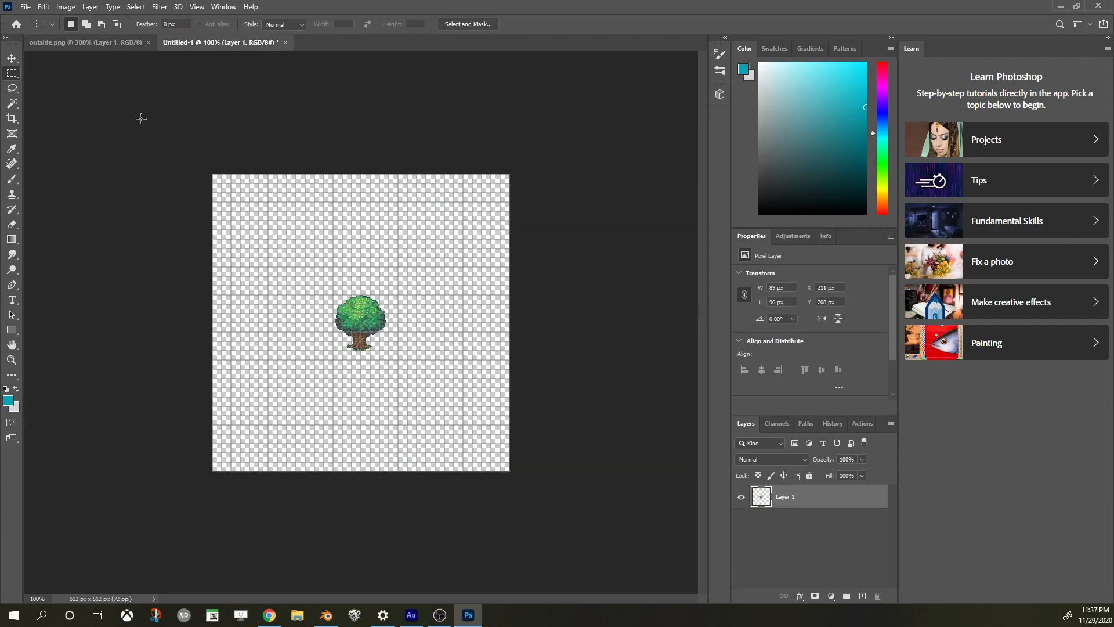
{"action": "key", "text": "v"}
{"action": "left_click_drag", "start_coordinate": [366, 332], "coordinate": [248, 217]}
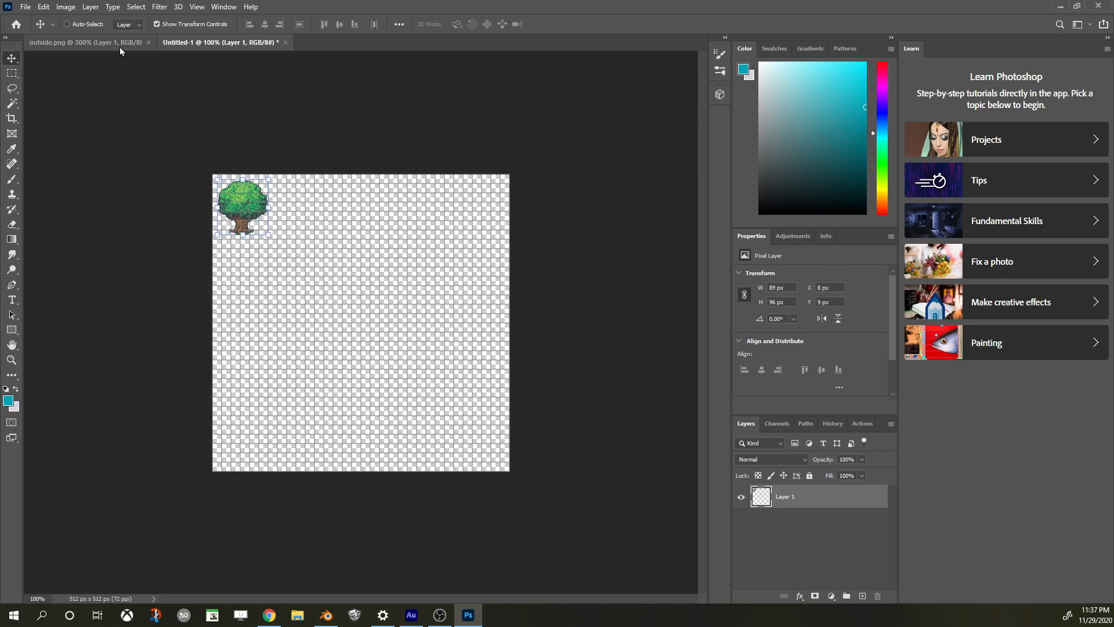
Copy the smaller round green tree from outside.png into the new document and place it beside the large tree, at about X 106, Y 45 px
{"action": "left_click", "coordinate": [107, 43]}
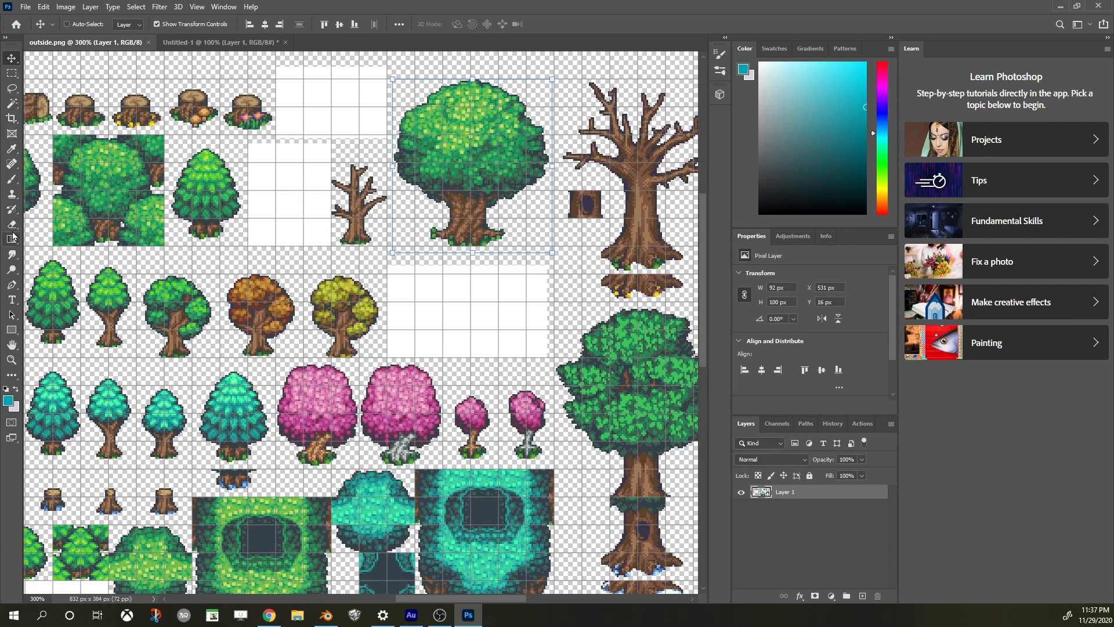
{"action": "left_click", "coordinate": [12, 299]}
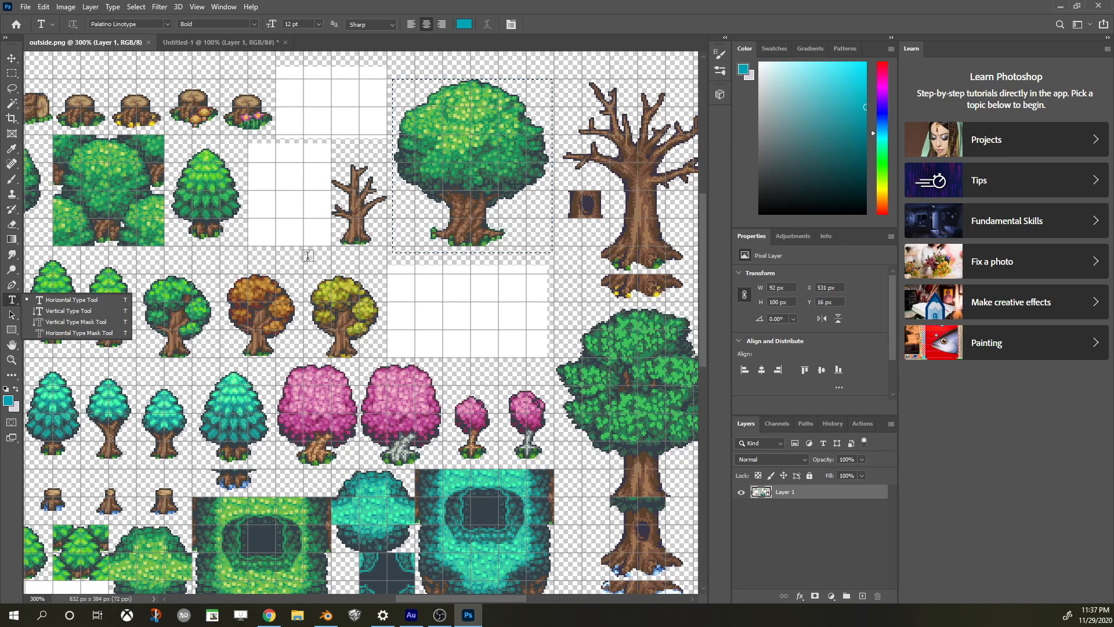
{"action": "left_click", "coordinate": [12, 73]}
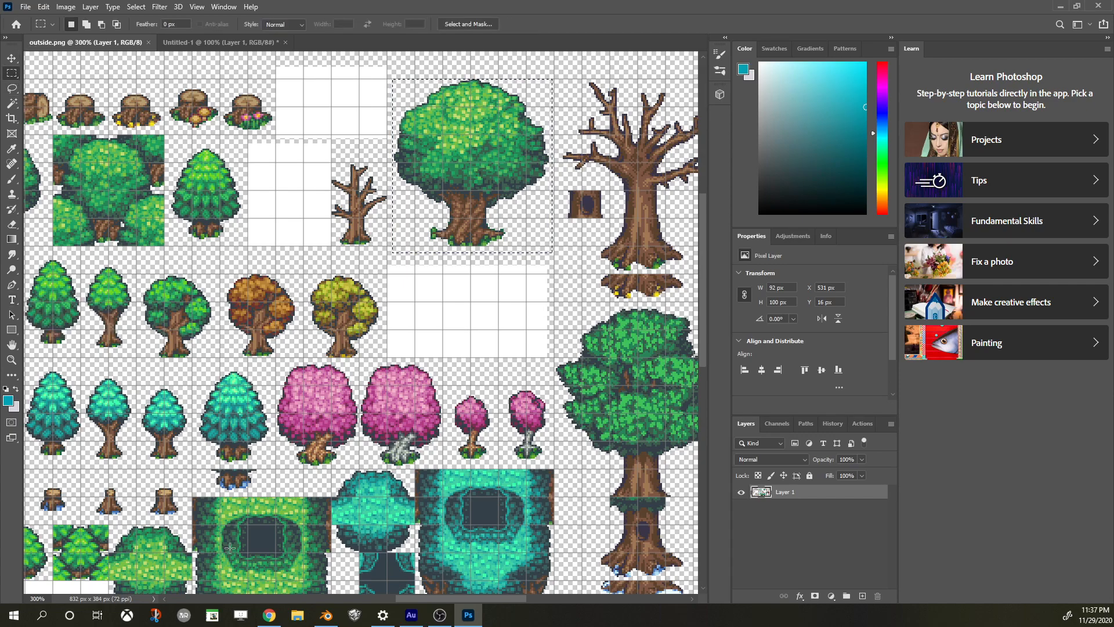
{"action": "scroll", "coordinate": [246, 228], "scroll_direction": "left", "scroll_amount": 5}
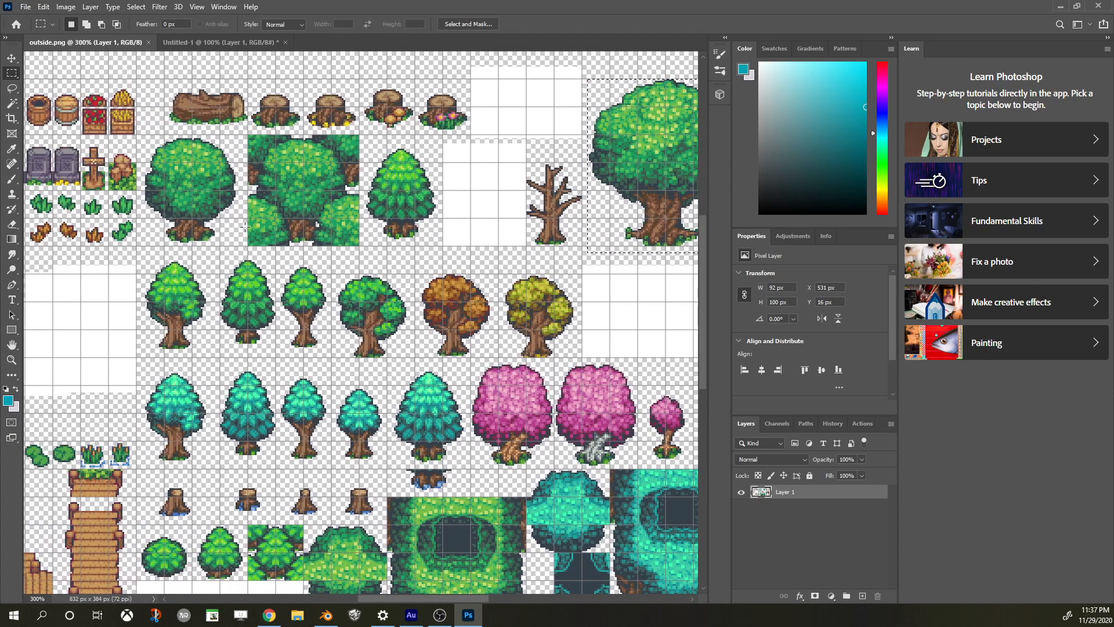
{"action": "left_click_drag", "start_coordinate": [143, 131], "coordinate": [242, 251]}
{"action": "key", "text": "ctrl+c"}
{"action": "left_click", "coordinate": [220, 43]}
{"action": "key", "text": "ctrl+v"}
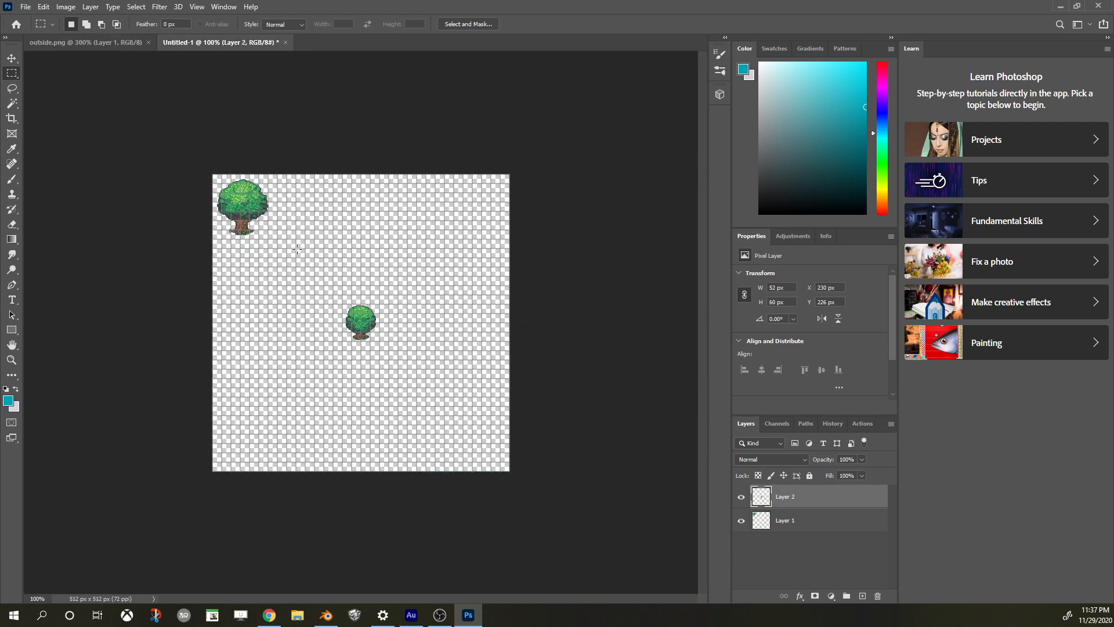
{"action": "left_click", "coordinate": [12, 58]}
{"action": "left_click_drag", "start_coordinate": [367, 332], "coordinate": [296, 224]}
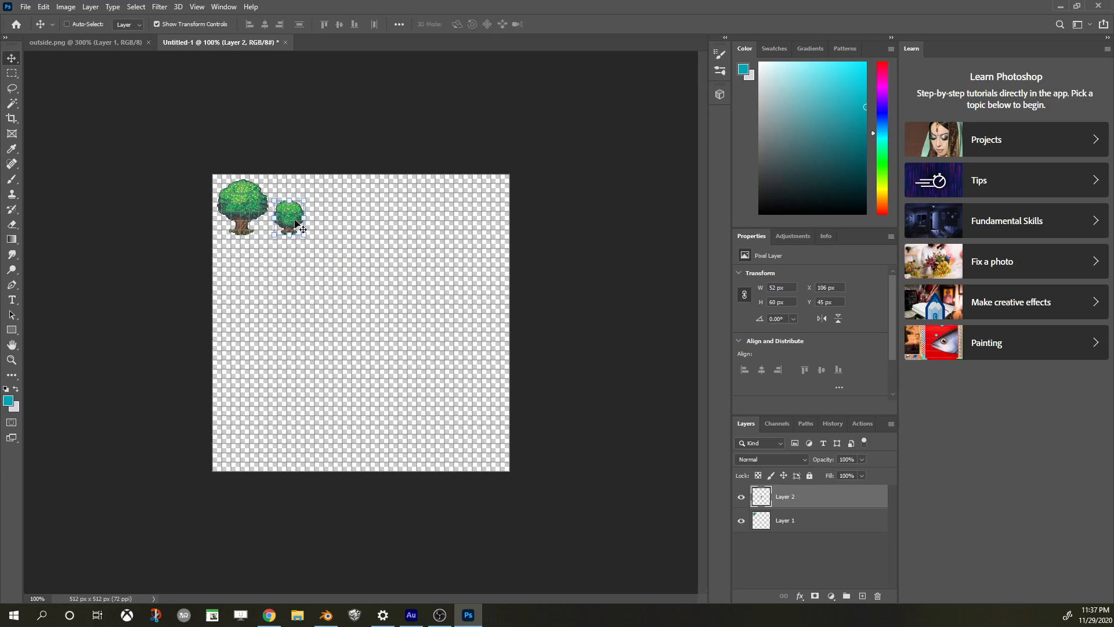
Copy the small green tree beside the orange one from outside.png and place it below the large tree in the new document
{"action": "left_click", "coordinate": [108, 42]}
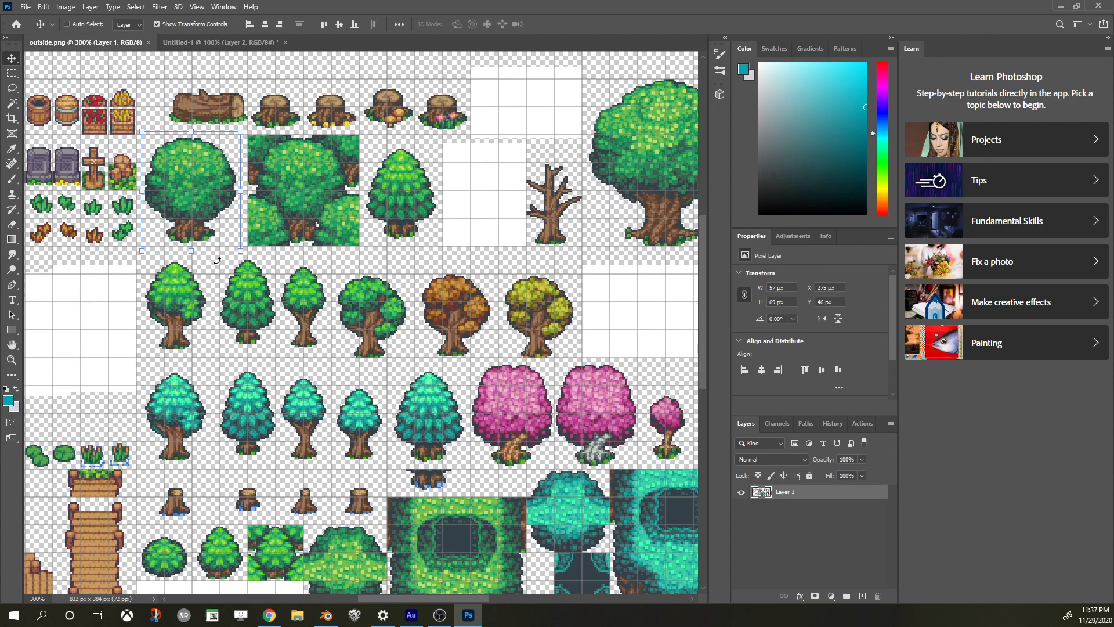
{"action": "left_click", "coordinate": [12, 73]}
{"action": "left_click_drag", "start_coordinate": [334, 268], "coordinate": [415, 367]}
{"action": "key", "text": "ctrl+c"}
{"action": "left_click", "coordinate": [217, 44]}
{"action": "key", "text": "ctrl+v"}
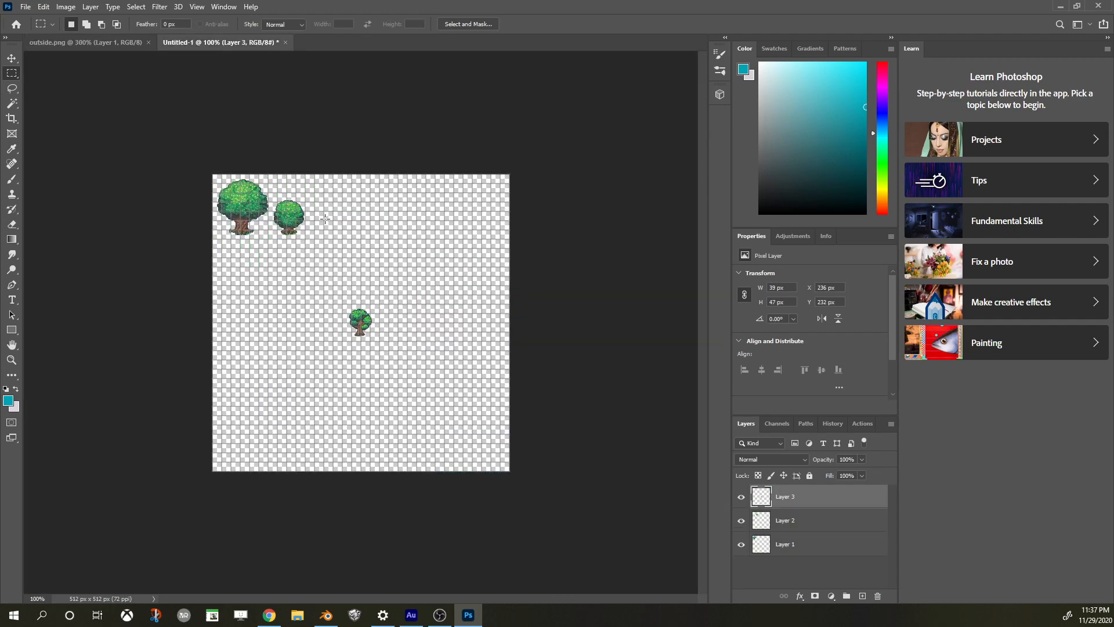
{"action": "left_click", "coordinate": [11, 58]}
{"action": "left_click_drag", "start_coordinate": [364, 332], "coordinate": [240, 263]}
Look over the outside.png sprite sheet for further plants and props to copy
{"action": "key", "text": "ctrl+Tab"}
{"action": "scroll", "coordinate": [259, 286], "scroll_direction": "down", "scroll_amount": 2}
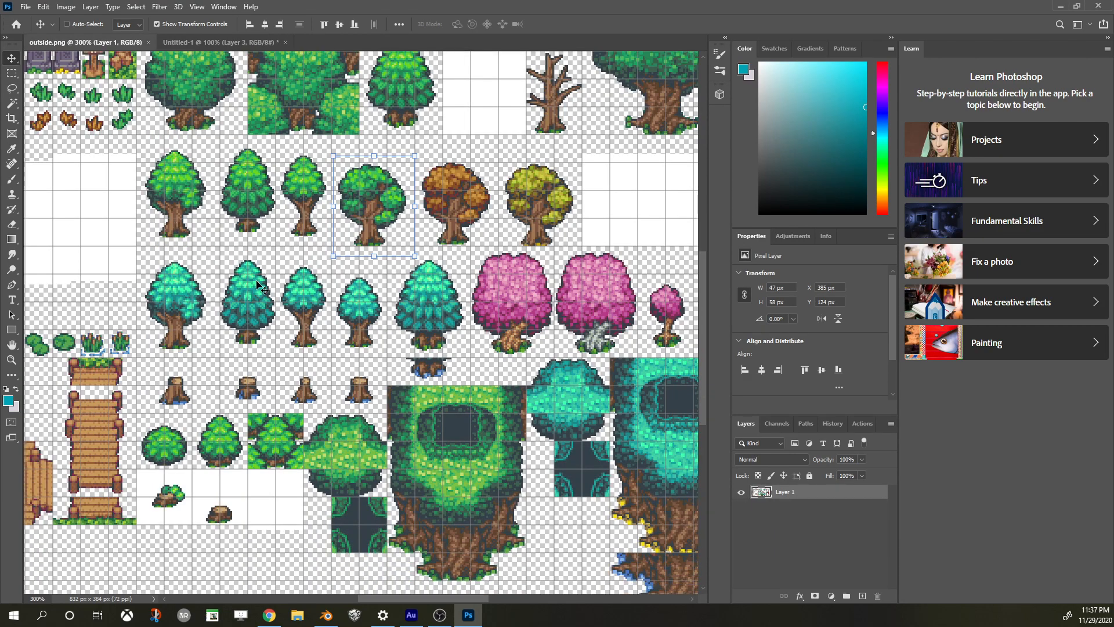
{"action": "scroll", "coordinate": [264, 288], "scroll_direction": "down", "scroll_amount": 3, "text": "alt"}
{"action": "scroll", "coordinate": [334, 292], "scroll_direction": "up", "scroll_amount": 2, "text": "alt"}
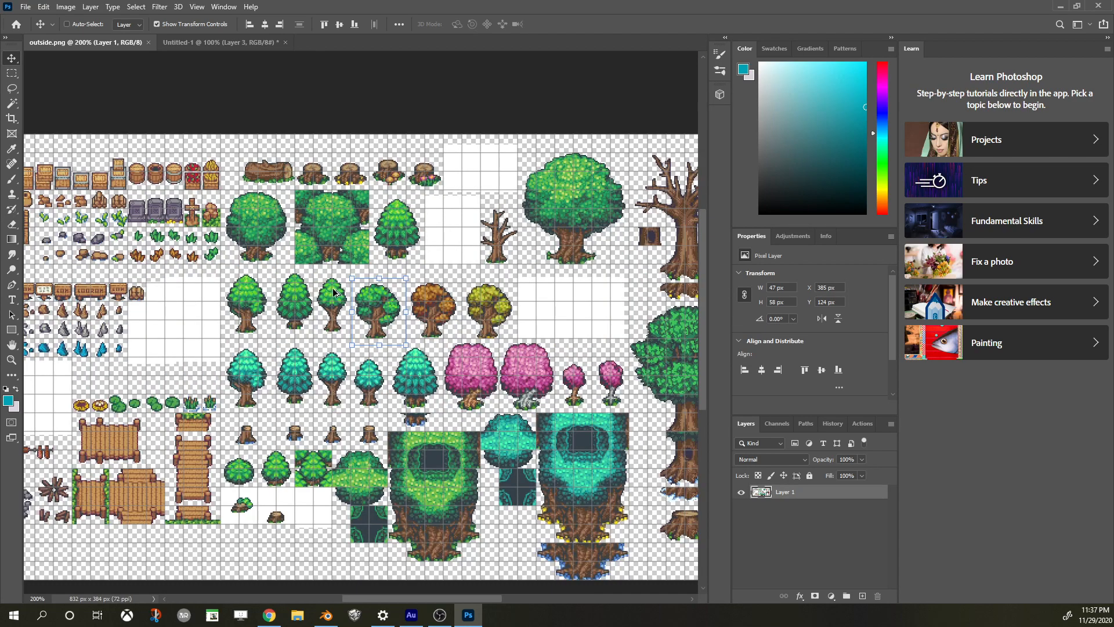
{"action": "scroll", "coordinate": [411, 323], "scroll_direction": "down", "scroll_amount": 1, "text": "alt"}
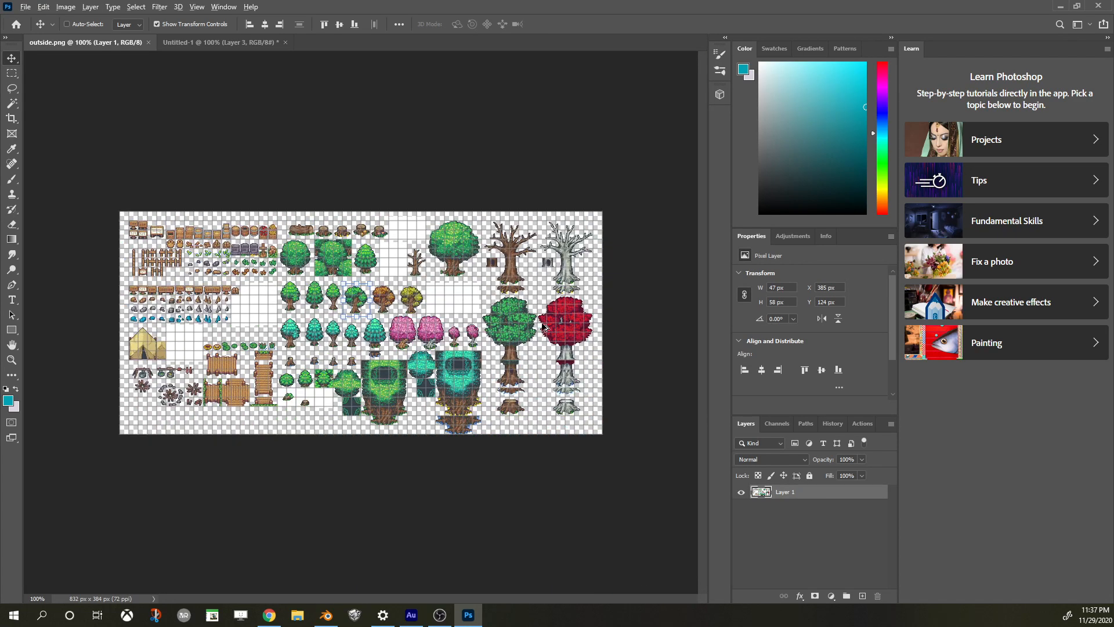
{"action": "scroll", "coordinate": [535, 325], "scroll_direction": "up", "scroll_amount": 1, "text": "alt"}
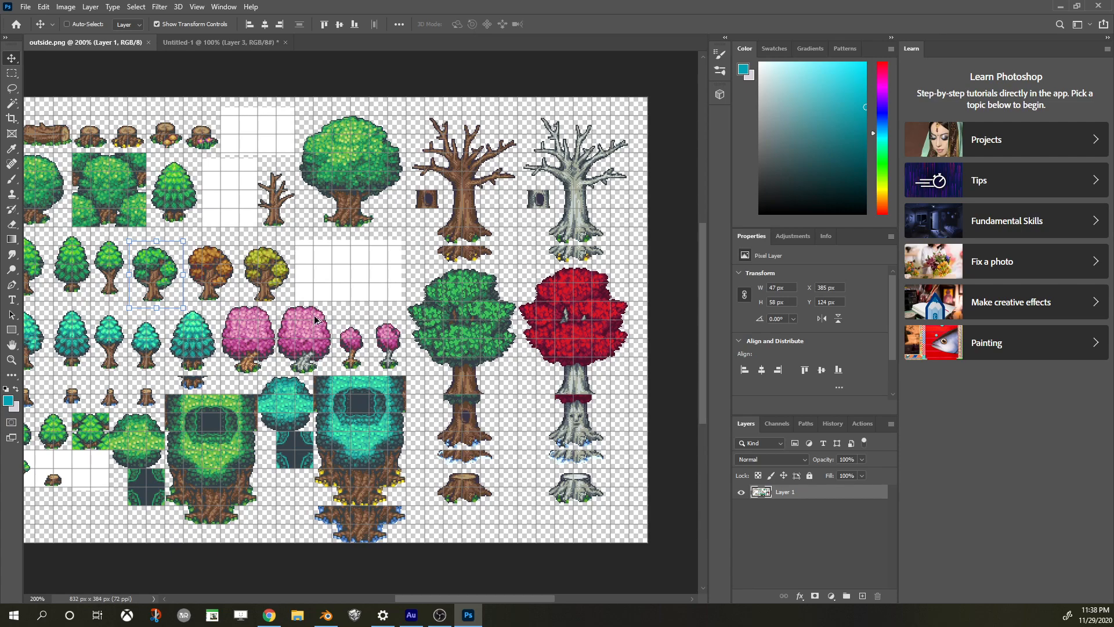
{"action": "scroll", "coordinate": [208, 315], "scroll_direction": "down", "scroll_amount": 1, "text": "alt"}
{"action": "scroll", "coordinate": [531, 344], "scroll_direction": "up", "scroll_amount": 1, "text": "alt"}
{"action": "scroll", "coordinate": [169, 319], "scroll_direction": "down", "scroll_amount": 2, "text": "alt"}
{"action": "scroll", "coordinate": [180, 331], "scroll_direction": "up", "scroll_amount": 1, "text": "alt"}
{"action": "scroll", "coordinate": [111, 287], "scroll_direction": "up", "scroll_amount": 1, "text": "alt"}
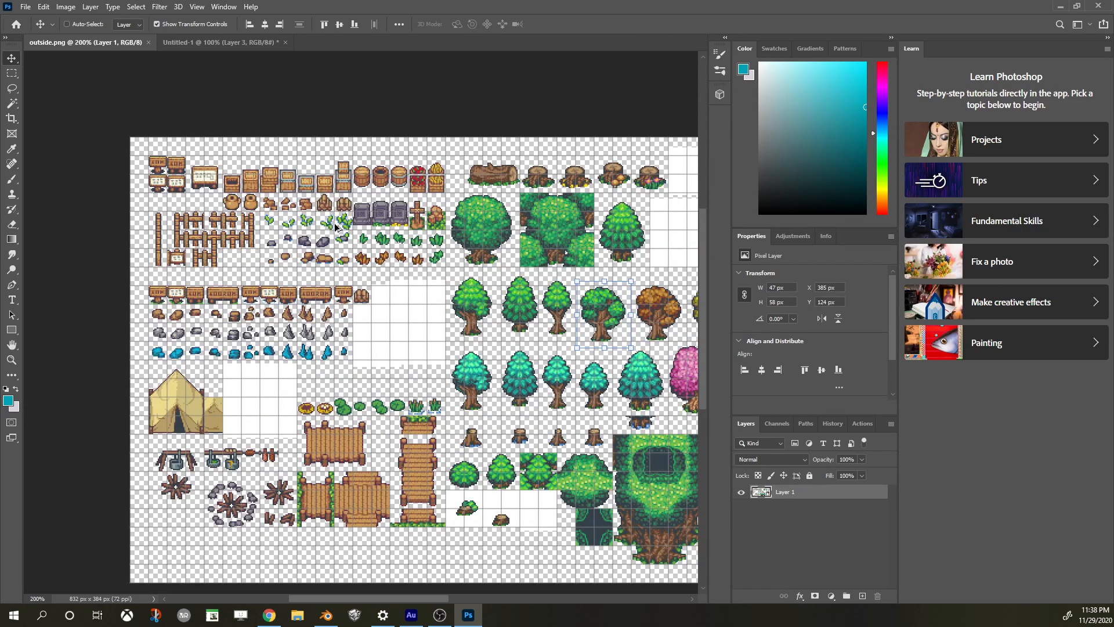
Copy the small green grass tufts from outside.png into the new document, placing them below and between the trees
{"action": "scroll", "coordinate": [327, 221], "scroll_direction": "up", "scroll_amount": 1, "text": "alt"}
{"action": "left_click", "coordinate": [12, 73]}
{"action": "left_click_drag", "start_coordinate": [389, 250], "coordinate": [559, 318]}
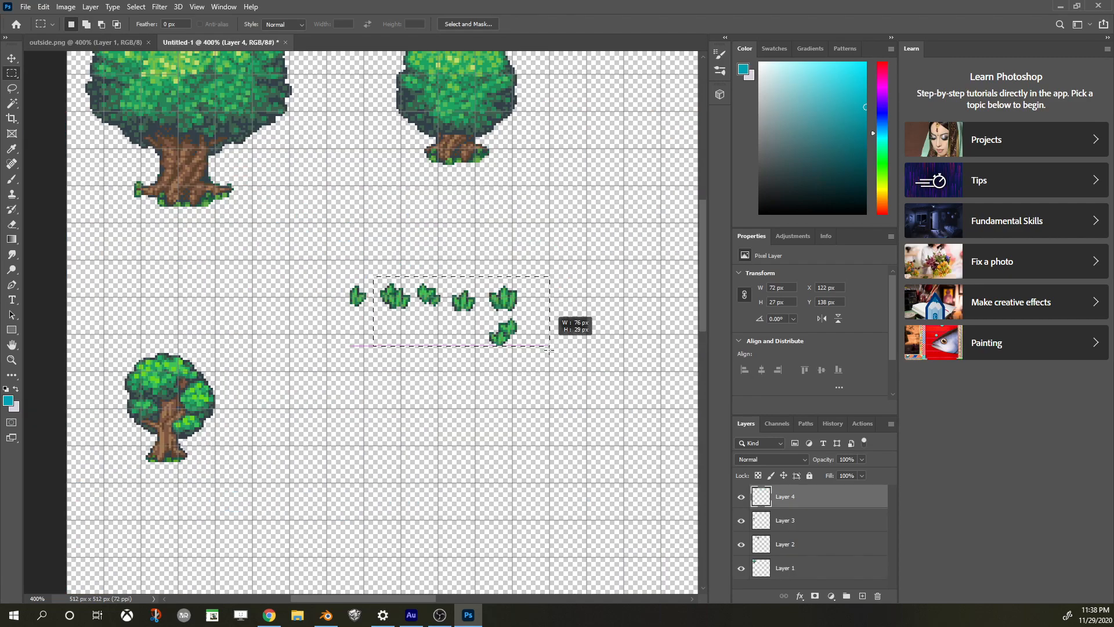
Spread the grass tufts apart into a loose scatter with clear space around each, the lowest one at about X 203, Y 178 px
{"action": "left_click_drag", "start_coordinate": [548, 348], "coordinate": [549, 361]}
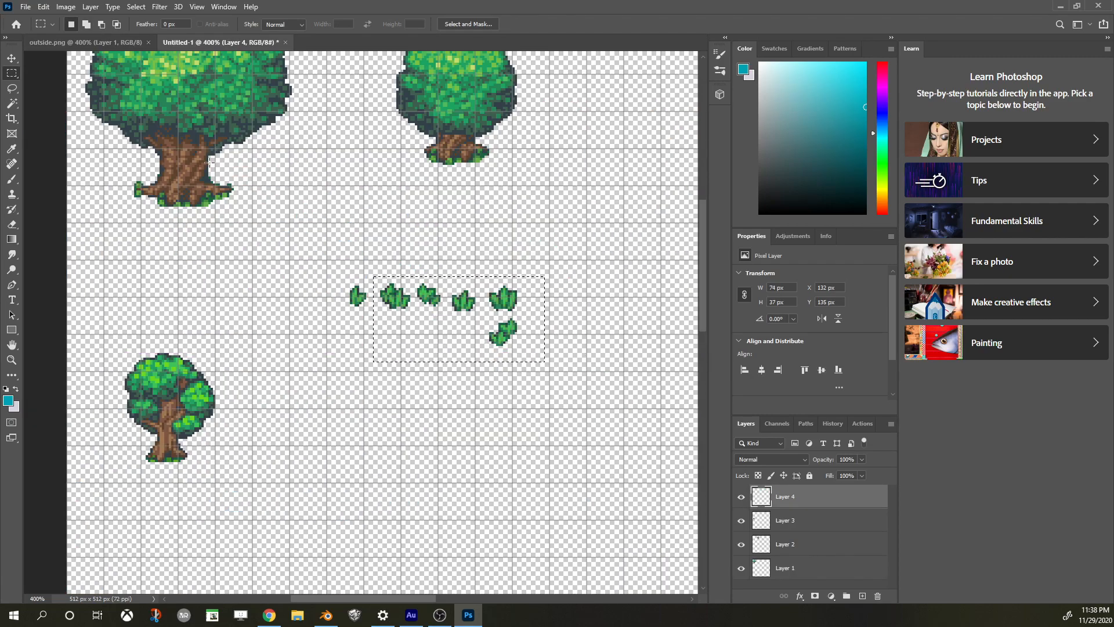
{"action": "key", "text": "v"}
{"action": "left_click_drag", "start_coordinate": [429, 294], "coordinate": [469, 270]}
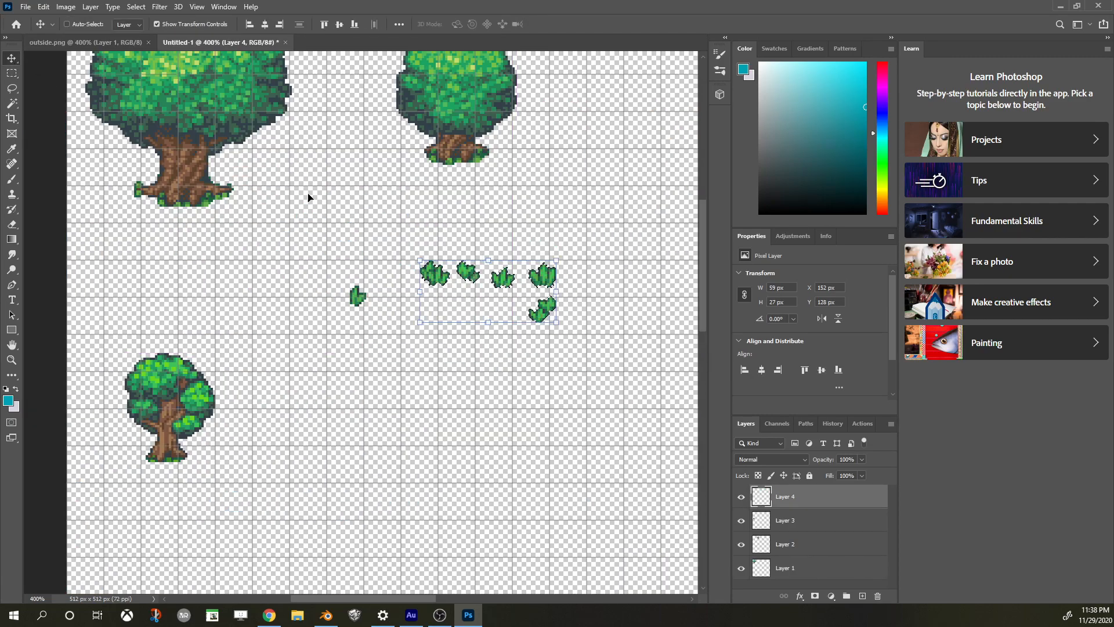
{"action": "key", "text": "m"}
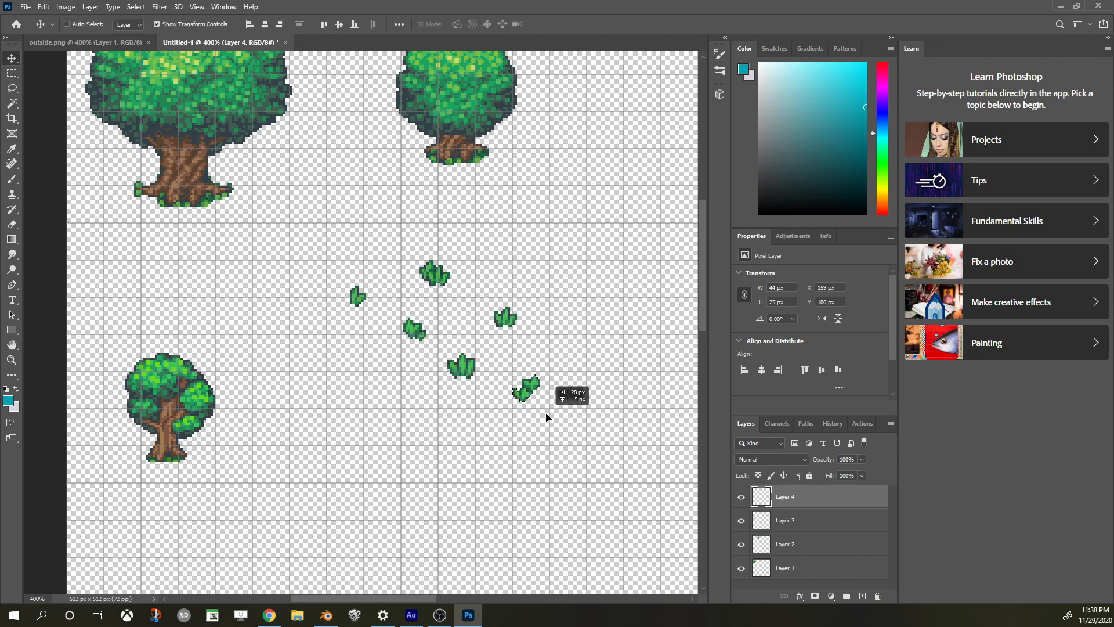
{"action": "left_click_drag", "start_coordinate": [543, 380], "coordinate": [556, 397]}
{"action": "key", "text": "ctrl"}
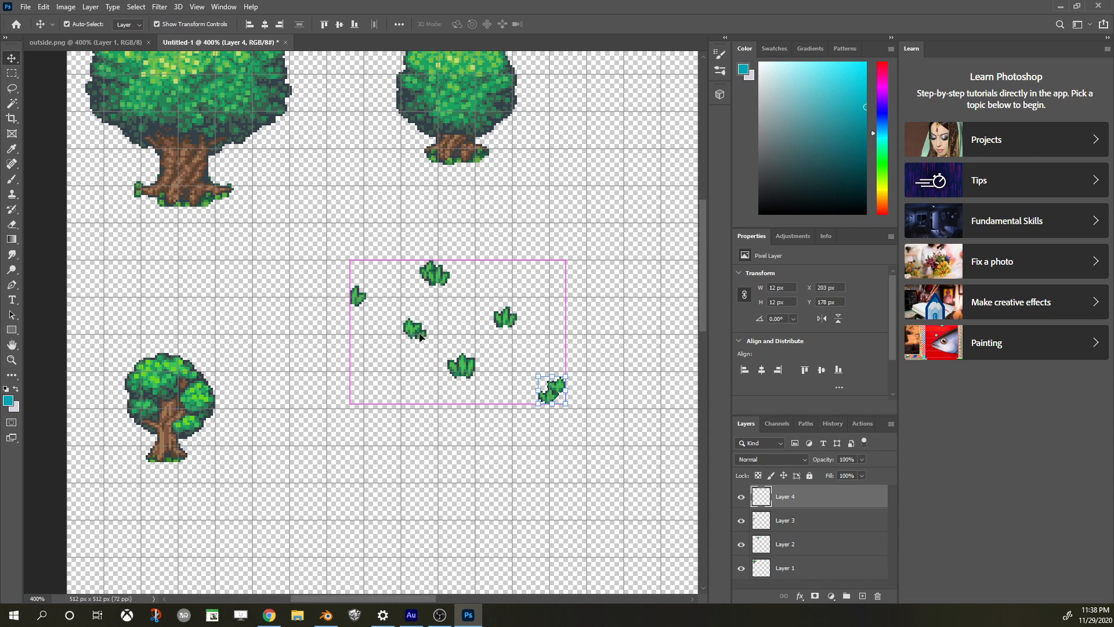
{"action": "key", "text": "m"}
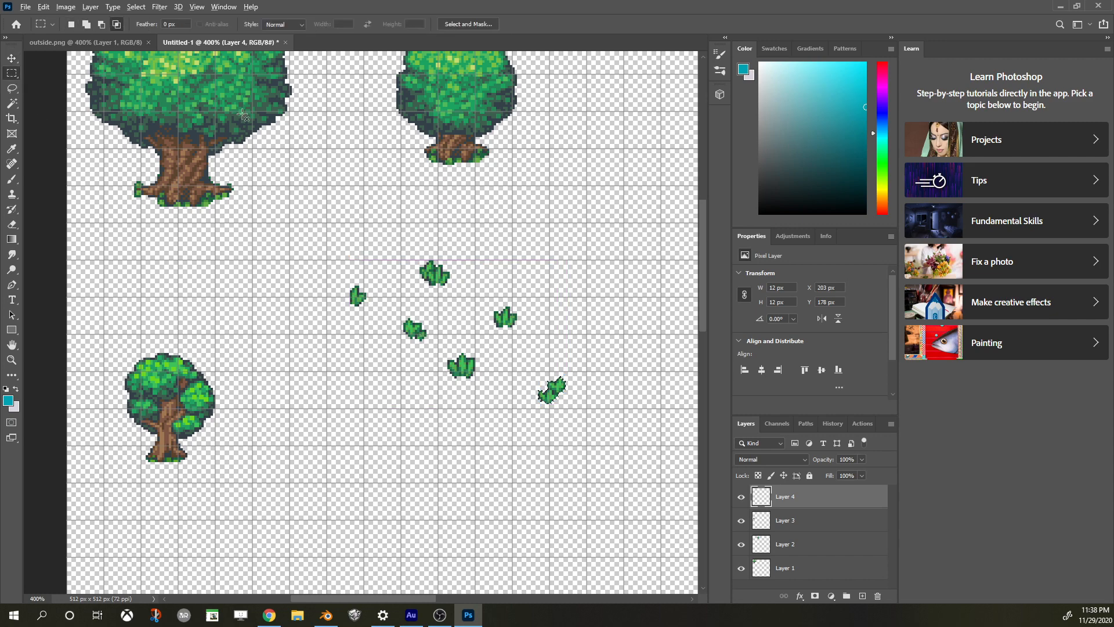
Export the sprite sheet as a PNG named TreesAndGrass into the assets/Objects/Trees folder
{"action": "scroll", "coordinate": [241, 113], "scroll_direction": "down", "scroll_amount": 2, "text": "alt"}
{"action": "scroll", "coordinate": [265, 215], "scroll_direction": "up", "scroll_amount": 2, "text": "alt"}
{"action": "scroll", "coordinate": [267, 151], "scroll_direction": "up", "scroll_amount": 3}
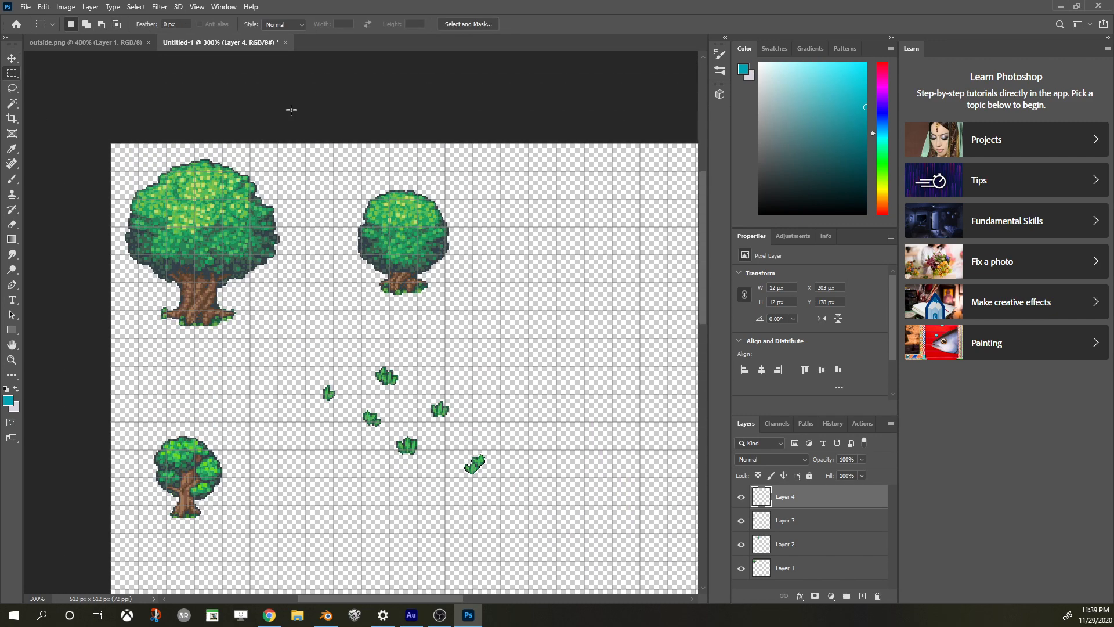
{"action": "scroll", "coordinate": [265, 148], "scroll_direction": "down", "scroll_amount": 1, "text": "alt"}
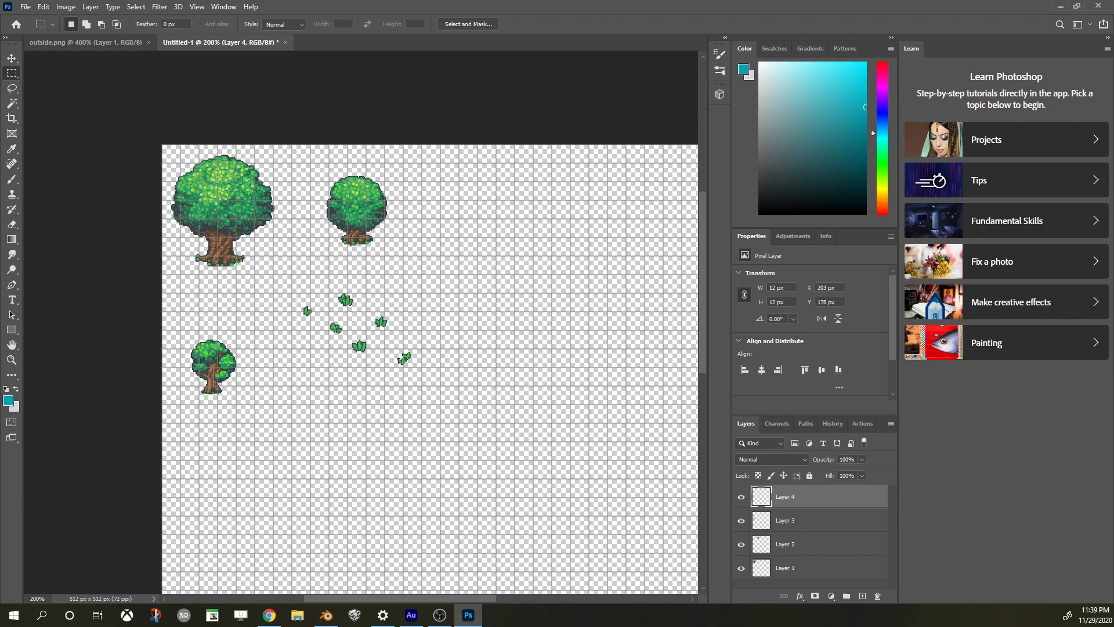
{"action": "left_click", "coordinate": [26, 7]}
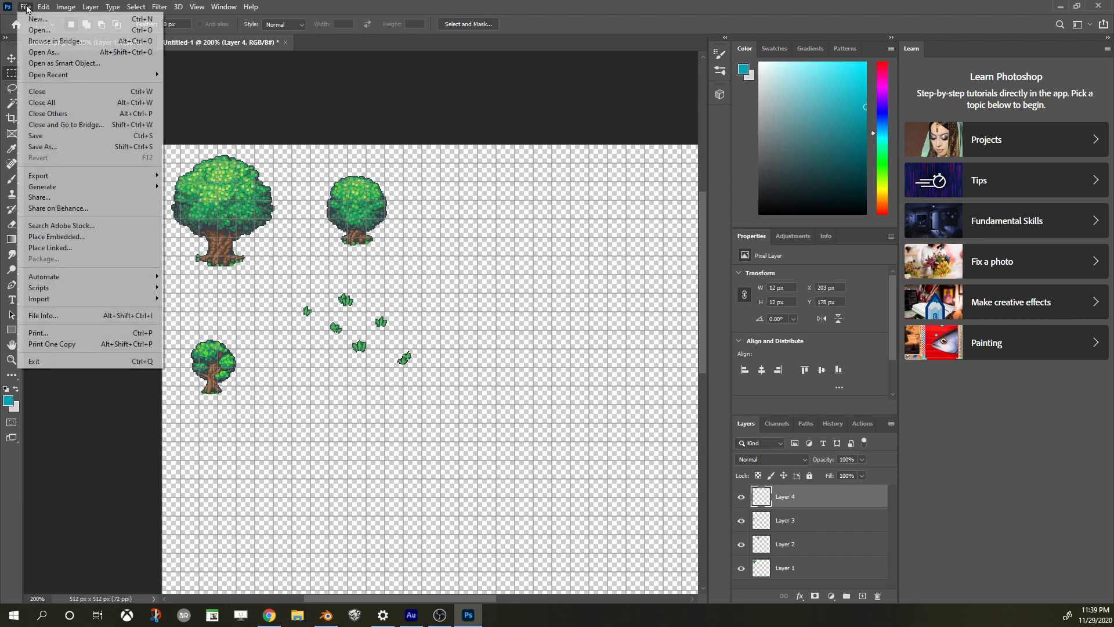
{"action": "mouse_move", "coordinate": [58, 181]}
{"action": "left_click", "coordinate": [203, 175]}
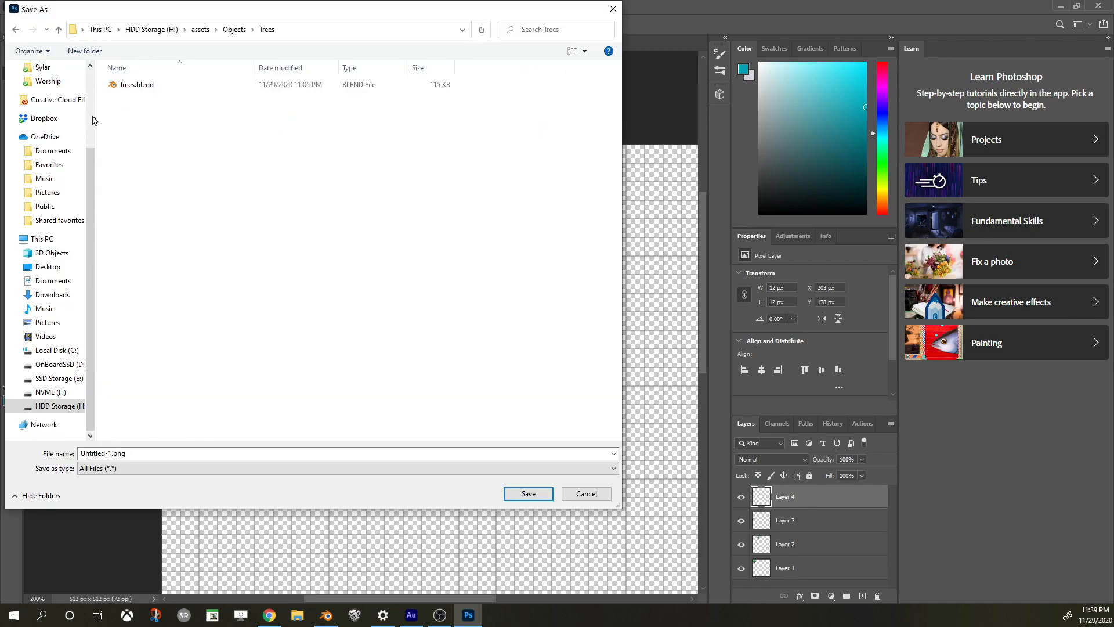
{"action": "left_click", "coordinate": [146, 454]}
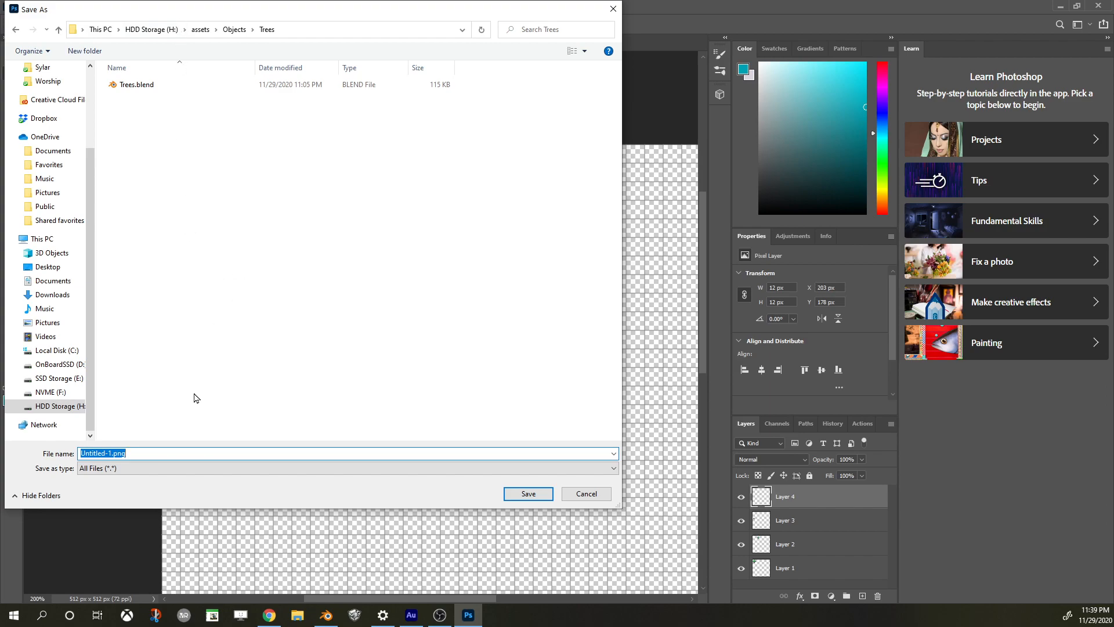
{"action": "type", "text": "GrT"}
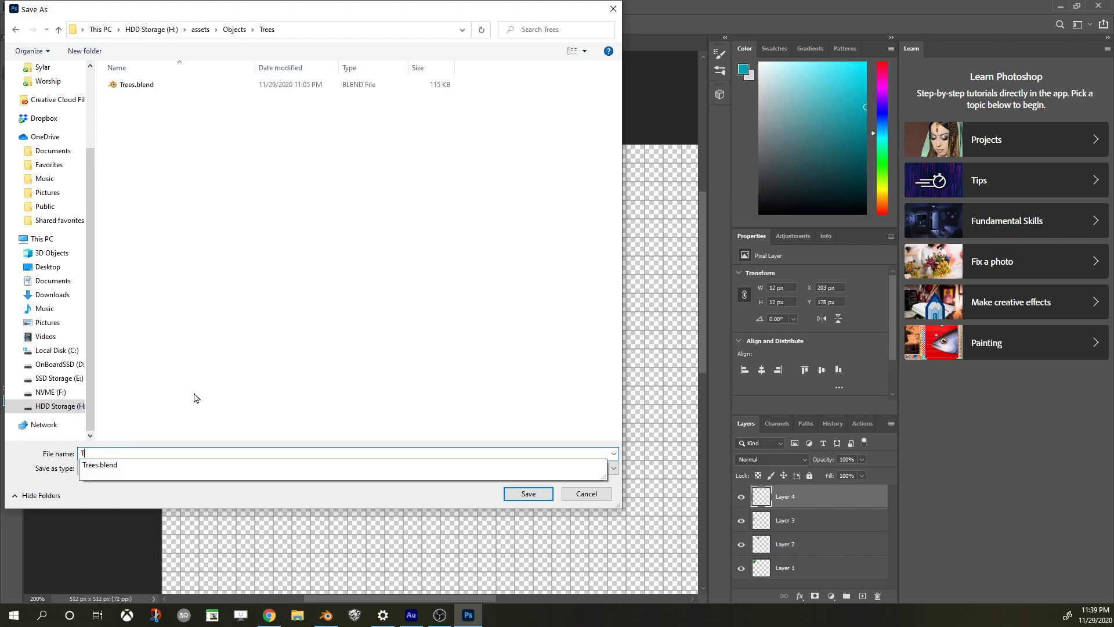
{"action": "type", "text": "reesAndGrass"}
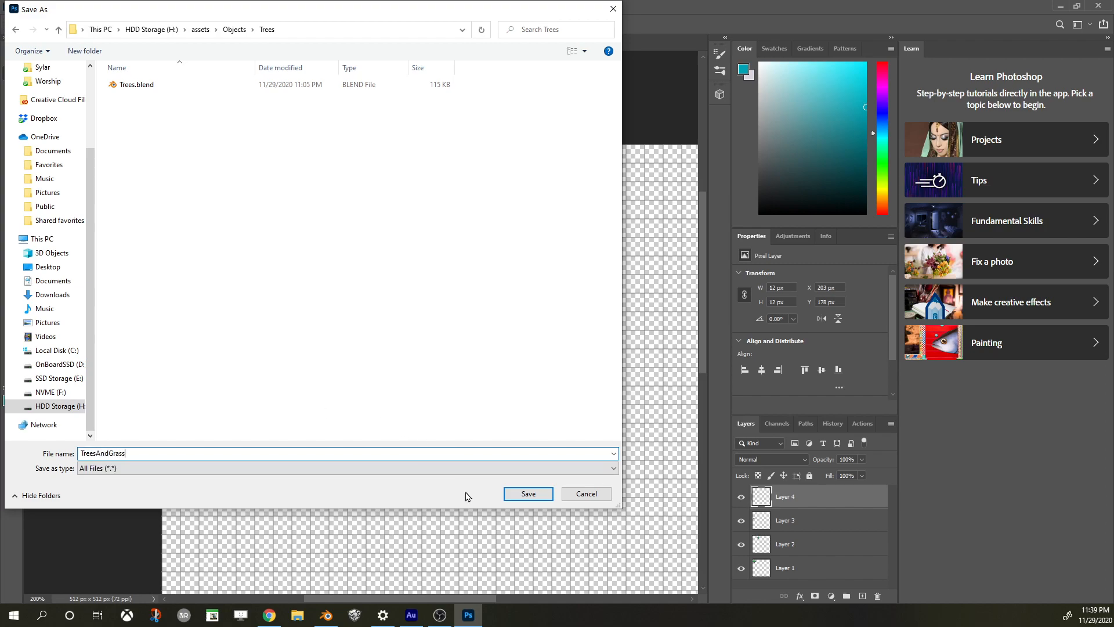
{"action": "left_click", "coordinate": [527, 493]}
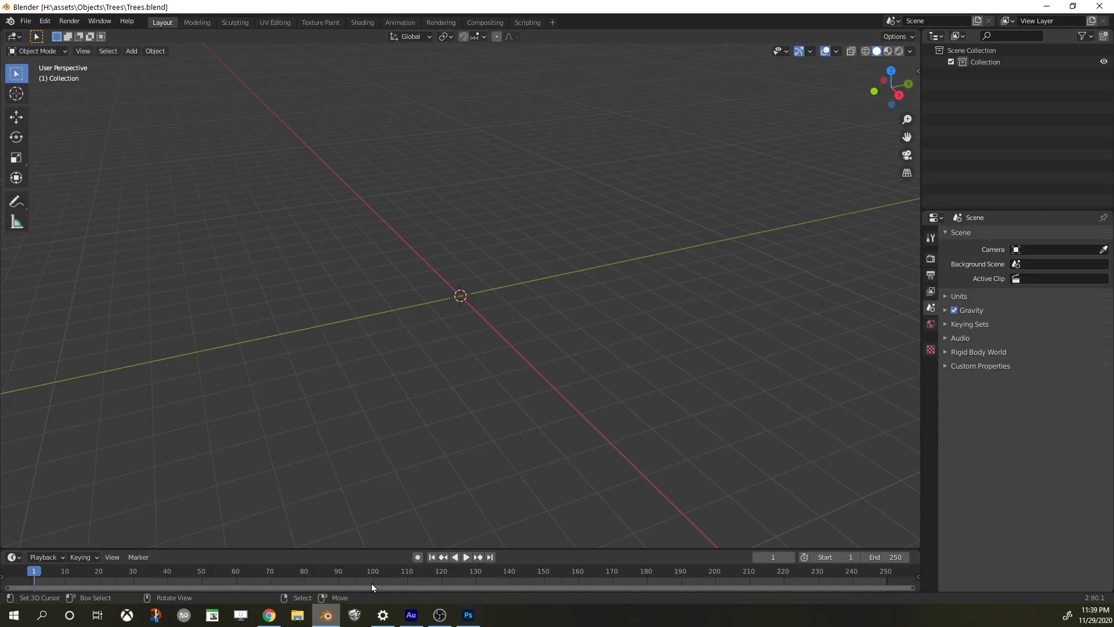
Switch to Blender and add a mesh plane at the origin of Trees.blend
{"action": "left_click", "coordinate": [326, 615]}
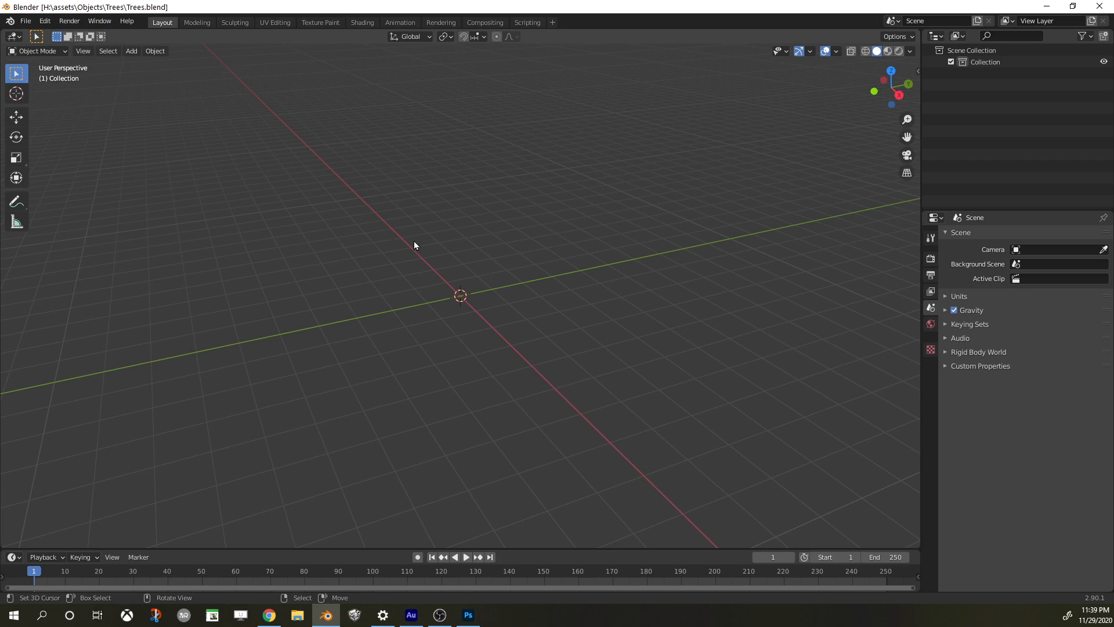
{"action": "middle_click_drag", "start_coordinate": [307, 224], "coordinate": [441, 238]}
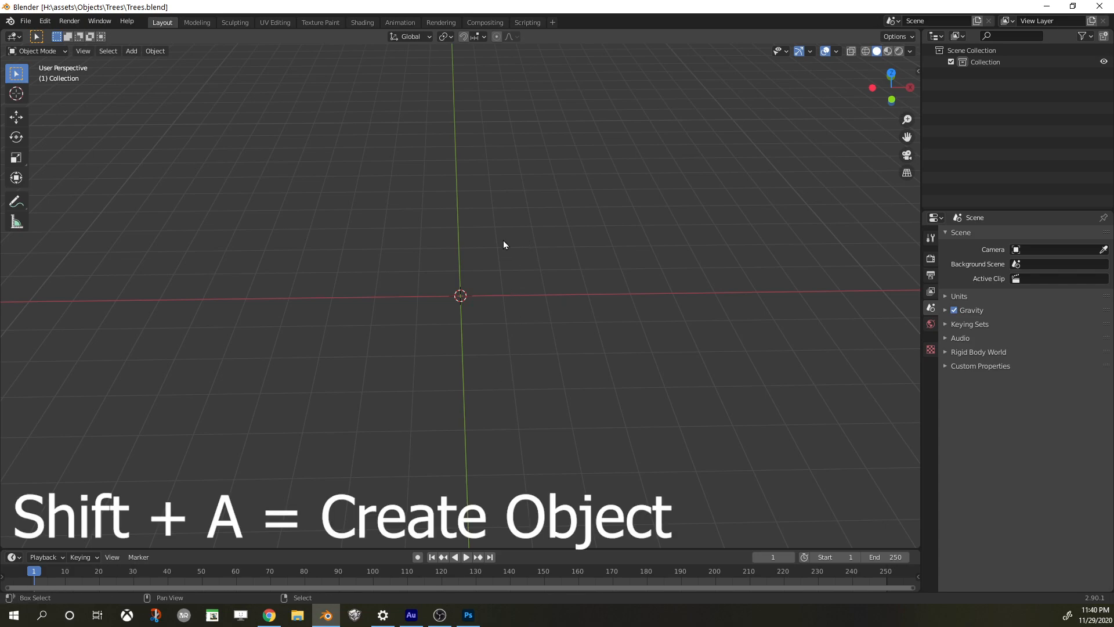
{"action": "key", "text": "shift+a"}
{"action": "mouse_move", "coordinate": [533, 165]}
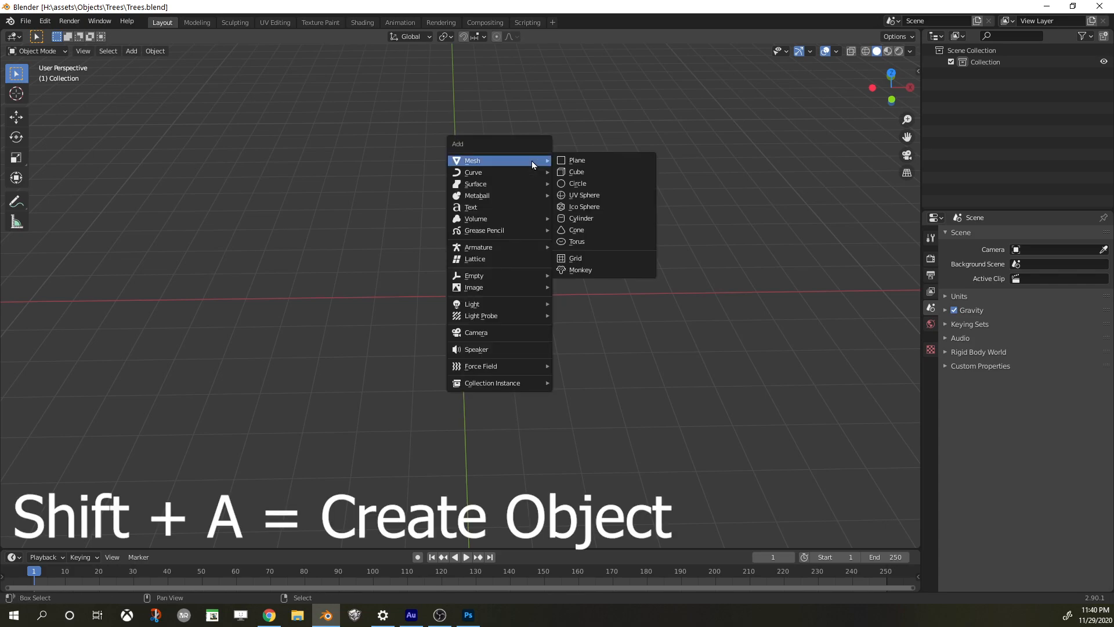
{"action": "left_click", "coordinate": [601, 160]}
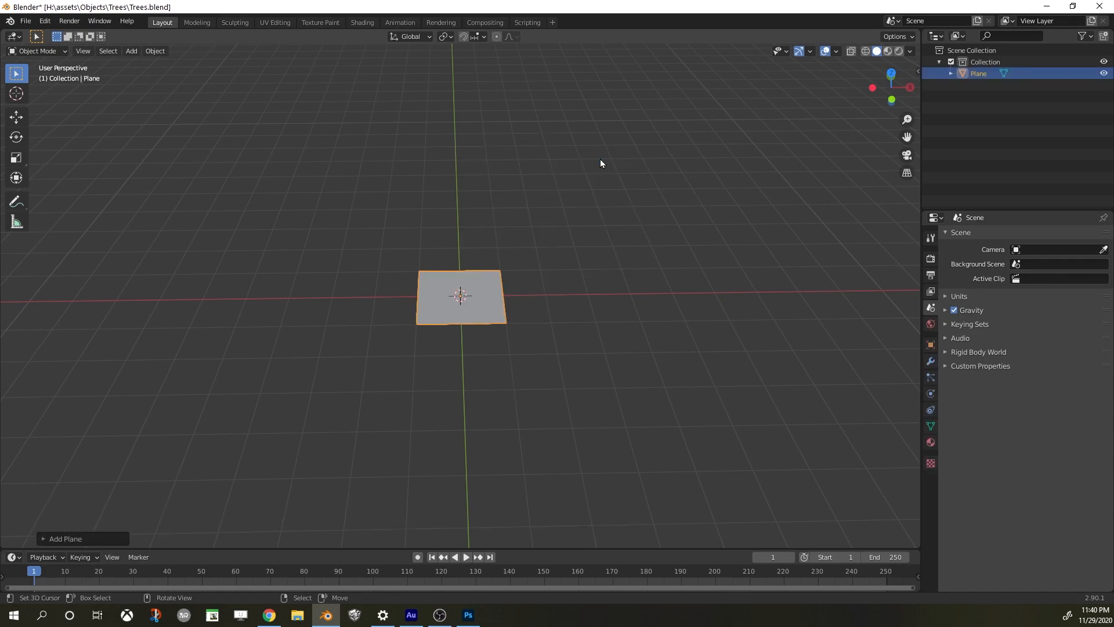
Stand the plane upright by rotating its geometry 90 degrees about the X axis in Edit Mode
{"action": "middle_click_drag", "start_coordinate": [600, 159], "coordinate": [587, 311]}
{"action": "key", "text": "Tab"}
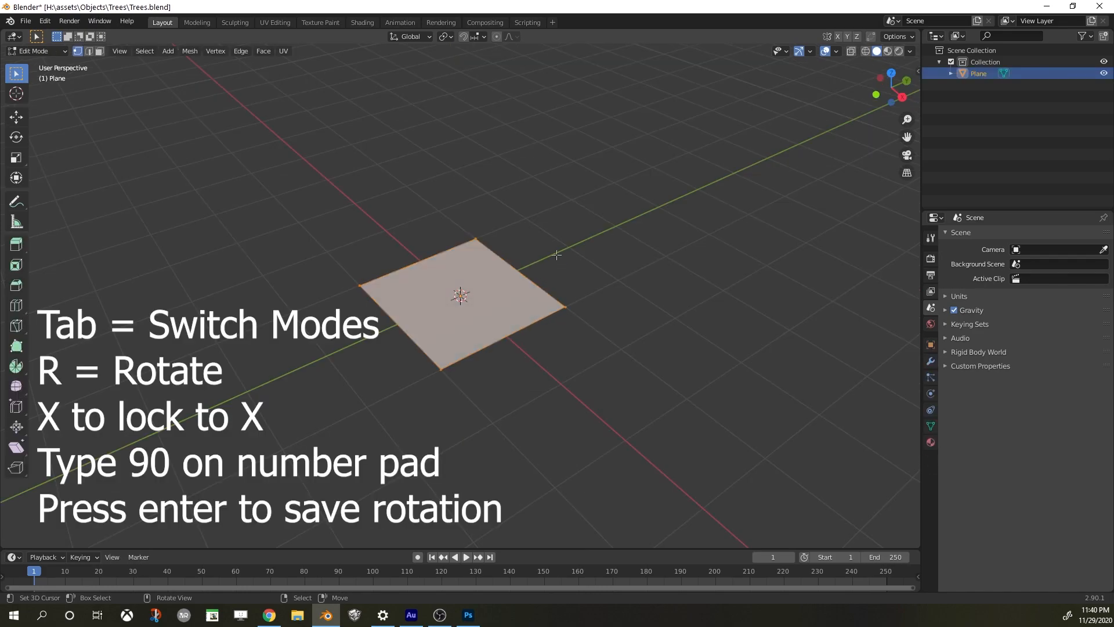
{"action": "type", "text": "rx"}
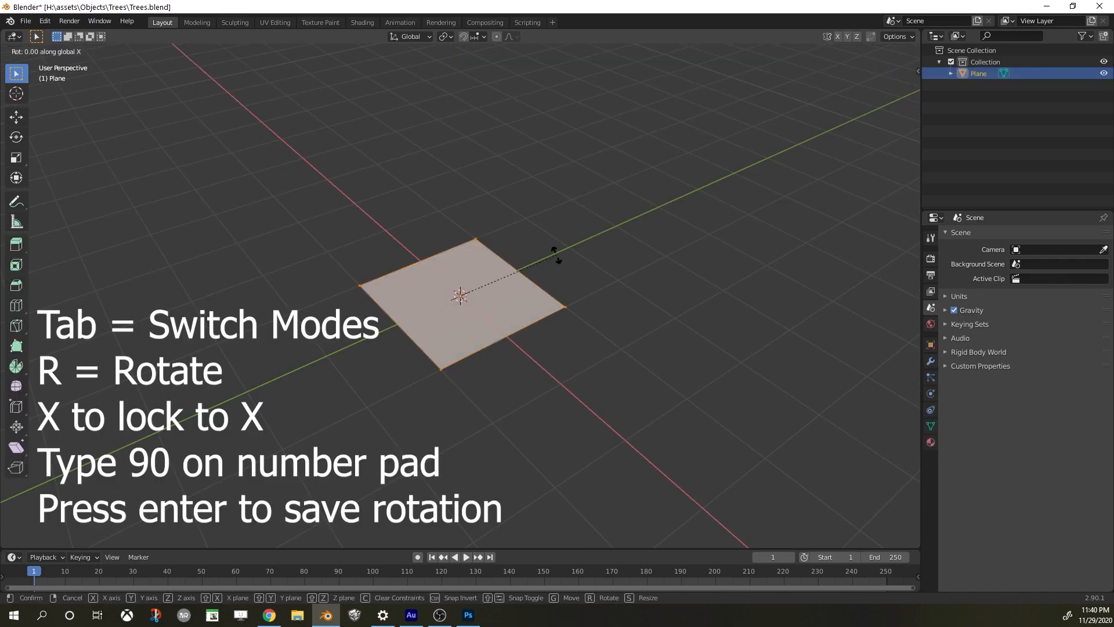
{"action": "type", "text": "90"}
{"action": "key", "text": "Return"}
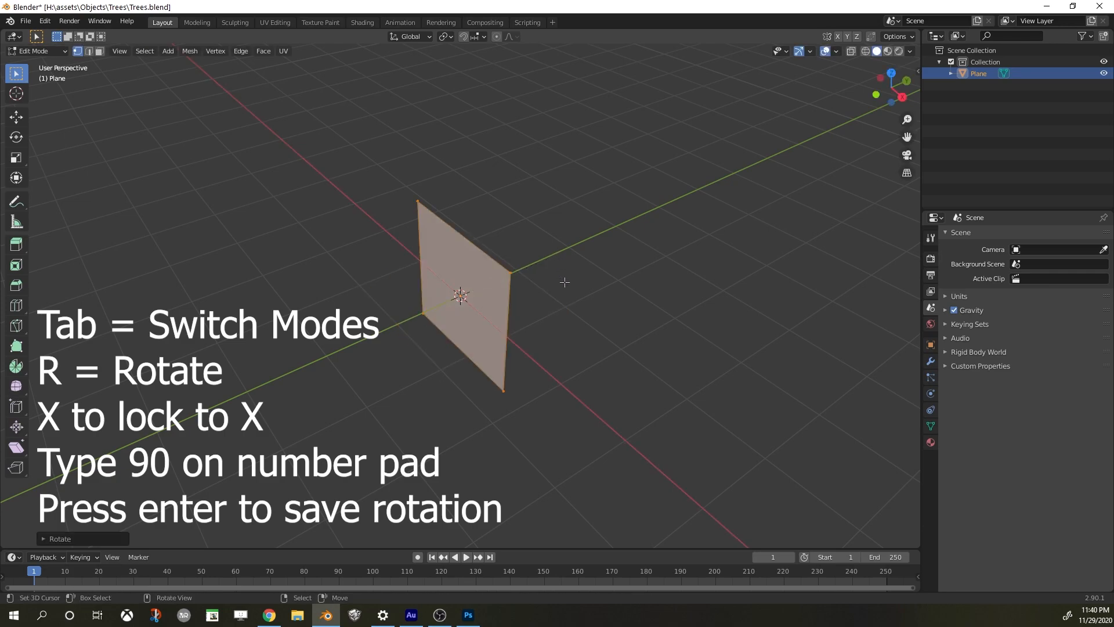
Move the plane's geometry up 1 m along the Z axis and view it from the front
{"action": "type", "text": "gz1"}
{"action": "key", "text": "Return"}
{"action": "middle_click_drag", "start_coordinate": [570, 271], "coordinate": [647, 249]}
{"action": "key", "text": "KP_1"}
{"action": "scroll", "coordinate": [530, 256], "scroll_direction": "up", "scroll_amount": 3}
{"action": "scroll", "coordinate": [497, 215], "scroll_direction": "down", "scroll_amount": 6}
{"action": "scroll", "coordinate": [497, 216], "scroll_direction": "up", "scroll_amount": 3}
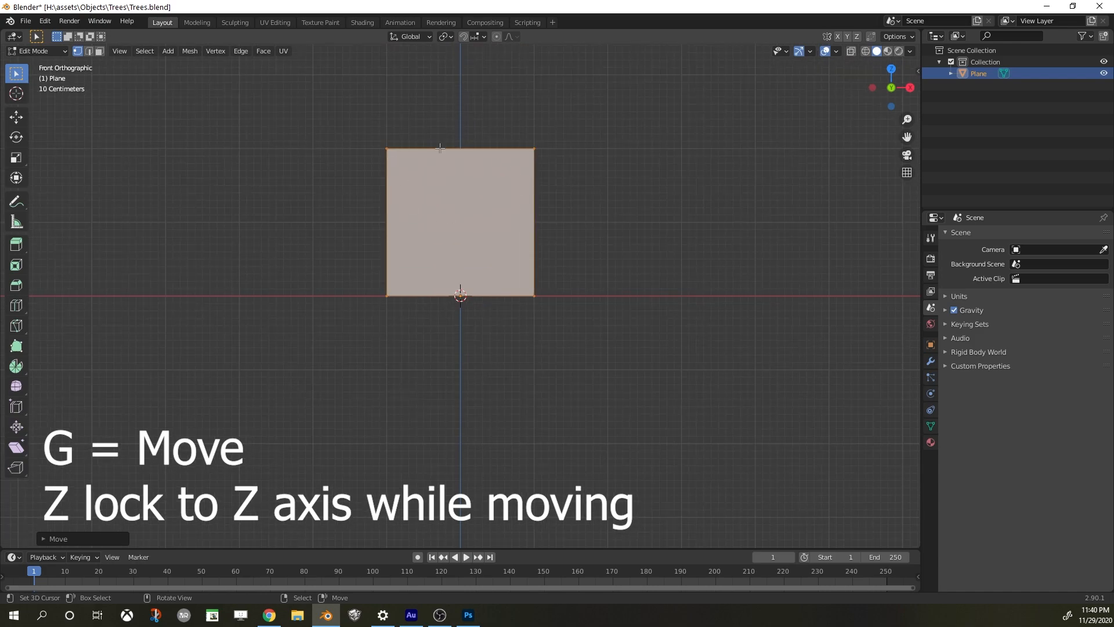
{"action": "scroll", "coordinate": [434, 177], "scroll_direction": "down", "scroll_amount": 3}
{"action": "middle_click_drag", "start_coordinate": [548, 242], "coordinate": [578, 262]}
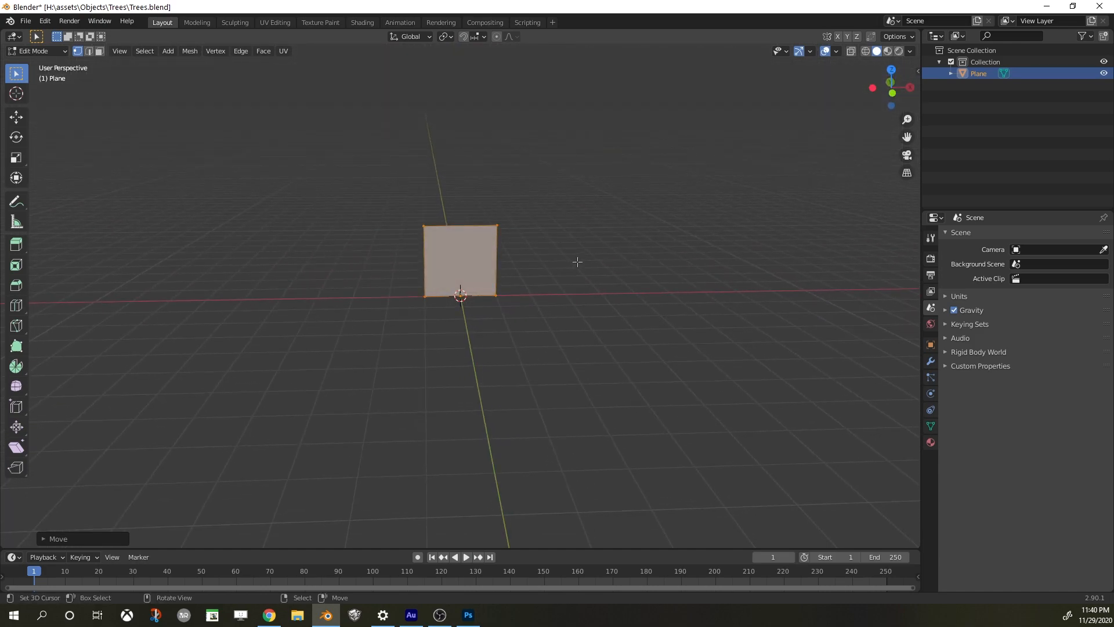
{"action": "key", "text": "KP_1"}
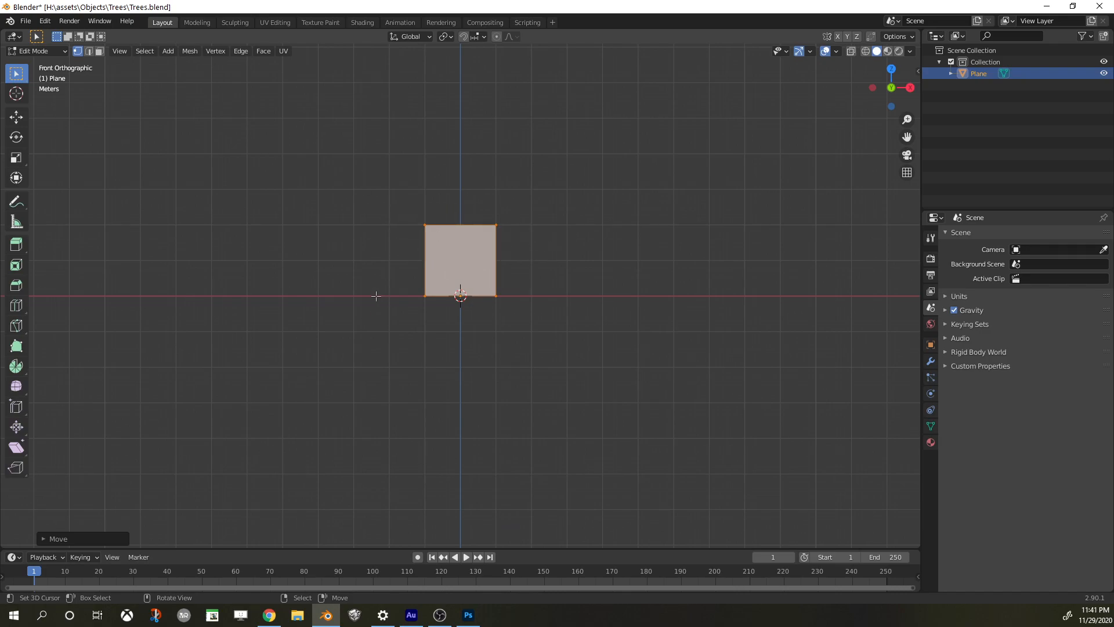
Switch to Photoshop and shift the large tree on Layer 1 to X 20, Y 16 px
{"action": "left_click", "coordinate": [468, 614]}
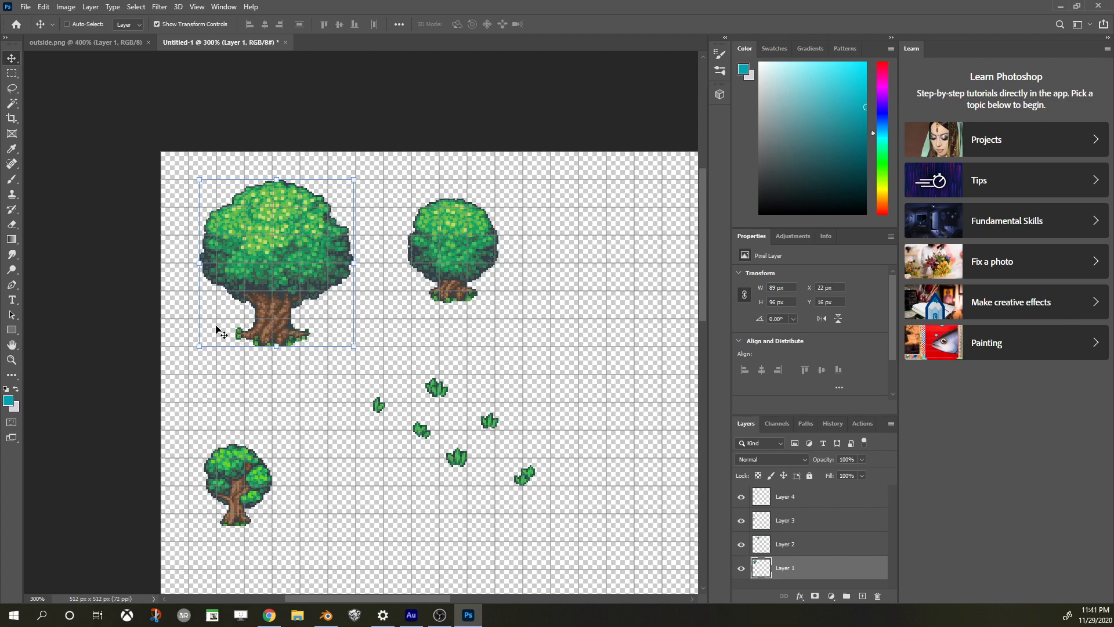
{"action": "key", "text": "Left"}
{"action": "key", "text": "Left"}
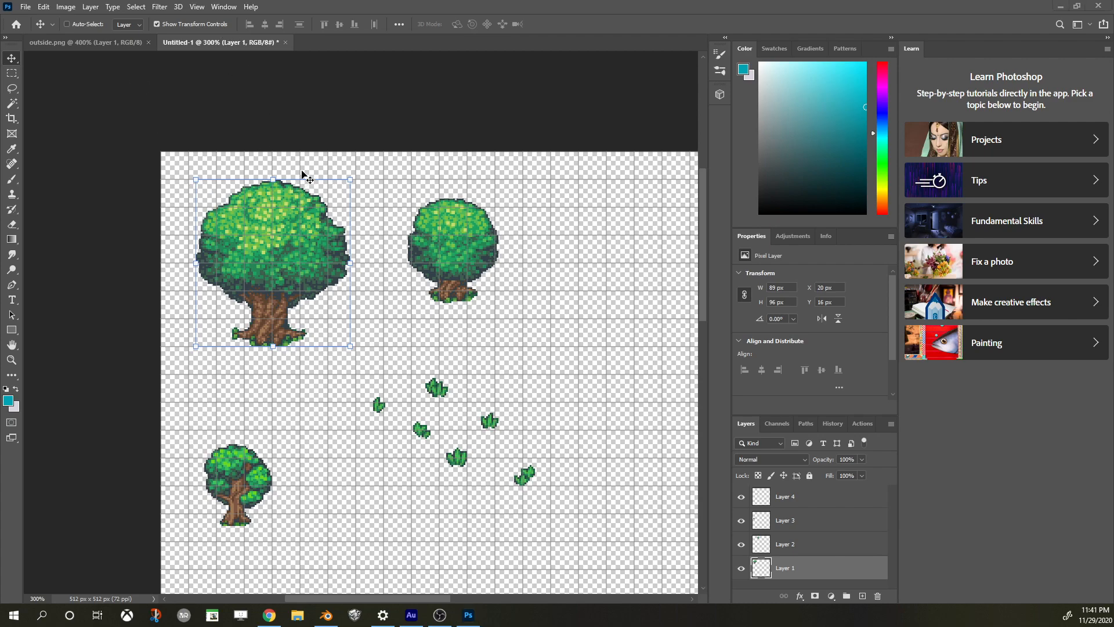
Switch back to Blender and scale the plane's geometry by 0.5, followed by a factor of 6
{"action": "key", "text": "alt+Tab"}
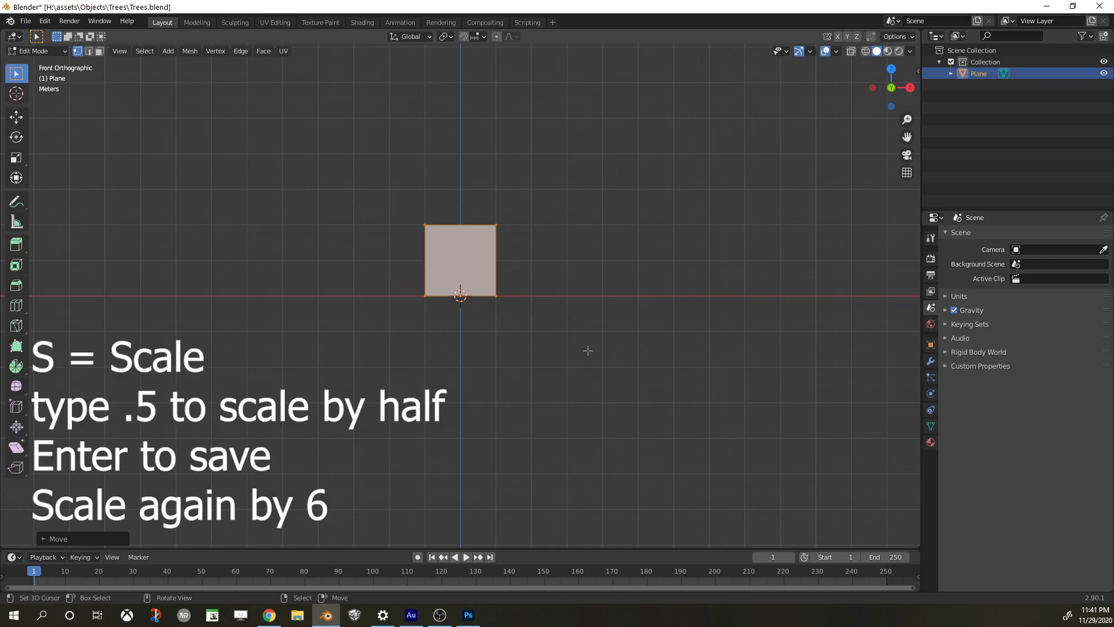
{"action": "key", "text": "s"}
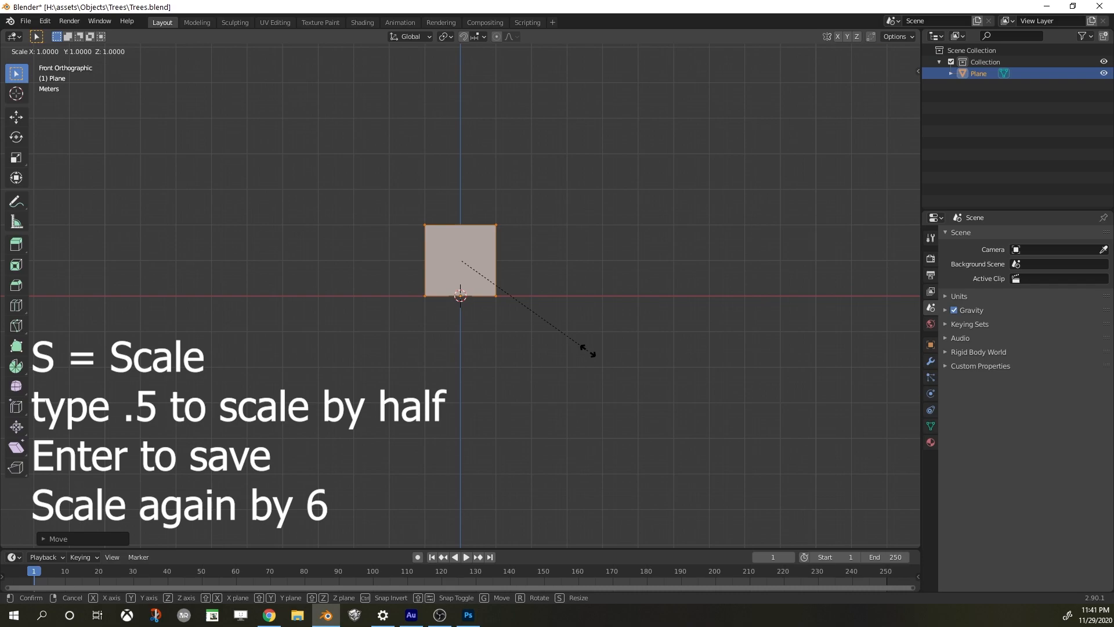
{"action": "type", "text": ".5"}
{"action": "key", "text": "Return"}
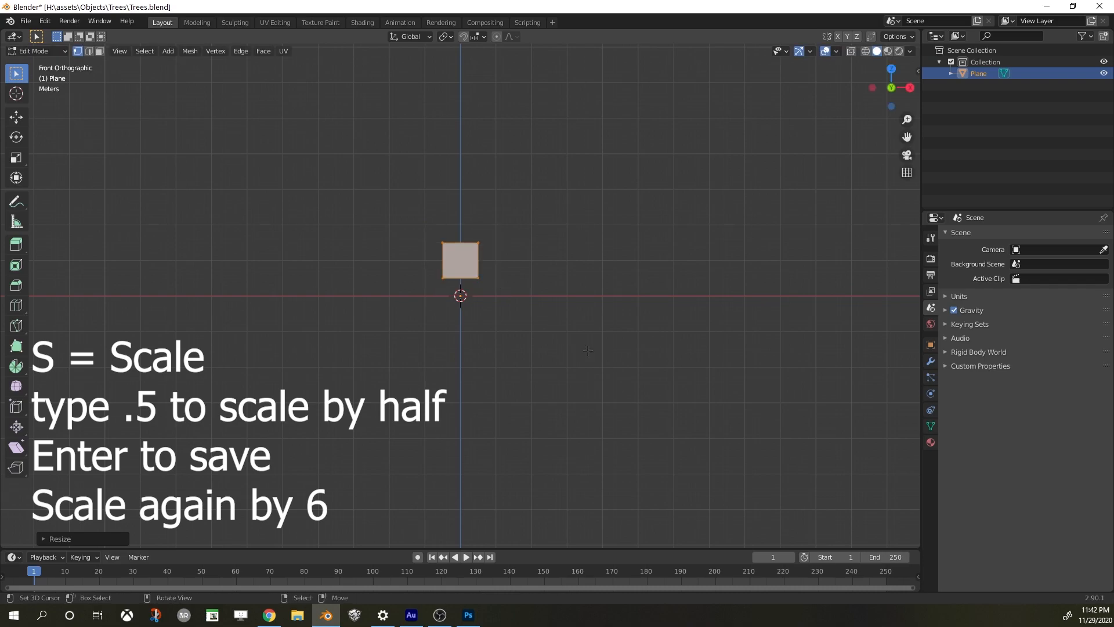
{"action": "type", "text": "s"}
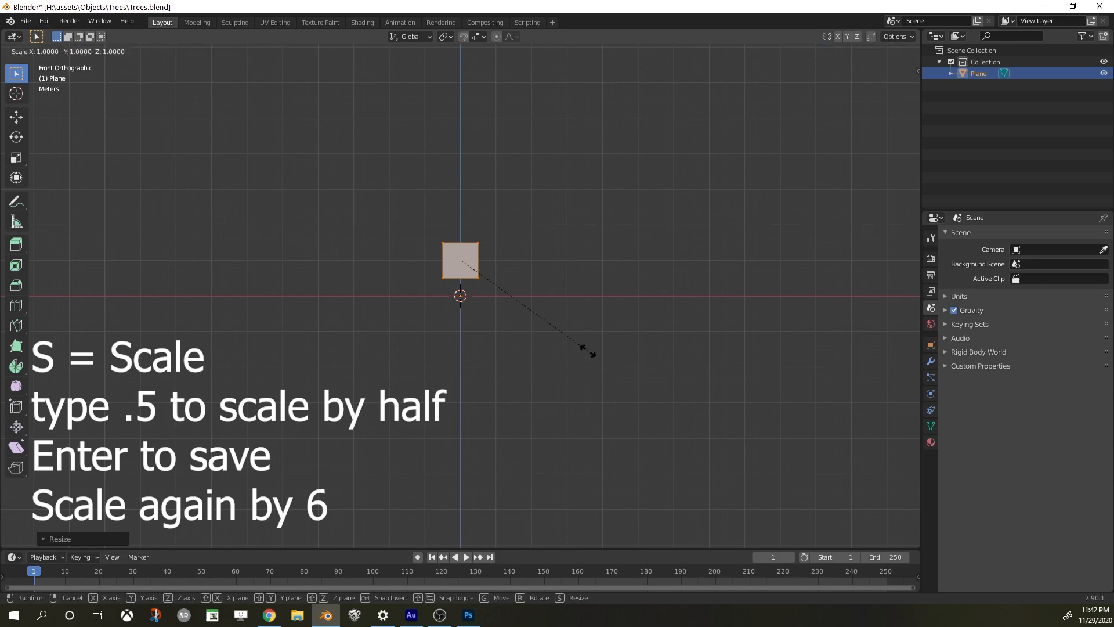
{"action": "type", "text": "6"}
{"action": "key", "text": "Return"}
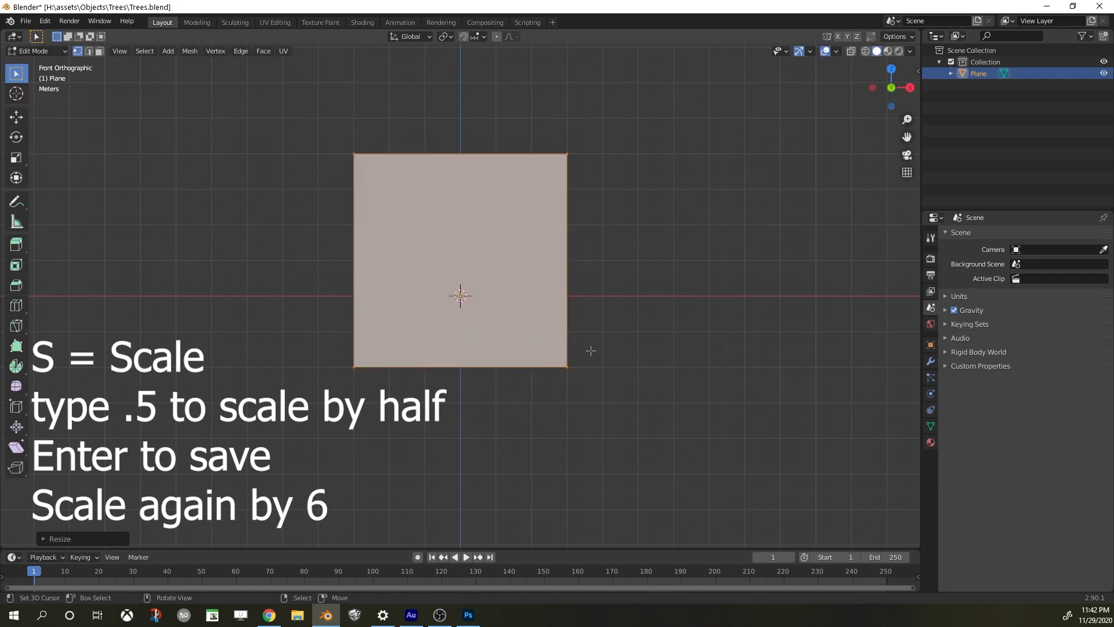
Move the enlarged plane up about 2 m so its lower edge rests on the red X axis
{"action": "key", "text": "g"}
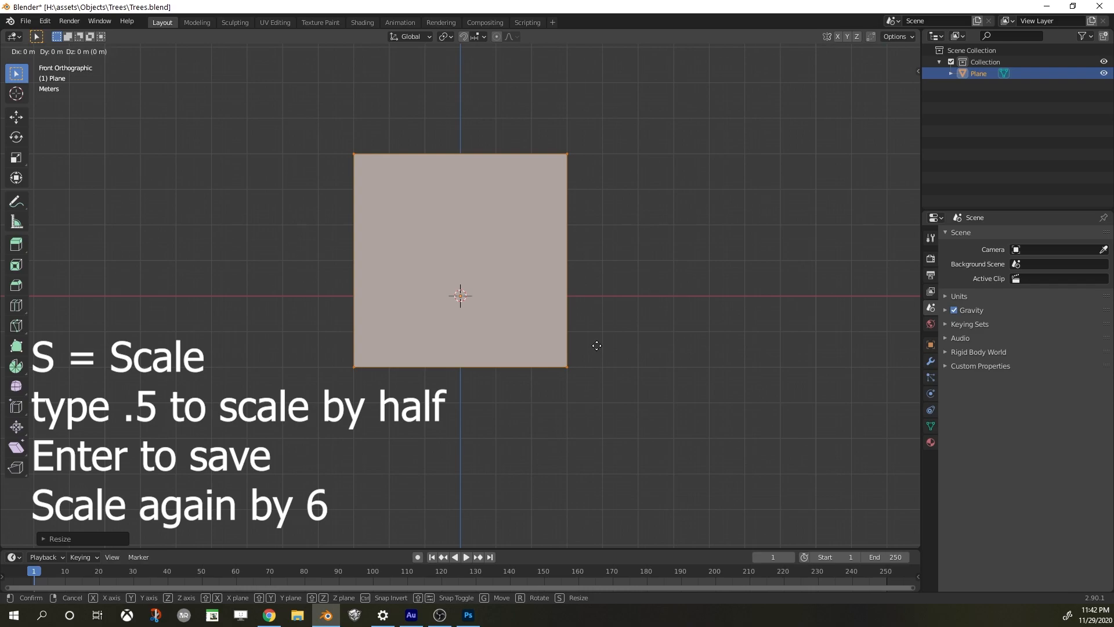
{"action": "left_click", "coordinate": [609, 273]}
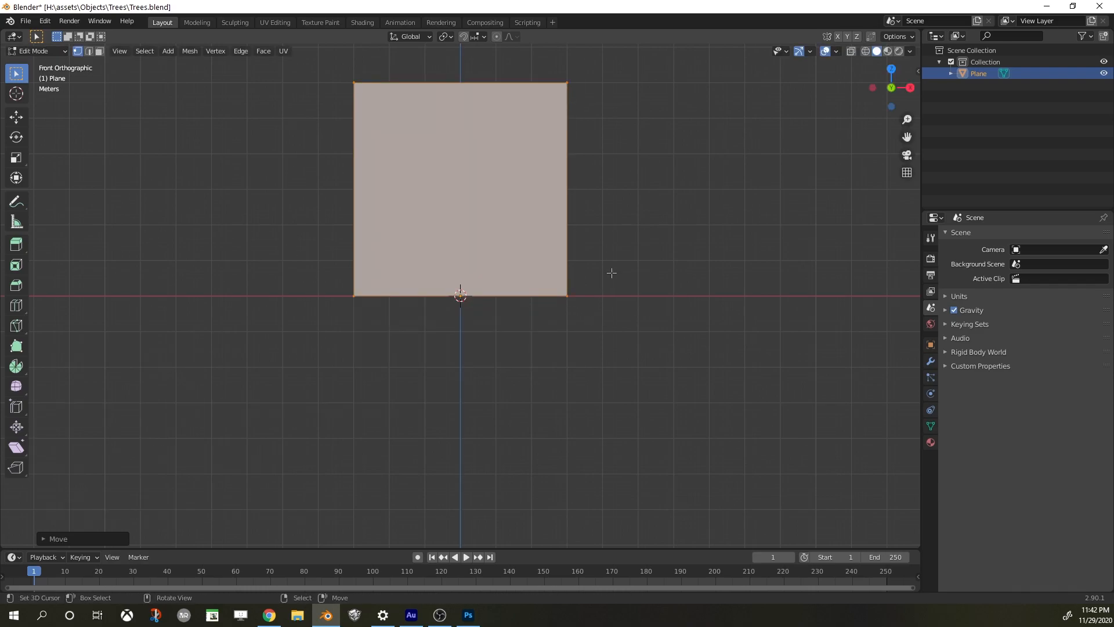
{"action": "middle_click_drag", "start_coordinate": [591, 195], "coordinate": [493, 248]}
{"action": "scroll", "coordinate": [494, 248], "scroll_direction": "down", "scroll_amount": 2}
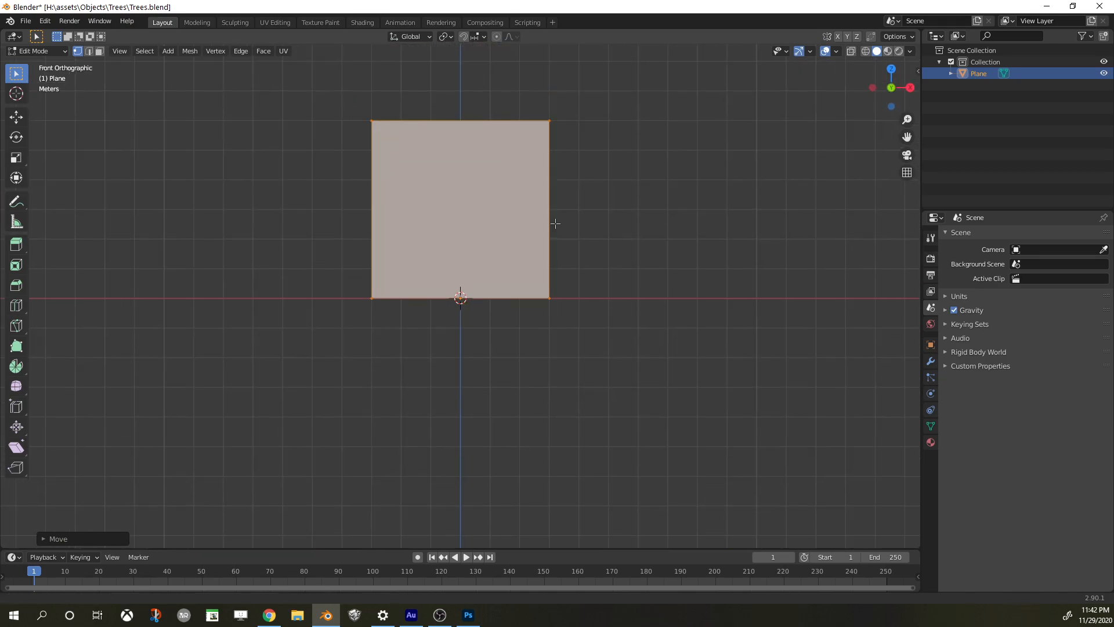
{"action": "middle_click_drag", "start_coordinate": [552, 219], "coordinate": [550, 315], "text": "shift"}
{"action": "middle_click_drag", "start_coordinate": [640, 241], "coordinate": [528, 272]}
{"action": "scroll", "coordinate": [529, 272], "scroll_direction": "down", "scroll_amount": 1}
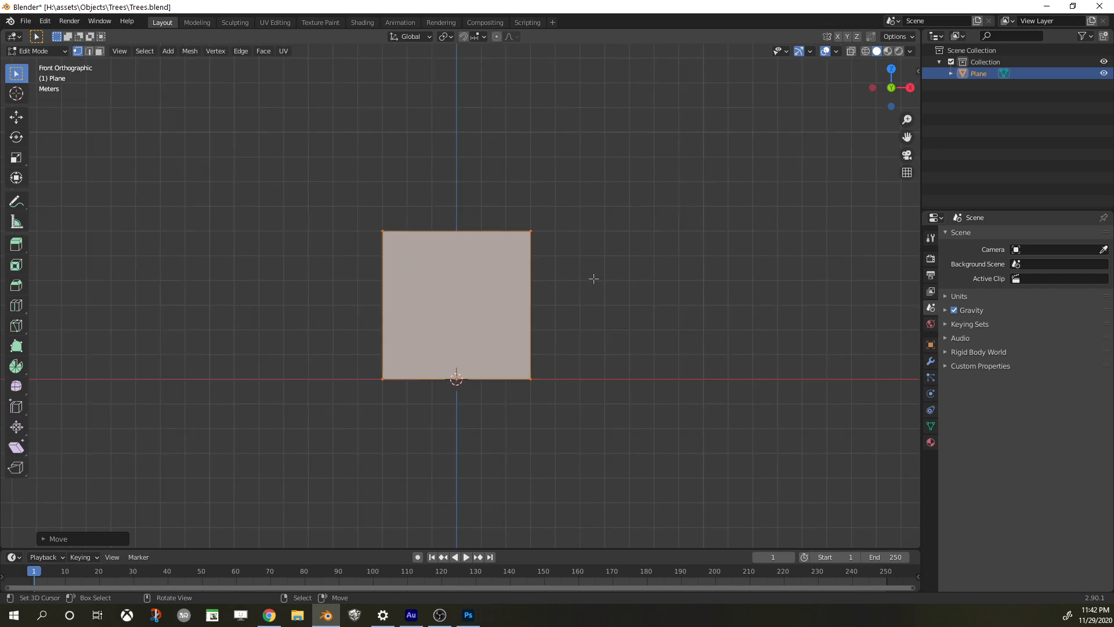
Add a new material named Tree to the plane and use TreesAndGrass.png as its Base Color image texture
{"action": "middle_click_drag", "start_coordinate": [602, 204], "coordinate": [607, 236]}
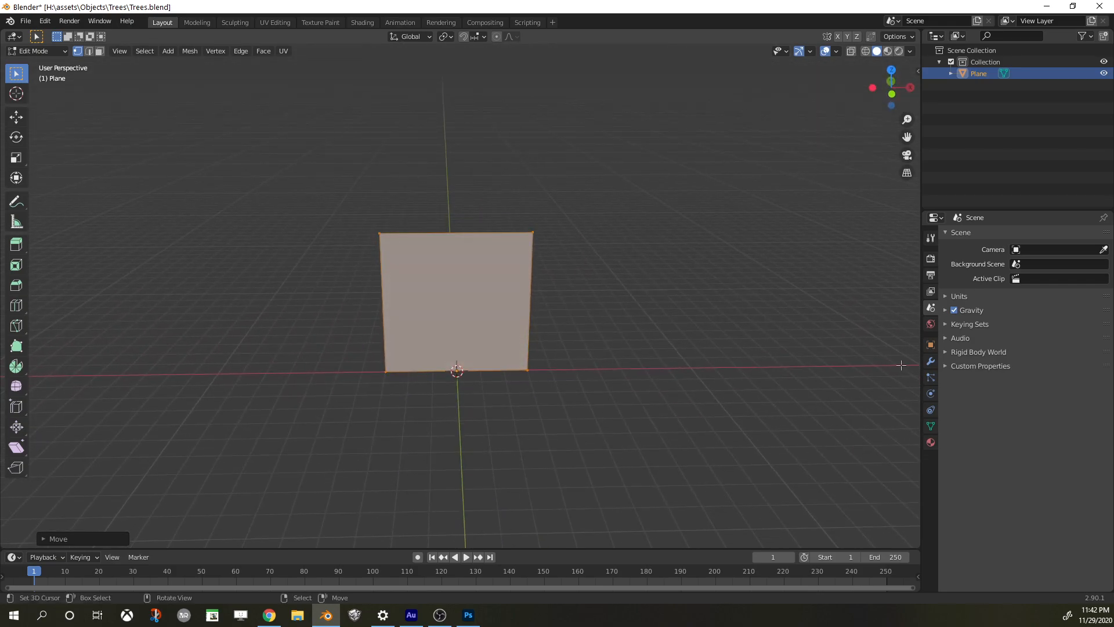
{"action": "left_click", "coordinate": [931, 443]}
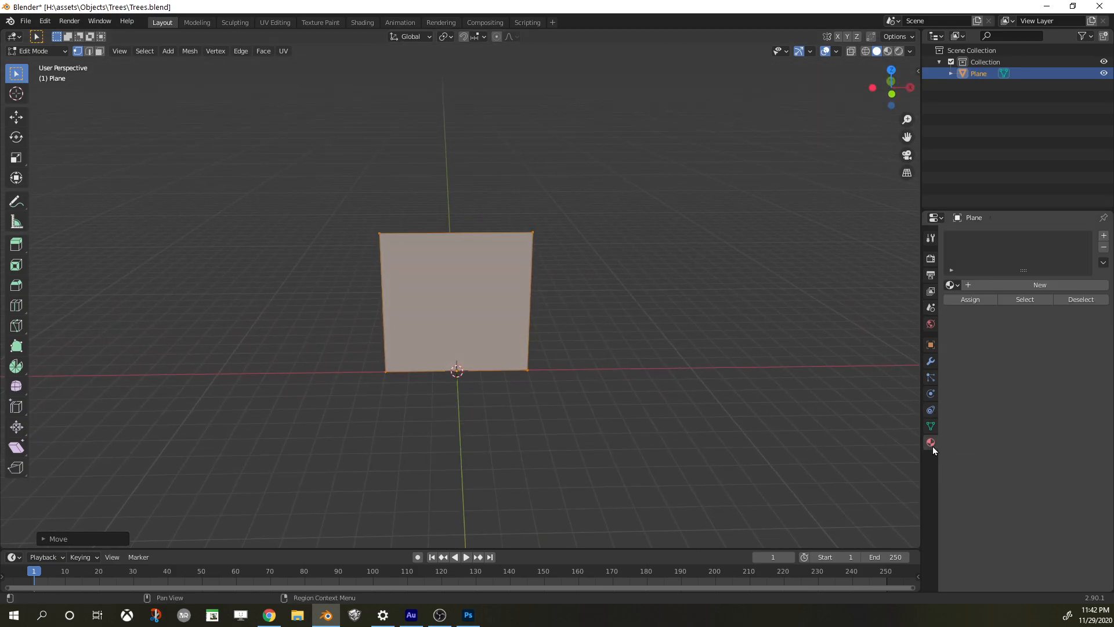
{"action": "left_click", "coordinate": [1021, 285]}
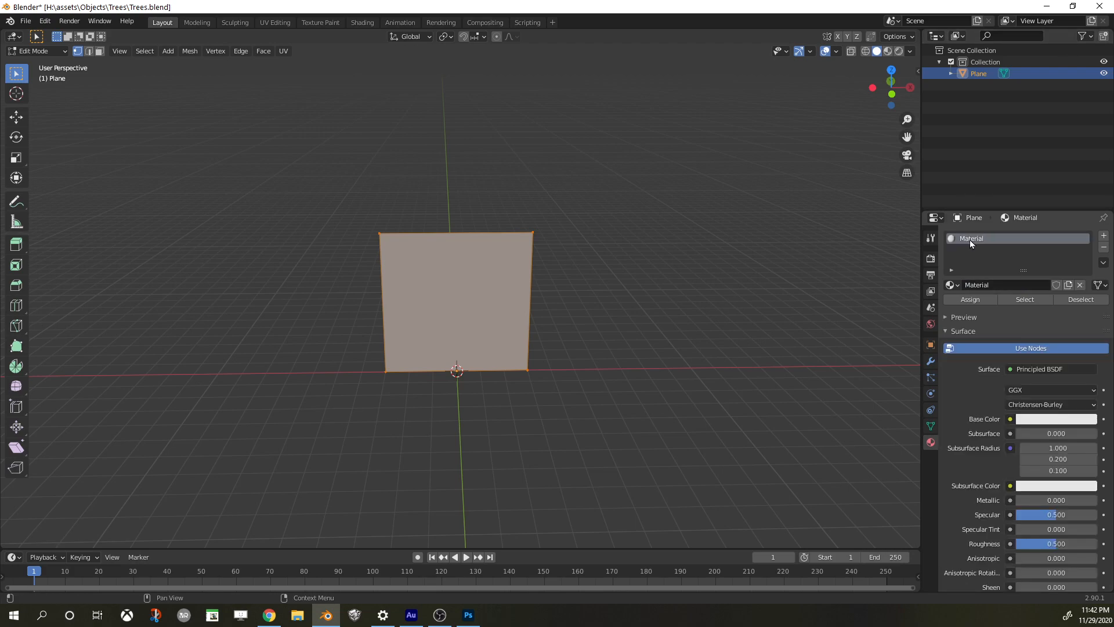
{"action": "type", "text": "Tree"}
{"action": "key", "text": "Return"}
{"action": "left_click", "coordinate": [1010, 419]}
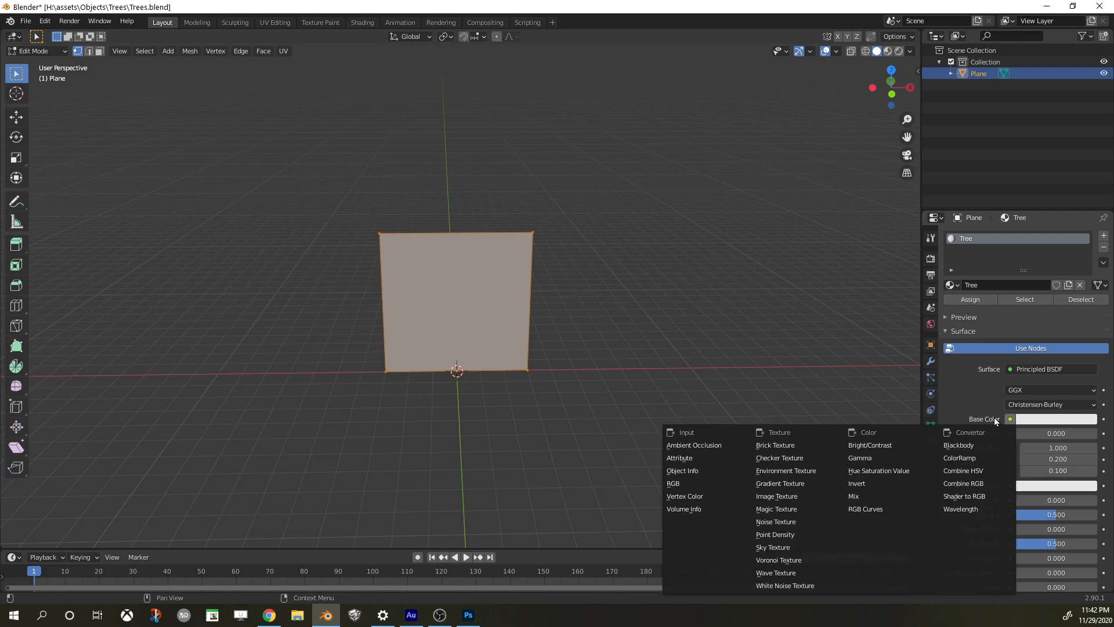
{"action": "left_click", "coordinate": [790, 496]}
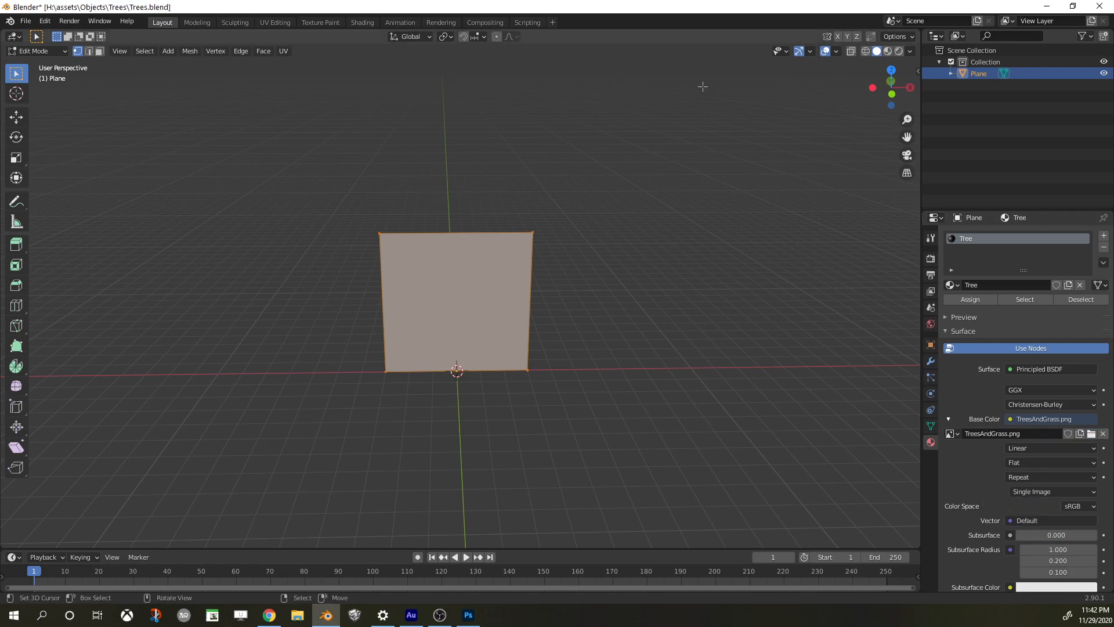
Switch to the UV Editing workspace and show the plane in Material Preview shading
{"action": "left_click", "coordinate": [278, 22]}
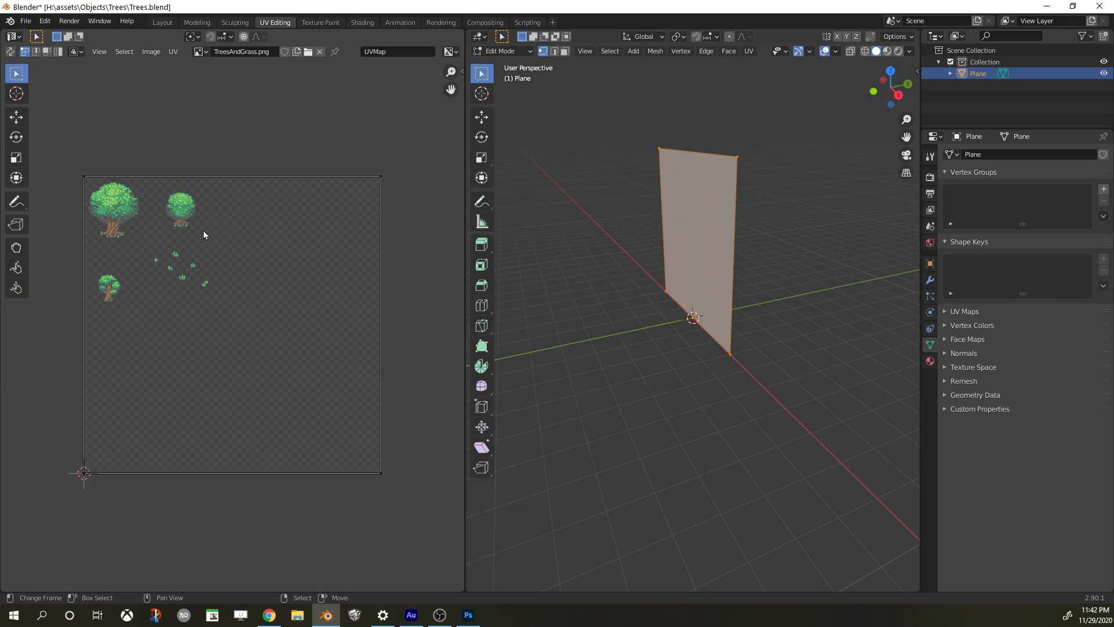
{"action": "scroll", "coordinate": [203, 230], "scroll_direction": "up", "scroll_amount": 1}
{"action": "scroll", "coordinate": [212, 230], "scroll_direction": "down", "scroll_amount": 2}
{"action": "scroll", "coordinate": [224, 273], "scroll_direction": "up", "scroll_amount": 2}
{"action": "scroll", "coordinate": [203, 293], "scroll_direction": "down", "scroll_amount": 2}
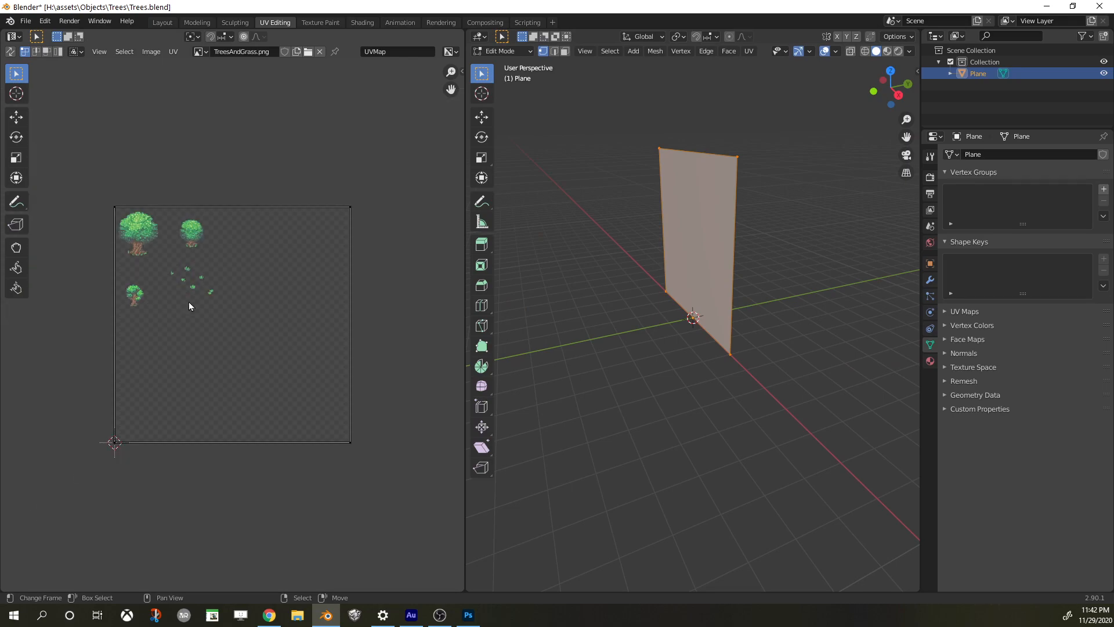
{"action": "mouse_move", "coordinate": [294, 232]}
{"action": "middle_mouse_down"}
{"action": "mouse_move", "coordinate": [357, 225]}
{"action": "mouse_move", "coordinate": [208, 182]}
{"action": "mouse_move", "coordinate": [307, 235]}
{"action": "middle_mouse_up"}
{"action": "middle_click_drag", "start_coordinate": [771, 251], "coordinate": [823, 247]}
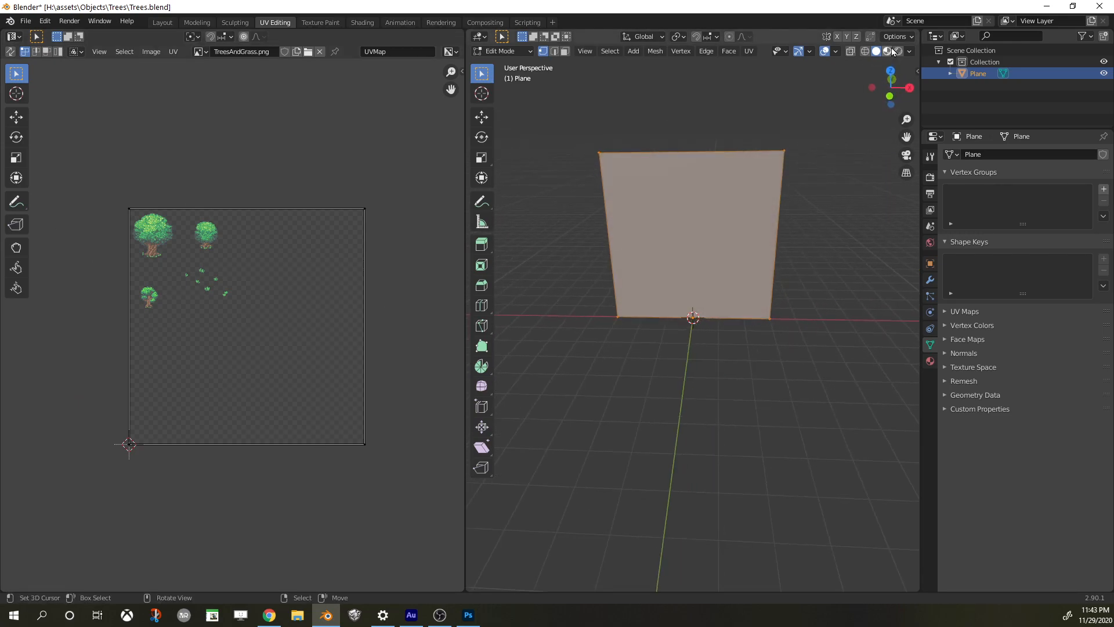
{"action": "left_click", "coordinate": [887, 51]}
{"action": "scroll", "coordinate": [156, 279], "scroll_direction": "up", "scroll_amount": 1}
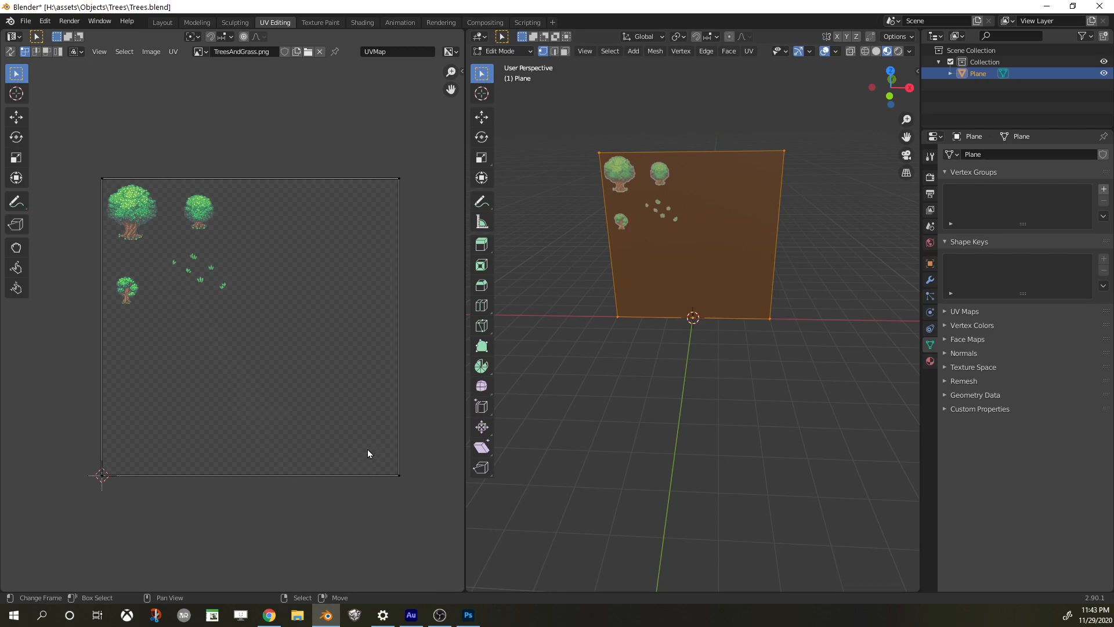
Scale all of the plane's UVs to about 0.2 and place them over the large tree sprite
{"action": "left_click", "coordinate": [103, 178]}
{"action": "key", "text": "a"}
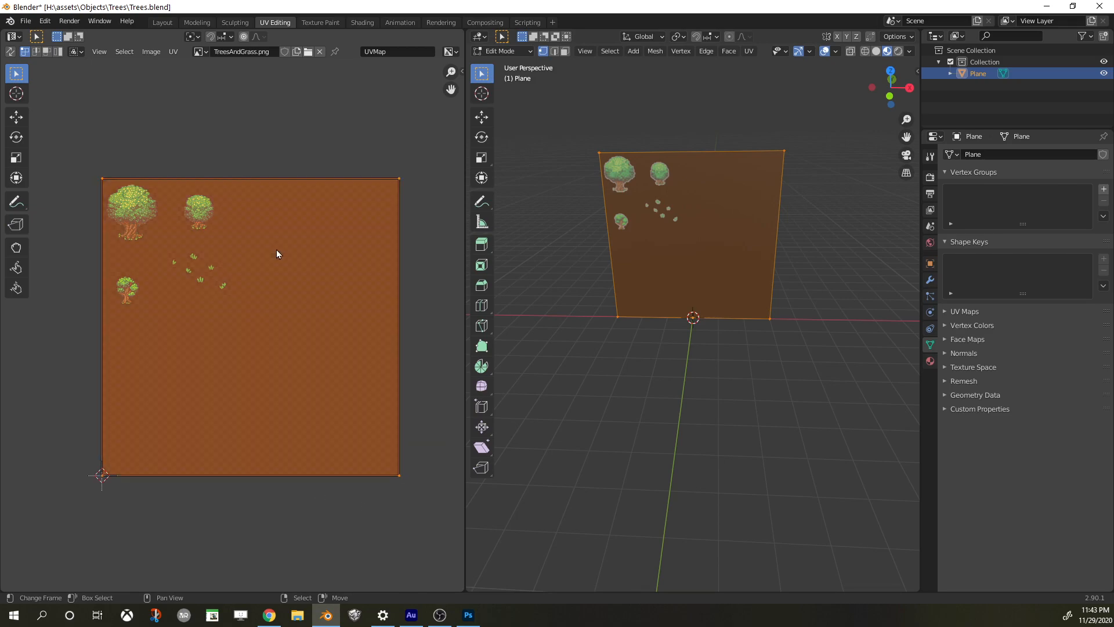
{"action": "key", "text": "s"}
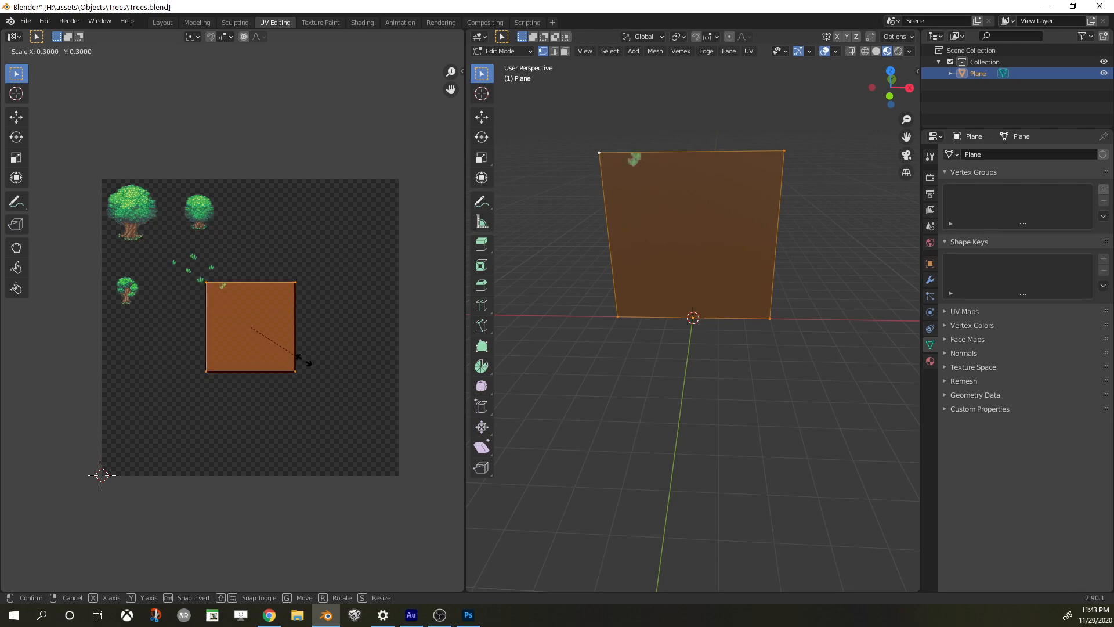
{"action": "left_click", "coordinate": [284, 336]}
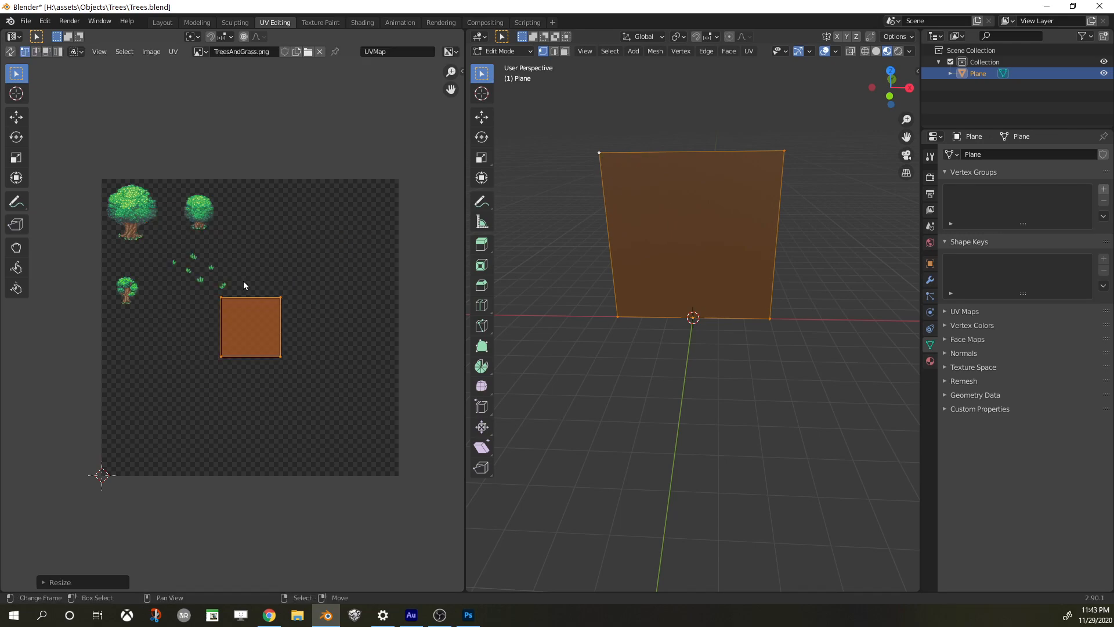
{"action": "key", "text": "g"}
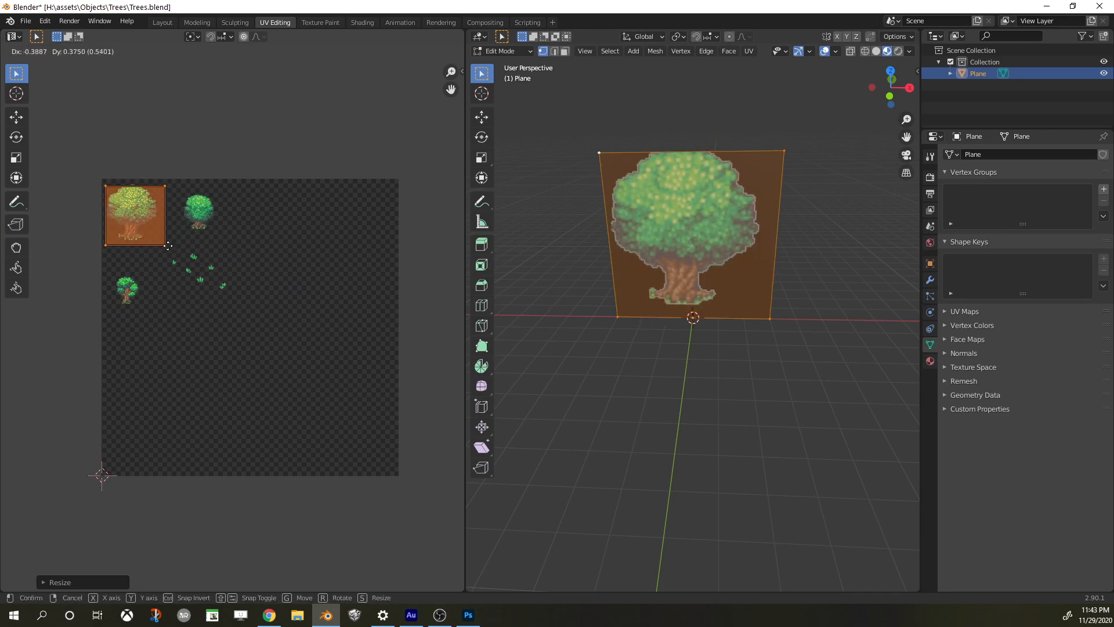
{"action": "left_click", "coordinate": [165, 244]}
{"action": "key", "text": "s"}
{"action": "left_click", "coordinate": [250, 302]}
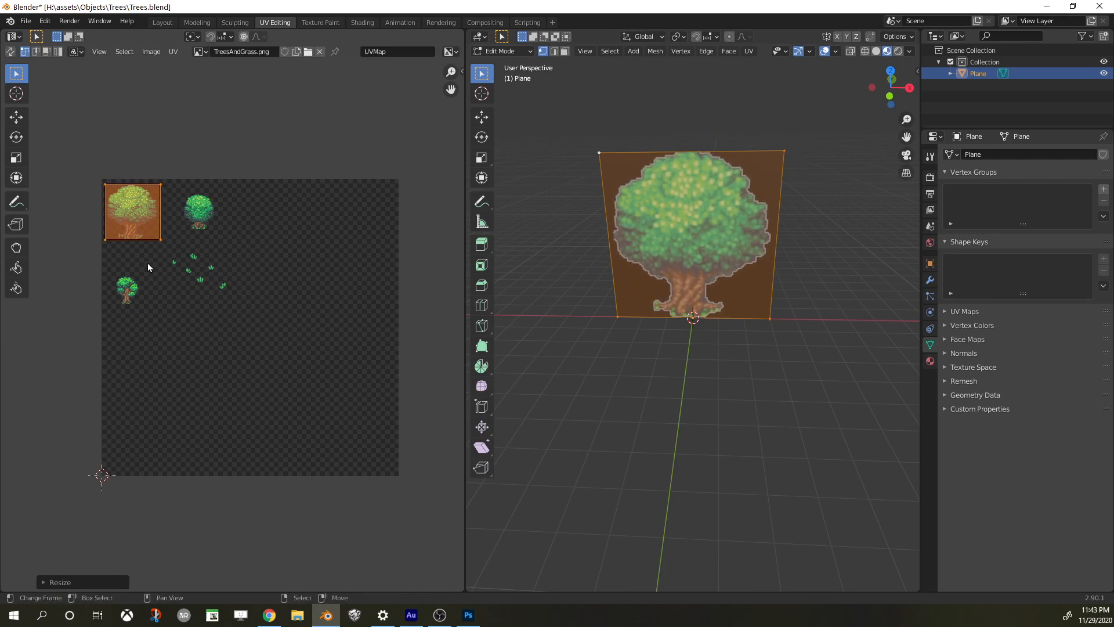
Fine-tune the position of the UV square so it closely frames the large tree, with its lower edge just under the roots
{"action": "scroll", "coordinate": [147, 265], "scroll_direction": "up", "scroll_amount": 2}
{"action": "scroll", "coordinate": [335, 385], "scroll_direction": "up", "scroll_amount": 5}
{"action": "middle_click_drag", "start_coordinate": [285, 364], "coordinate": [287, 502]}
{"action": "key", "text": "g"}
{"action": "left_click", "coordinate": [381, 497]}
{"action": "key", "text": "s"}
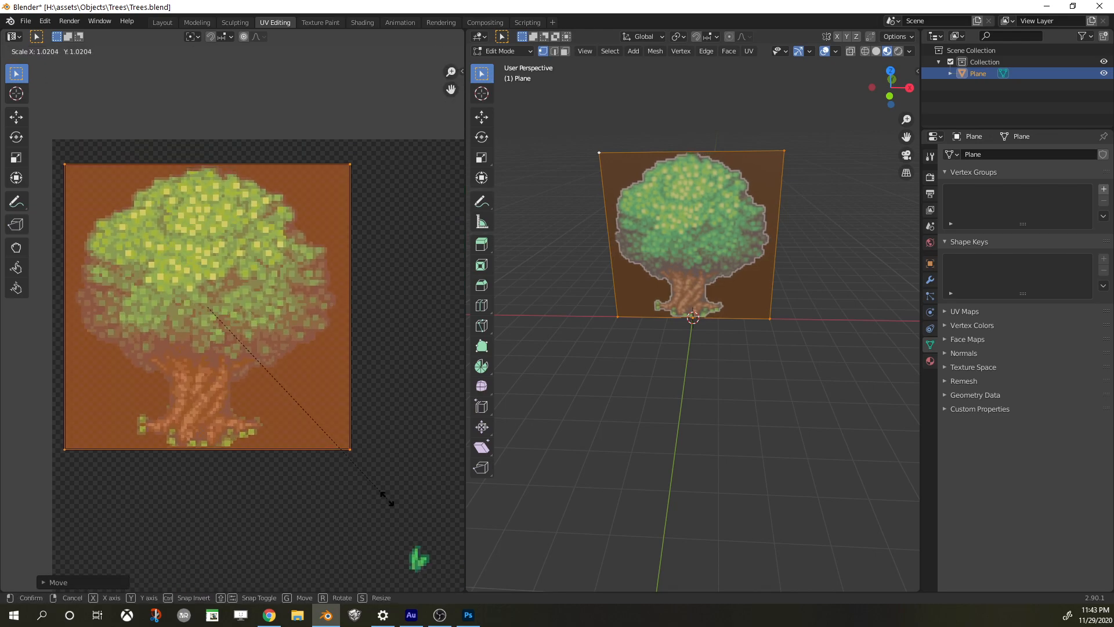
{"action": "left_click", "coordinate": [385, 498]}
{"action": "left_click", "coordinate": [388, 492]}
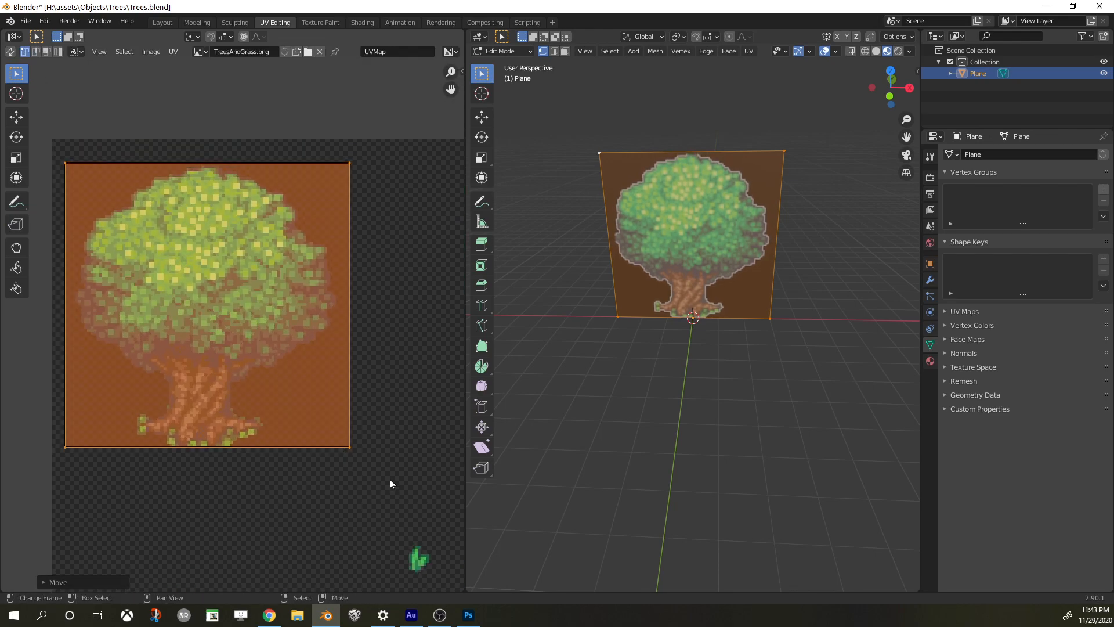
{"action": "middle_click_drag", "start_coordinate": [779, 365], "coordinate": [780, 364]}
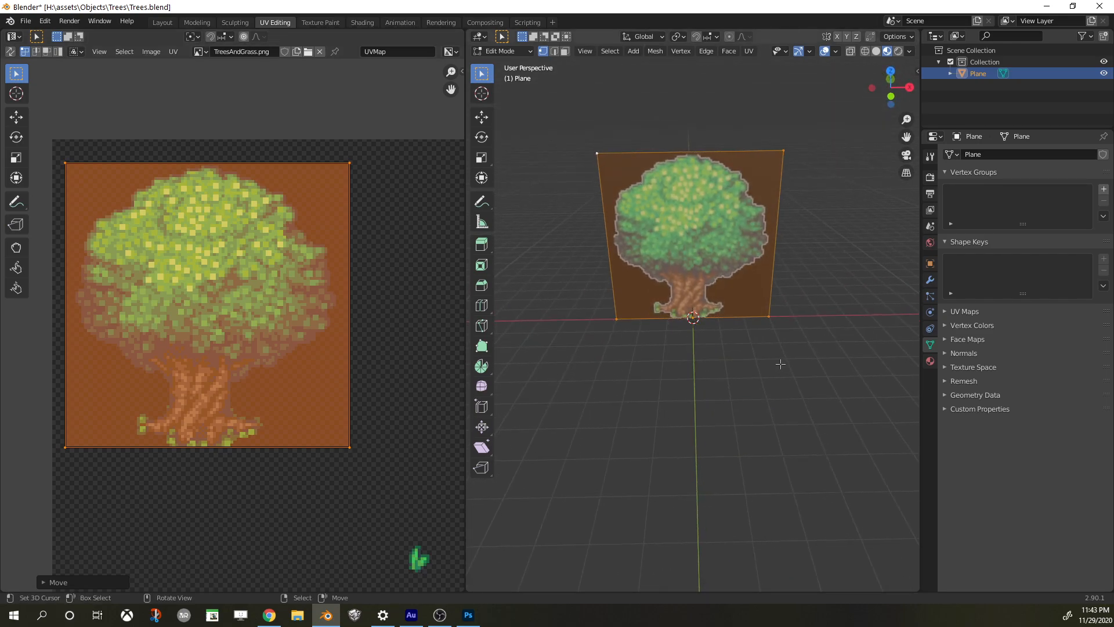
{"action": "middle_click_drag", "start_coordinate": [543, 257], "coordinate": [670, 227]}
{"action": "key", "text": "KP_1"}
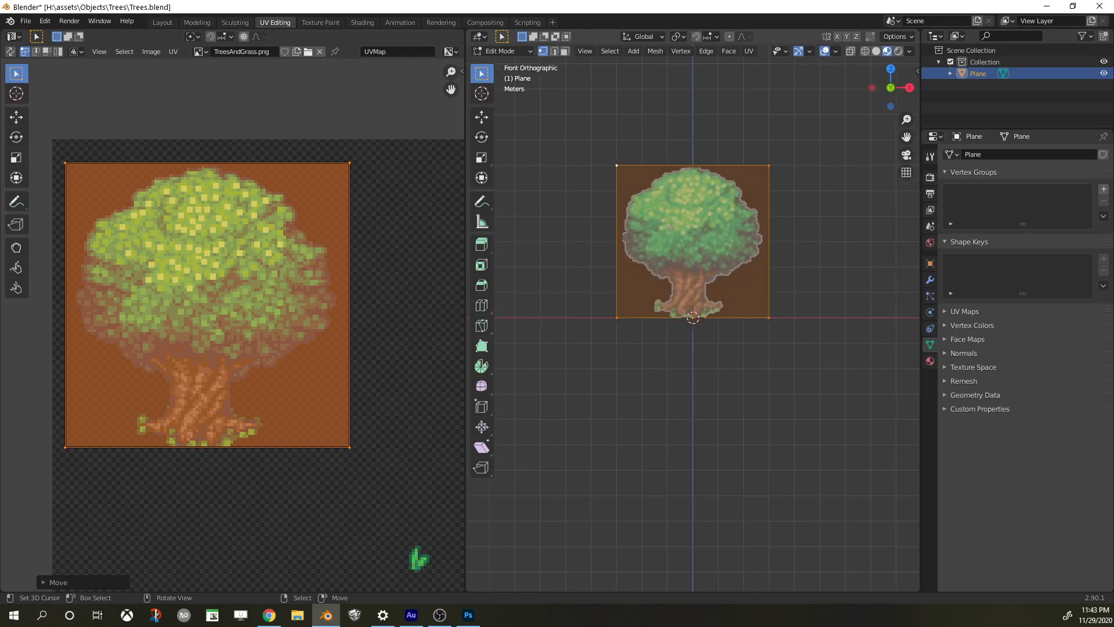
{"action": "key", "text": "KP_3"}
{"action": "key", "text": "KP_1"}
{"action": "middle_click_drag", "start_coordinate": [720, 184], "coordinate": [716, 227]}
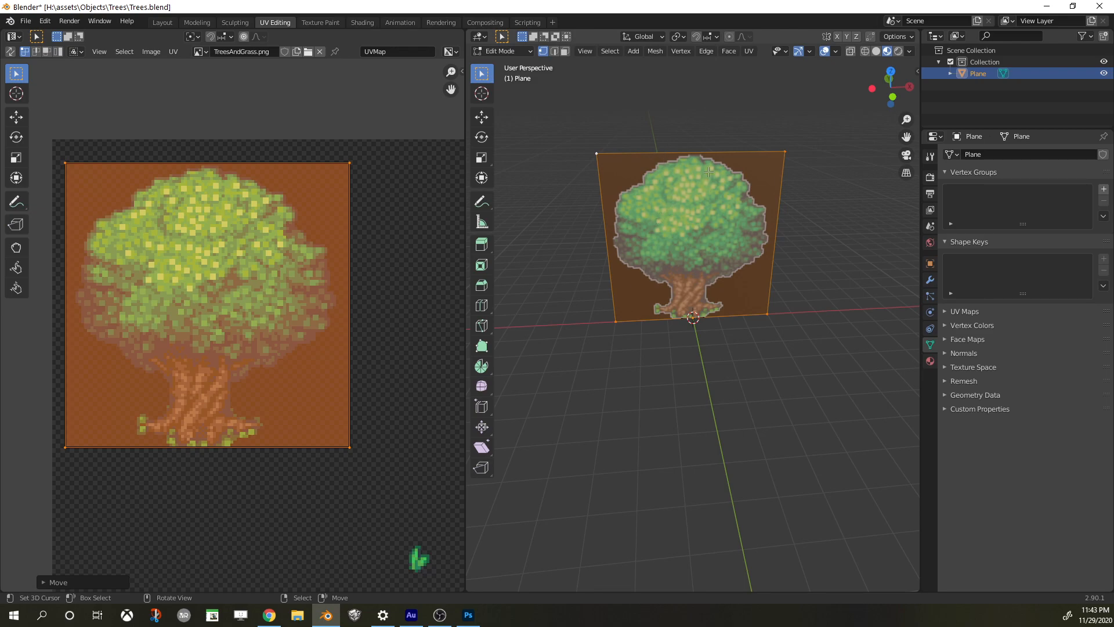
Add five horizontal loop cuts across the tree plane
{"action": "key", "text": "ctrl+r"}
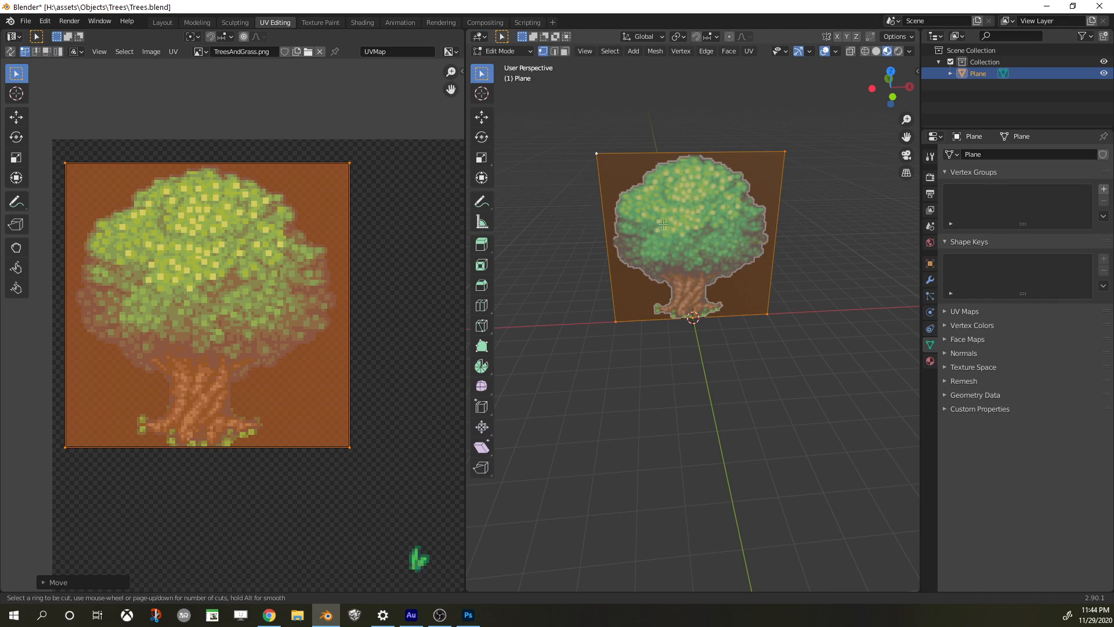
{"action": "key", "text": "Escape"}
{"action": "key", "text": "ctrl+r"}
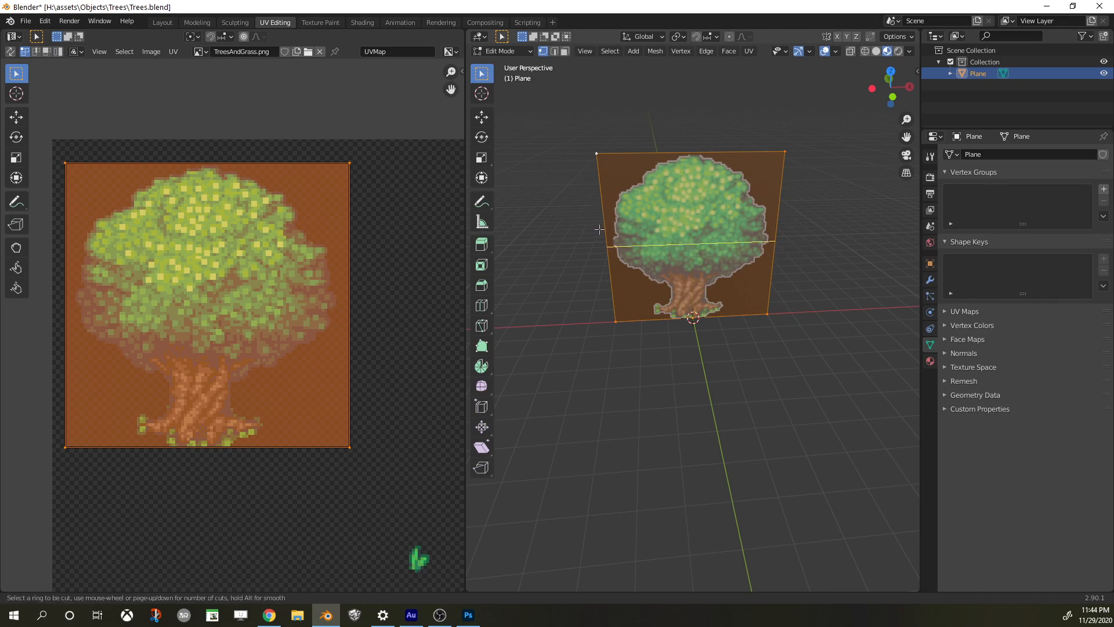
{"action": "scroll", "coordinate": [599, 229], "scroll_direction": "up", "scroll_amount": 1}
{"action": "scroll", "coordinate": [601, 229], "scroll_direction": "up", "scroll_amount": 2}
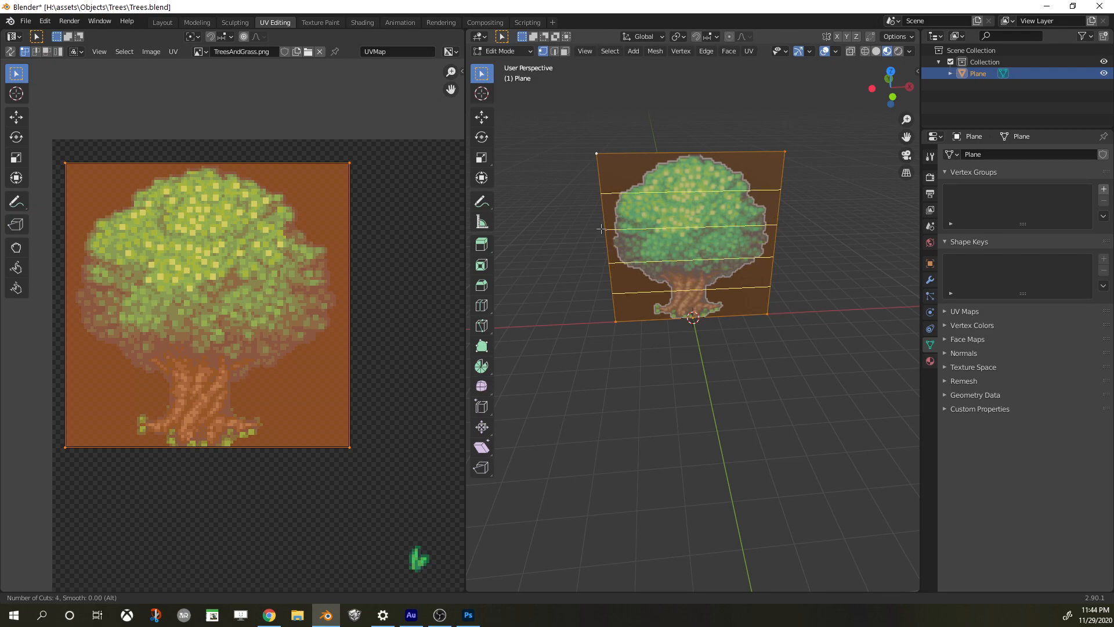
{"action": "scroll", "coordinate": [601, 229], "scroll_direction": "up", "scroll_amount": 1}
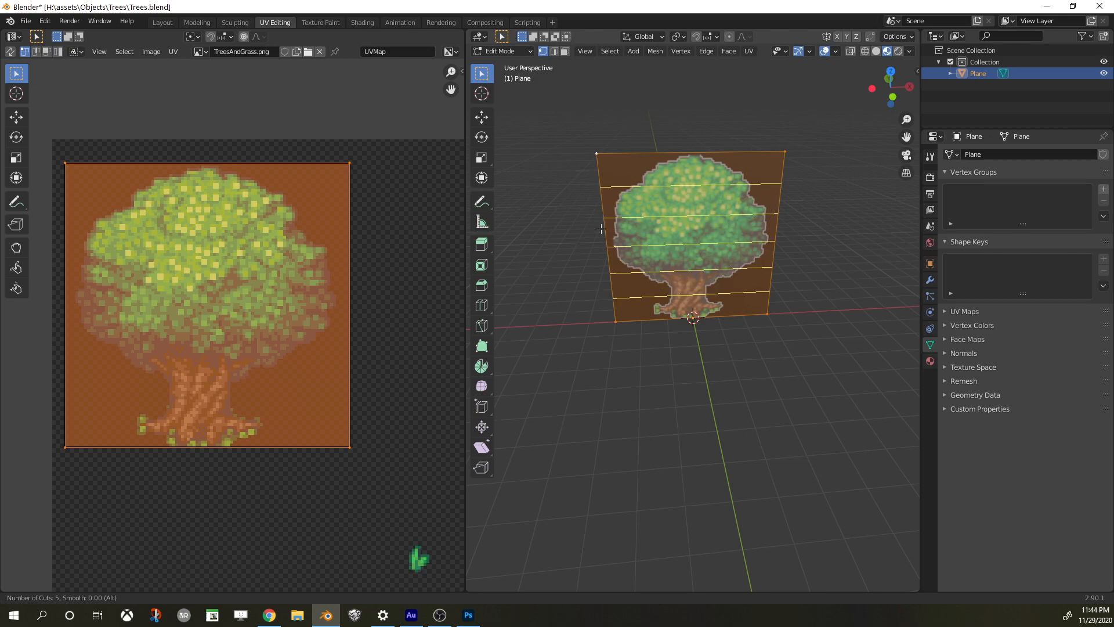
{"action": "left_click", "coordinate": [601, 228]}
{"action": "left_click_drag", "start_coordinate": [601, 229], "coordinate": [593, 228]}
Add five evenly spaced vertical loop cuts to the tree plane
{"action": "key", "text": "ctrl+r"}
{"action": "scroll", "coordinate": [692, 138], "scroll_direction": "up", "scroll_amount": 4}
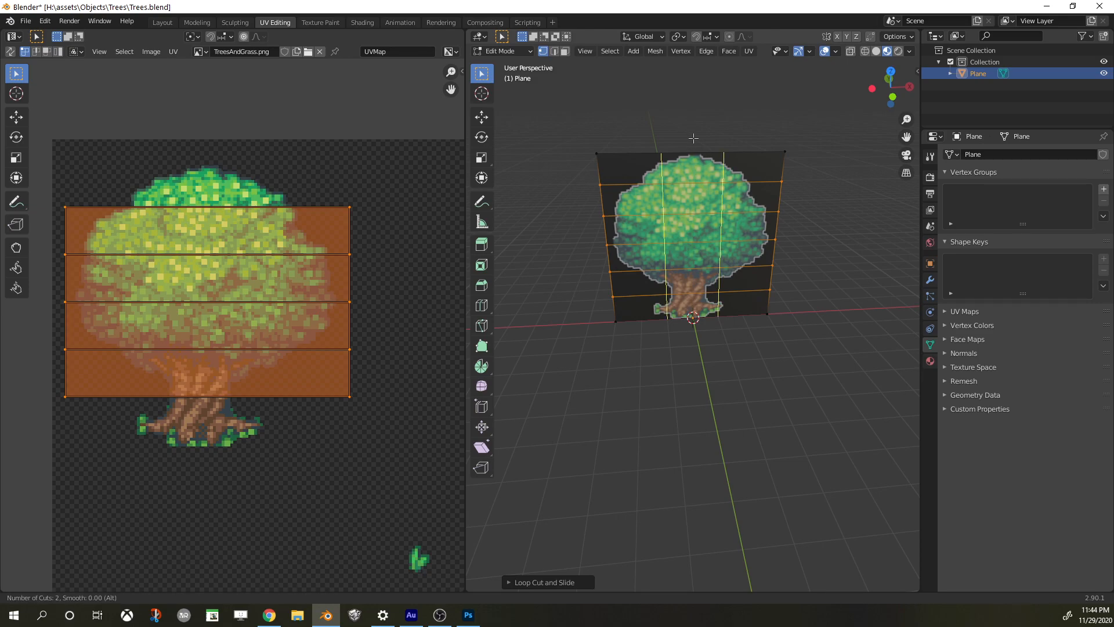
{"action": "left_click", "coordinate": [693, 139]}
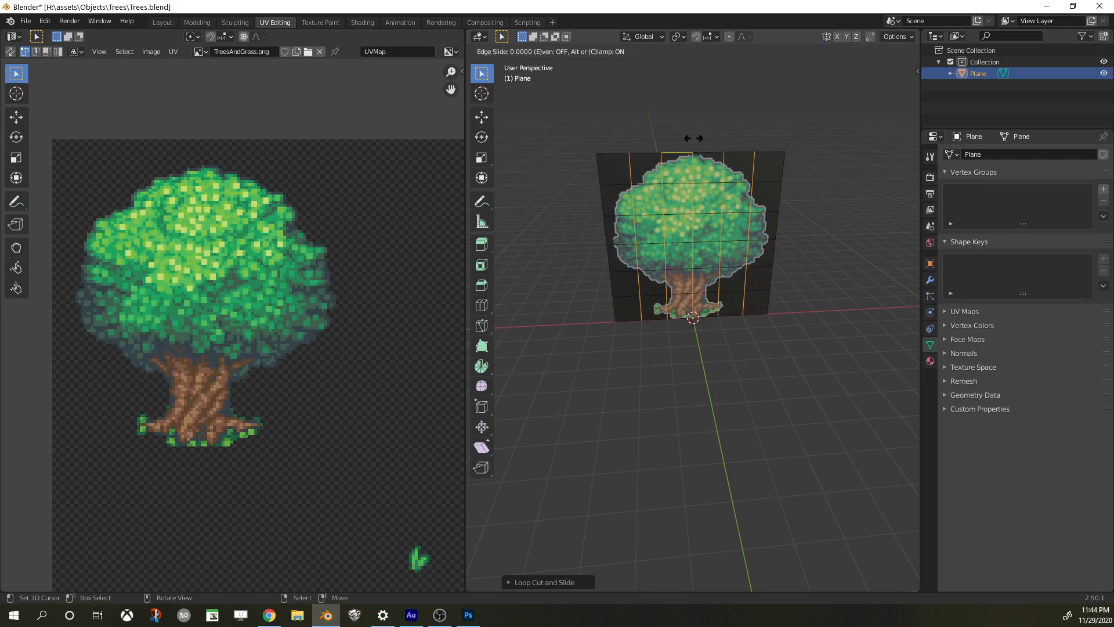
{"action": "middle_click_drag", "start_coordinate": [810, 157], "coordinate": [700, 227]}
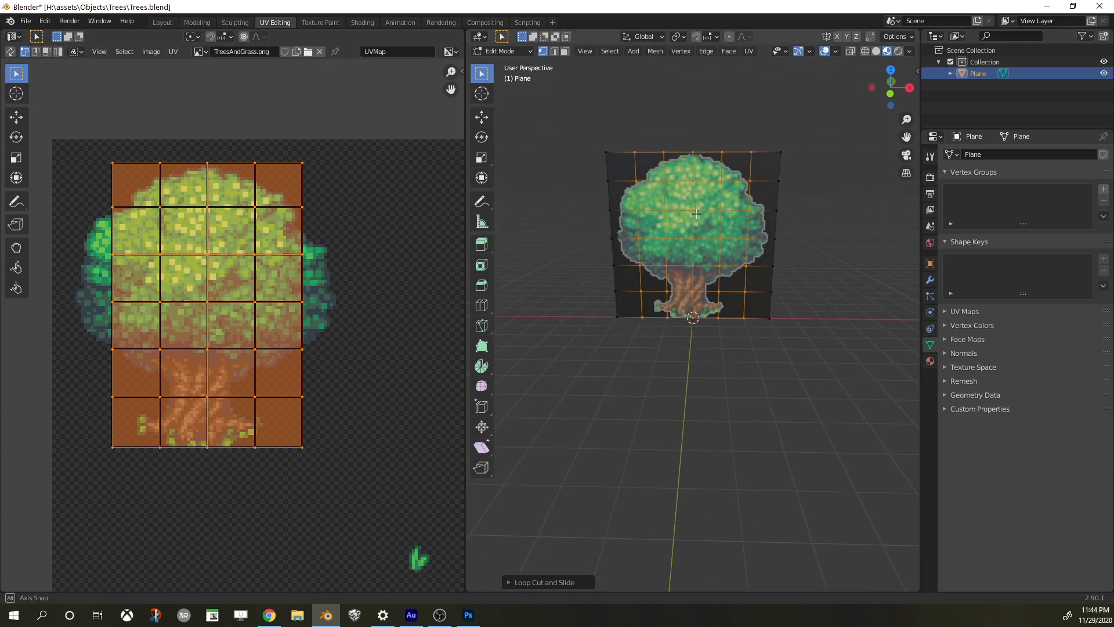
{"action": "scroll", "coordinate": [638, 267], "scroll_direction": "up", "scroll_amount": 2}
{"action": "left_click", "coordinate": [594, 316]}
{"action": "left_click", "coordinate": [580, 279], "text": "shift"}
{"action": "left_click", "coordinate": [804, 319], "text": "shift"}
{"action": "left_click", "coordinate": [809, 282], "text": "shift"}
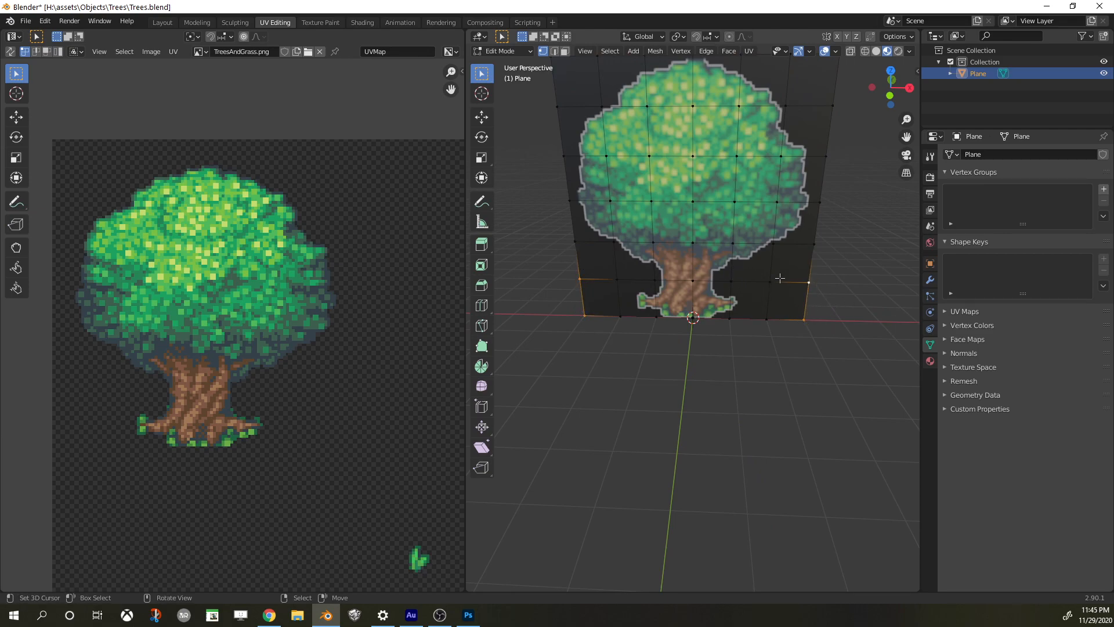
Delete the four outermost corner vertices of the tree plane
{"action": "left_click", "coordinate": [804, 319]}
{"action": "middle_click_drag", "start_coordinate": [844, 150], "coordinate": [733, 185]}
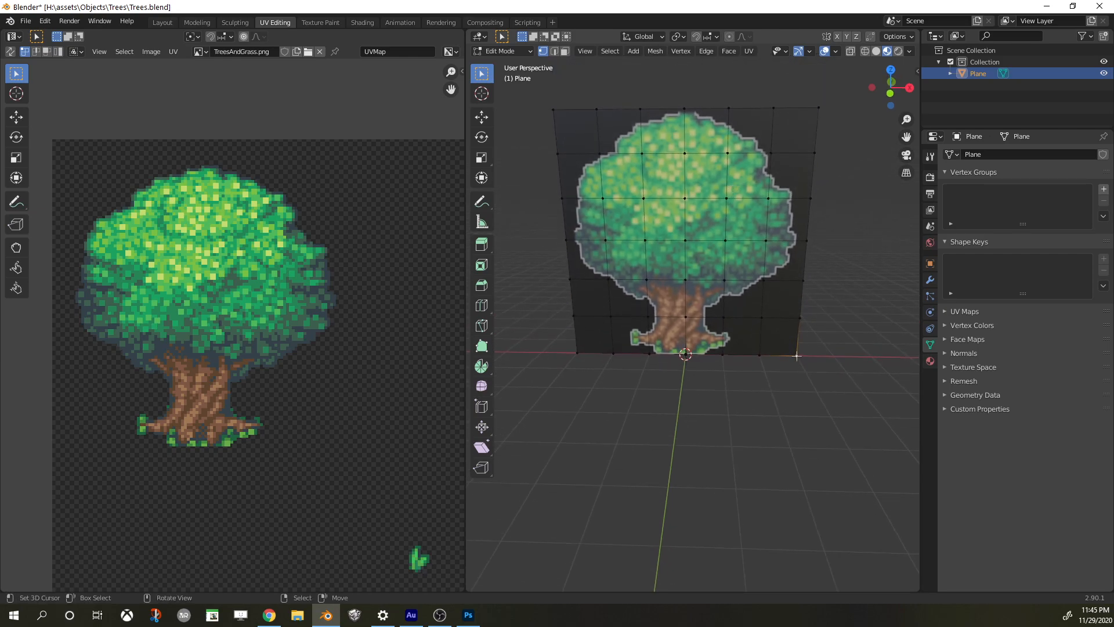
{"action": "left_click", "coordinate": [572, 346], "text": "shift"}
{"action": "left_click", "coordinate": [552, 110], "text": "shift"}
{"action": "left_click", "coordinate": [818, 108], "text": "shift"}
{"action": "key", "text": "x"}
{"action": "left_click", "coordinate": [848, 195]}
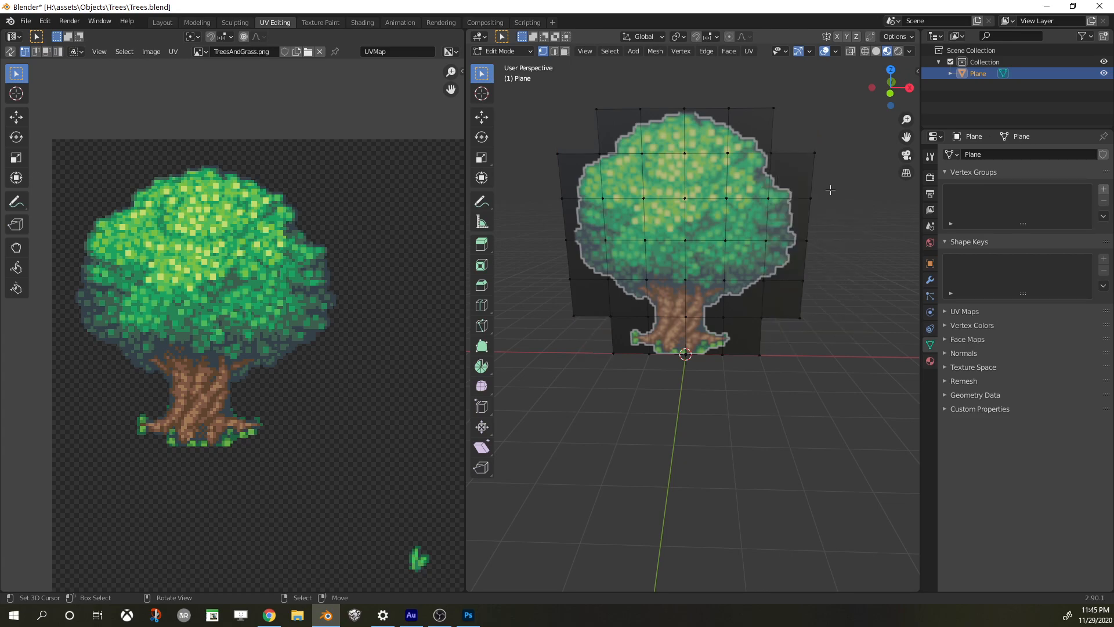
Join the two vertices flanking the mesh's upper-right corner with a diagonal edge along the tree crown
{"action": "mouse_move", "coordinate": [640, 174]}
{"action": "middle_mouse_down"}
{"action": "mouse_move", "coordinate": [604, 180]}
{"action": "mouse_move", "coordinate": [644, 189]}
{"action": "middle_mouse_up"}
{"action": "left_click", "coordinate": [781, 150]}
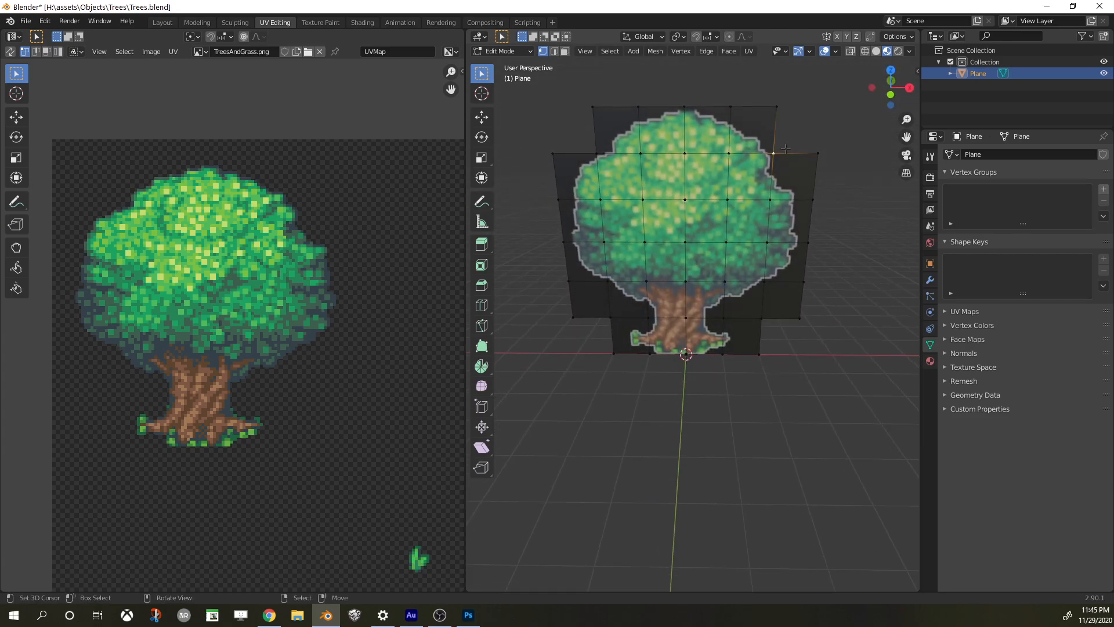
{"action": "left_click", "coordinate": [638, 107]}
{"action": "left_click", "coordinate": [597, 154], "text": "shift"}
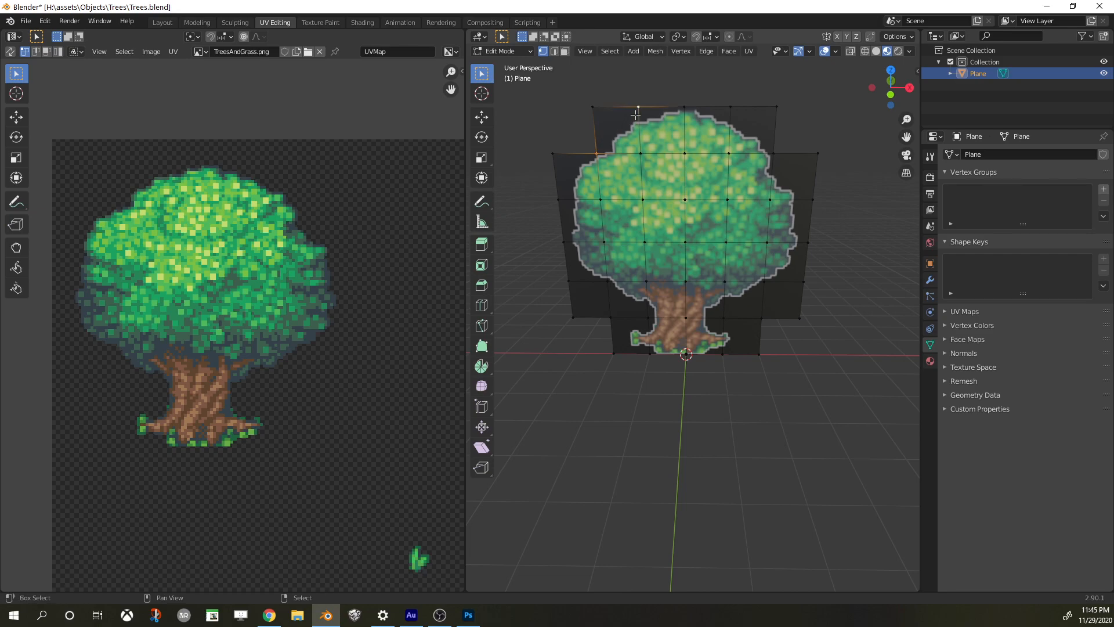
{"action": "left_click", "coordinate": [719, 108]}
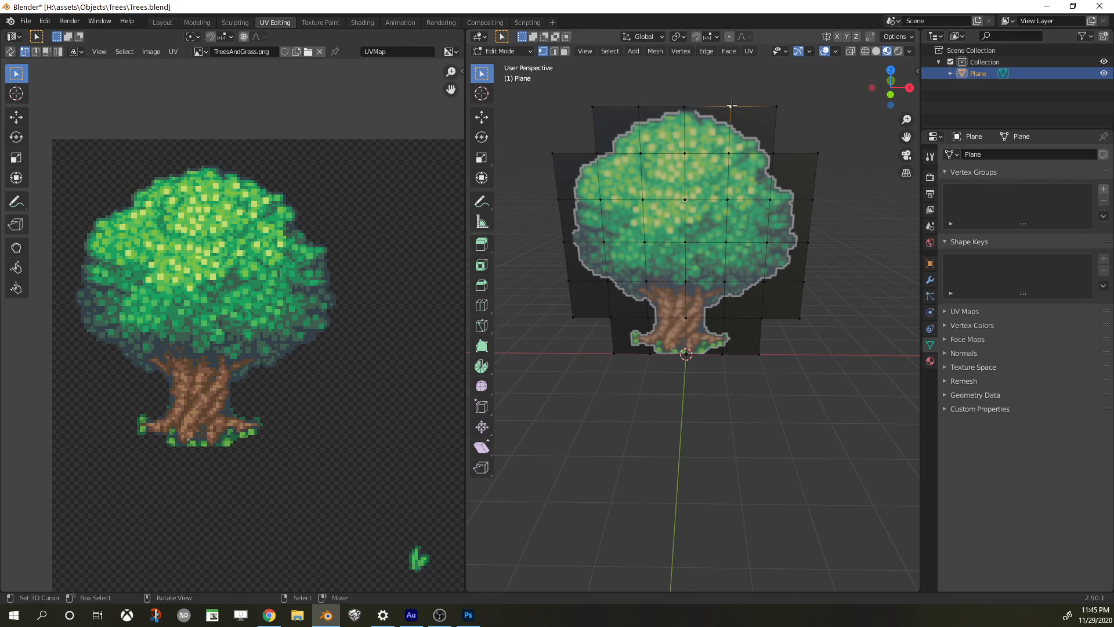
{"action": "left_click", "coordinate": [773, 154], "text": "shift"}
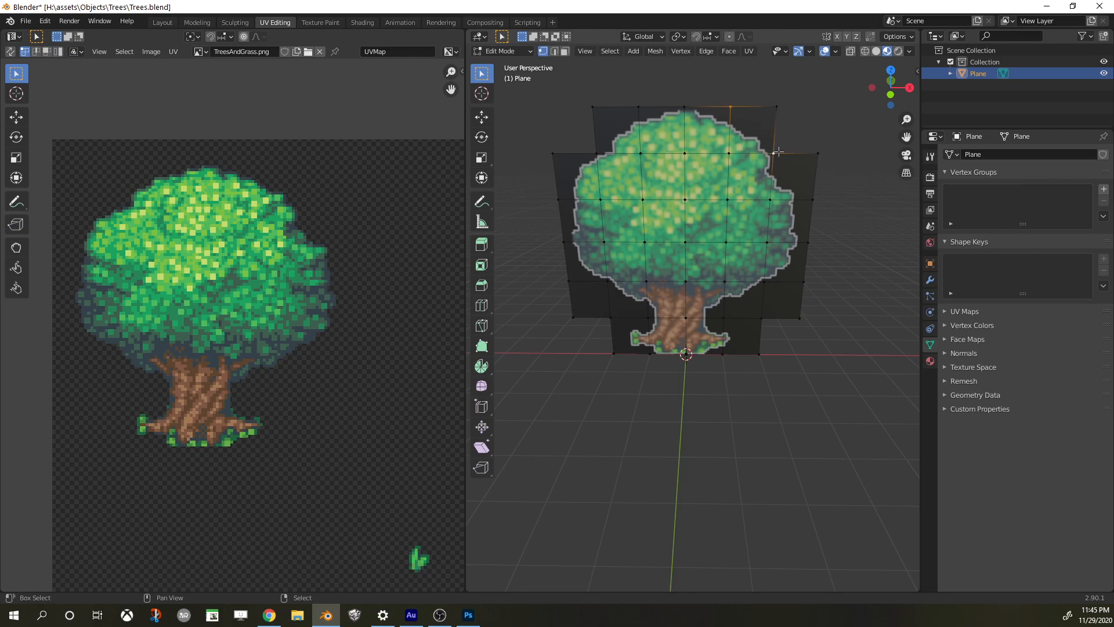
{"action": "key", "text": "f"}
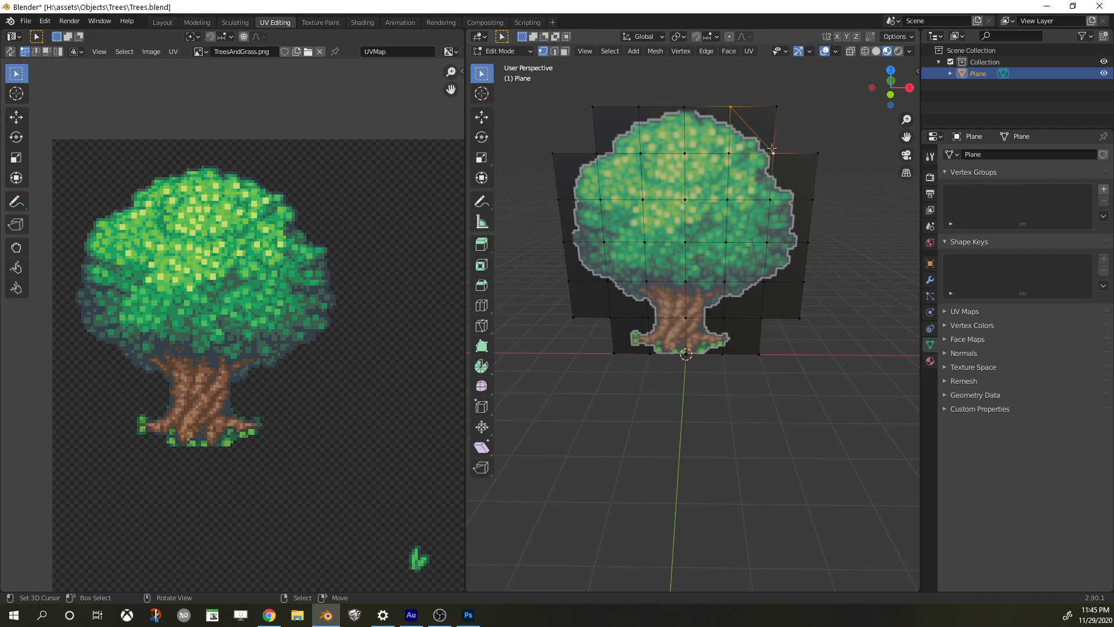
Join the vertices flanking the crown's upper-left outer corners with diagonal edges
{"action": "left_click", "coordinate": [639, 110]}
{"action": "left_click", "coordinate": [601, 152], "text": "shift"}
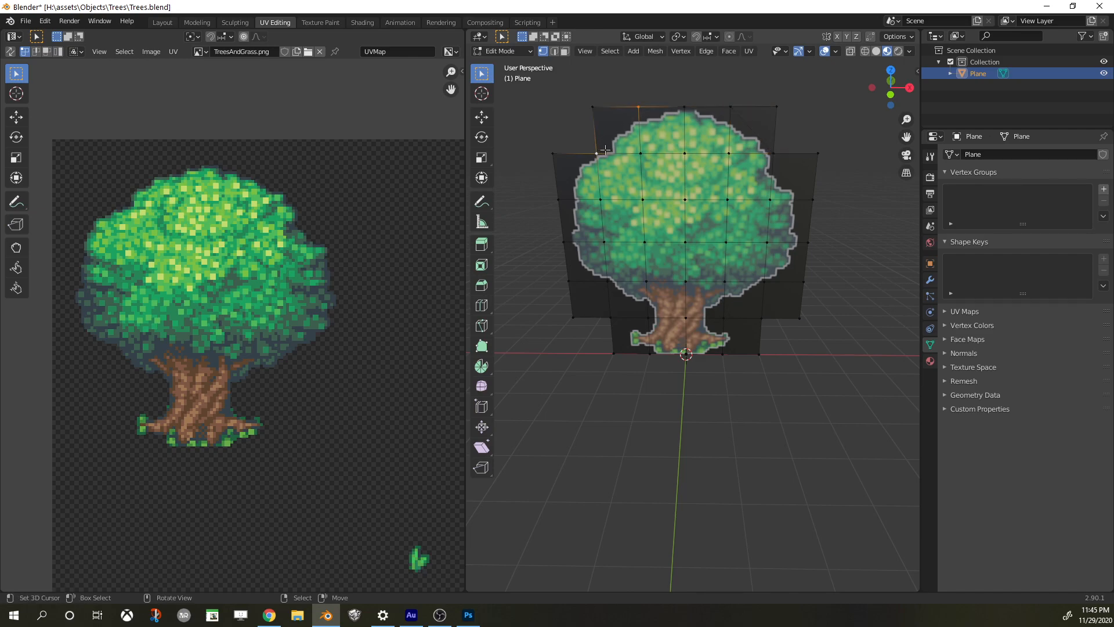
{"action": "key", "text": "f"}
{"action": "left_click", "coordinate": [561, 199]}
{"action": "left_click", "coordinate": [596, 153], "text": "shift"}
{"action": "left_click", "coordinate": [554, 152]}
{"action": "key", "text": "ctrl+z"}
Connect vertices with diagonal edges along the tree's right side, at the upper crown, the lower crown and down to the trunk
{"action": "left_click", "coordinate": [772, 154]}
{"action": "left_click", "coordinate": [815, 197], "text": "shift"}
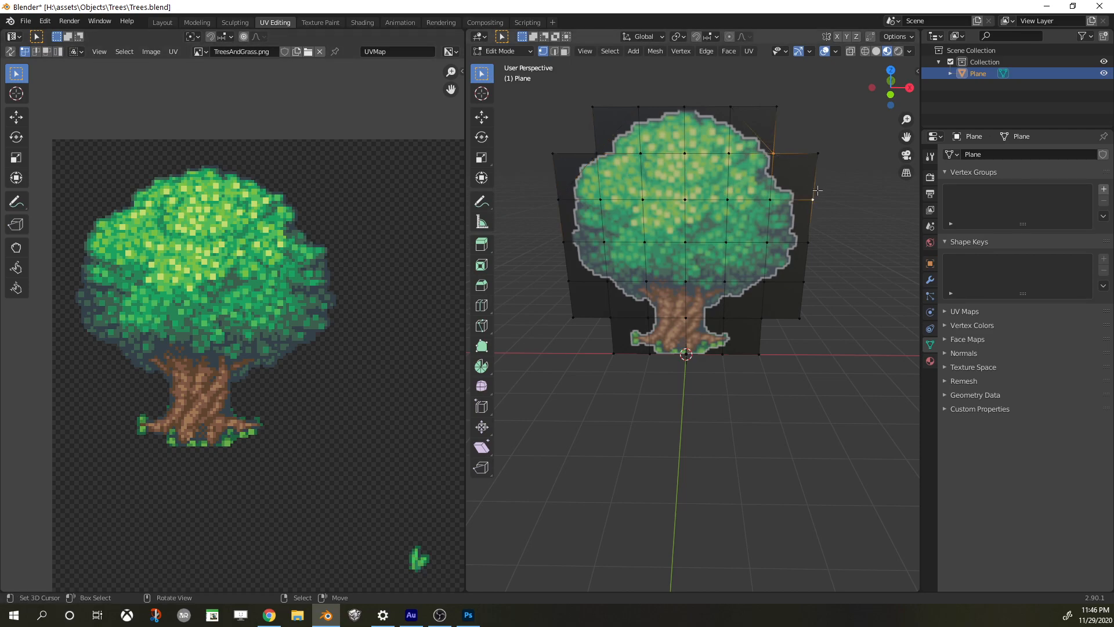
{"action": "key", "text": "f"}
{"action": "left_click", "coordinate": [763, 282]}
{"action": "left_click", "coordinate": [808, 242], "text": "shift"}
{"action": "key", "text": "f"}
{"action": "left_click", "coordinate": [723, 318]}
{"action": "left_click", "coordinate": [764, 281], "text": "shift"}
{"action": "key", "text": "f"}
Connect vertices with diagonal edges along the lower-left crown and from the trunk to both outer base corners
{"action": "left_click", "coordinate": [648, 318]}
{"action": "left_click", "coordinate": [607, 281], "text": "shift"}
{"action": "key", "text": "f"}
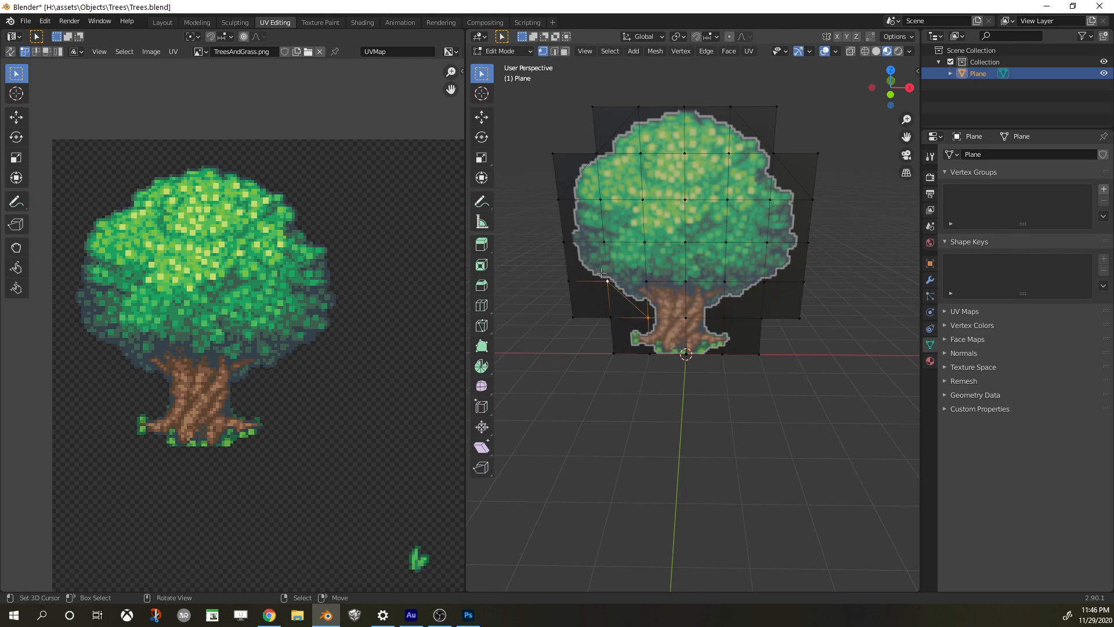
{"action": "left_click", "coordinate": [564, 242], "text": "shift"}
{"action": "left_click", "coordinate": [648, 319]}
{"action": "left_click", "coordinate": [613, 353], "text": "shift"}
{"action": "left_click", "coordinate": [724, 317]}
{"action": "left_click", "coordinate": [759, 354], "text": "shift"}
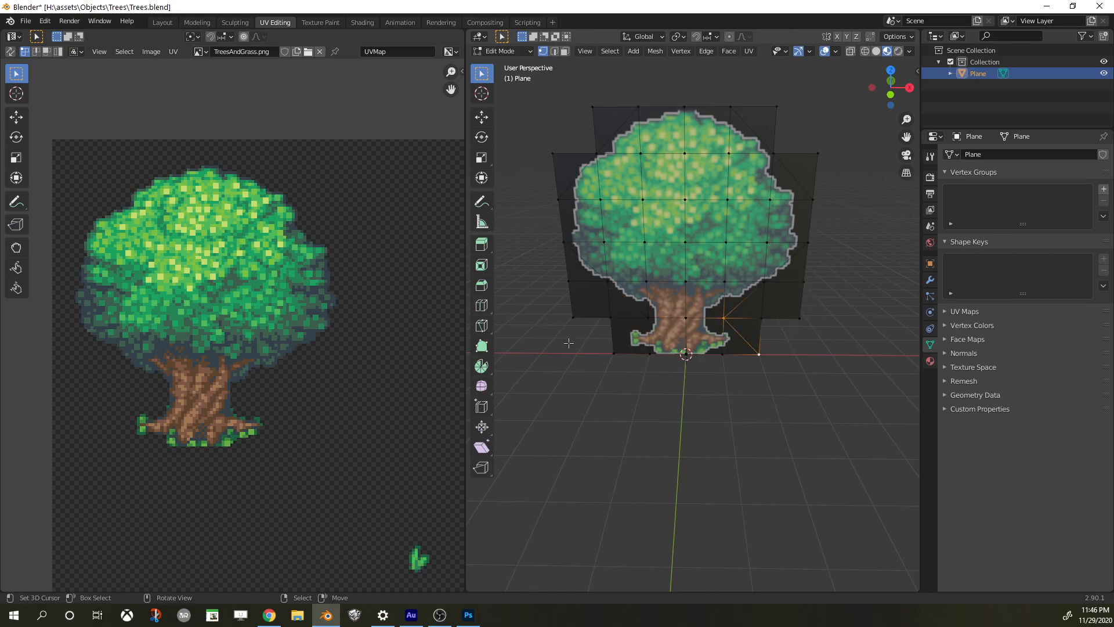
Delete the excess vertices outside the diagonal edges along the left side of the trunk and crown
{"action": "left_click", "coordinate": [611, 318]}
{"action": "left_click", "coordinate": [573, 317]}
{"action": "left_click", "coordinate": [610, 317], "text": "shift"}
{"action": "key", "text": "x"}
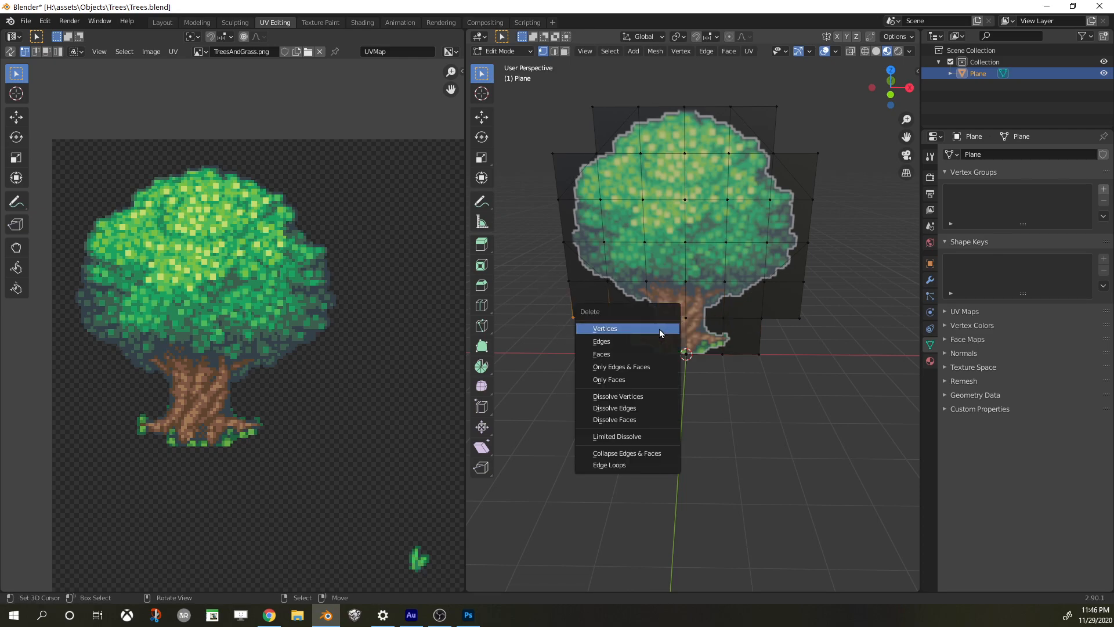
{"action": "left_click", "coordinate": [661, 333]}
{"action": "left_click", "coordinate": [568, 280]}
{"action": "key", "text": "x"}
{"action": "key", "text": "Escape"}
{"action": "key", "text": "x"}
{"action": "left_click", "coordinate": [567, 279]}
{"action": "left_click", "coordinate": [554, 155]}
{"action": "key", "text": "x"}
{"action": "left_click", "coordinate": [561, 163]}
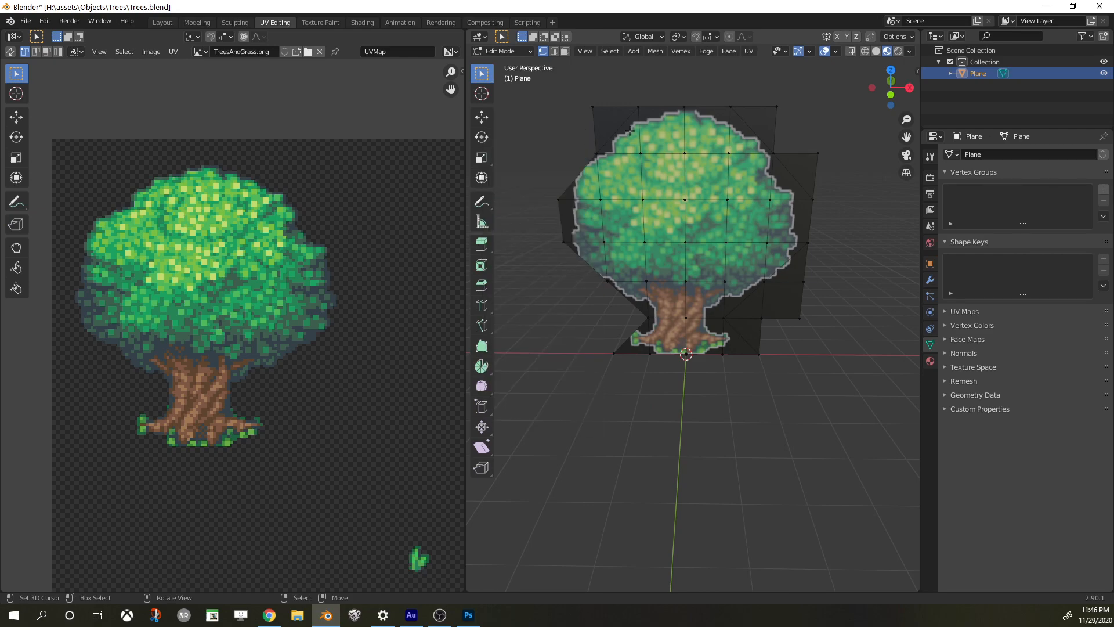
Delete the excess vertices at the crown's two top corners and outside its upper-right edge
{"action": "left_click", "coordinate": [593, 108]}
{"action": "key", "text": "x"}
{"action": "left_click", "coordinate": [637, 102]}
{"action": "left_click", "coordinate": [776, 107]}
{"action": "key", "text": "x"}
{"action": "left_click", "coordinate": [806, 120]}
{"action": "left_click", "coordinate": [818, 154]}
{"action": "key", "text": "x"}
{"action": "key", "text": "Escape"}
{"action": "key", "text": "x"}
{"action": "left_click", "coordinate": [826, 155]}
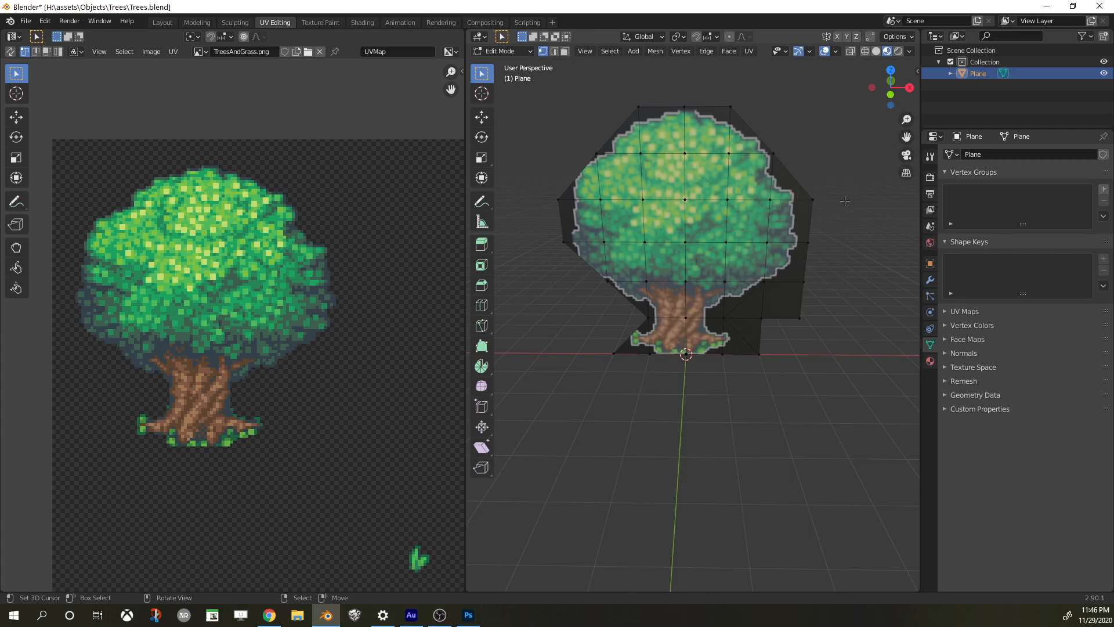
Delete the excess vertices outside the diagonal edges beside the lower-right crown and trunk
{"action": "left_click", "coordinate": [807, 288]}
{"action": "key", "text": "x"}
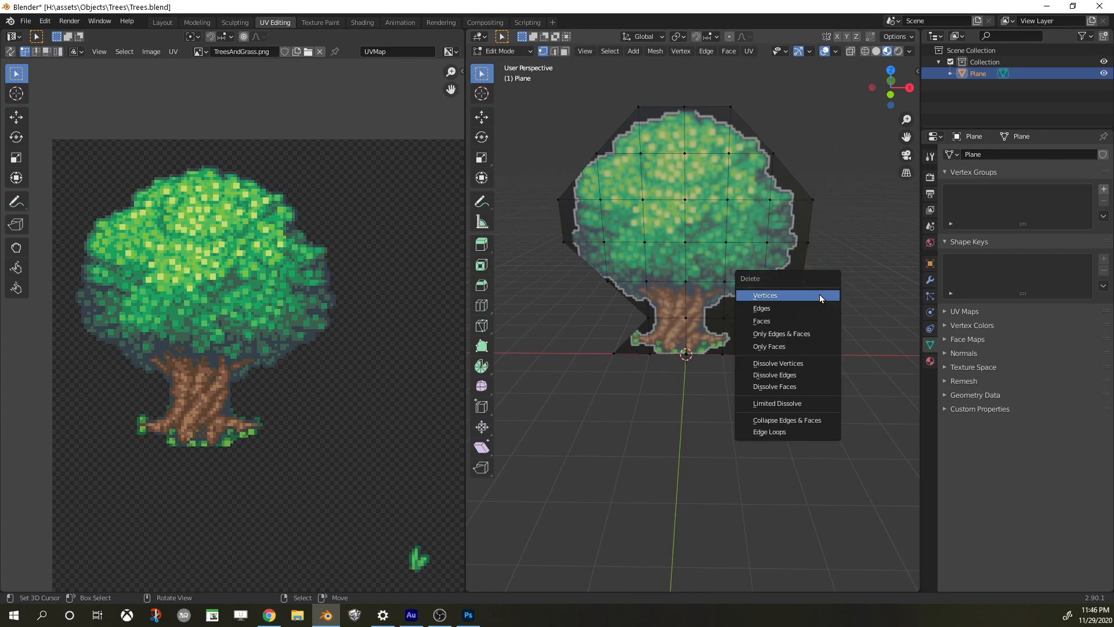
{"action": "left_click", "coordinate": [818, 295]}
{"action": "left_click", "coordinate": [800, 319]}
{"action": "key", "text": "x"}
{"action": "left_click", "coordinate": [815, 329]}
{"action": "left_click", "coordinate": [765, 334]}
{"action": "key", "text": "x"}
{"action": "left_click", "coordinate": [771, 330]}
{"action": "left_click", "coordinate": [762, 354]}
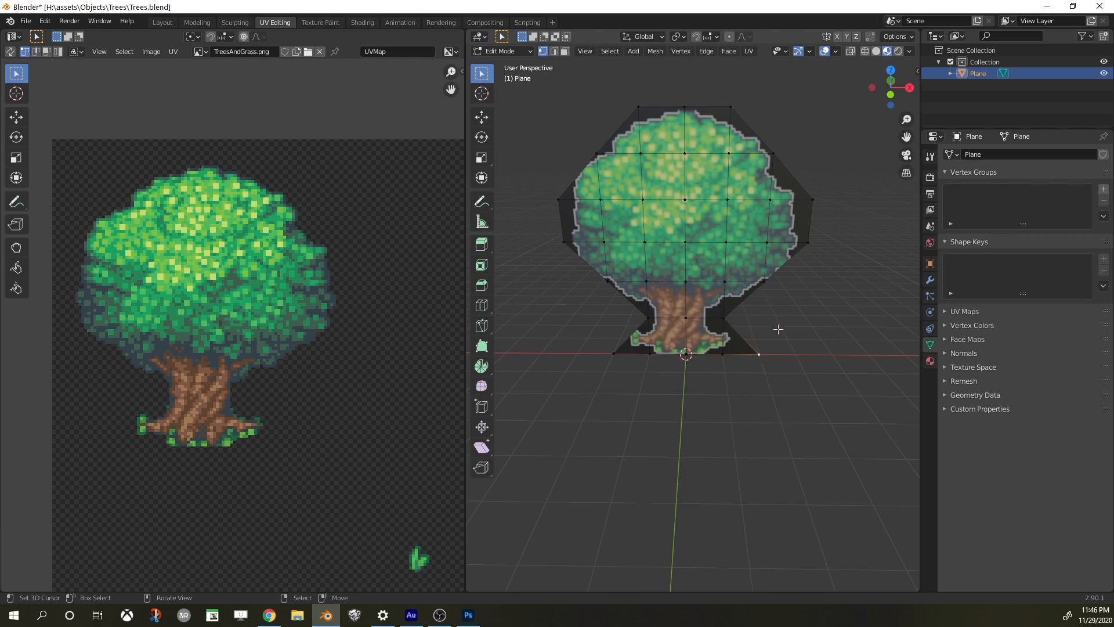
Select the whole tree mesh and nudge its UV layout slightly left to centre it on the tree sprite
{"action": "key", "text": "Tab"}
{"action": "key", "text": "Tab"}
{"action": "key", "text": "a"}
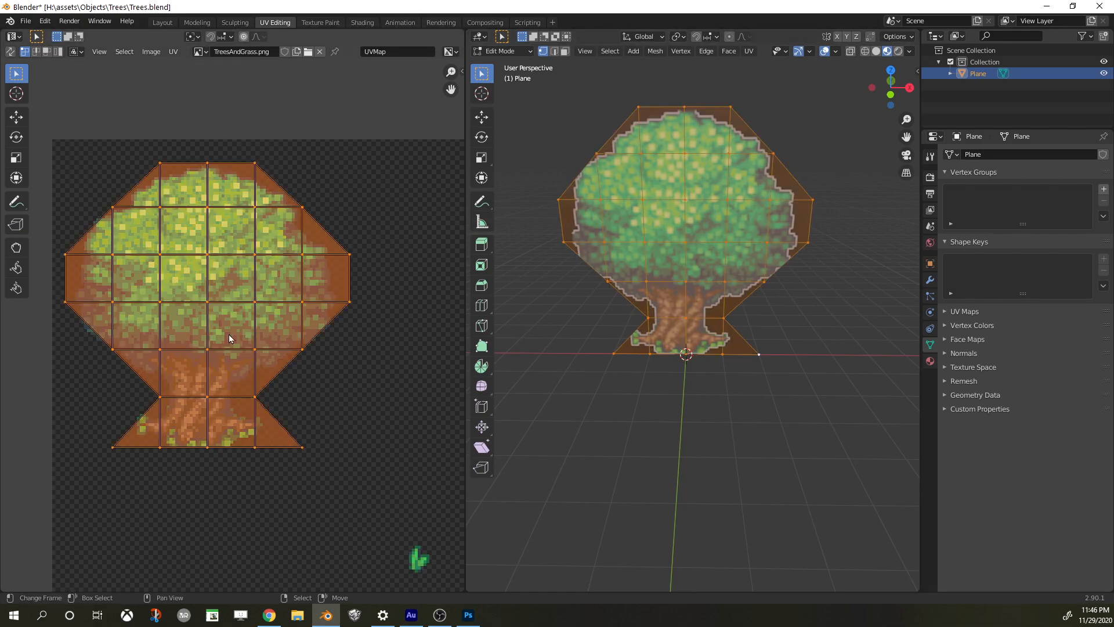
{"action": "middle_click_drag", "start_coordinate": [250, 340], "coordinate": [275, 349]}
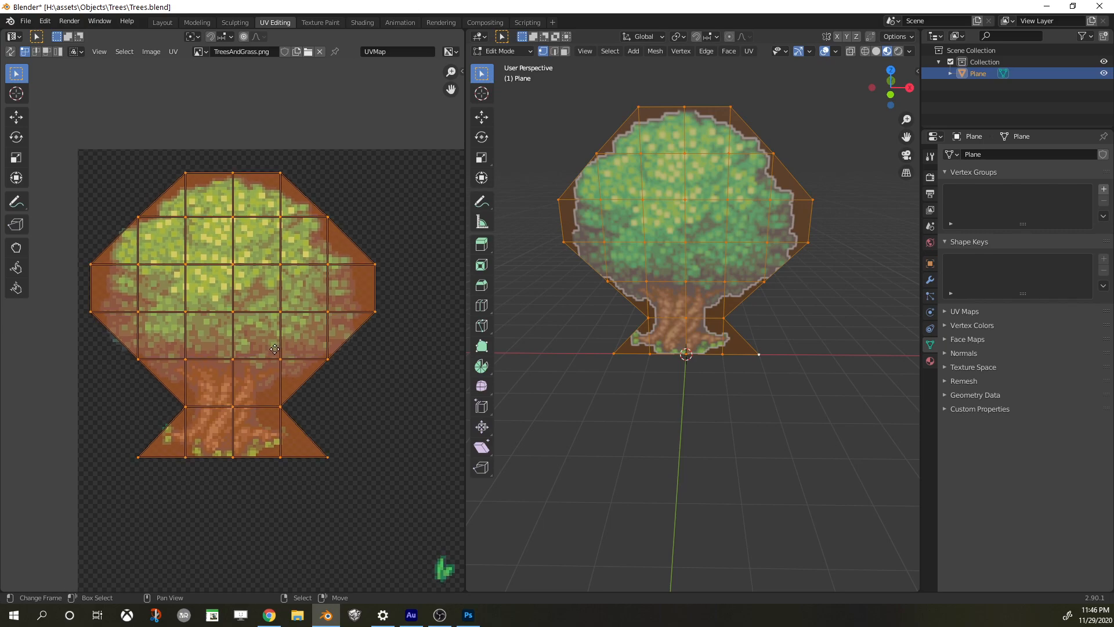
{"action": "key", "text": "g"}
{"action": "left_click", "coordinate": [396, 391]}
{"action": "key", "text": "s"}
{"action": "left_click", "coordinate": [405, 396]}
{"action": "key", "text": "g"}
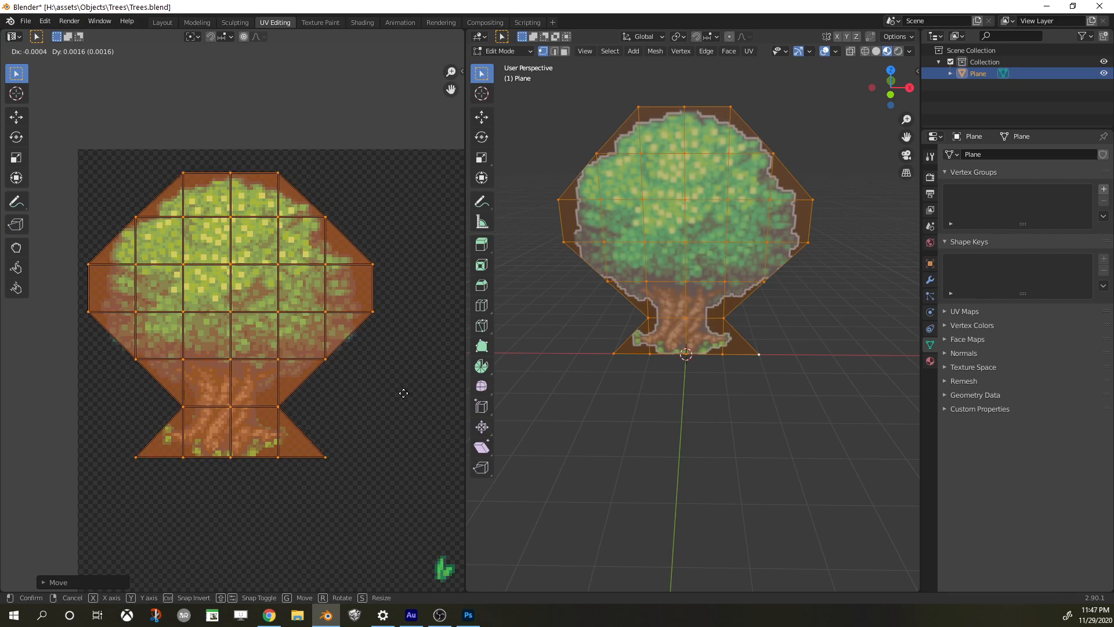
{"action": "left_click", "coordinate": [403, 398]}
Move the UV vertices at the lower-left and lower-right of the crown slightly outward and down, clear of the foliage
{"action": "left_click", "coordinate": [133, 355]}
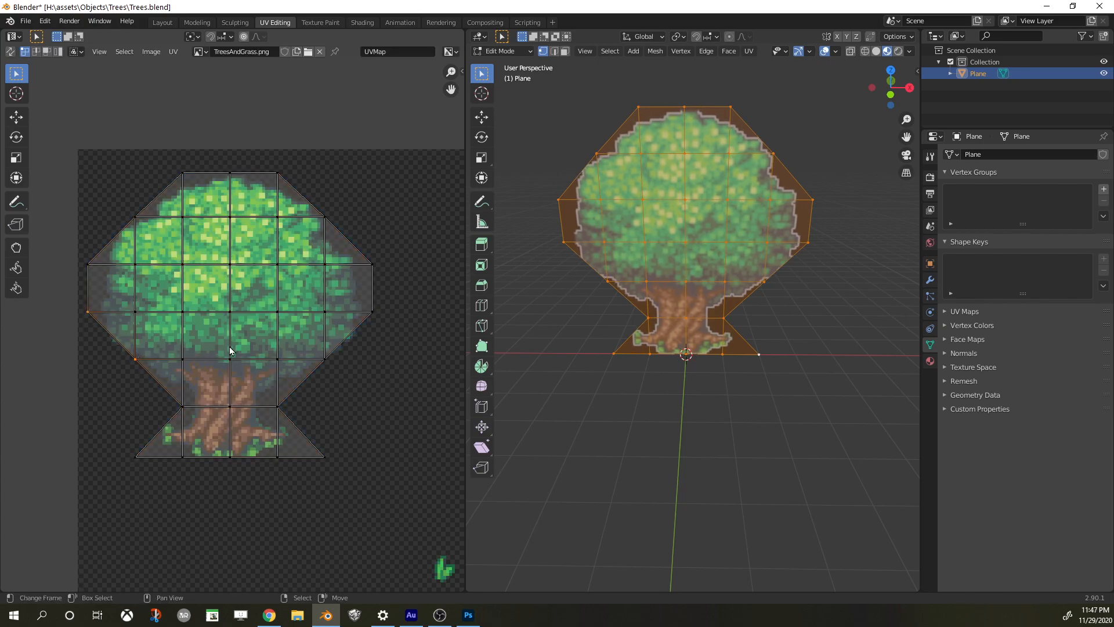
{"action": "key", "text": "g"}
{"action": "left_click", "coordinate": [241, 361]}
{"action": "left_click", "coordinate": [330, 360]}
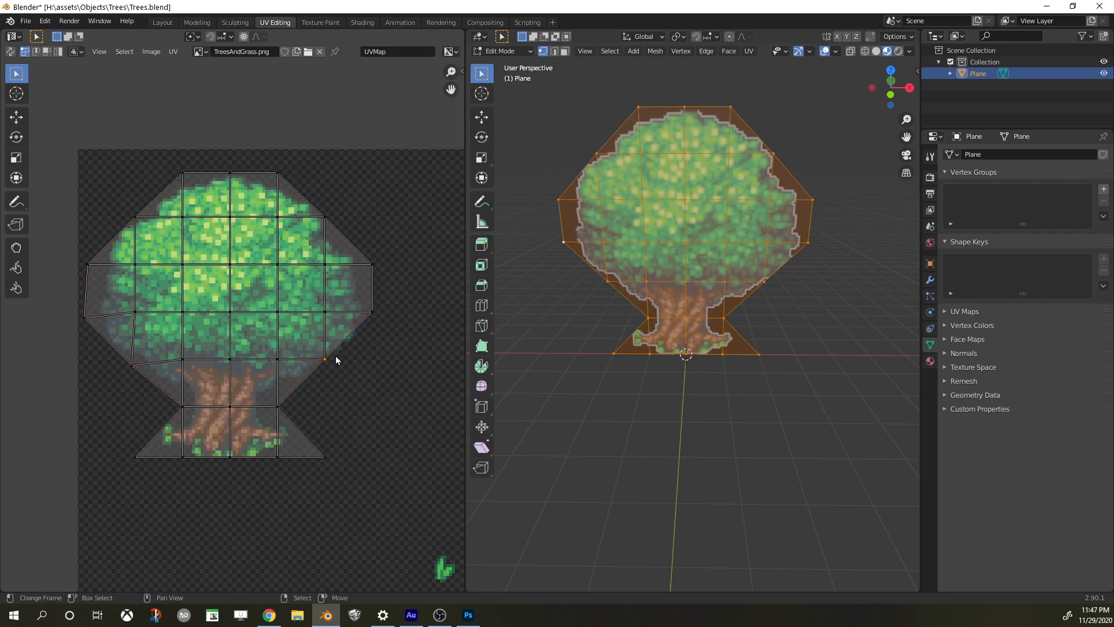
{"action": "key", "text": "g"}
{"action": "left_click", "coordinate": [389, 329]}
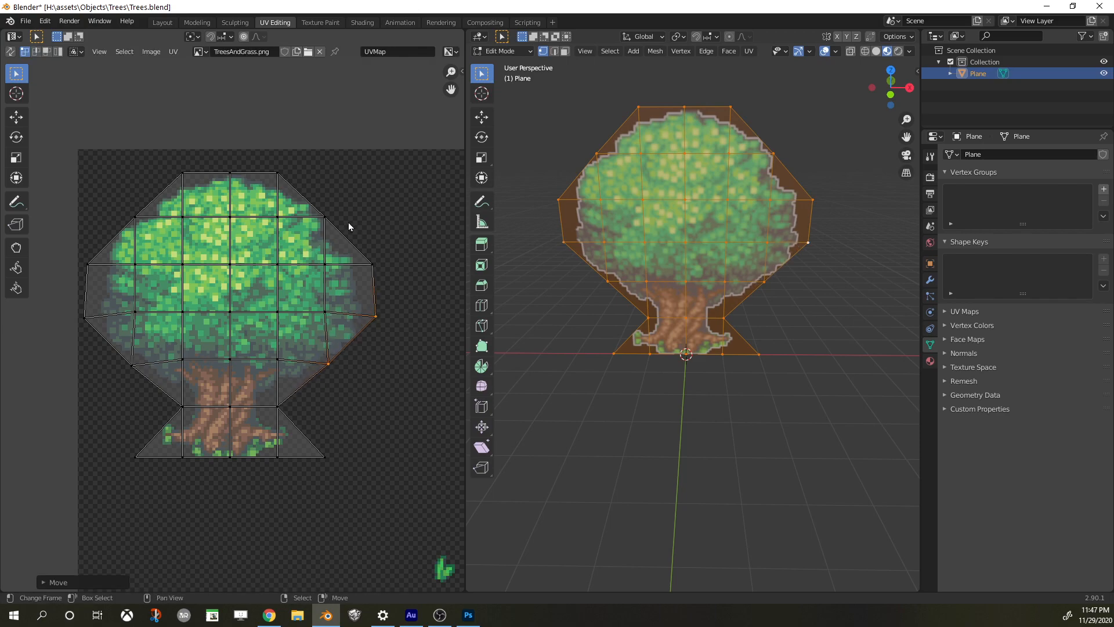
Adjust the UV vertices at the crown's upper corners and the two base corners to fit the sprite's outline
{"action": "left_click", "coordinate": [136, 214]}
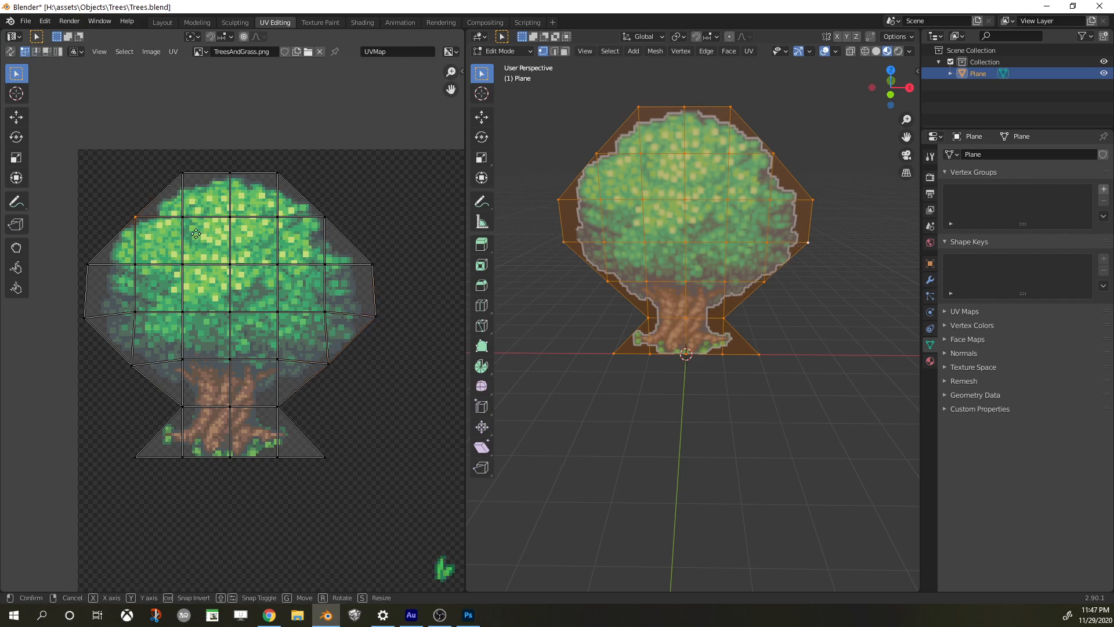
{"action": "left_click", "coordinate": [342, 223]}
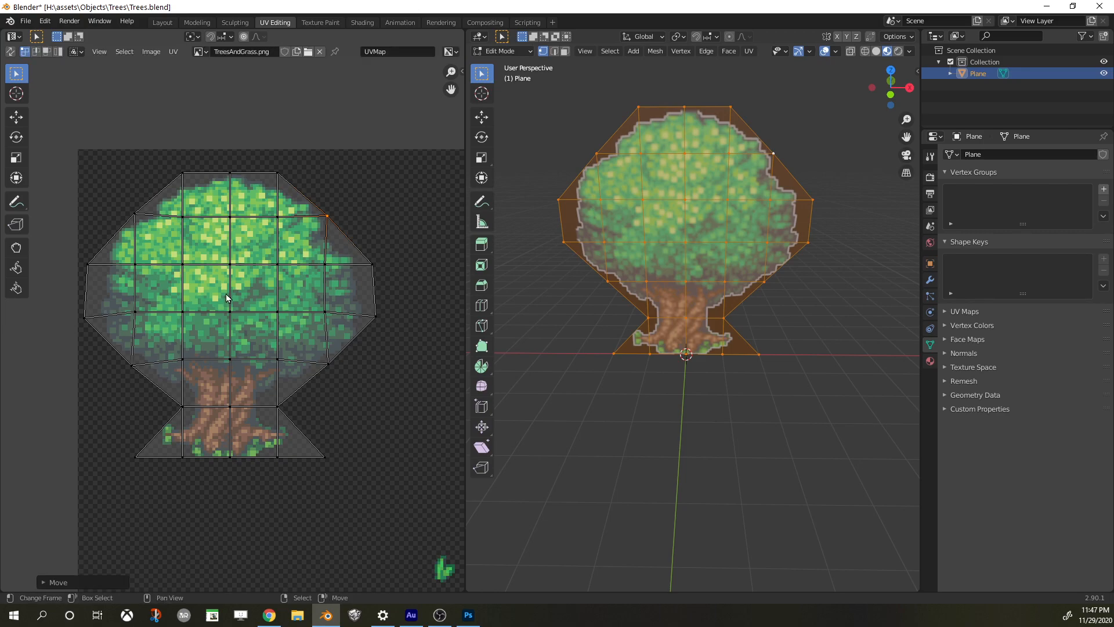
{"action": "left_click", "coordinate": [142, 458]}
{"action": "key", "text": "g"}
{"action": "left_click", "coordinate": [140, 454]}
{"action": "key", "text": "Tab"}
{"action": "middle_click_drag", "start_coordinate": [814, 354], "coordinate": [736, 317]}
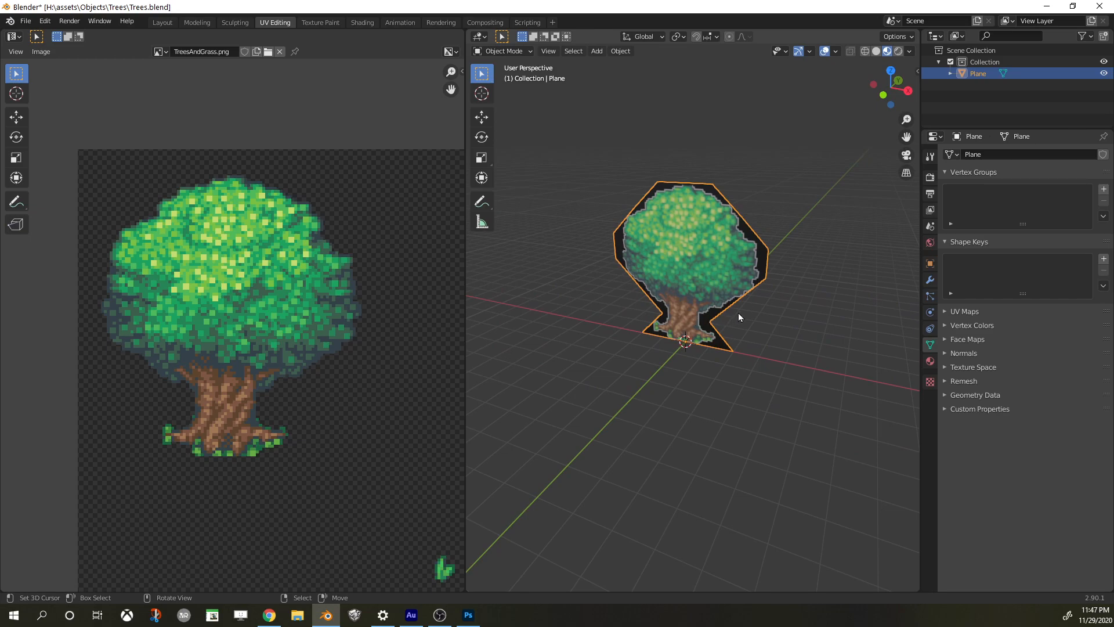
Move the bottom row of tree vertices forward along the Y axis in the side view so the base flares out
{"action": "key", "text": "Tab"}
{"action": "middle_click_drag", "start_coordinate": [706, 276], "coordinate": [684, 360]}
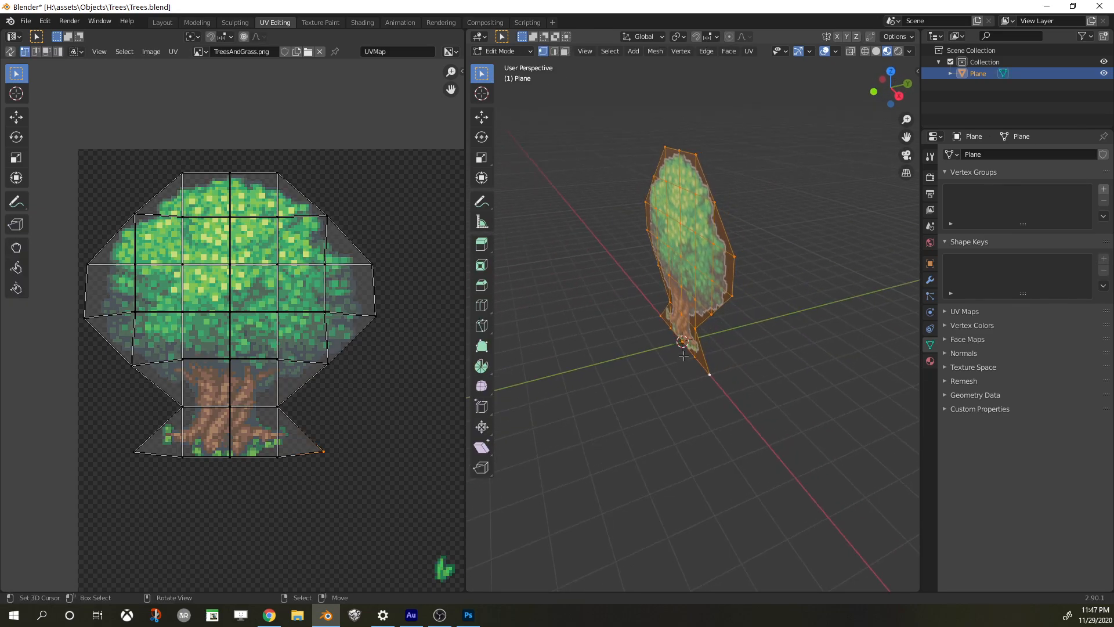
{"action": "key", "text": "alt+a"}
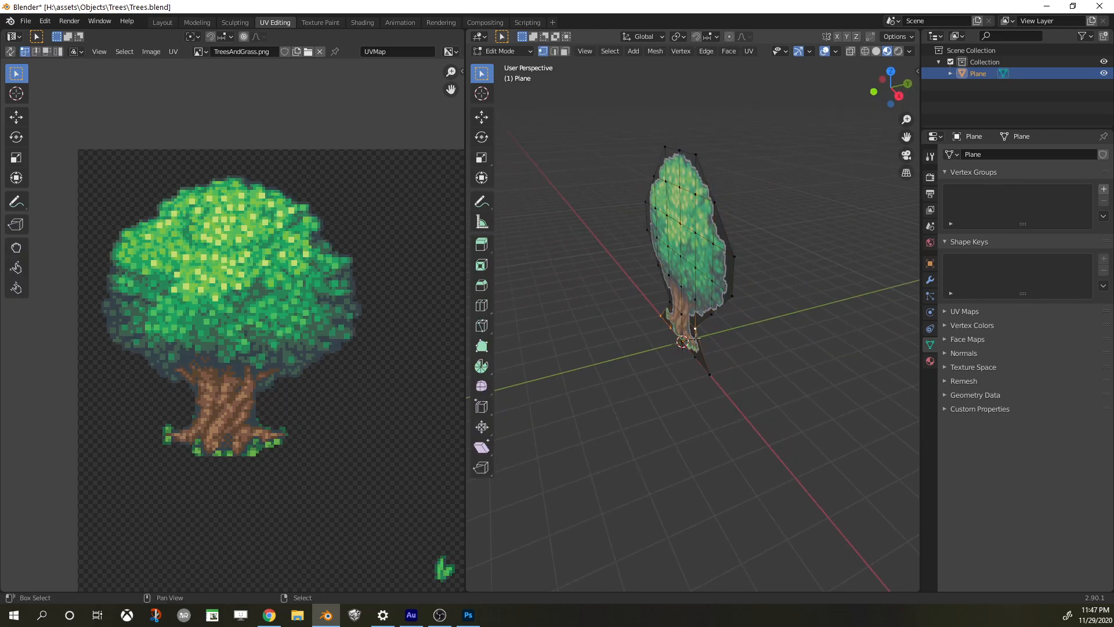
{"action": "right_click", "coordinate": [665, 329]}
{"action": "right_click", "coordinate": [660, 316], "text": "shift"}
{"action": "right_click", "coordinate": [709, 375], "text": "shift"}
{"action": "middle_click_drag", "start_coordinate": [705, 373], "coordinate": [799, 349]}
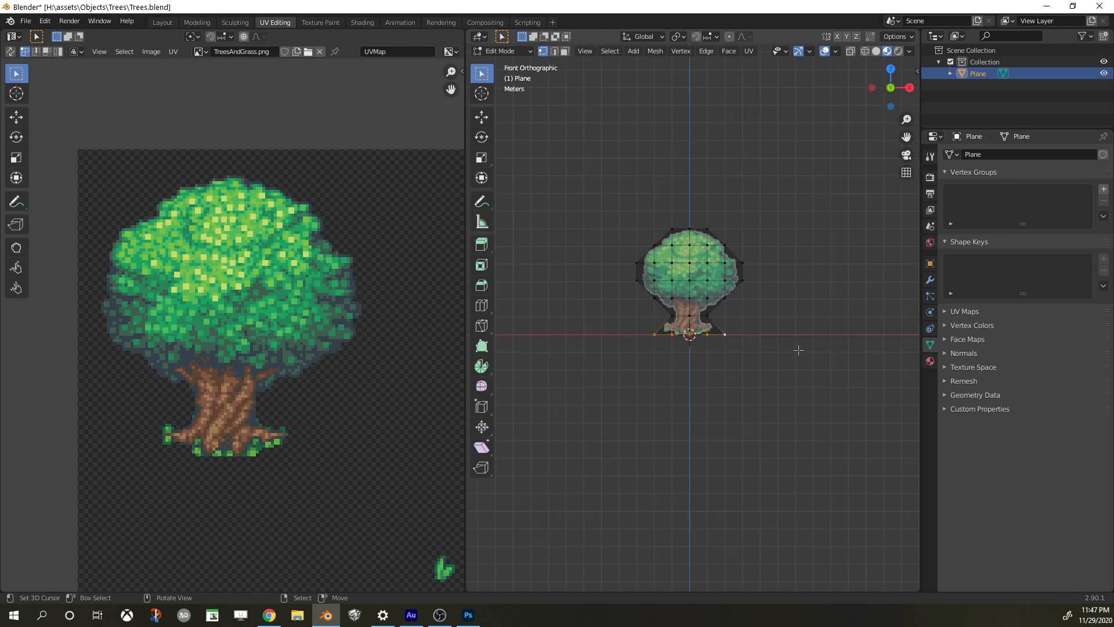
{"action": "key", "text": "KP_3"}
{"action": "scroll", "coordinate": [750, 238], "scroll_direction": "up", "scroll_amount": 2}
{"action": "middle_click_drag", "start_coordinate": [751, 241], "coordinate": [799, 267]}
{"action": "scroll", "coordinate": [703, 385], "scroll_direction": "up", "scroll_amount": 5}
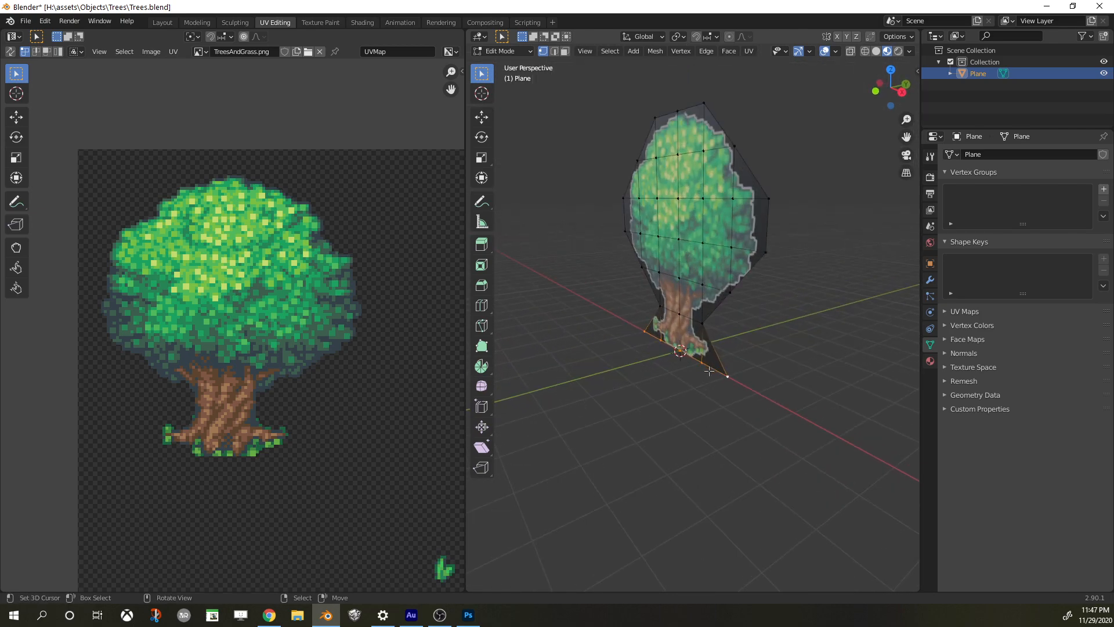
{"action": "middle_click_drag", "start_coordinate": [737, 374], "coordinate": [723, 370]}
{"action": "key", "text": "KP_1"}
{"action": "key", "text": "KP_3"}
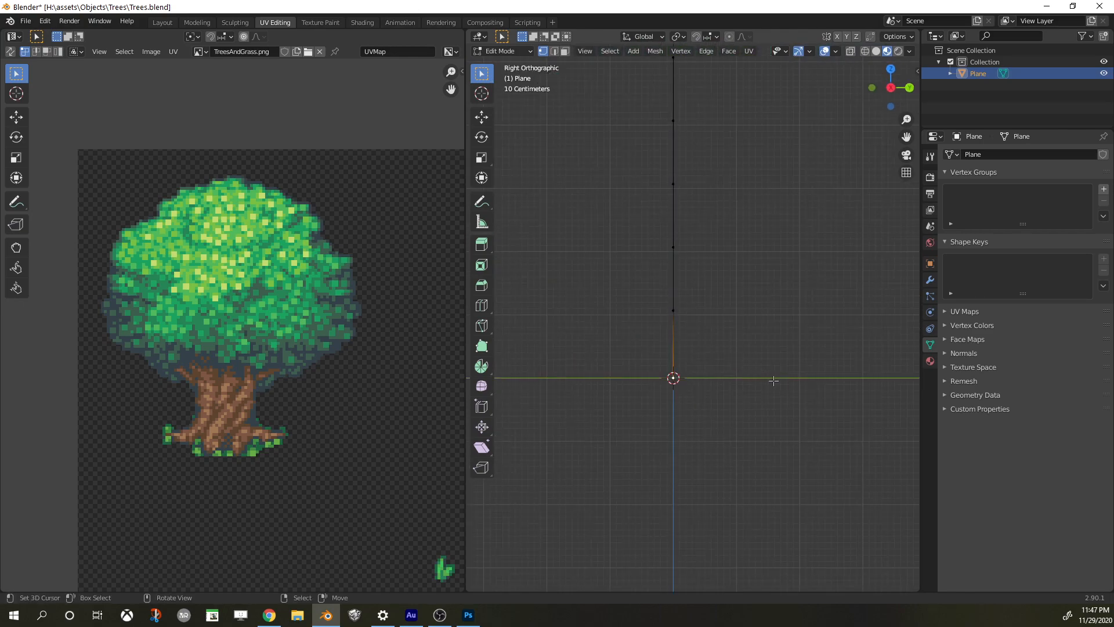
{"action": "key", "text": "g"}
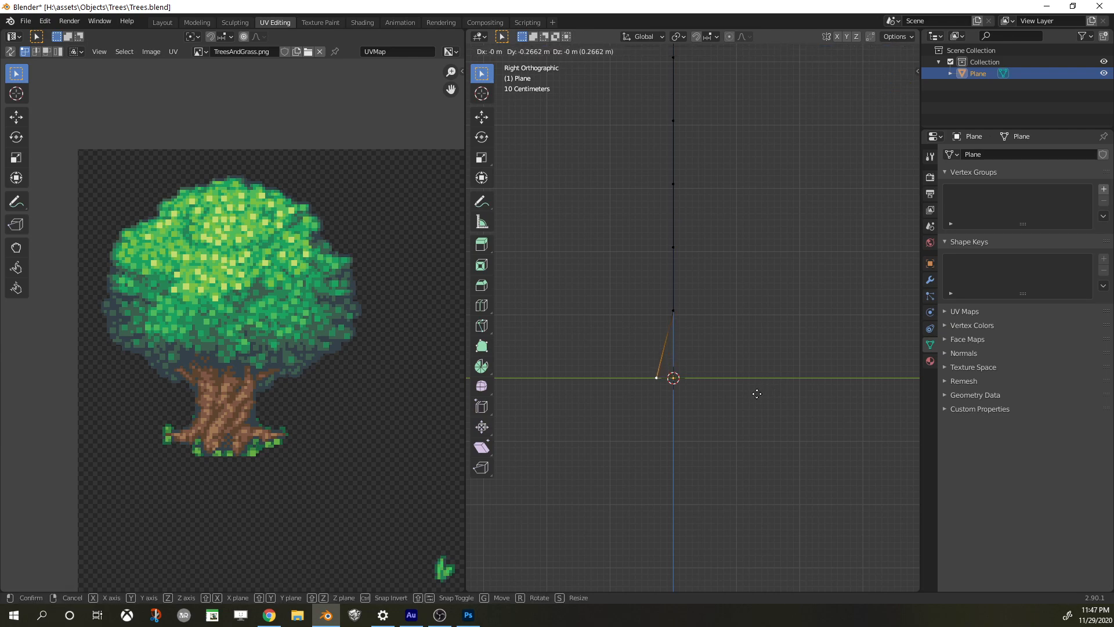
{"action": "left_click", "coordinate": [750, 394]}
{"action": "middle_click_drag", "start_coordinate": [750, 394], "coordinate": [667, 344]}
Move the two inner vertices beside the centre of the tree's base slightly further forward along the Y axis
{"action": "key", "text": "ctrl+r"}
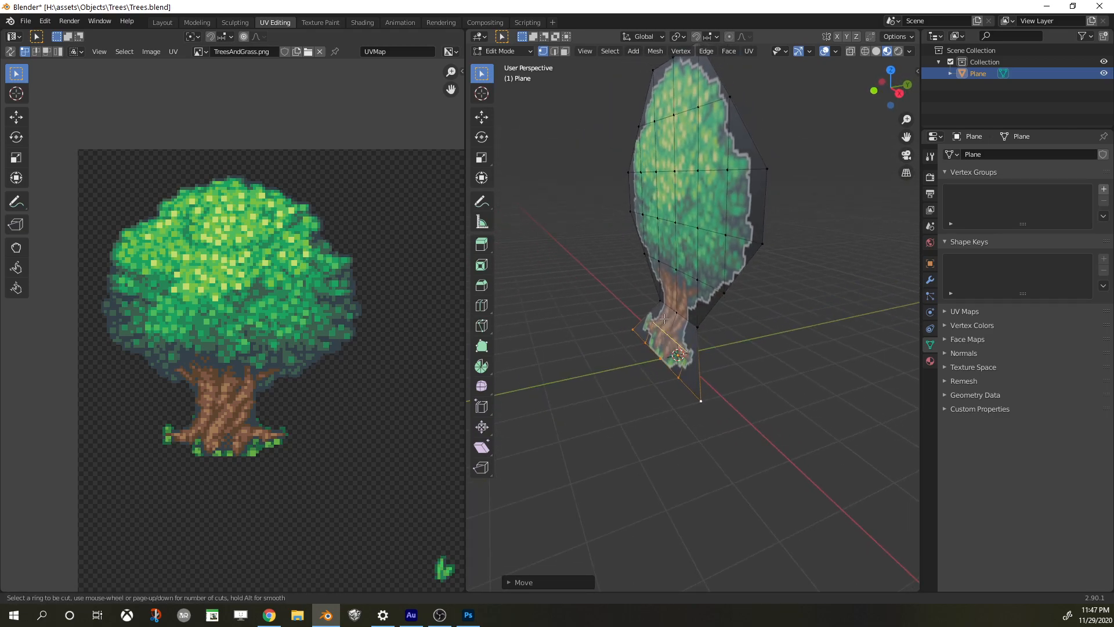
{"action": "middle_click_drag", "start_coordinate": [673, 323], "coordinate": [746, 350]}
{"action": "key", "text": "Tab"}
{"action": "key", "text": "Tab"}
{"action": "scroll", "coordinate": [745, 351], "scroll_direction": "up", "scroll_amount": 4}
{"action": "middle_click_drag", "start_coordinate": [678, 386], "coordinate": [747, 411]}
{"action": "middle_click_drag", "start_coordinate": [768, 413], "coordinate": [666, 349]}
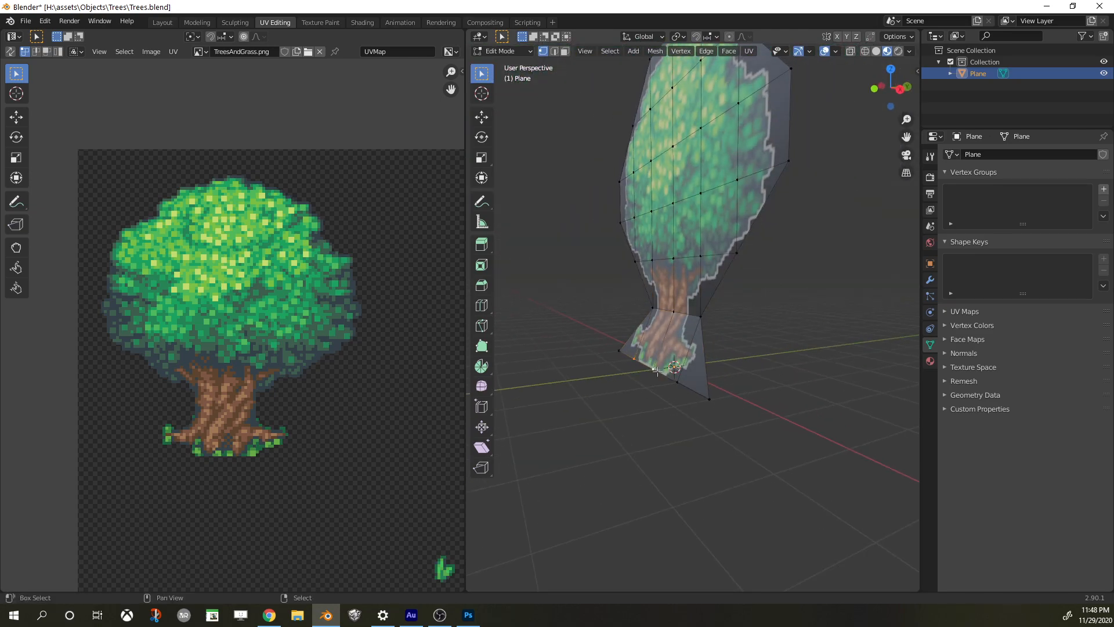
{"action": "key", "text": "g"}
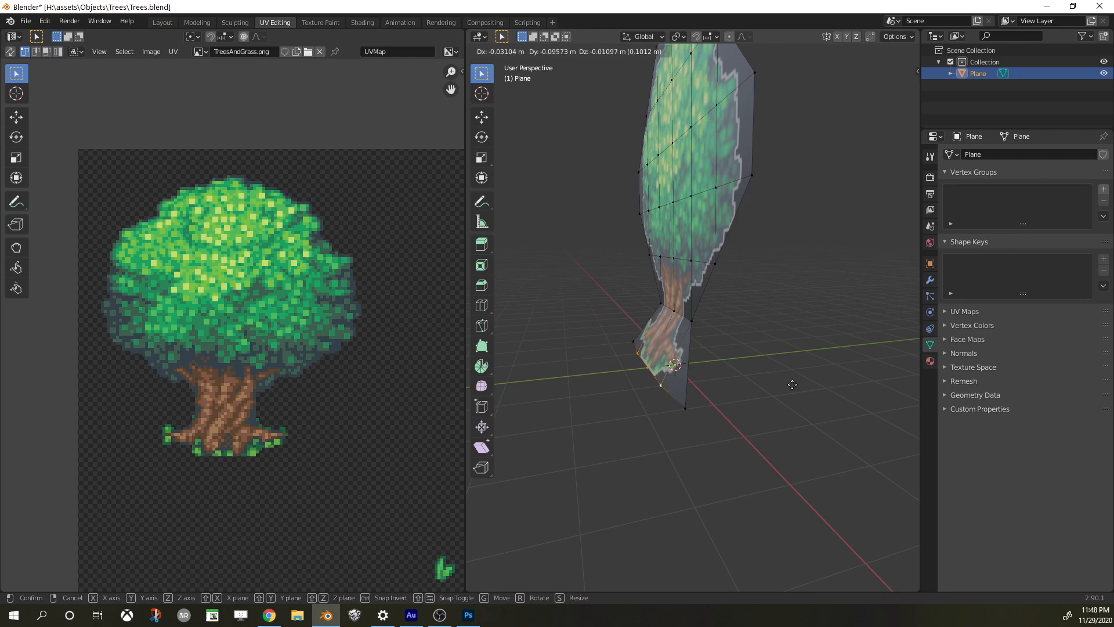
{"action": "key", "text": "y"}
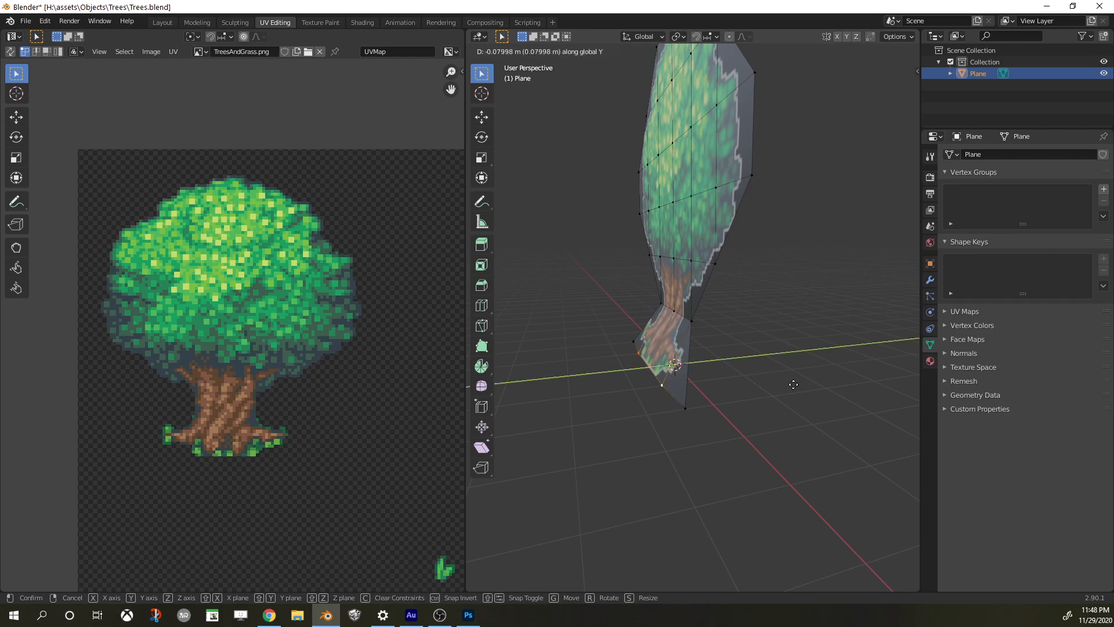
{"action": "left_click", "coordinate": [784, 384]}
{"action": "key", "text": "Tab"}
{"action": "middle_click_drag", "start_coordinate": [787, 383], "coordinate": [513, 406]}
Move the two outer corner vertices of the tree's base back along the Y axis to curve the base
{"action": "key", "text": "Tab"}
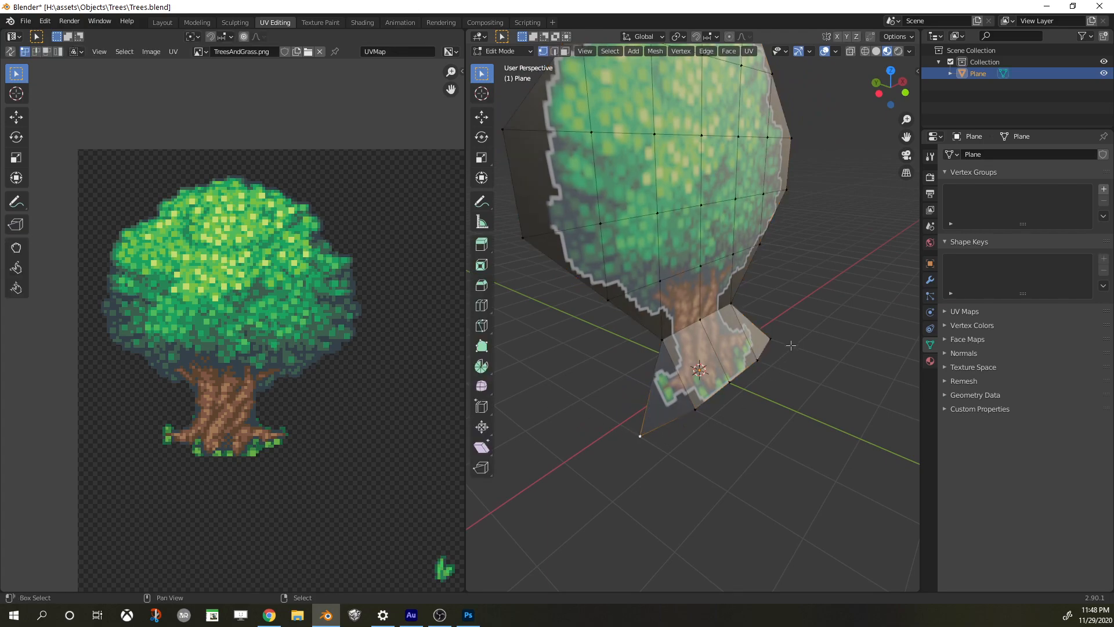
{"action": "key", "text": "g"}
{"action": "key", "text": "y"}
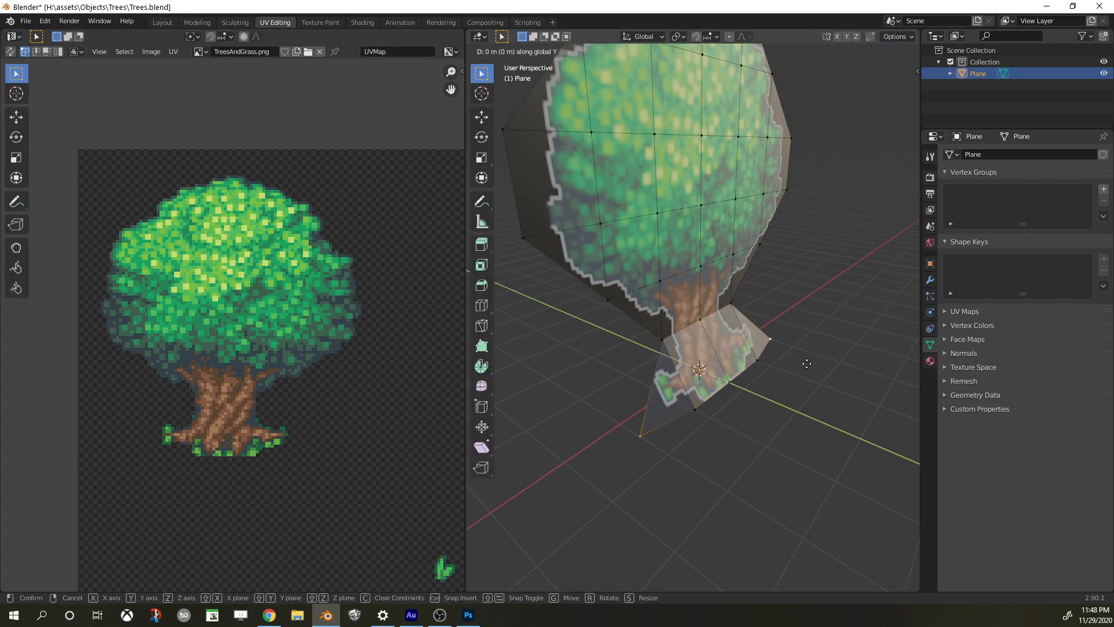
{"action": "left_click", "coordinate": [800, 359]}
{"action": "key", "text": "Tab"}
{"action": "middle_click_drag", "start_coordinate": [799, 358], "coordinate": [672, 458]}
Move the trunk vertices just above the base forward about 0.17 m along the Y axis
{"action": "key", "text": "KP_1"}
{"action": "scroll", "coordinate": [812, 351], "scroll_direction": "up", "scroll_amount": 4}
{"action": "key", "text": "Tab"}
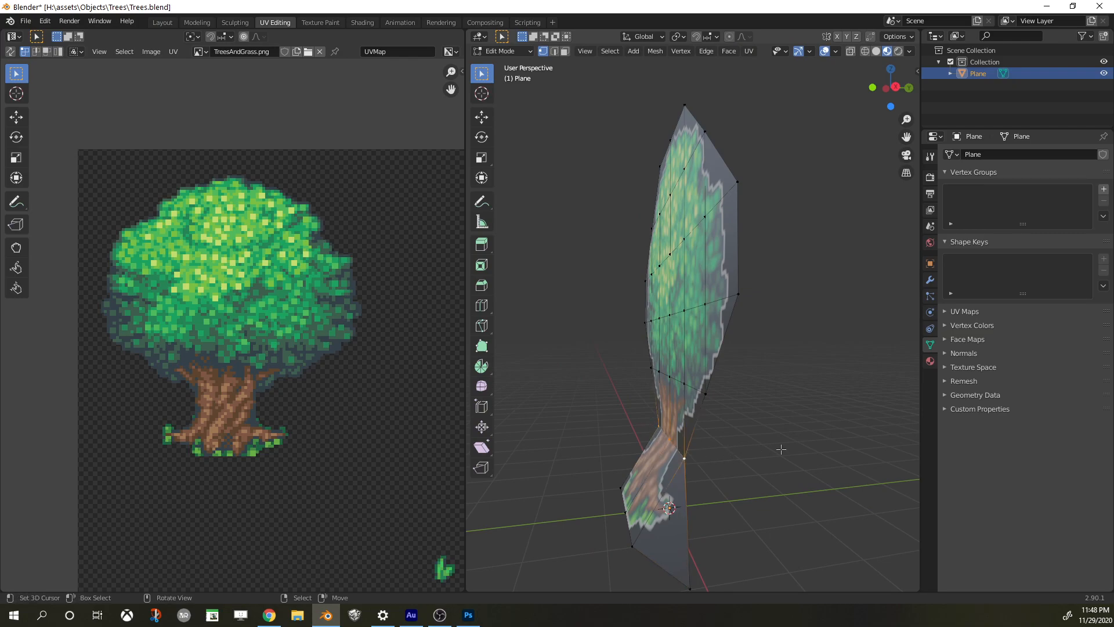
{"action": "key", "text": "g"}
{"action": "key", "text": "y"}
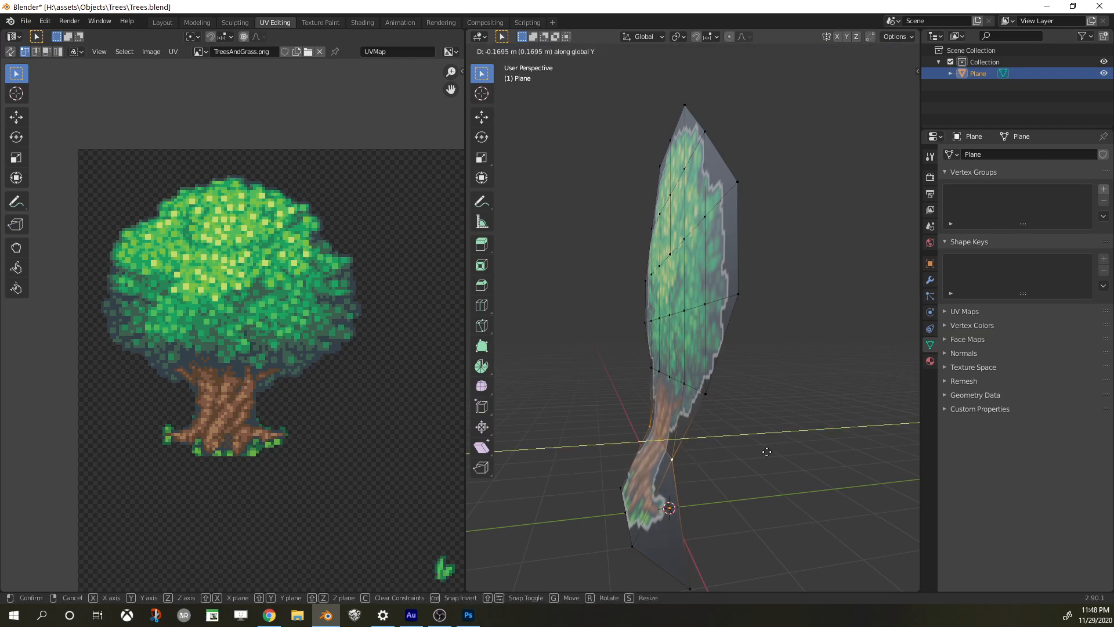
{"action": "left_click", "coordinate": [765, 452]}
Select the three vertices along the top of the tree's crown and enable proportional editing
{"action": "middle_click_drag", "start_coordinate": [685, 323], "coordinate": [703, 88]}
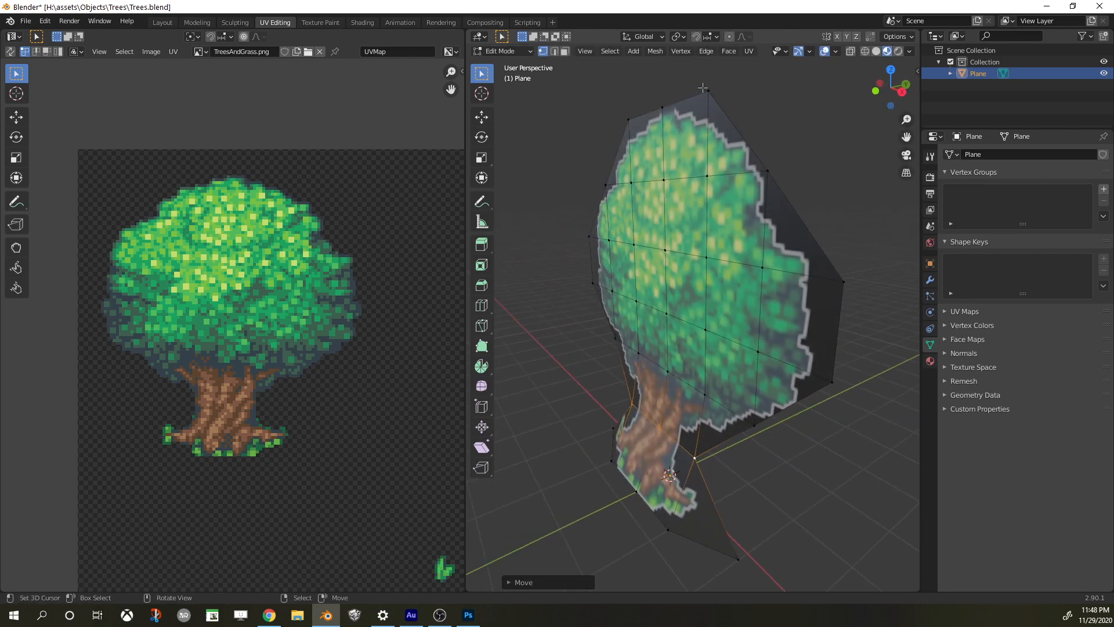
{"action": "left_click", "coordinate": [705, 89]}
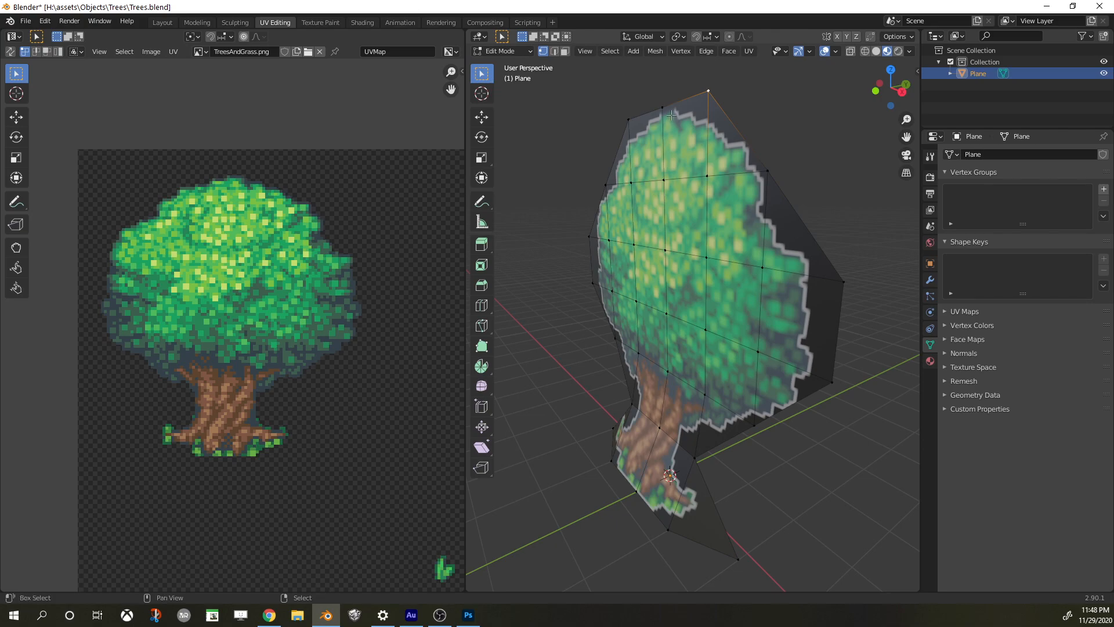
{"action": "middle_click_drag", "start_coordinate": [640, 104], "coordinate": [704, 185]}
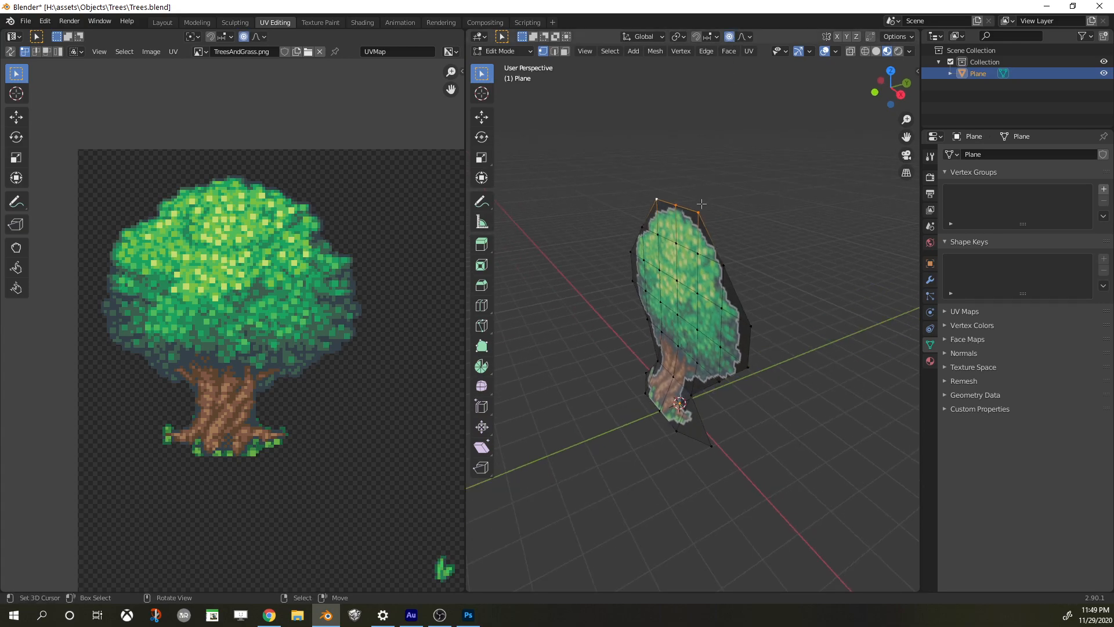
Try to move the crown's top vertices freely with a large smooth proportional falloff, and undo the move
{"action": "key", "text": "g"}
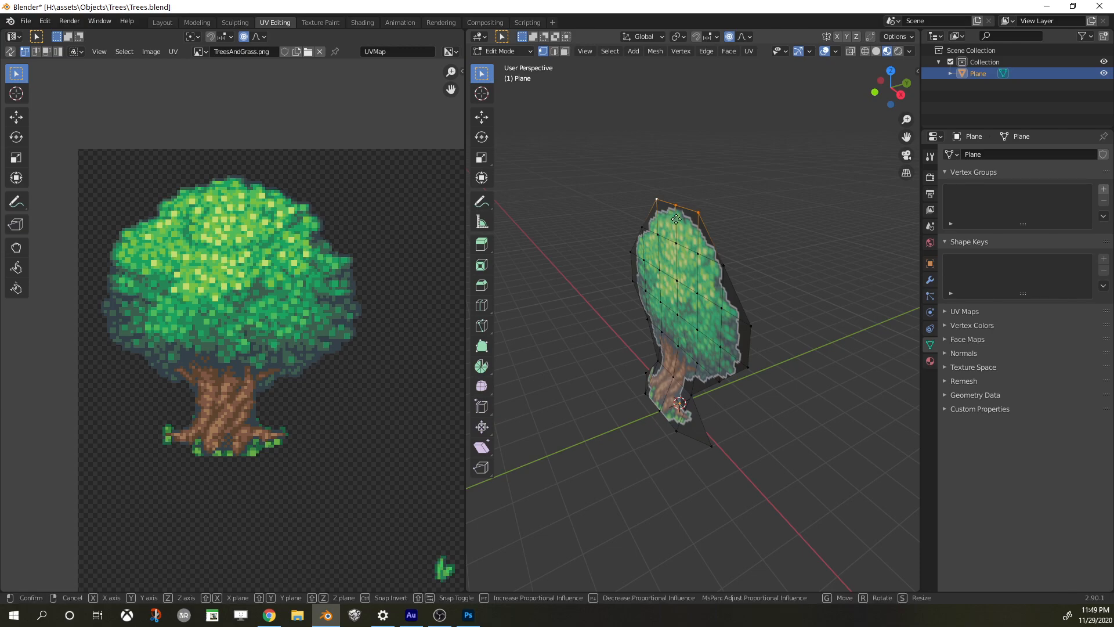
{"action": "scroll", "coordinate": [772, 209], "scroll_direction": "down", "scroll_amount": 5}
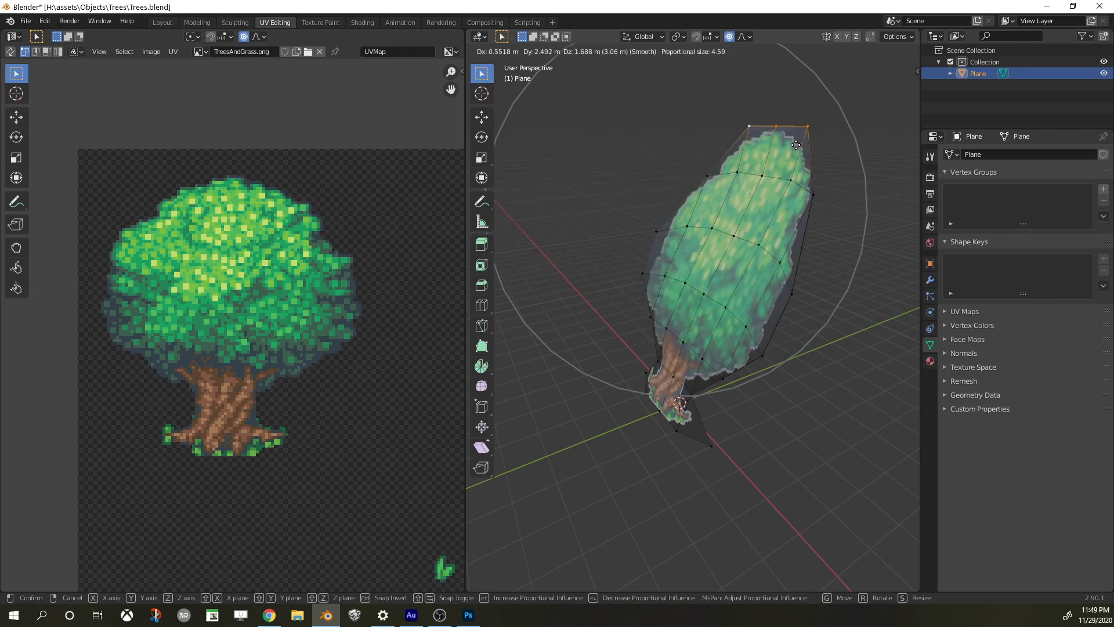
{"action": "left_click", "coordinate": [758, 199]}
{"action": "key", "text": "ctrl+z"}
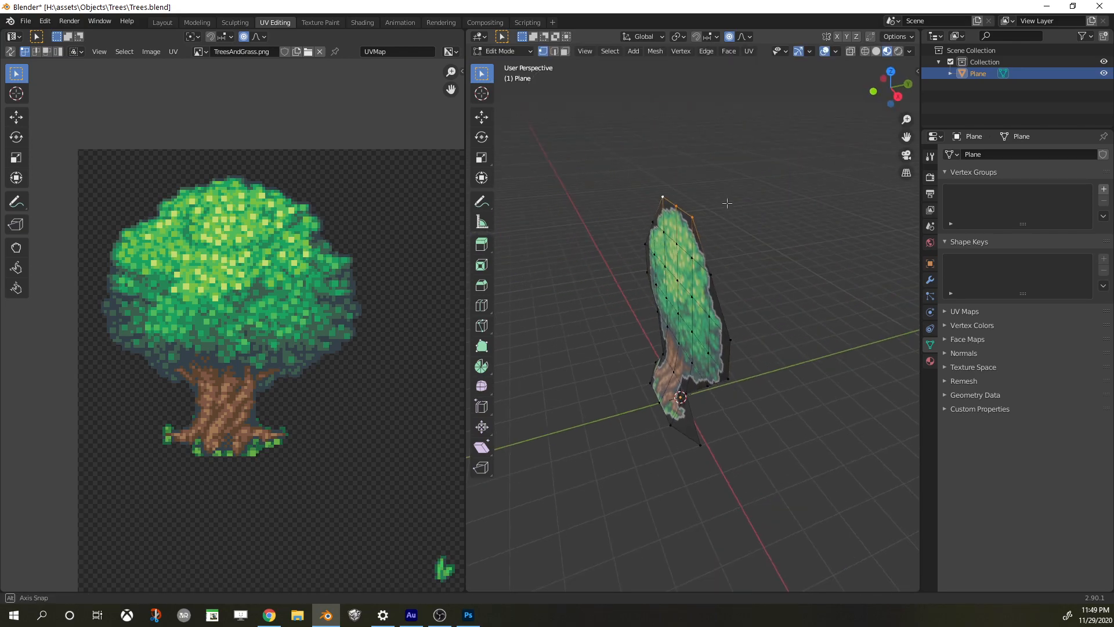
Move the crown's top vertices back about 0.5 m along the Y axis with smooth proportional editing at size 4.59
{"action": "key", "text": "g"}
{"action": "scroll", "coordinate": [728, 202], "scroll_direction": "up", "scroll_amount": 6}
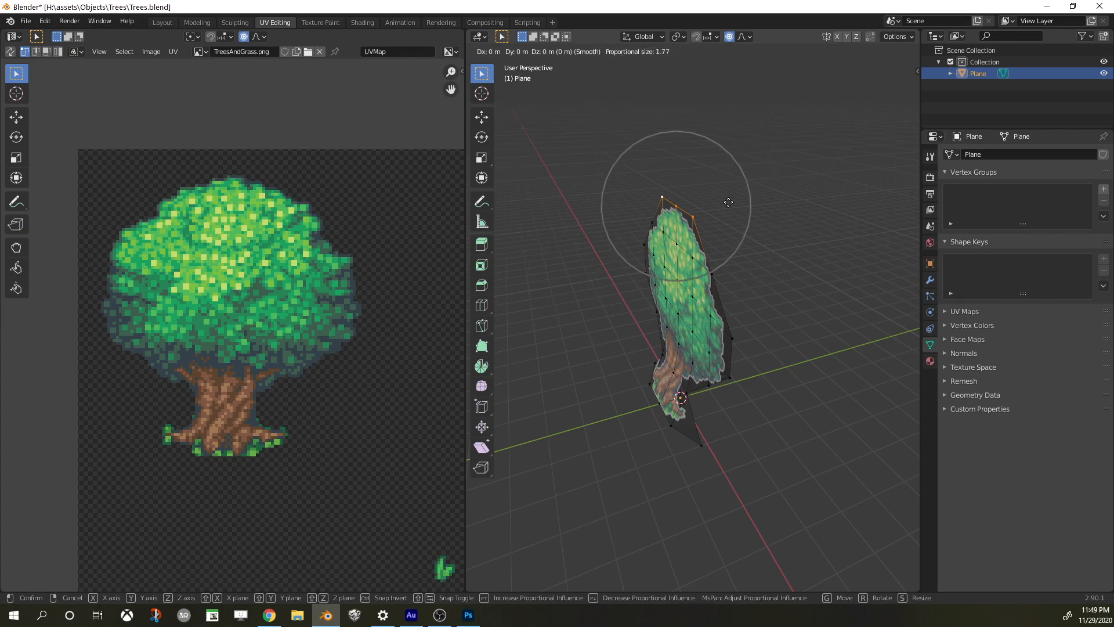
{"action": "scroll", "coordinate": [728, 202], "scroll_direction": "down", "scroll_amount": 4}
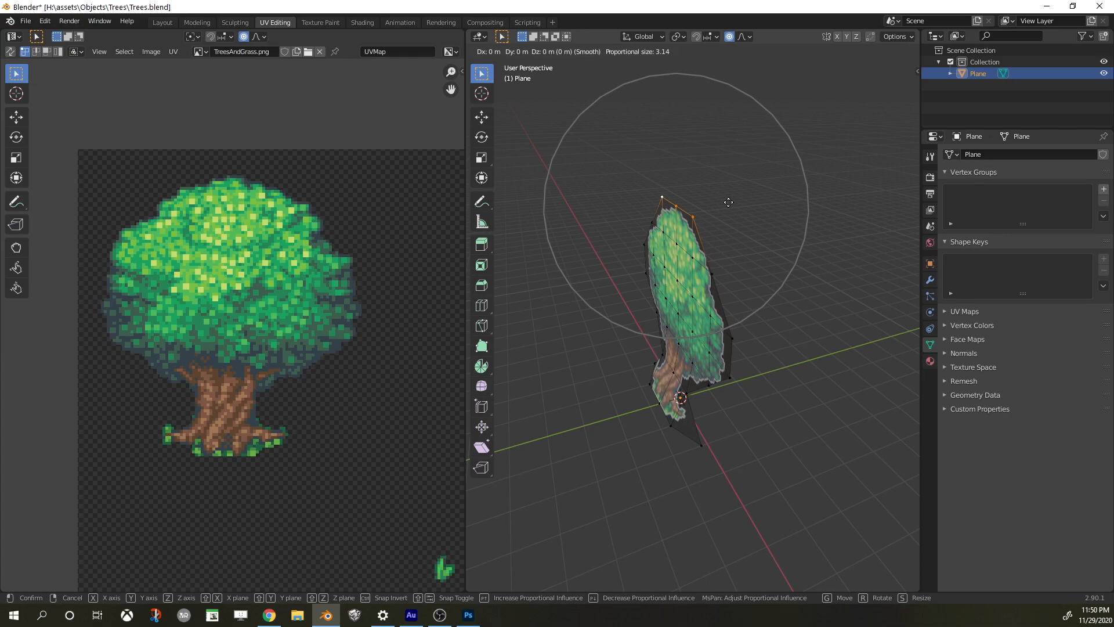
{"action": "key", "text": "g"}
{"action": "right_click", "coordinate": [729, 201]}
{"action": "key", "text": "g"}
{"action": "key", "text": "y"}
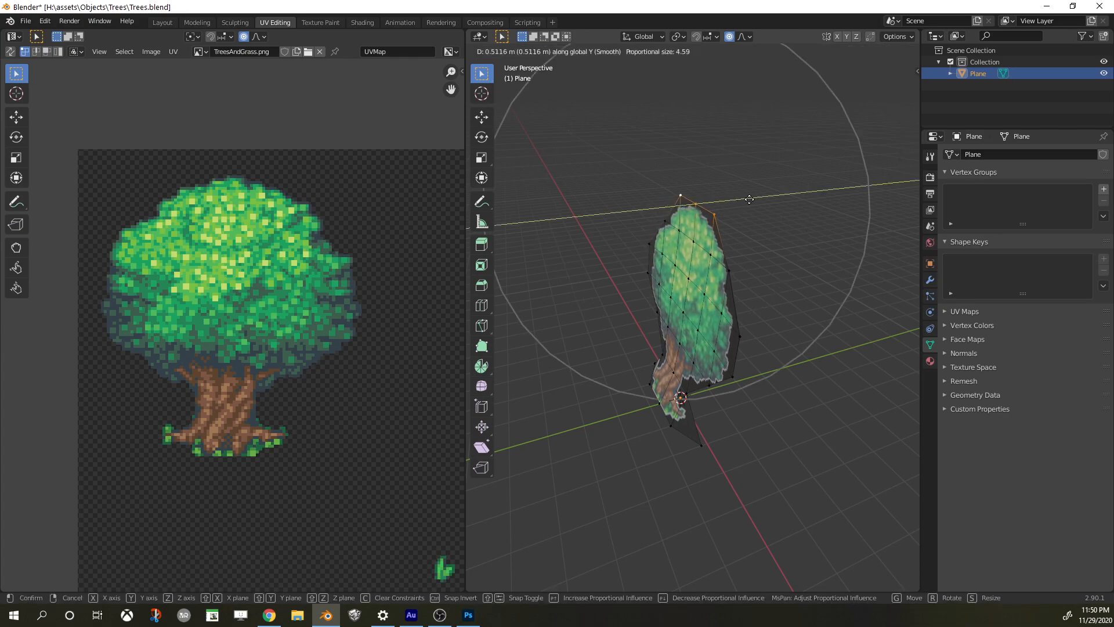
{"action": "left_click", "coordinate": [754, 199]}
{"action": "middle_click_drag", "start_coordinate": [753, 199], "coordinate": [847, 211]}
{"action": "key", "text": "Tab"}
{"action": "middle_click_drag", "start_coordinate": [821, 292], "coordinate": [806, 274]}
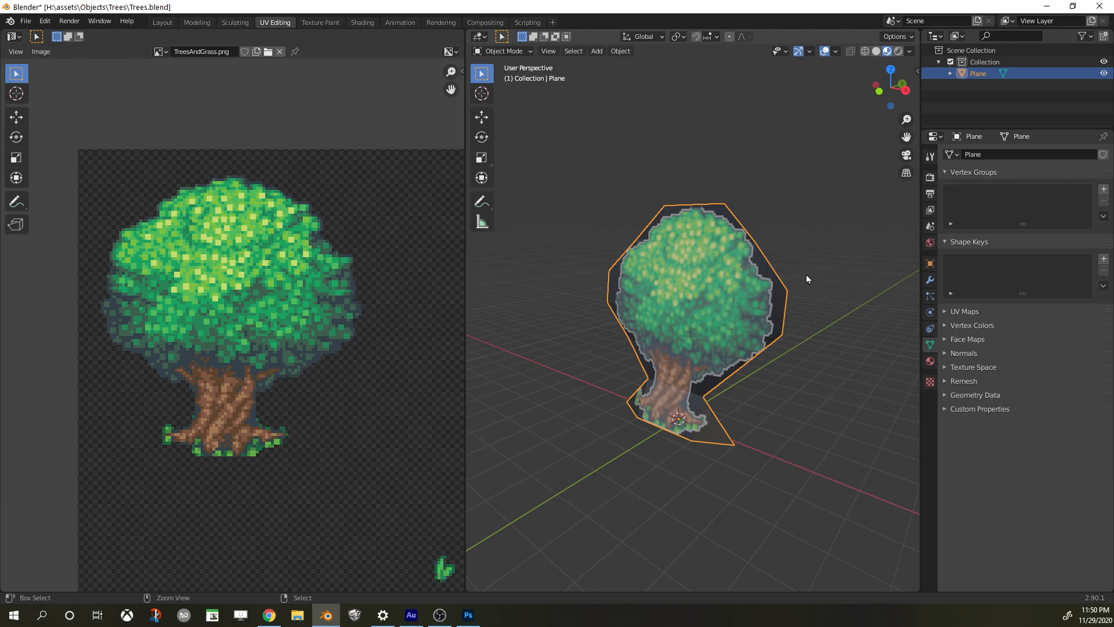
Move the four outermost vertices on both sides of the crown back about 0.15 m along Y with proportional size 2.59
{"action": "key", "text": "Tab"}
{"action": "left_click", "coordinate": [787, 341], "text": "shift"}
{"action": "middle_click_drag", "start_coordinate": [787, 341], "coordinate": [666, 330]}
{"action": "middle_click_drag", "start_coordinate": [651, 268], "coordinate": [672, 267]}
{"action": "key", "text": "g"}
{"action": "key", "text": "y"}
{"action": "scroll", "coordinate": [673, 267], "scroll_direction": "up", "scroll_amount": 6}
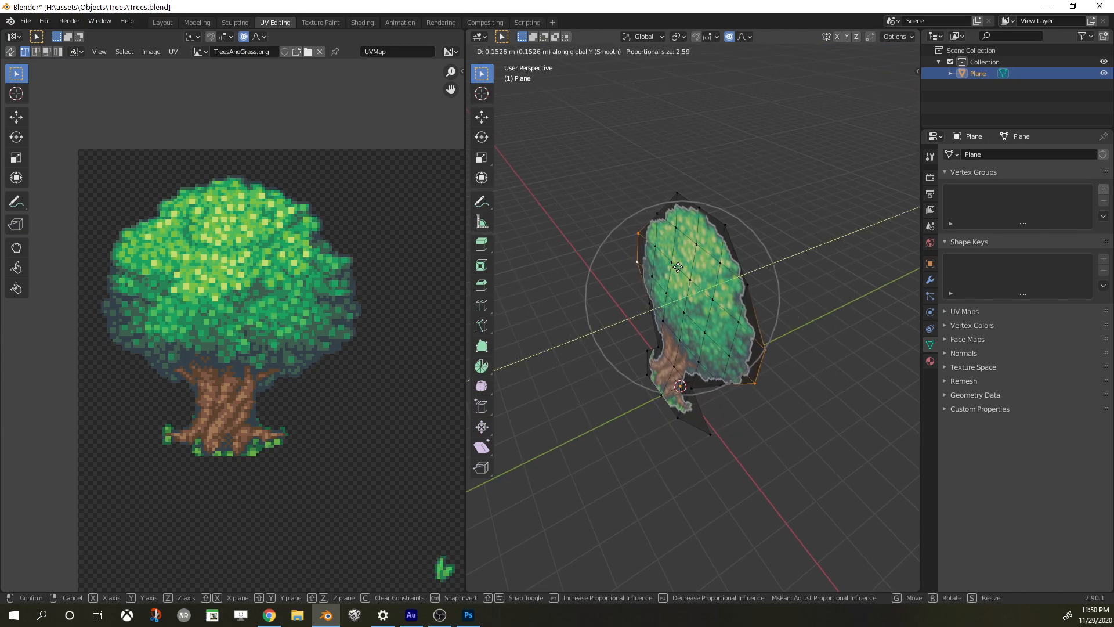
{"action": "left_click", "coordinate": [678, 267]}
{"action": "key", "text": "Tab"}
{"action": "middle_click_drag", "start_coordinate": [677, 267], "coordinate": [799, 297]}
Move the vertices in the middle of the crown along the Y axis with smooth proportional editing
{"action": "key", "text": "Tab"}
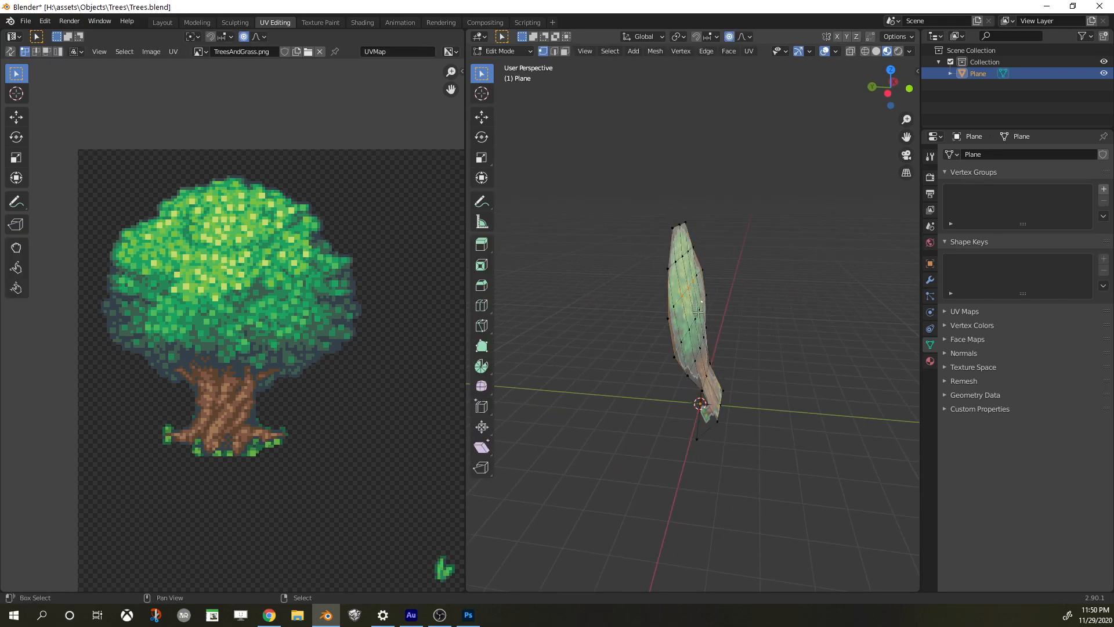
{"action": "middle_click_drag", "start_coordinate": [686, 326], "coordinate": [792, 331]}
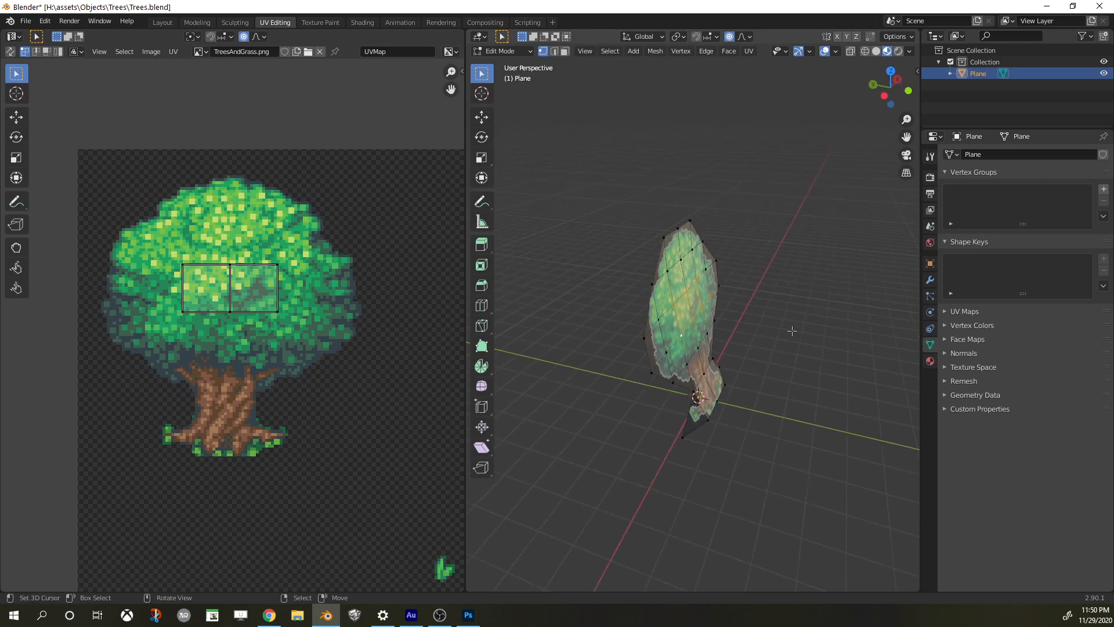
{"action": "key", "text": "g"}
{"action": "key", "text": "y"}
{"action": "left_click", "coordinate": [792, 330]}
{"action": "key", "text": "Tab"}
{"action": "middle_click_drag", "start_coordinate": [786, 332], "coordinate": [722, 376]}
{"action": "scroll", "coordinate": [766, 335], "scroll_direction": "up", "scroll_amount": 3}
{"action": "scroll", "coordinate": [699, 379], "scroll_direction": "up", "scroll_amount": 3}
Apply Shade Smooth to all faces of the tree mesh
{"action": "key", "text": "Tab"}
{"action": "scroll", "coordinate": [673, 377], "scroll_direction": "down", "scroll_amount": 2}
{"action": "key", "text": "a"}
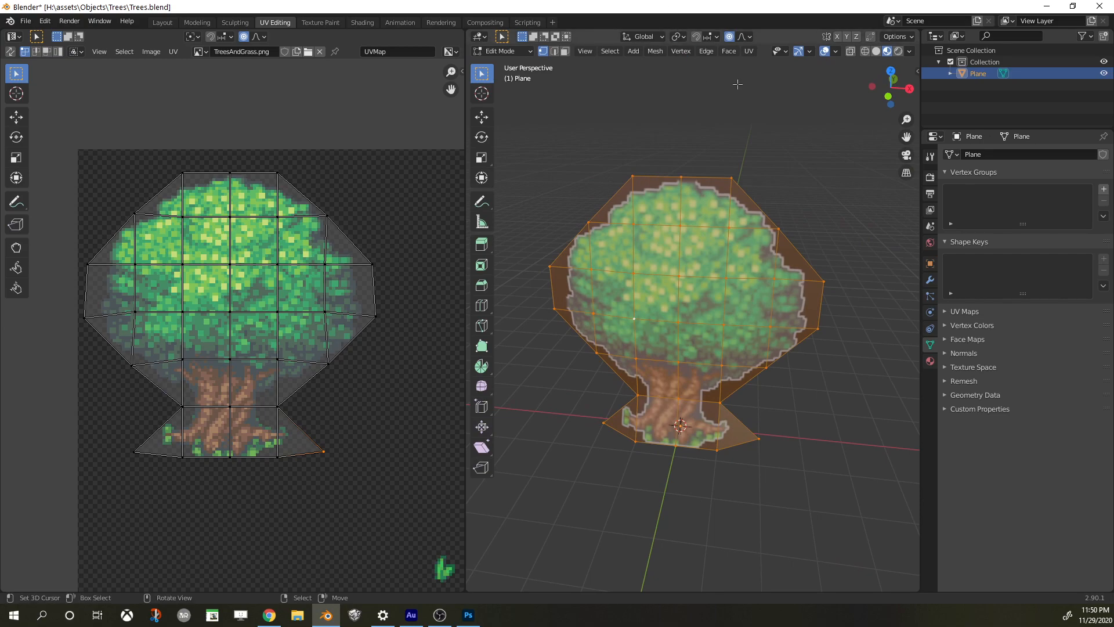
{"action": "left_click", "coordinate": [731, 52]}
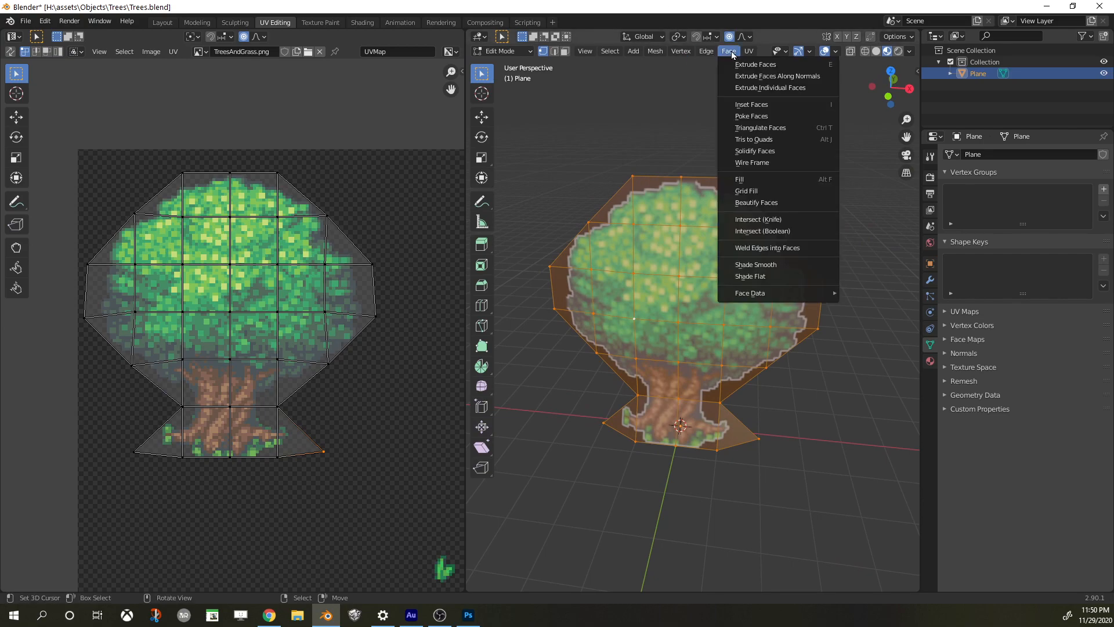
{"action": "left_click", "coordinate": [795, 267]}
{"action": "middle_click_drag", "start_coordinate": [795, 267], "coordinate": [717, 231]}
{"action": "key", "text": "Tab"}
{"action": "middle_click_drag", "start_coordinate": [785, 281], "coordinate": [671, 261]}
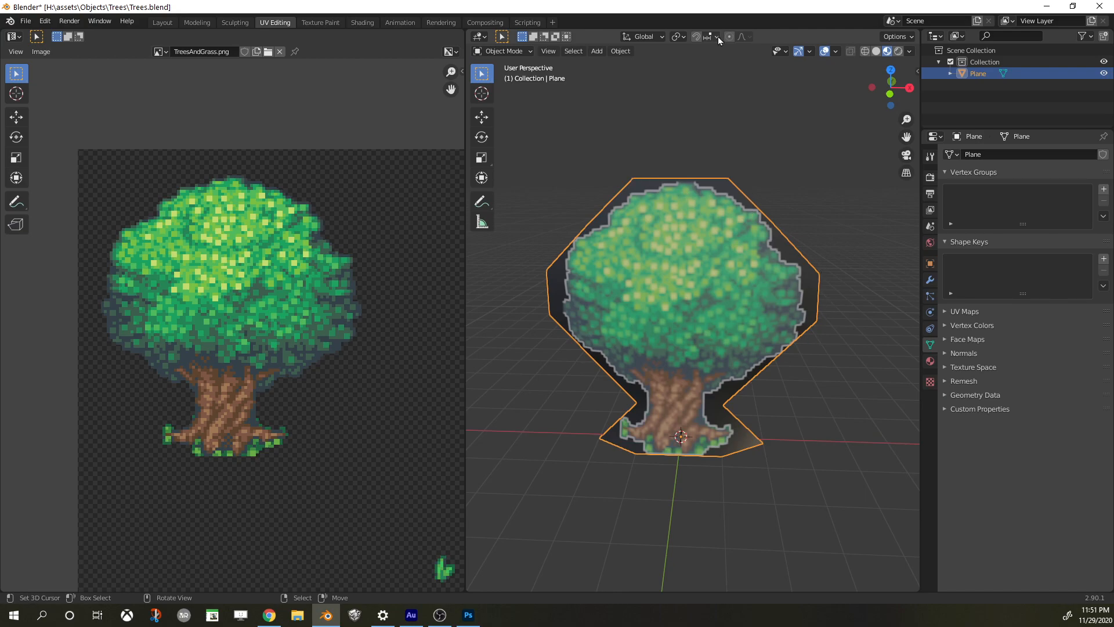
Check the Blend Mode setting of the Tree material
{"action": "left_click", "coordinate": [929, 361]}
{"action": "scroll", "coordinate": [963, 338], "scroll_direction": "down", "scroll_amount": 15}
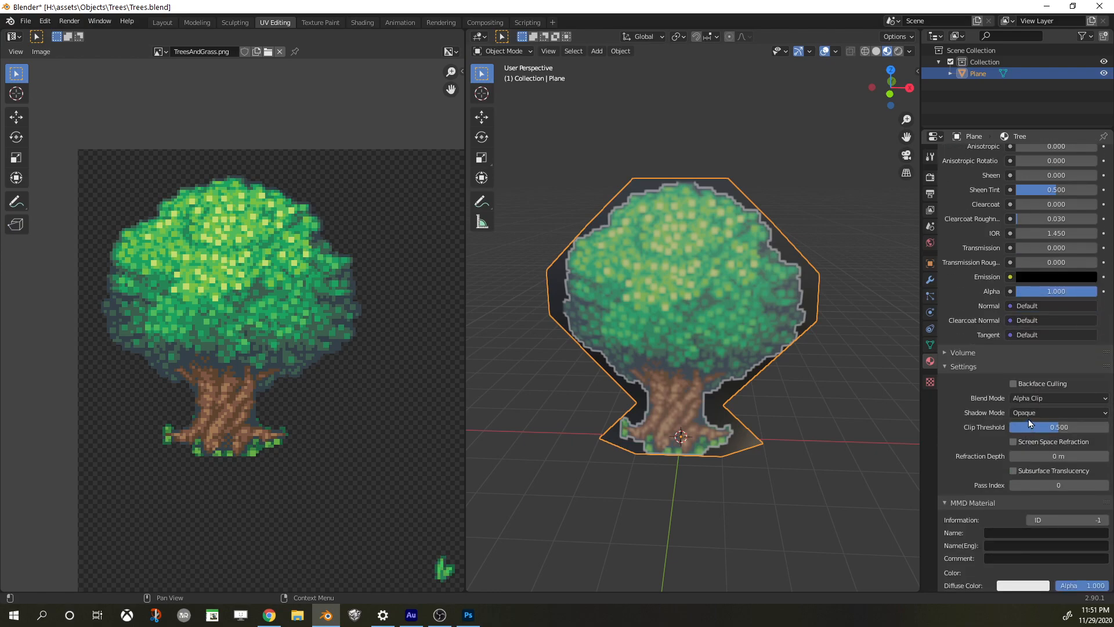
{"action": "left_click", "coordinate": [1012, 400]}
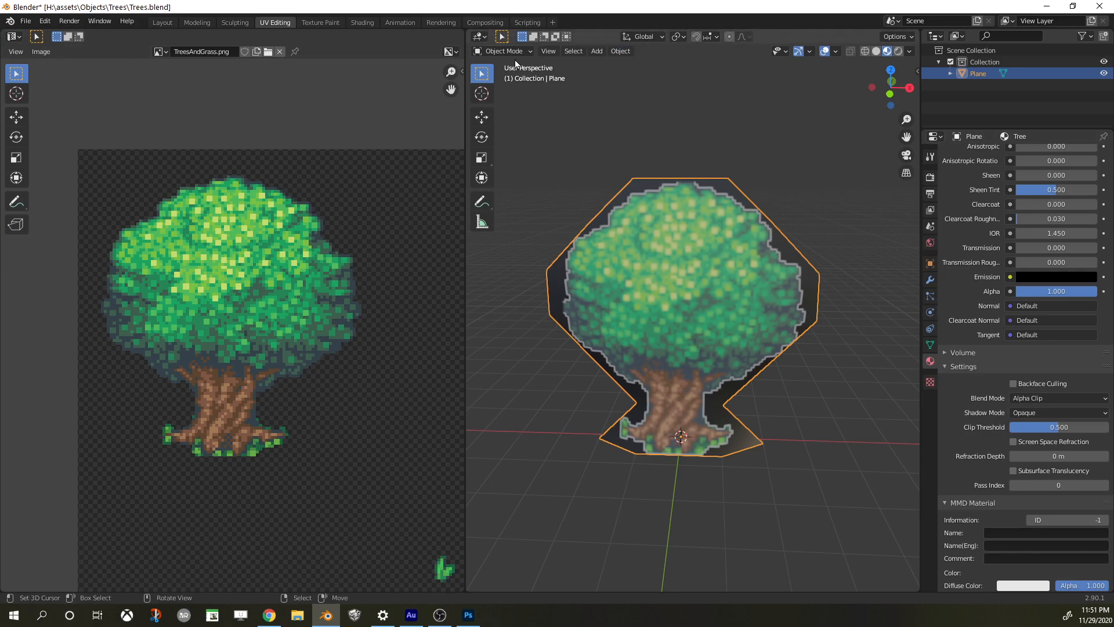
In the Shading workspace, move the TreesAndGrass.png texture node farther away from the Principled BSDF node
{"action": "left_click", "coordinate": [360, 23]}
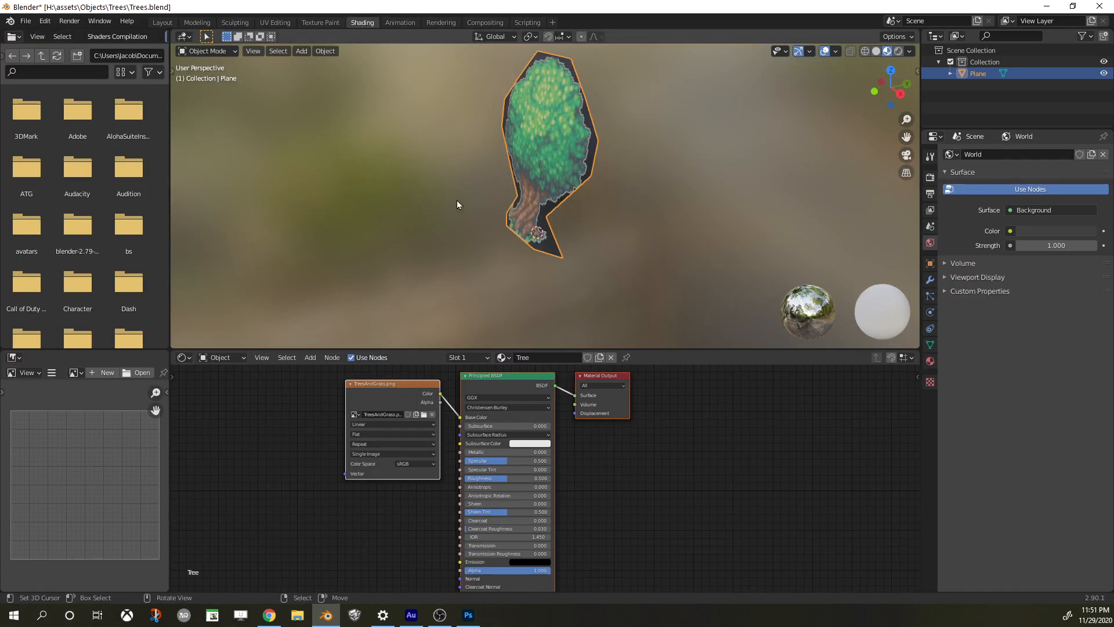
{"action": "middle_click_drag", "start_coordinate": [457, 200], "coordinate": [534, 204]}
{"action": "mouse_move", "coordinate": [389, 382]}
{"action": "left_mouse_down"}
{"action": "mouse_move", "coordinate": [360, 386]}
{"action": "mouse_move", "coordinate": [374, 388]}
{"action": "left_mouse_up"}
{"action": "scroll", "coordinate": [427, 461], "scroll_direction": "up", "scroll_amount": 3}
{"action": "scroll", "coordinate": [356, 508], "scroll_direction": "down", "scroll_amount": 2}
{"action": "middle_click_drag", "start_coordinate": [389, 509], "coordinate": [548, 464]}
{"action": "scroll", "coordinate": [548, 465], "scroll_direction": "up", "scroll_amount": 1}
{"action": "scroll", "coordinate": [547, 464], "scroll_direction": "down", "scroll_amount": 2}
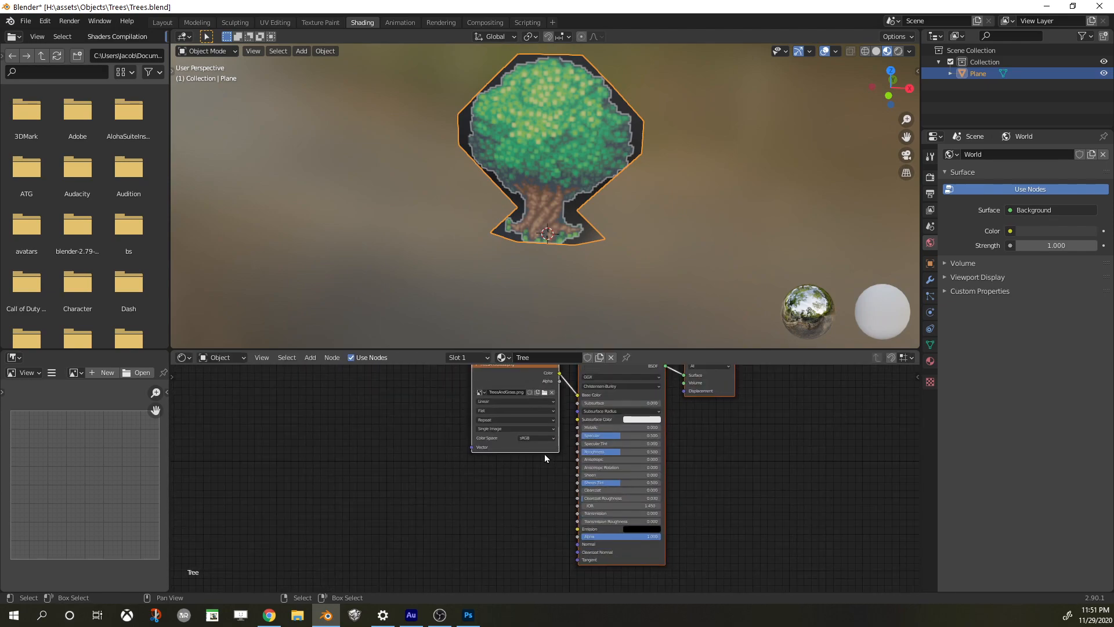
{"action": "scroll", "coordinate": [504, 377], "scroll_direction": "up", "scroll_amount": 2}
{"action": "left_click_drag", "start_coordinate": [501, 387], "coordinate": [398, 390]}
{"action": "mouse_move", "coordinate": [507, 425]}
{"action": "middle_mouse_down"}
{"action": "mouse_move", "coordinate": [536, 373]}
{"action": "mouse_move", "coordinate": [535, 458]}
{"action": "mouse_move", "coordinate": [494, 427]}
{"action": "middle_mouse_up"}
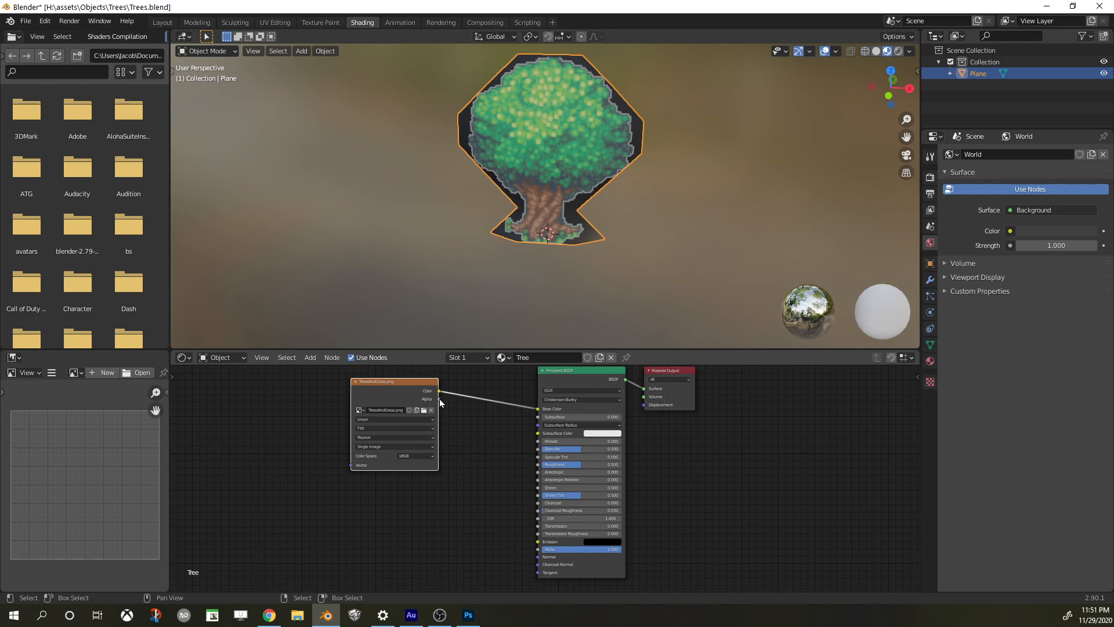
Connect the texture node's Alpha output to the Principled BSDF's Alpha input and frame the tree in front view
{"action": "left_click_drag", "start_coordinate": [439, 399], "coordinate": [538, 549]}
{"action": "middle_click_drag", "start_coordinate": [537, 333], "coordinate": [568, 248]}
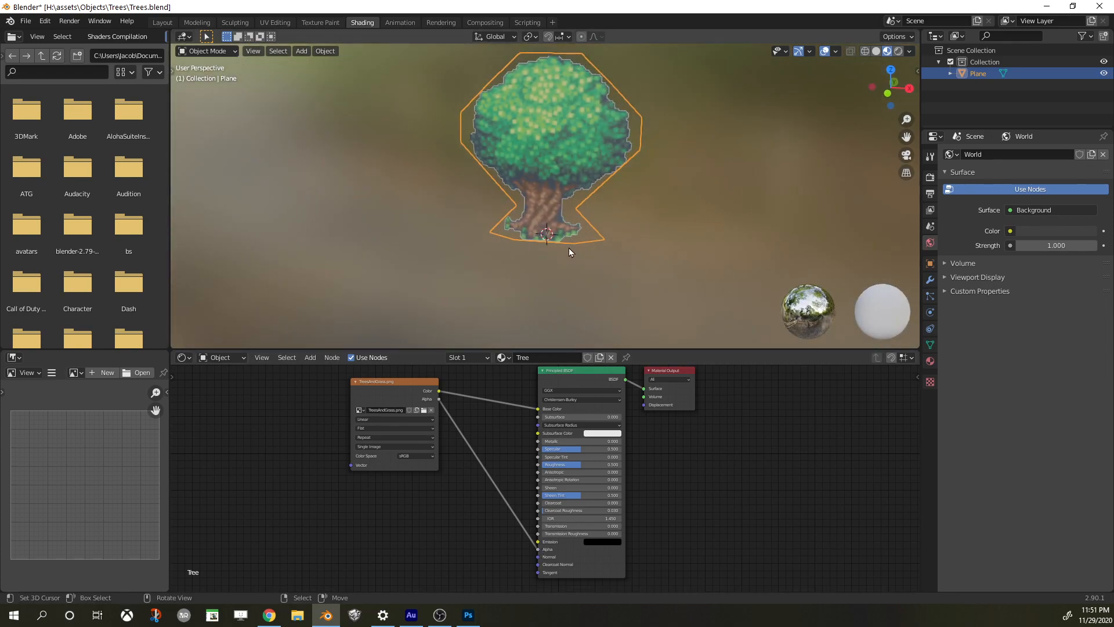
{"action": "key", "text": "KP_1"}
{"action": "scroll", "coordinate": [618, 153], "scroll_direction": "up", "scroll_amount": 3}
{"action": "key", "text": "KP_Decimal"}
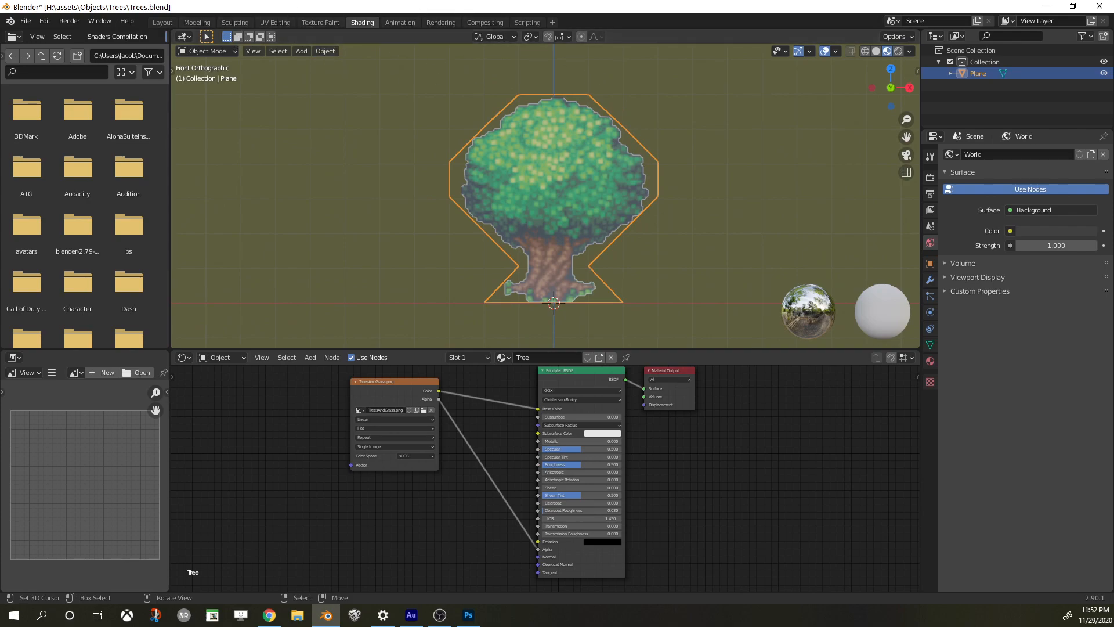
Return to the UV Editing workspace and examine the tree's transparency and curvature from the front, the side and an angle
{"action": "left_click", "coordinate": [277, 23]}
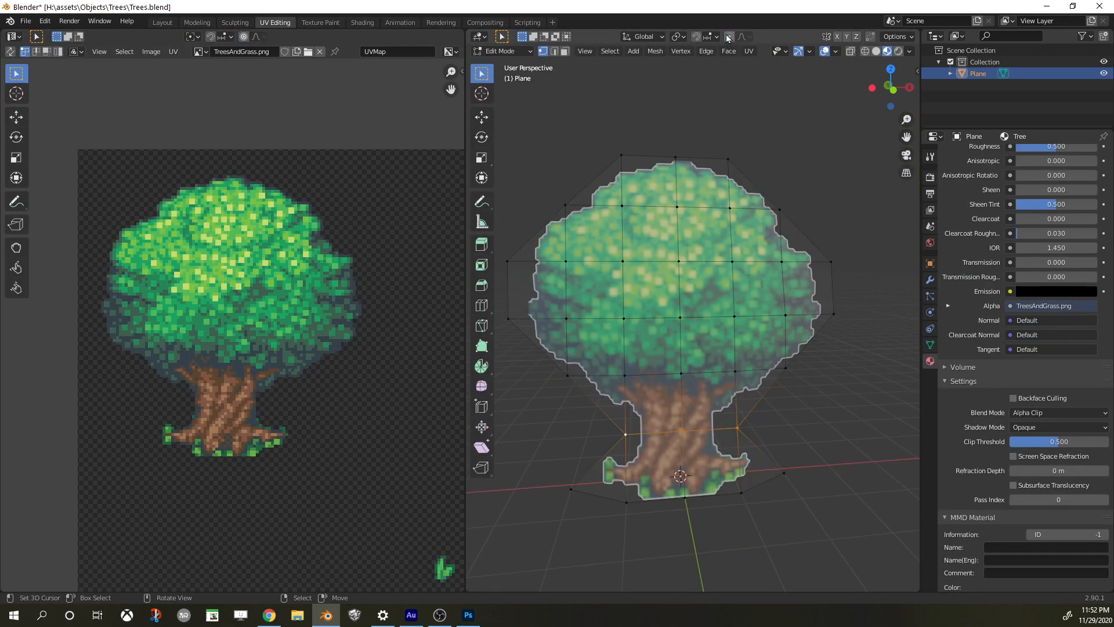
{"action": "key", "text": "Tab"}
{"action": "middle_click_drag", "start_coordinate": [756, 189], "coordinate": [568, 300]}
{"action": "scroll", "coordinate": [747, 264], "scroll_direction": "up", "scroll_amount": 2}
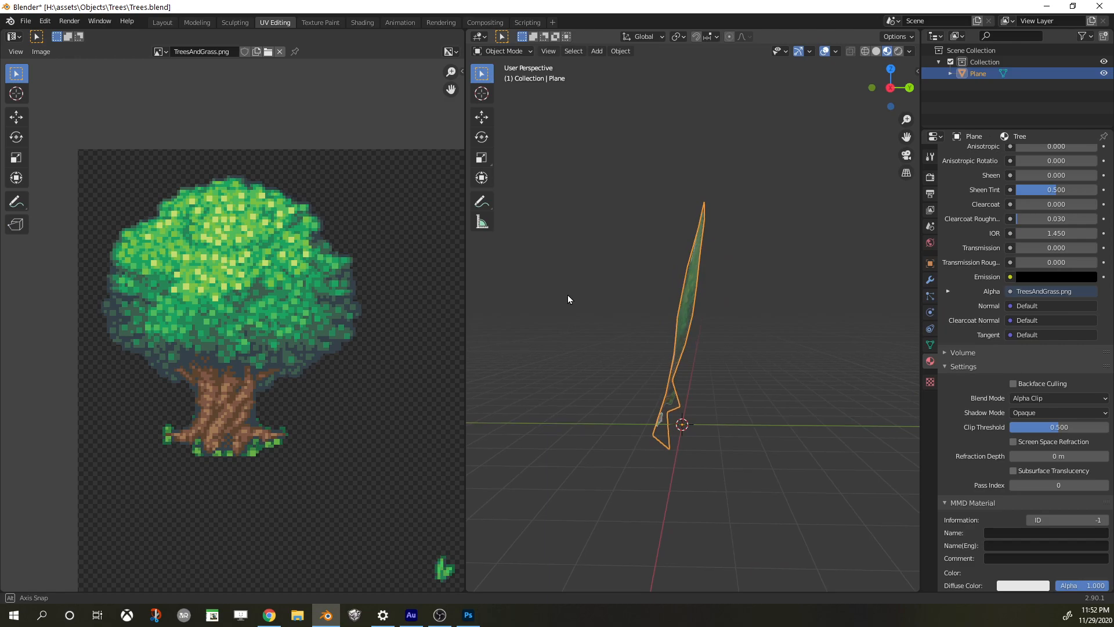
{"action": "key", "text": "KP_1"}
{"action": "scroll", "coordinate": [680, 242], "scroll_direction": "up", "scroll_amount": 3}
{"action": "scroll", "coordinate": [794, 181], "scroll_direction": "down", "scroll_amount": 3}
{"action": "middle_click_drag", "start_coordinate": [743, 210], "coordinate": [726, 238]}
{"action": "scroll", "coordinate": [728, 218], "scroll_direction": "up", "scroll_amount": 2}
{"action": "scroll", "coordinate": [726, 223], "scroll_direction": "down", "scroll_amount": 2}
{"action": "scroll", "coordinate": [726, 223], "scroll_direction": "down", "scroll_amount": 1}
{"action": "key", "text": "KP_1"}
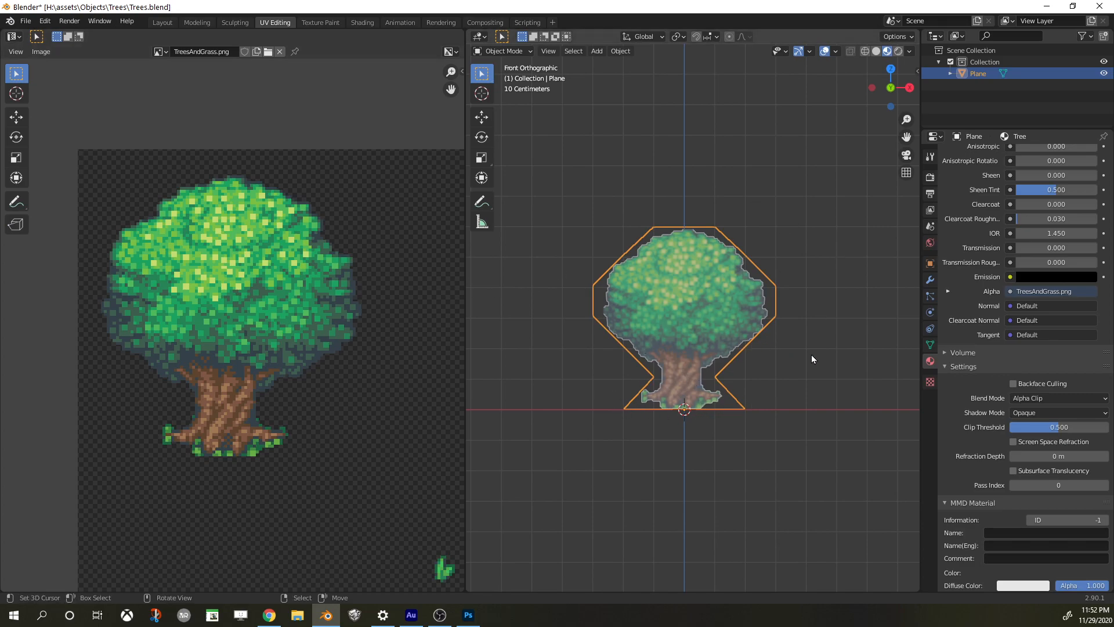
{"action": "middle_click_drag", "start_coordinate": [742, 332], "coordinate": [652, 357]}
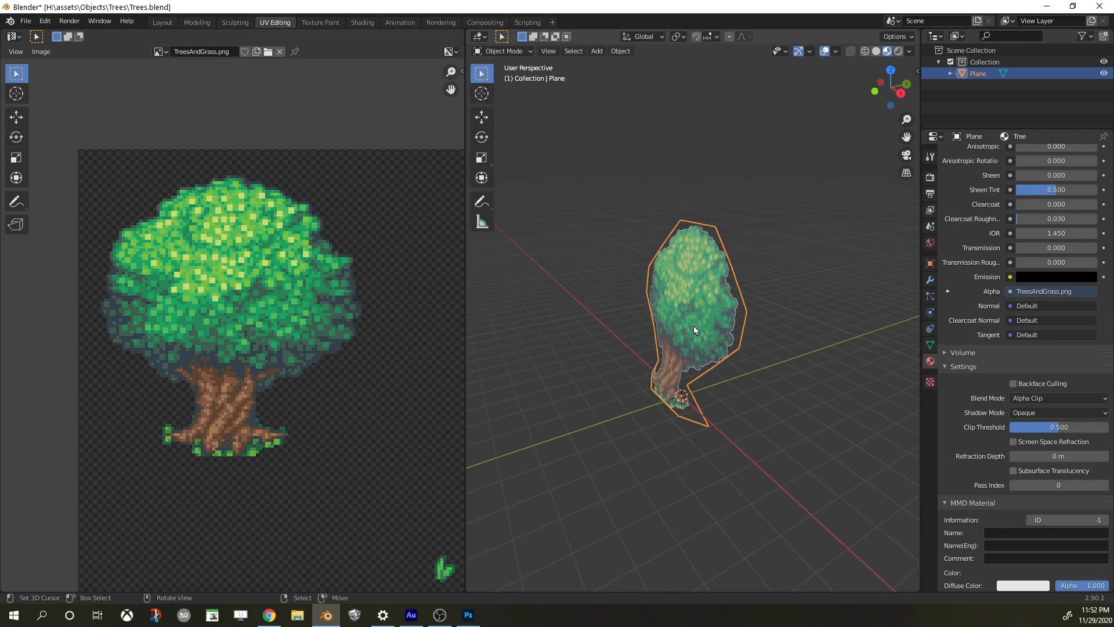
{"action": "middle_click_drag", "start_coordinate": [719, 288], "coordinate": [726, 234]}
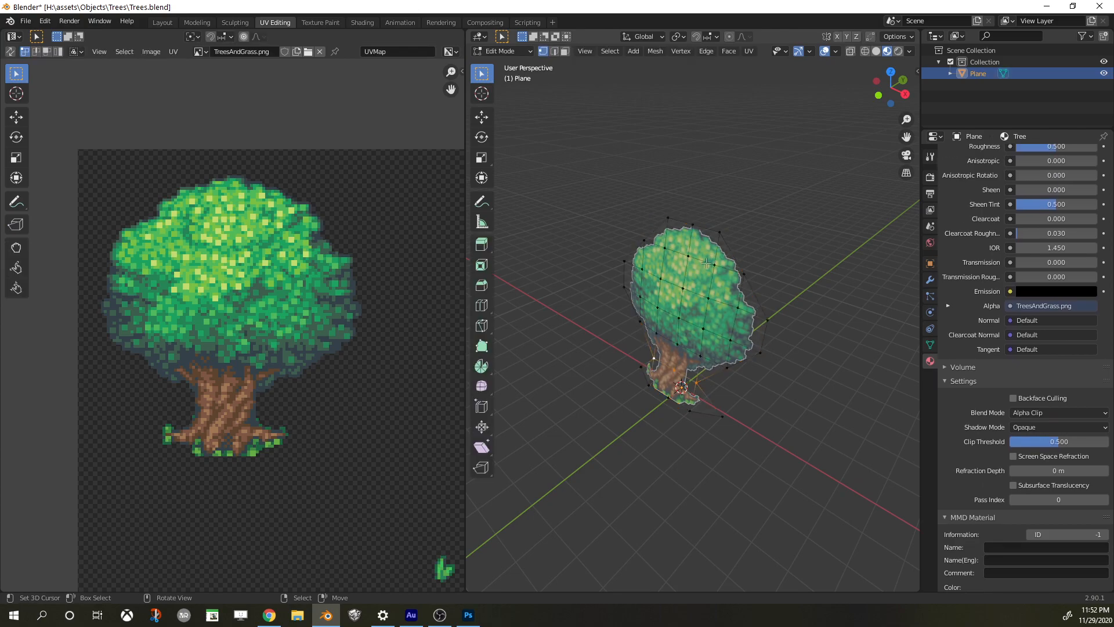
{"action": "middle_click_drag", "start_coordinate": [703, 263], "coordinate": [743, 292]}
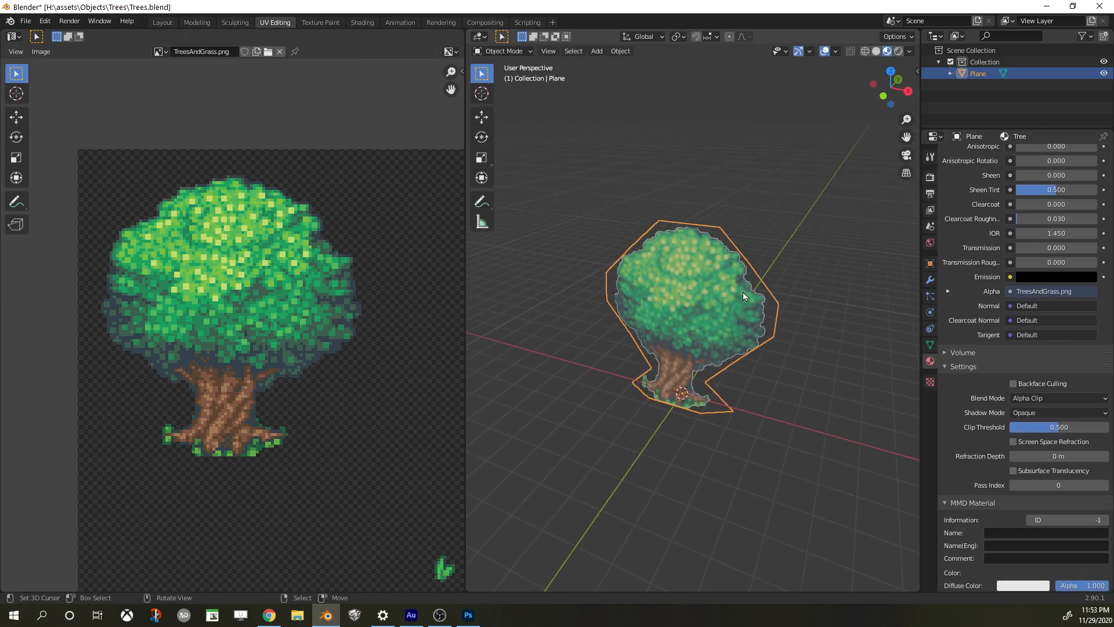
Add a Single Bone armature at the tree's base and show it in the right orthographic view
{"action": "key", "text": "shift+a"}
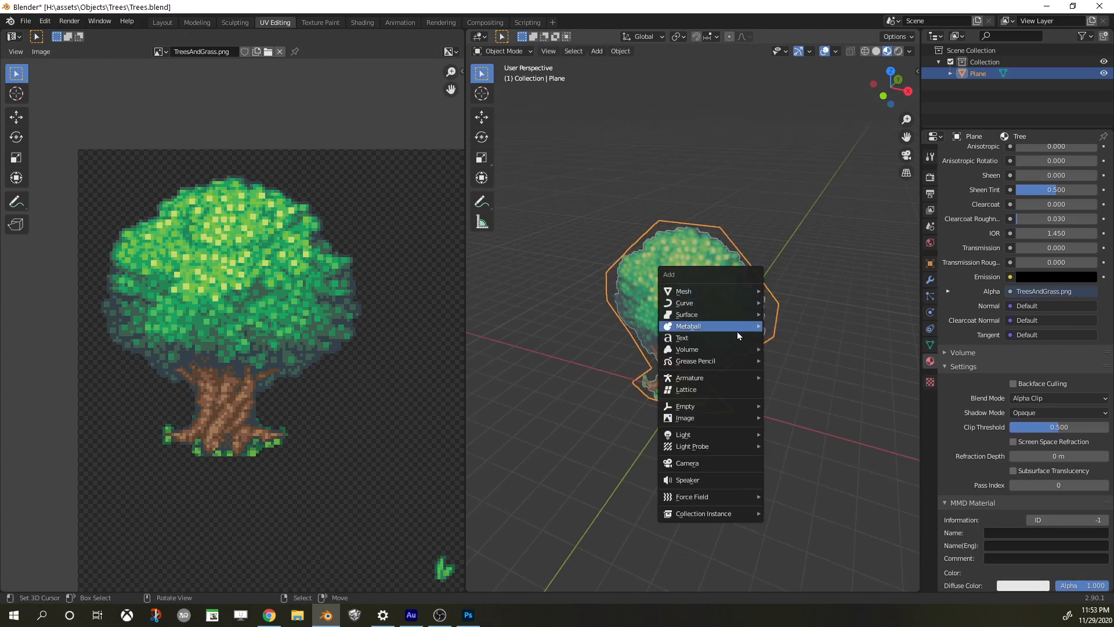
{"action": "mouse_move", "coordinate": [716, 377]}
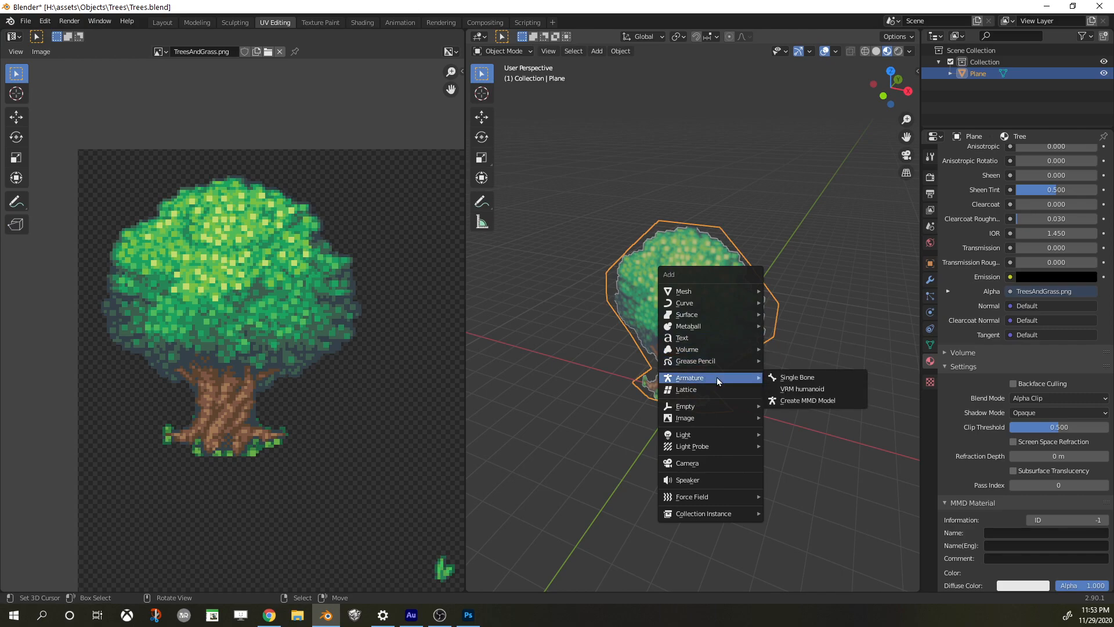
{"action": "left_click", "coordinate": [800, 377]}
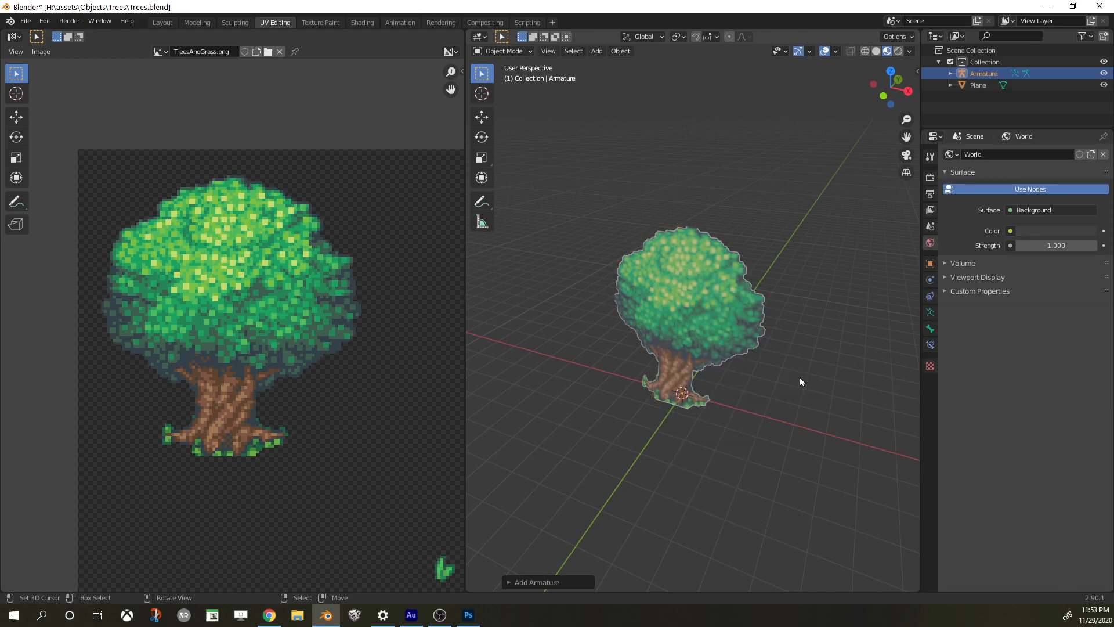
{"action": "middle_click_drag", "start_coordinate": [826, 325], "coordinate": [727, 367]}
{"action": "left_click", "coordinate": [694, 414]}
{"action": "left_click", "coordinate": [696, 443]}
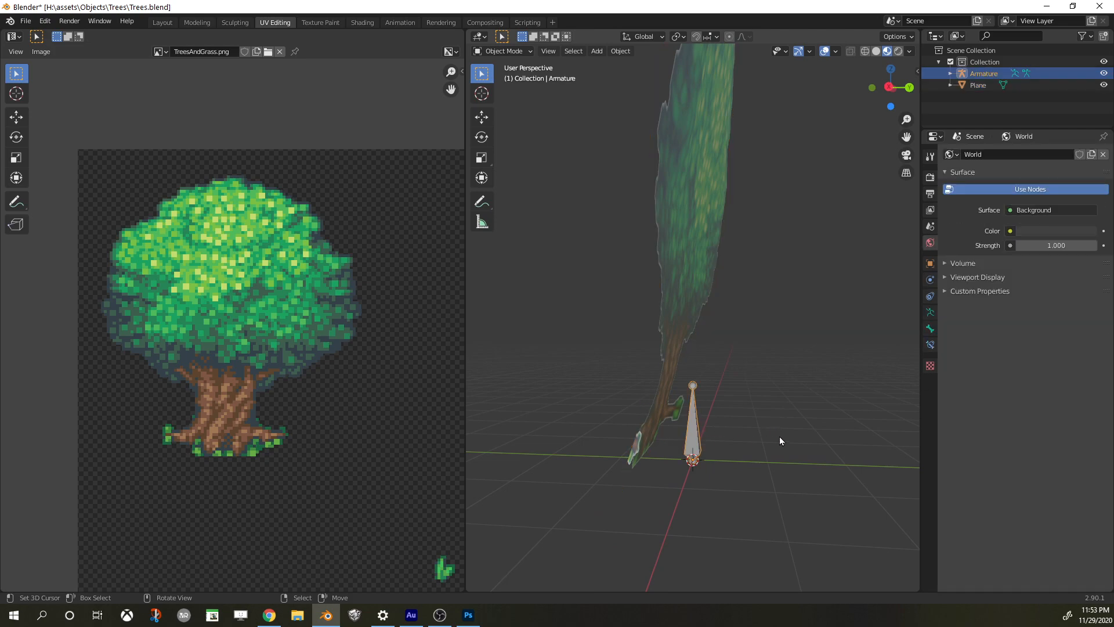
{"action": "middle_click_drag", "start_coordinate": [694, 427], "coordinate": [738, 436]}
{"action": "key", "text": "KP_3"}
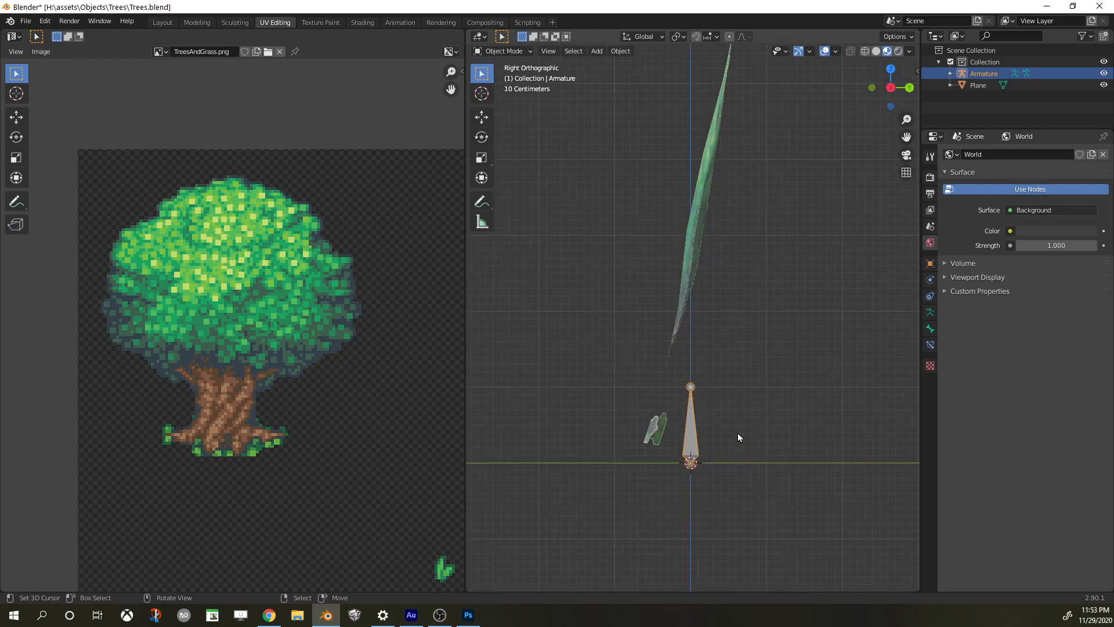
{"action": "scroll", "coordinate": [737, 433], "scroll_direction": "down", "scroll_amount": 3}
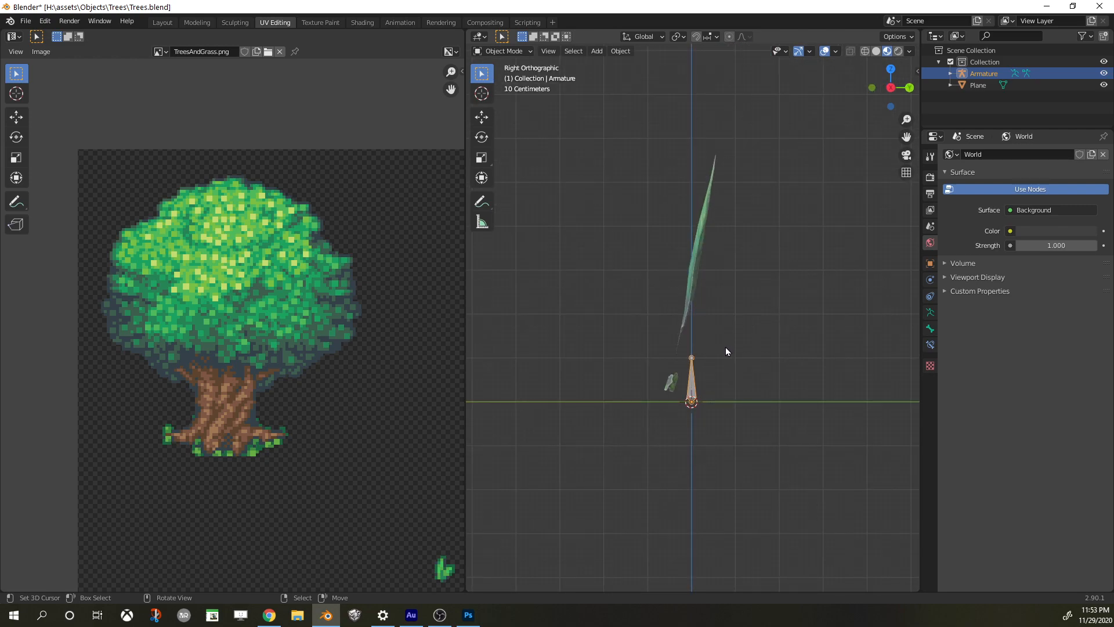
Enter Edit Mode on the armature and rename its bone to Root
{"action": "key", "text": "Tab"}
{"action": "left_click", "coordinate": [694, 375]}
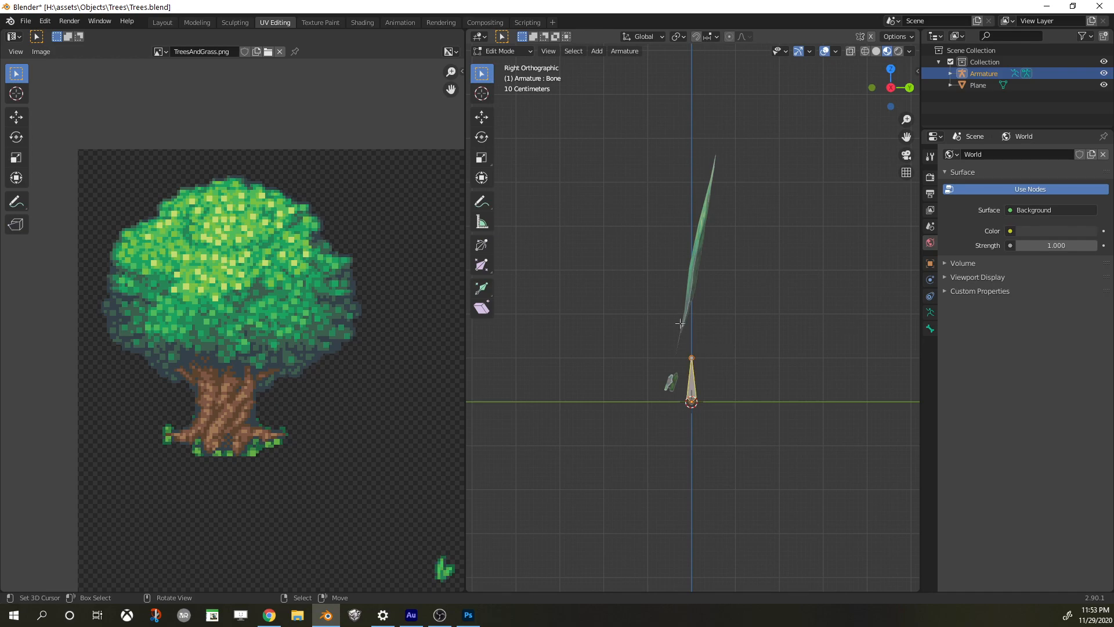
{"action": "middle_click_drag", "start_coordinate": [685, 286], "coordinate": [623, 359]}
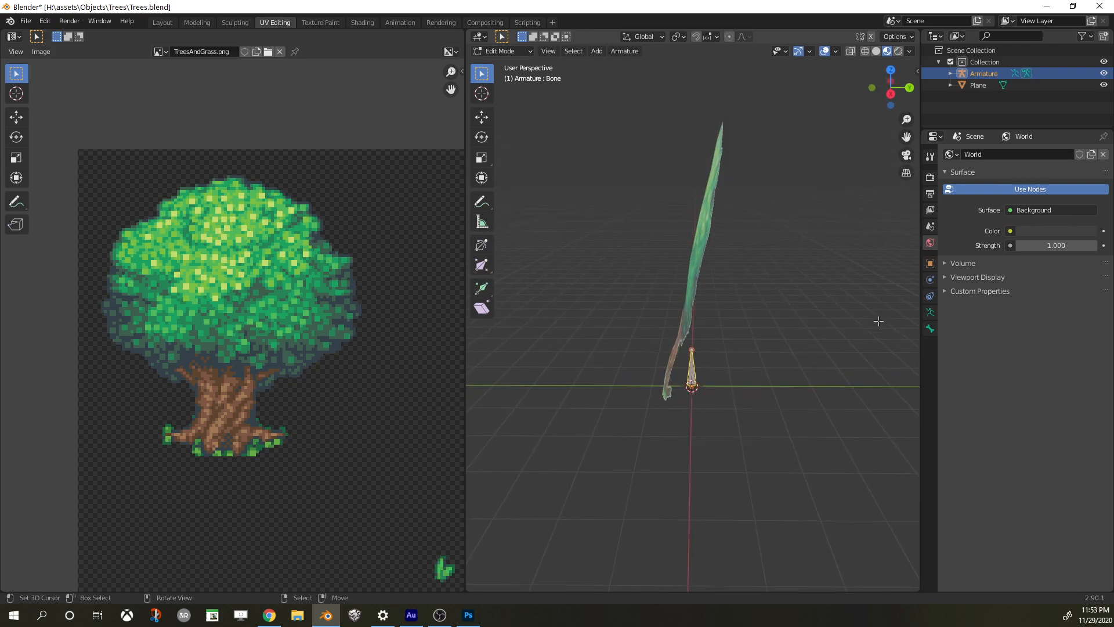
{"action": "left_click", "coordinate": [931, 329]}
{"action": "double_click", "coordinate": [997, 153]}
{"action": "type", "text": "R"}
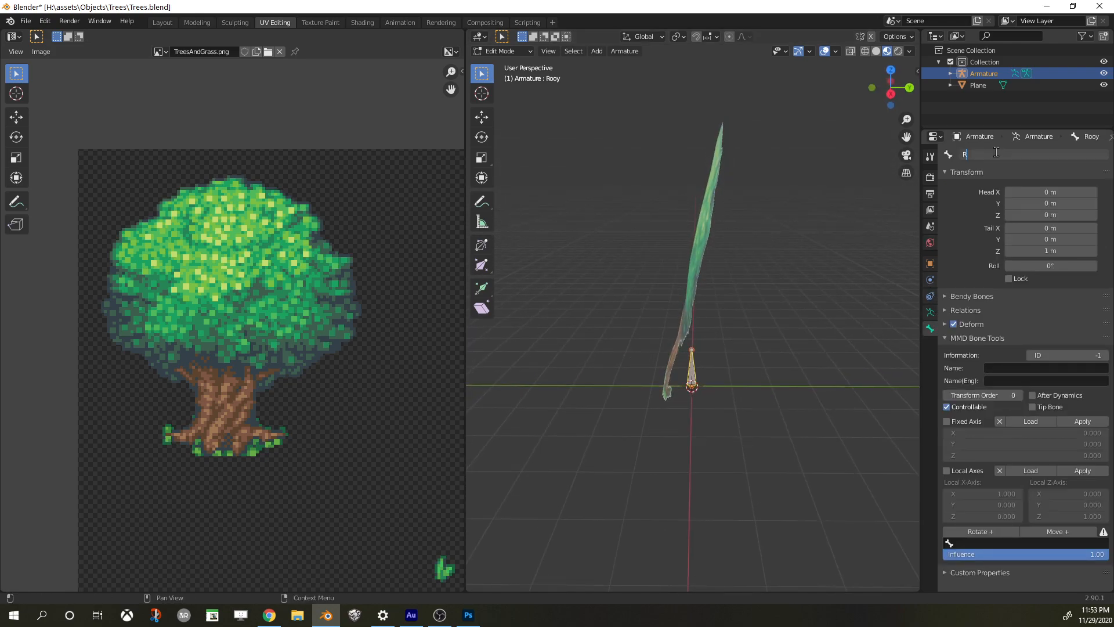
{"action": "type", "text": "oot"}
{"action": "key", "text": "Return"}
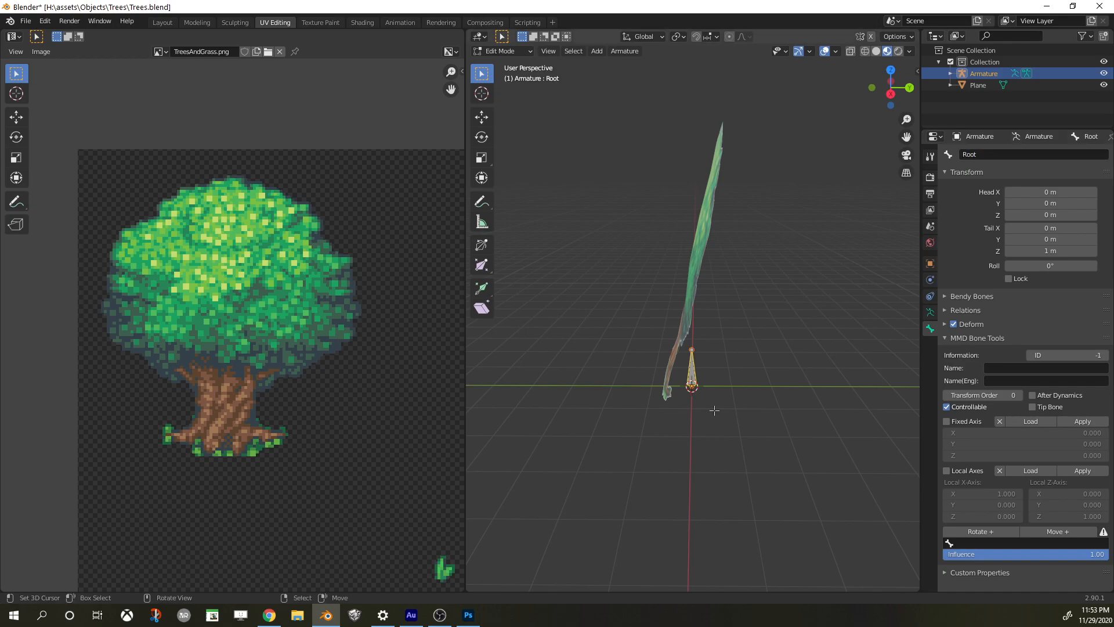
Examine the Root bone's placement against the tree at an angle and in the right orthographic view
{"action": "key", "text": "KP_1"}
{"action": "key", "text": "KP_3"}
{"action": "middle_click_drag", "start_coordinate": [686, 367], "coordinate": [570, 356]}
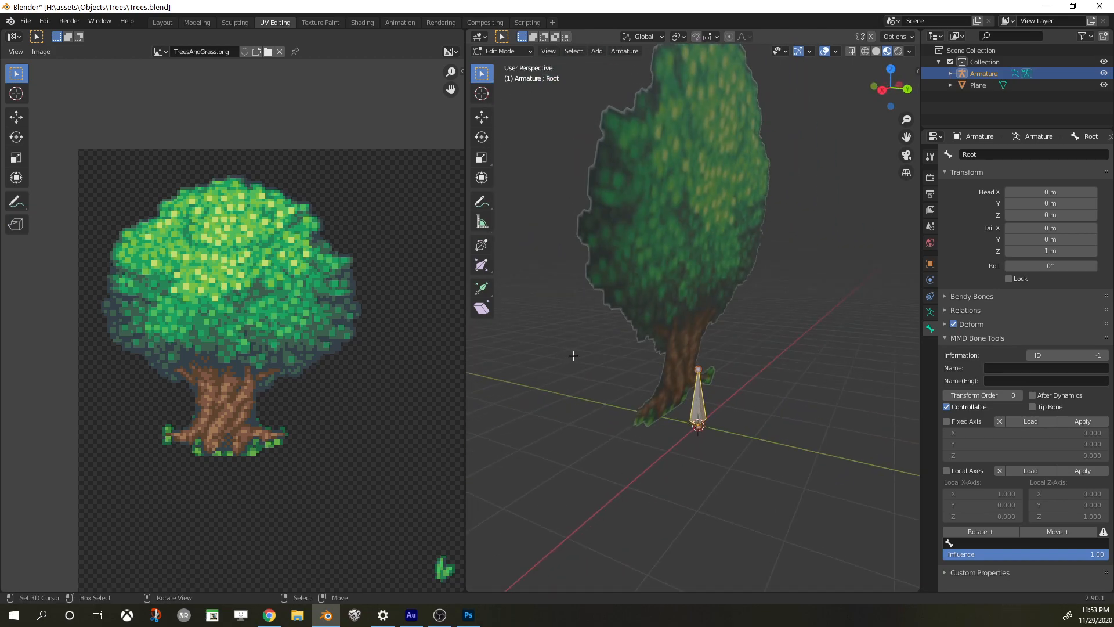
{"action": "right_click", "coordinate": [698, 368]}
{"action": "right_click", "coordinate": [698, 406]}
{"action": "key", "text": "KP_1"}
{"action": "key", "text": "KP_3"}
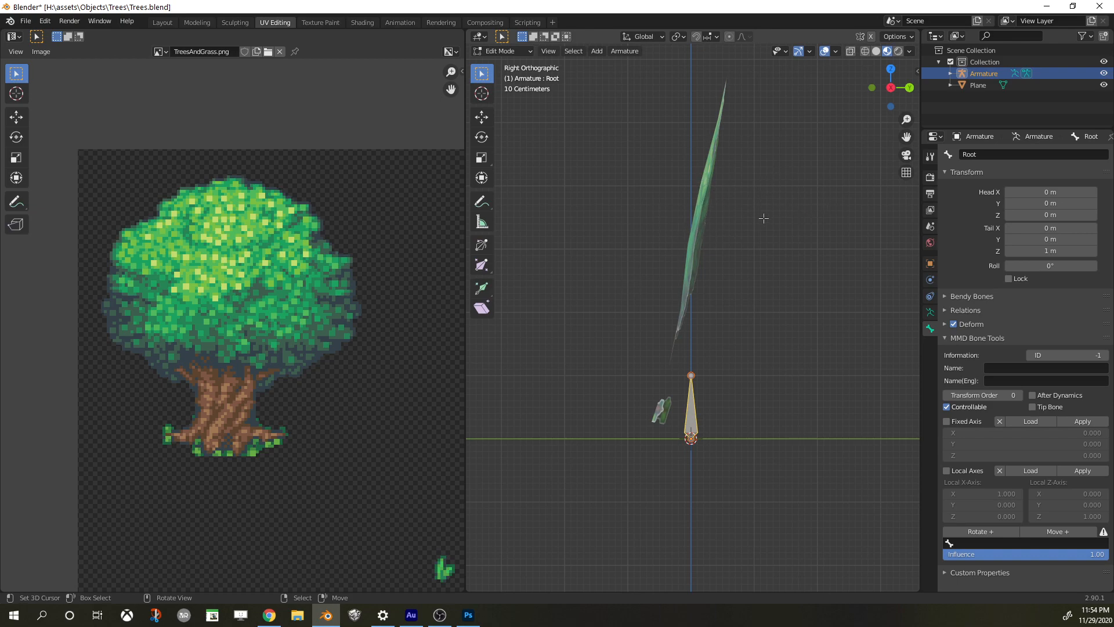
{"action": "mouse_move", "coordinate": [734, 201]}
{"action": "middle_mouse_down"}
{"action": "mouse_move", "coordinate": [748, 206]}
{"action": "mouse_move", "coordinate": [723, 217]}
{"action": "middle_mouse_up"}
{"action": "key", "text": "KP_3"}
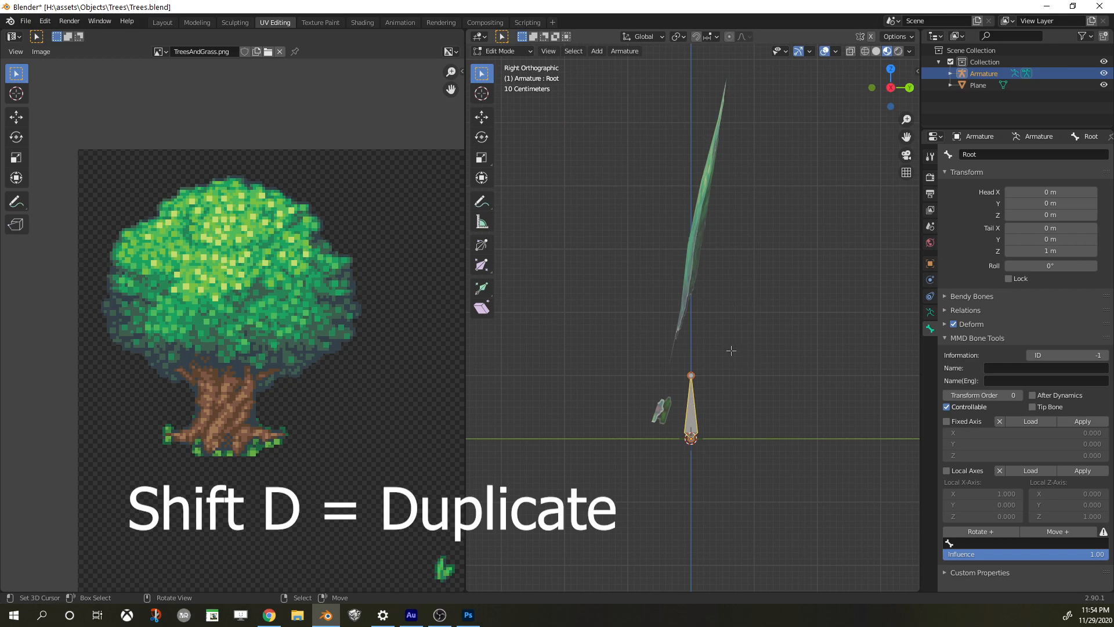
Duplicate the Root bone and place the copy about 3.44 m higher along the Z axis
{"action": "key", "text": "shift+d"}
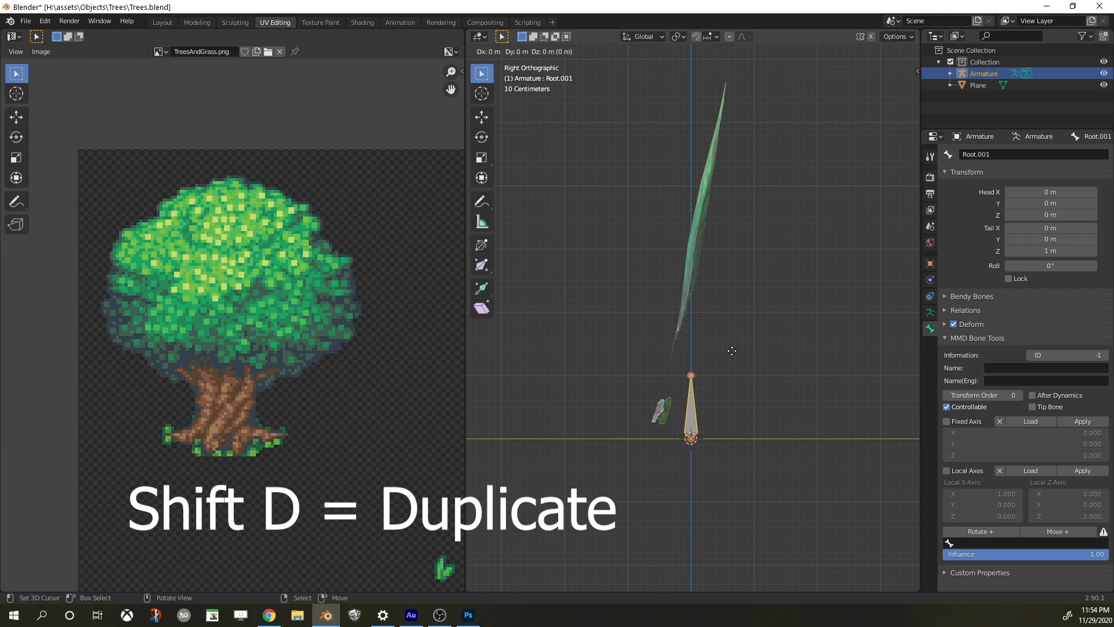
{"action": "key", "text": "x"}
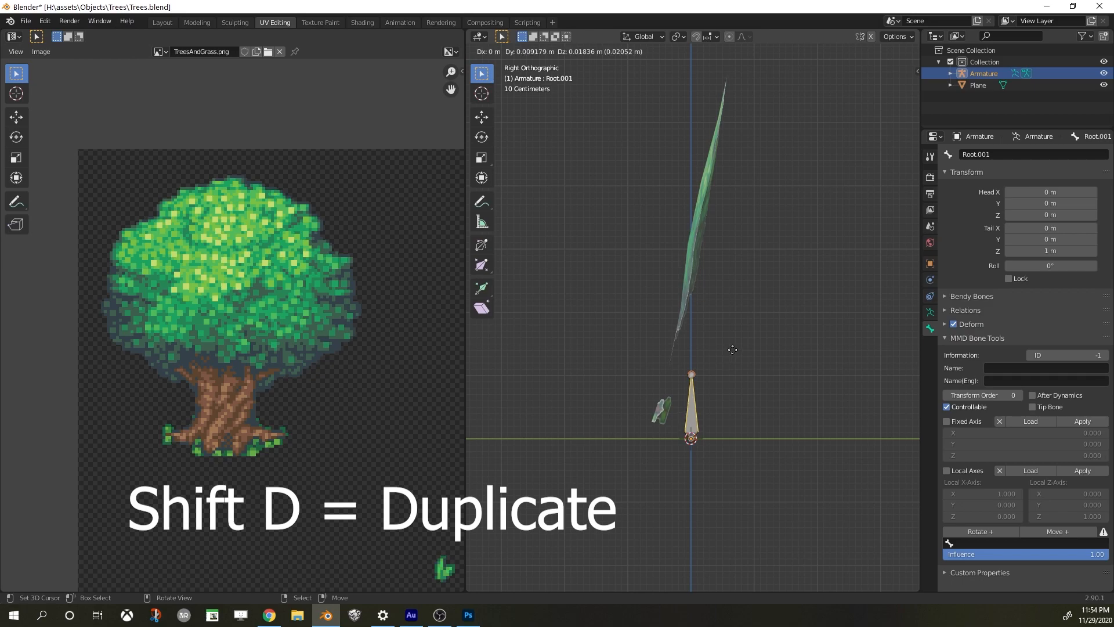
{"action": "key", "text": "z"}
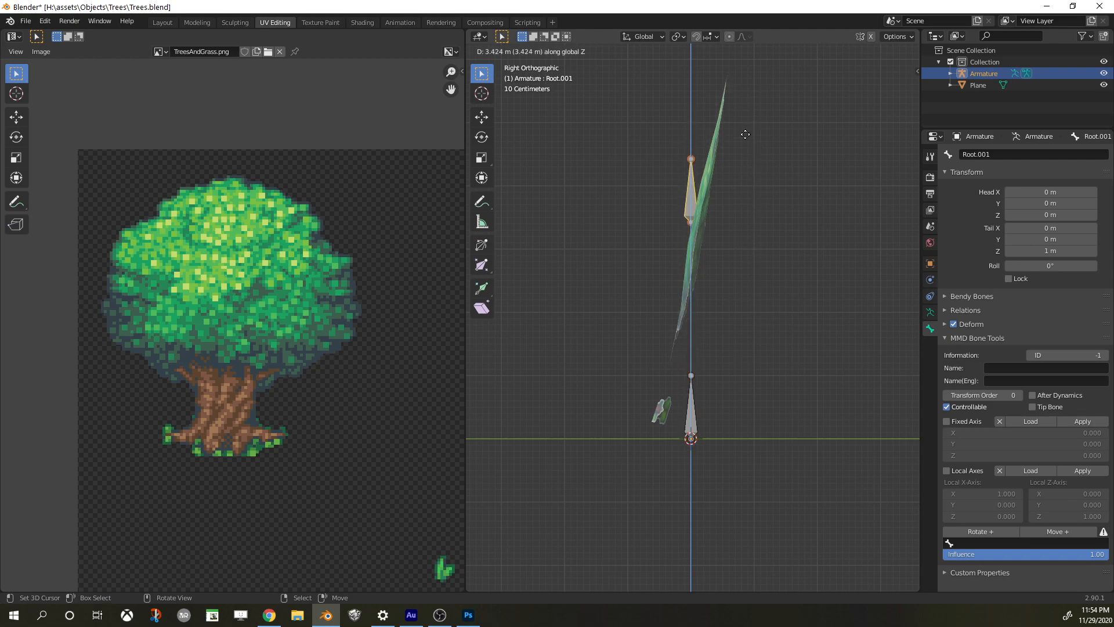
{"action": "left_click", "coordinate": [746, 133]}
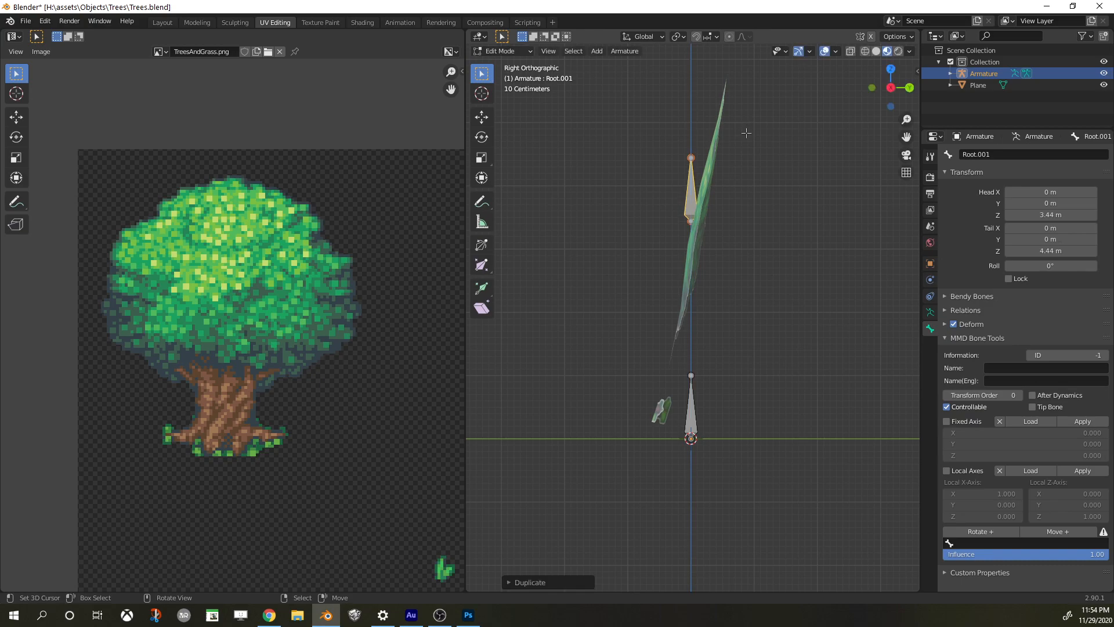
Select the whole tree mesh in Edit Mode and move it about 0.5 m along Y so its base sits over the Root bone
{"action": "middle_click_drag", "start_coordinate": [744, 226], "coordinate": [644, 250]}
{"action": "key", "text": "KP_3"}
{"action": "key", "text": "Tab"}
{"action": "right_click", "coordinate": [698, 256]}
{"action": "key", "text": "Tab"}
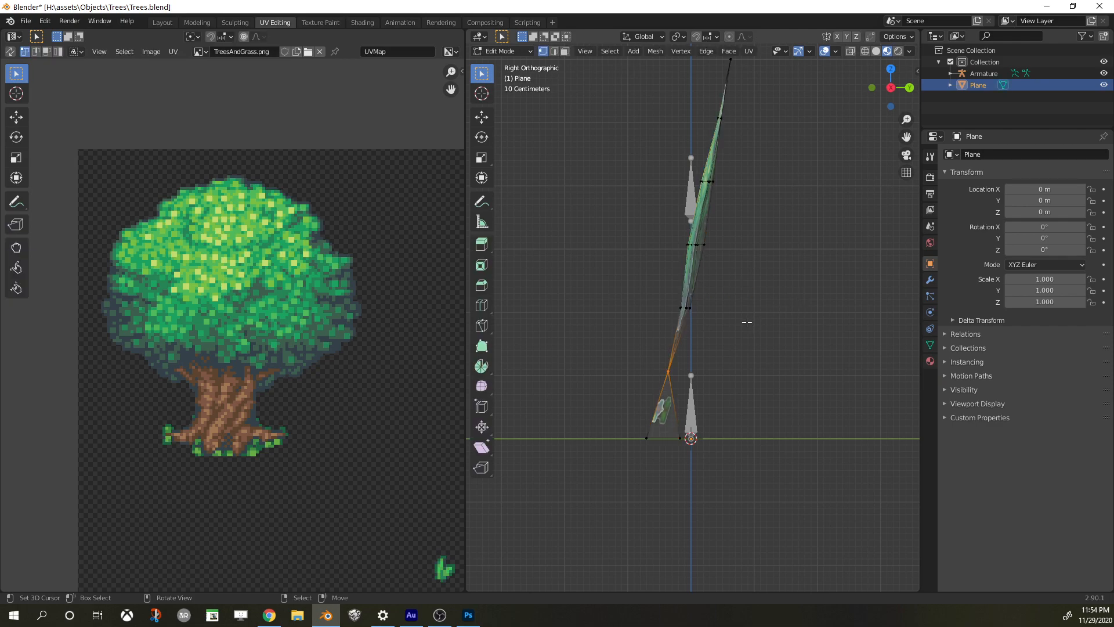
{"action": "key", "text": "a"}
{"action": "key", "text": "Tab"}
{"action": "left_click", "coordinate": [728, 357]}
{"action": "left_click", "coordinate": [702, 253]}
{"action": "key", "text": "Tab"}
{"action": "key", "text": "g"}
{"action": "key", "text": "z"}
{"action": "right_click", "coordinate": [764, 308]}
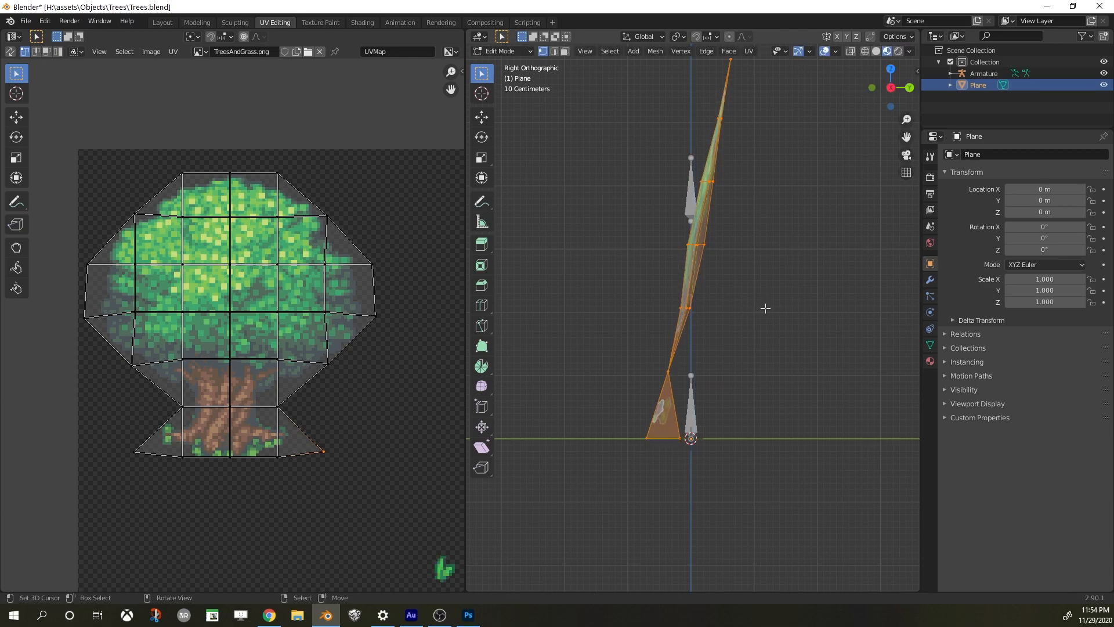
{"action": "key", "text": "g"}
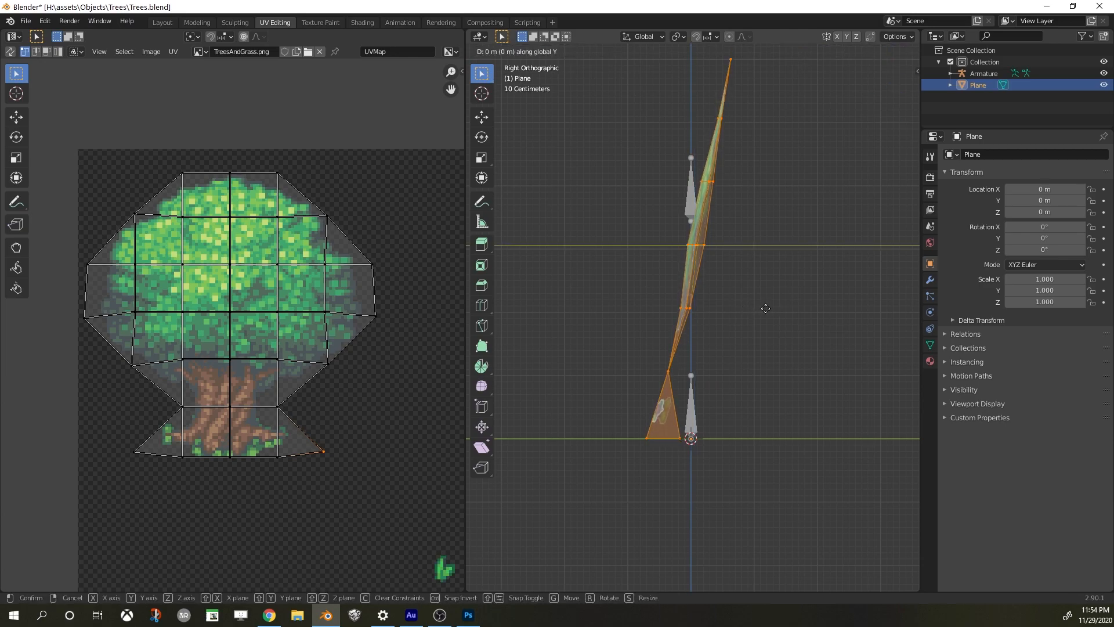
{"action": "key", "text": "y"}
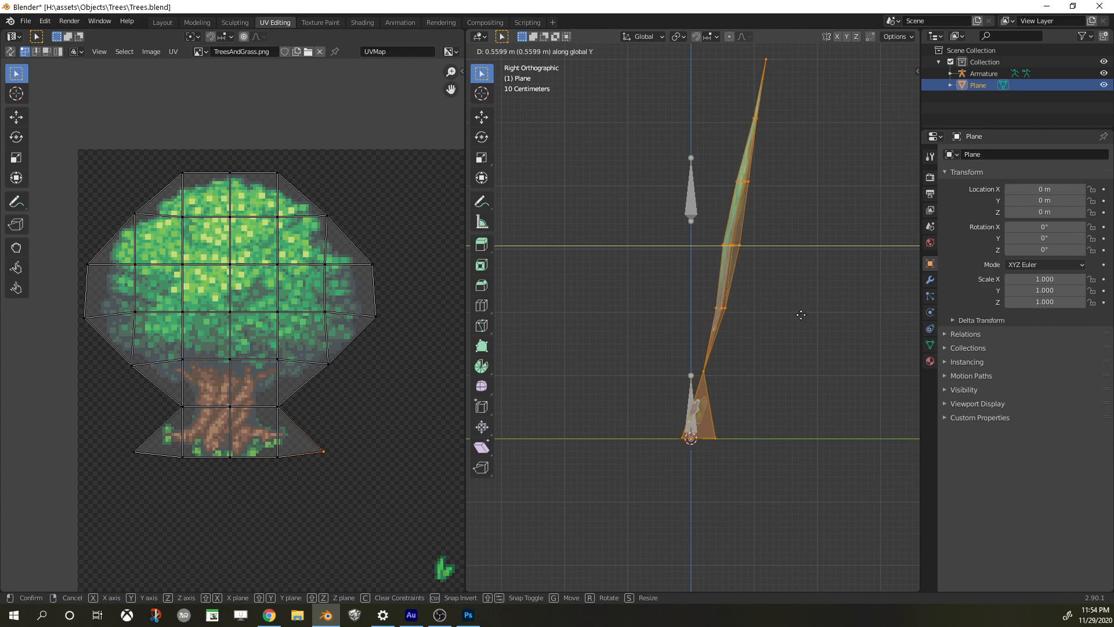
{"action": "left_click", "coordinate": [799, 314]}
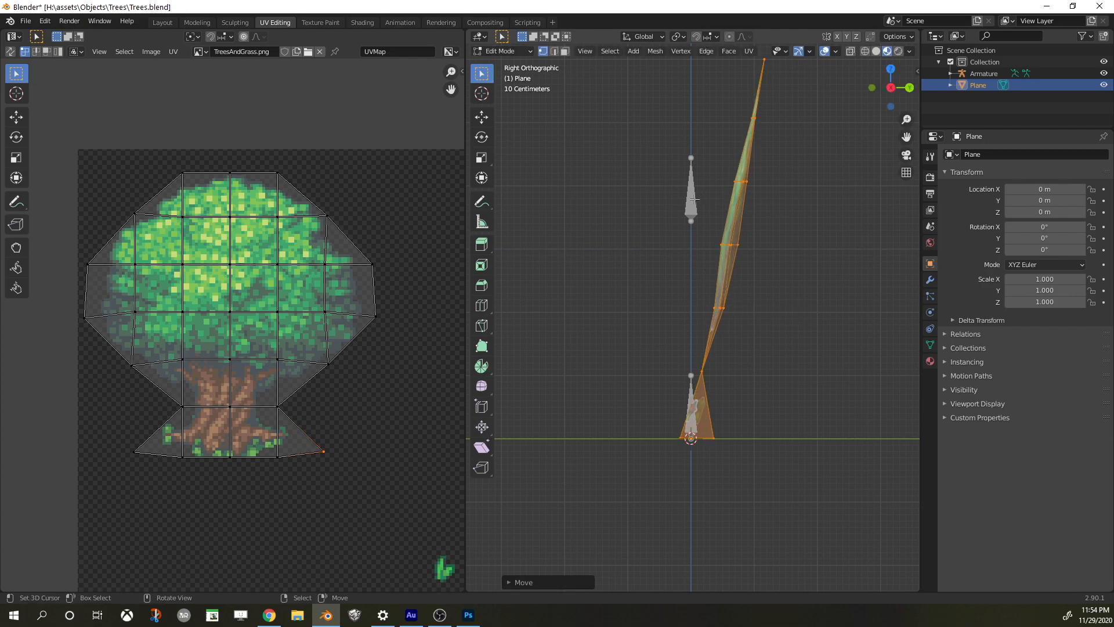
Move the armature's upper bone about 0.61 m along Y so it meets the tree's canopy
{"action": "key", "text": "Tab"}
{"action": "left_click", "coordinate": [691, 200]}
{"action": "key", "text": "Tab"}
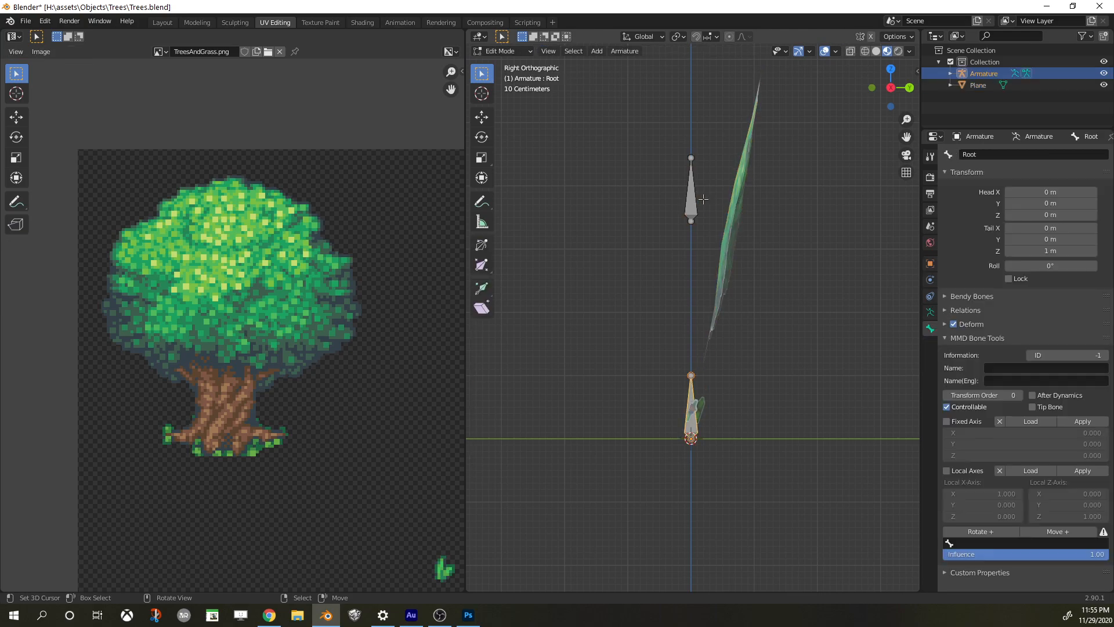
{"action": "left_click", "coordinate": [691, 201]}
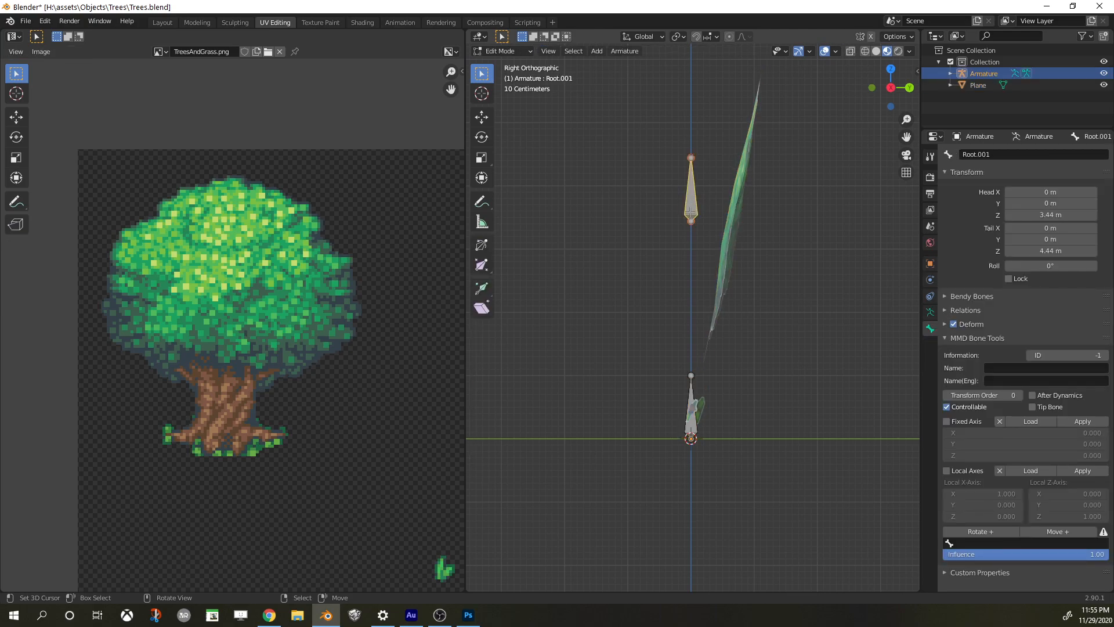
{"action": "key", "text": "g"}
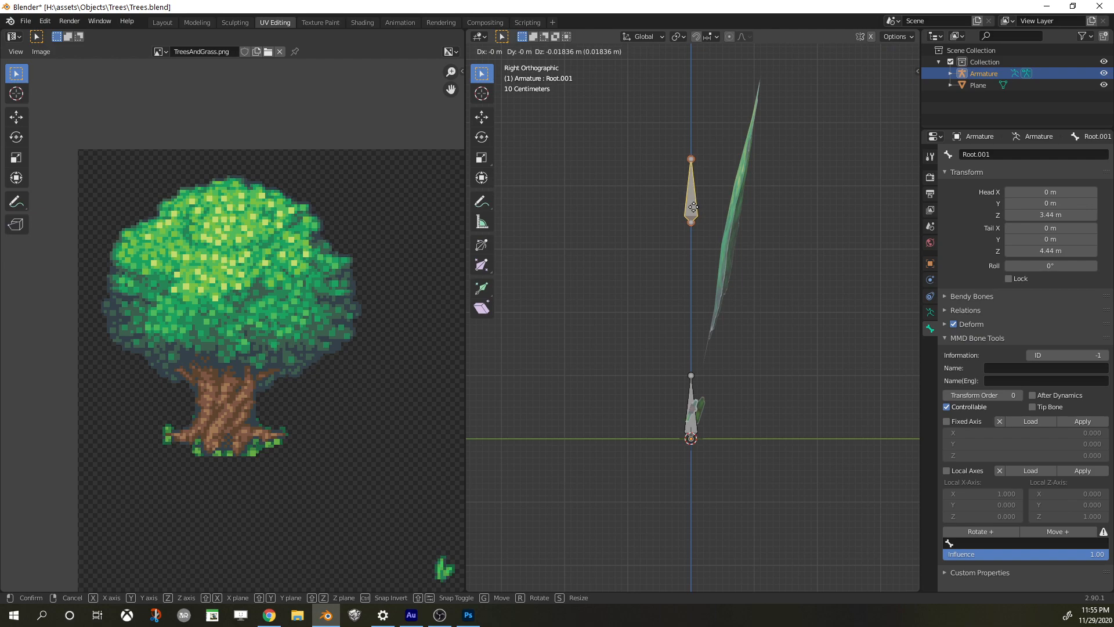
{"action": "key", "text": "y"}
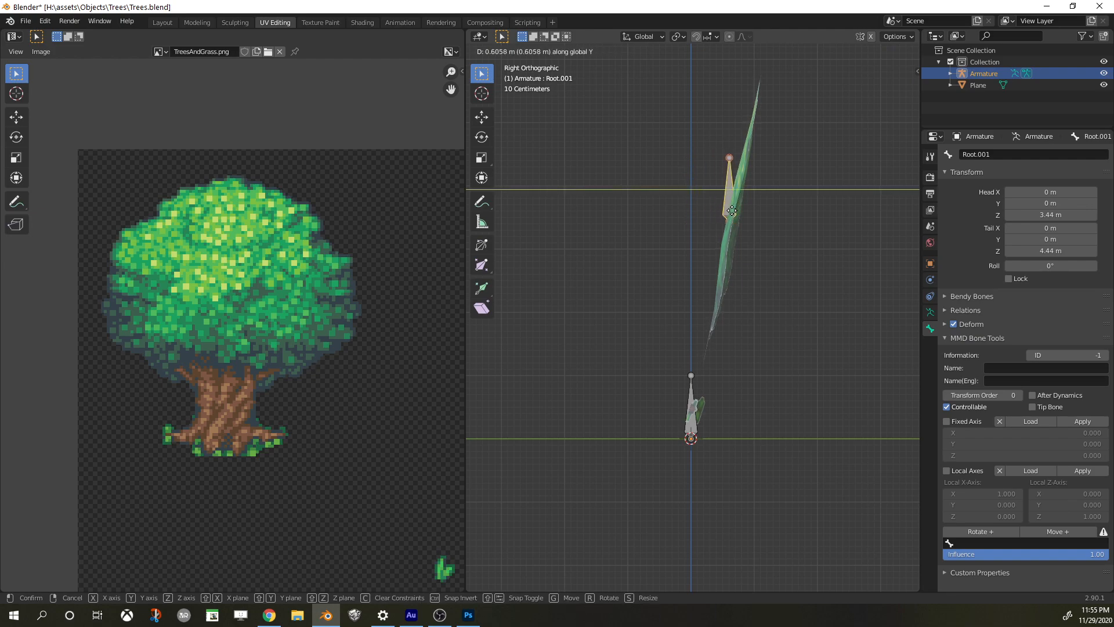
{"action": "left_click", "coordinate": [732, 211]}
Return the armature to Object Mode and examine both bones' placement against the tree from several angles
{"action": "middle_click_drag", "start_coordinate": [646, 269], "coordinate": [631, 298]}
{"action": "scroll", "coordinate": [640, 338], "scroll_direction": "up", "scroll_amount": 6}
{"action": "middle_click_drag", "start_coordinate": [641, 339], "coordinate": [711, 385]}
{"action": "key", "text": "Tab"}
{"action": "scroll", "coordinate": [715, 316], "scroll_direction": "up", "scroll_amount": 2}
{"action": "scroll", "coordinate": [701, 319], "scroll_direction": "down", "scroll_amount": 5}
{"action": "scroll", "coordinate": [694, 322], "scroll_direction": "up", "scroll_amount": 4}
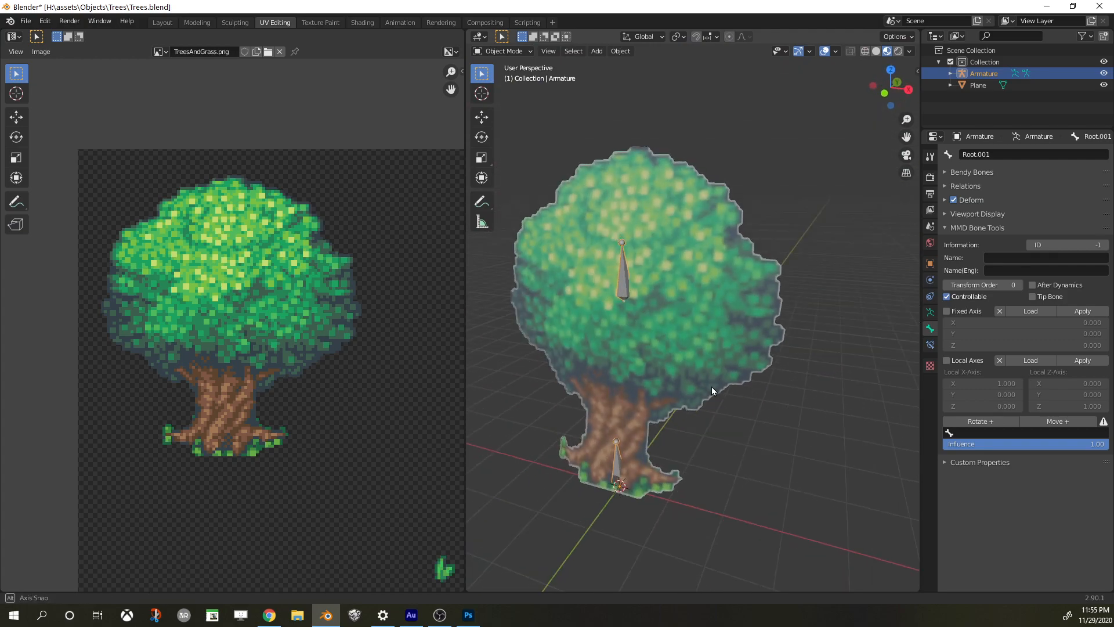
{"action": "middle_click_drag", "start_coordinate": [645, 394], "coordinate": [607, 263]}
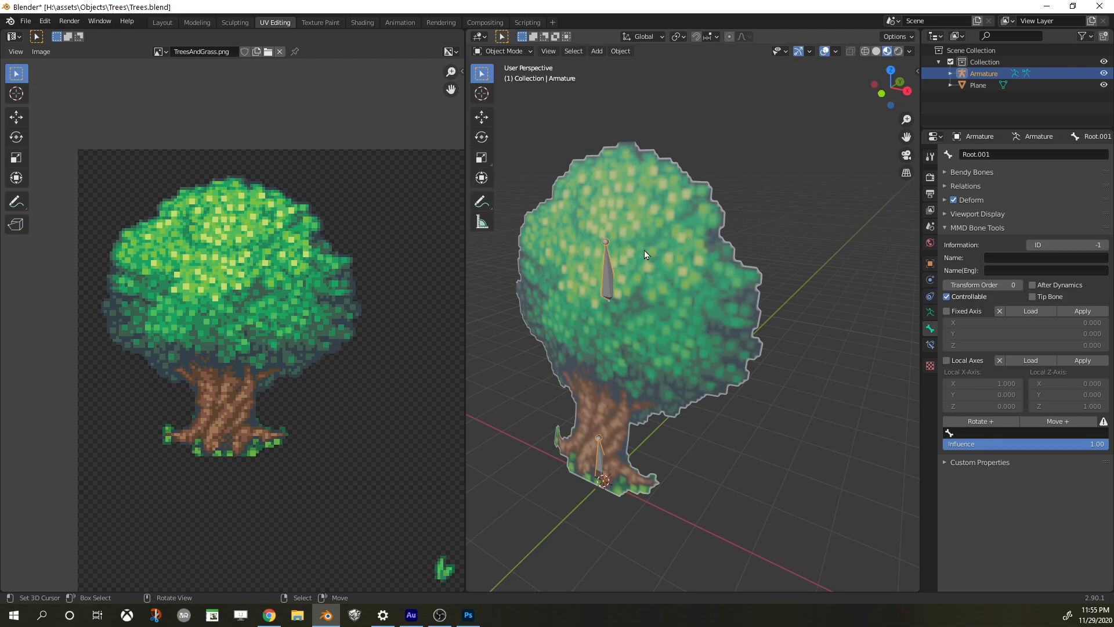
Parent the tree plane to the armature using Armature Deform With Automatic Weights
{"action": "left_click", "coordinate": [668, 253]}
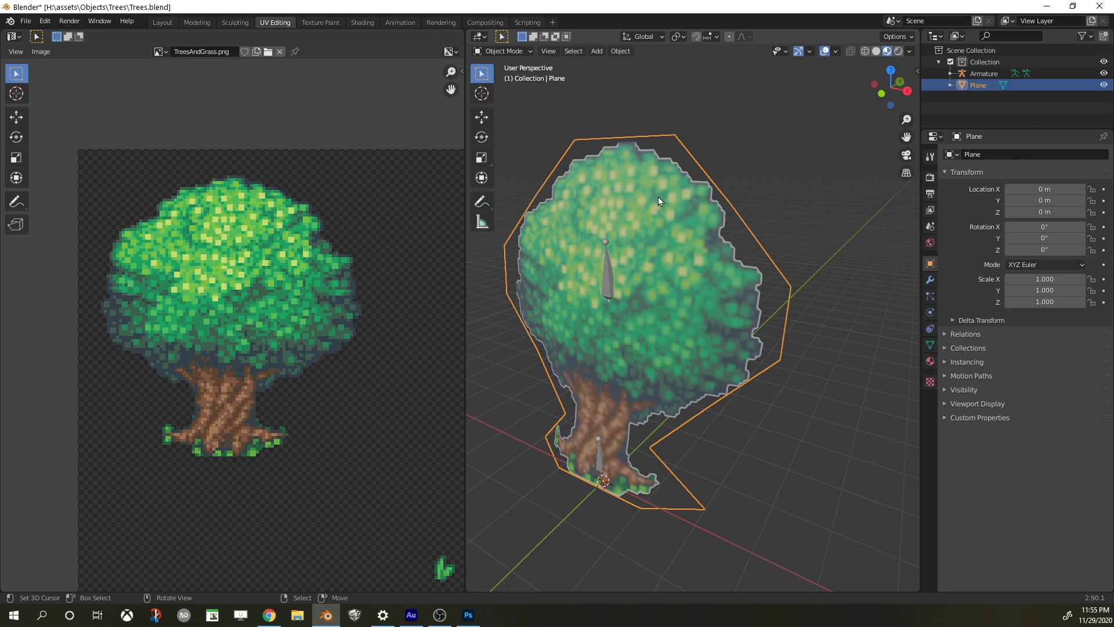
{"action": "left_click", "coordinate": [605, 267], "text": "shift"}
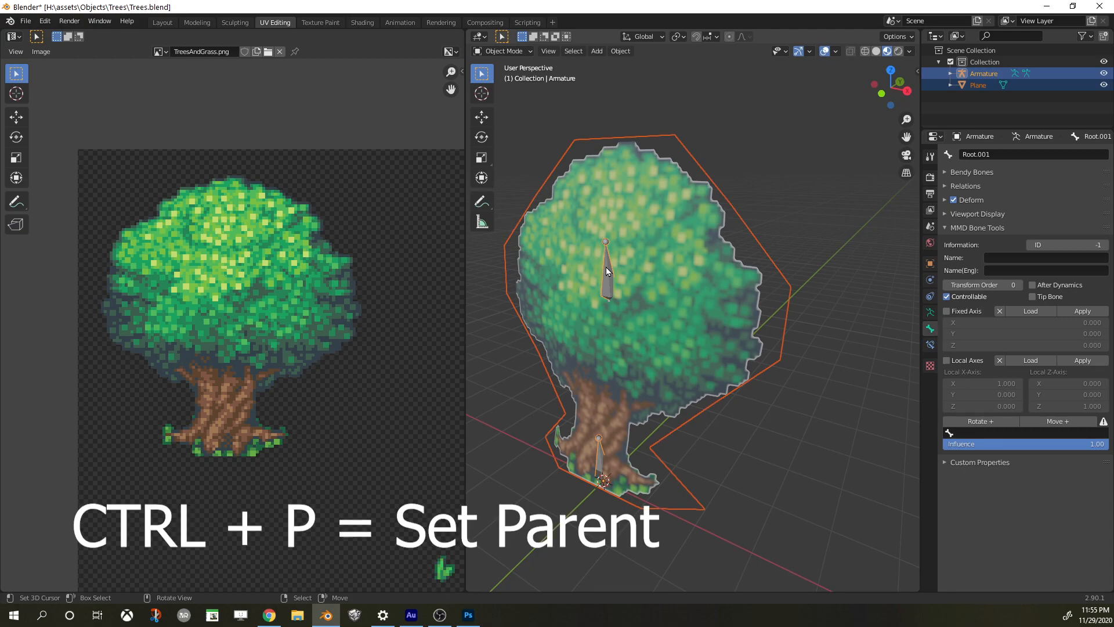
{"action": "key", "text": "ctrl+p"}
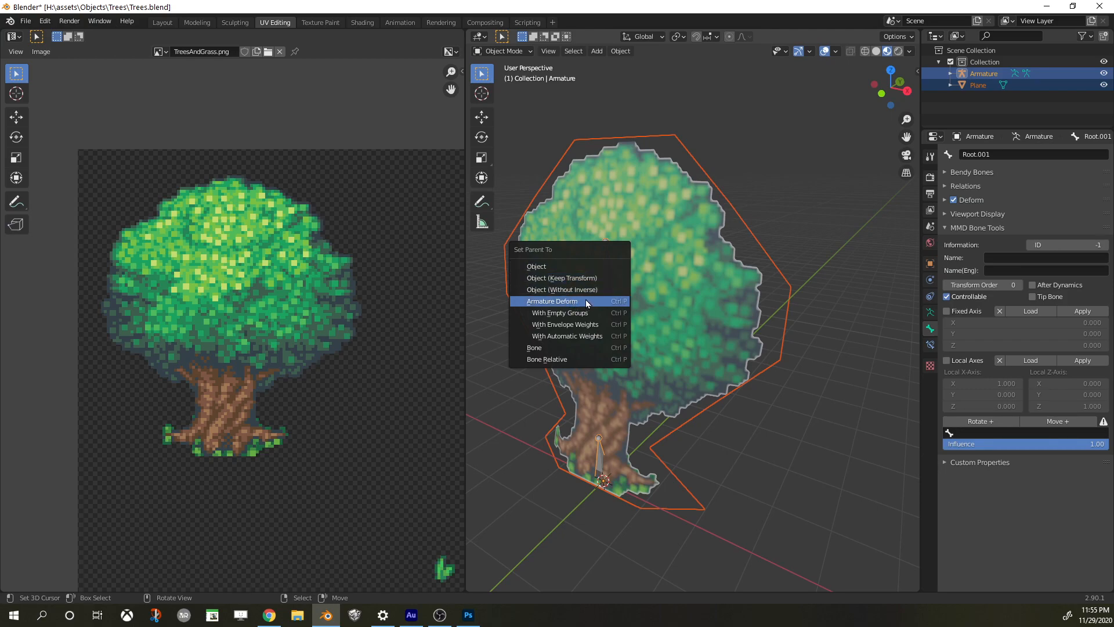
{"action": "left_click", "coordinate": [599, 334]}
Examine the parented tree and its armature from several angles and distances
{"action": "middle_click_drag", "start_coordinate": [607, 333], "coordinate": [740, 266]}
{"action": "scroll", "coordinate": [741, 266], "scroll_direction": "down", "scroll_amount": 3}
{"action": "scroll", "coordinate": [713, 357], "scroll_direction": "up", "scroll_amount": 3}
{"action": "middle_click_drag", "start_coordinate": [712, 357], "coordinate": [651, 304]}
{"action": "scroll", "coordinate": [530, 325], "scroll_direction": "down", "scroll_amount": 1}
{"action": "scroll", "coordinate": [534, 326], "scroll_direction": "up", "scroll_amount": 2}
{"action": "scroll", "coordinate": [632, 337], "scroll_direction": "down", "scroll_amount": 3}
{"action": "scroll", "coordinate": [705, 335], "scroll_direction": "up", "scroll_amount": 3}
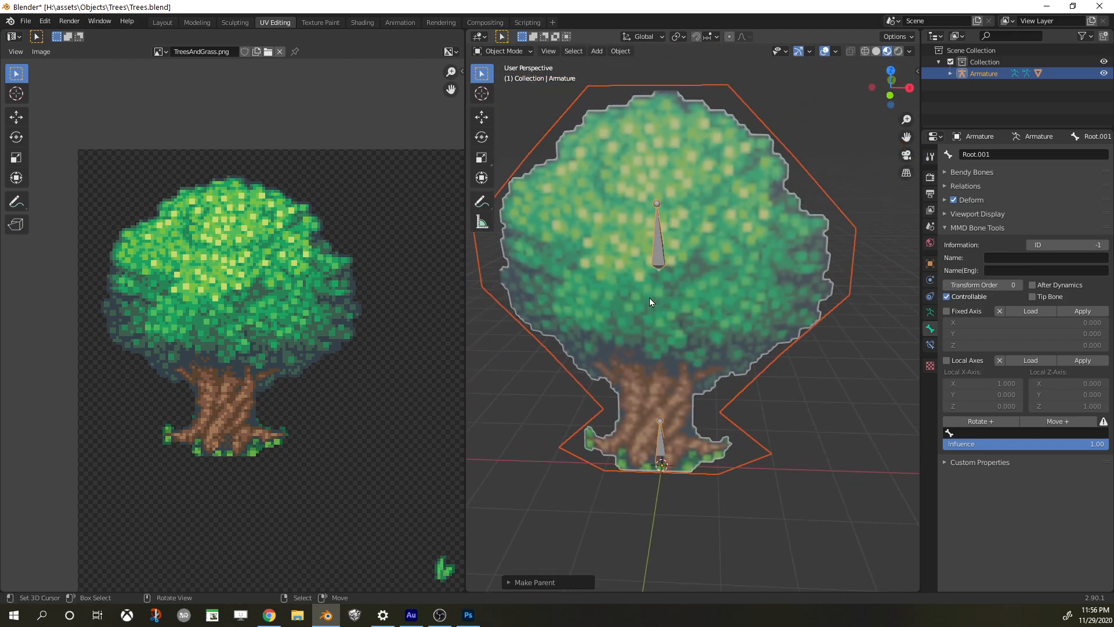
Select the armature together with the tree plane as the active object and switch to Weight Paint mode
{"action": "left_click", "coordinate": [656, 257]}
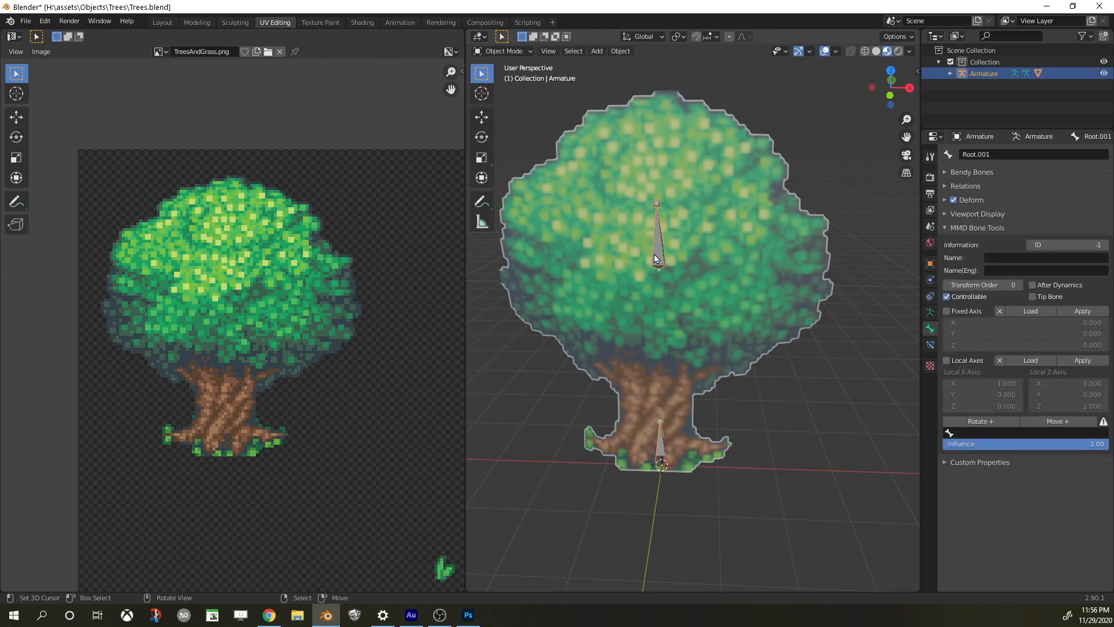
{"action": "left_click", "coordinate": [766, 163]}
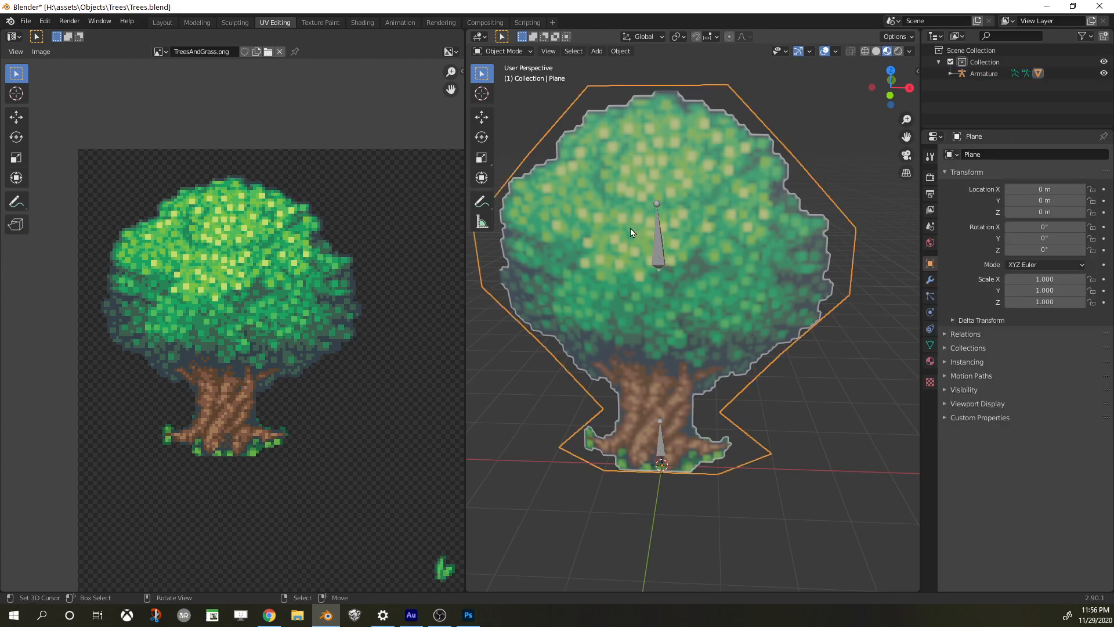
{"action": "left_click", "coordinate": [653, 257]}
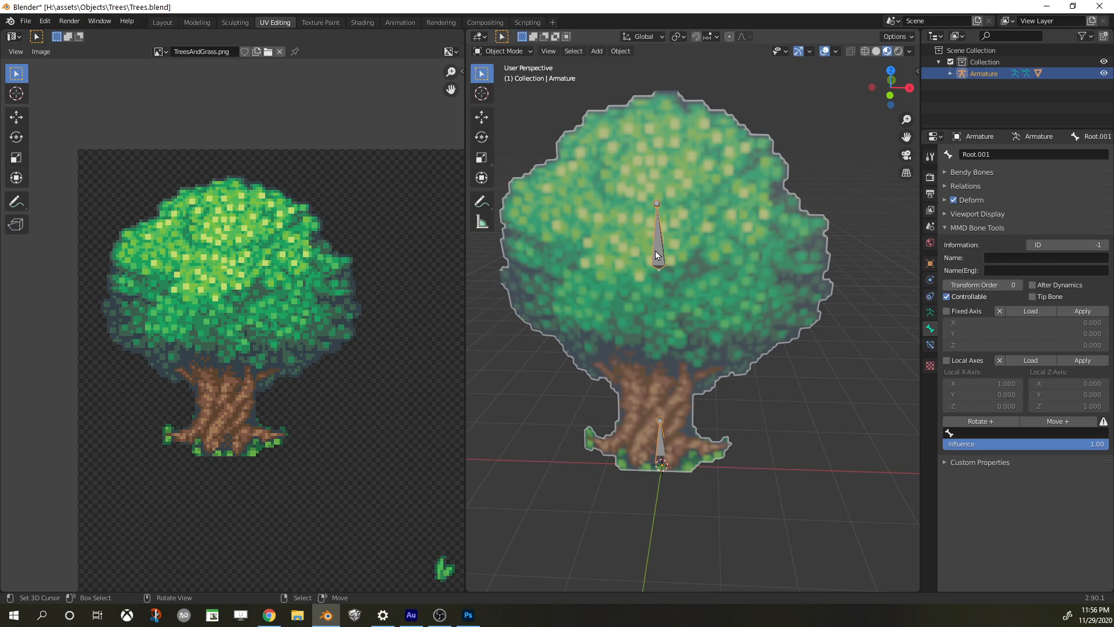
{"action": "left_click", "coordinate": [751, 208]}
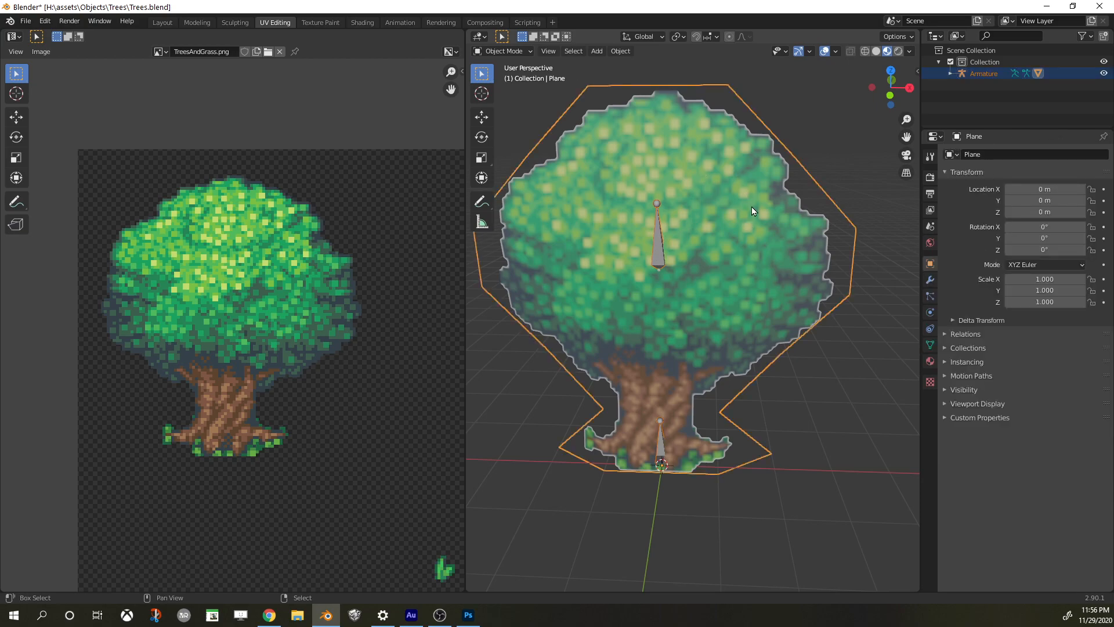
{"action": "left_click", "coordinate": [525, 56]}
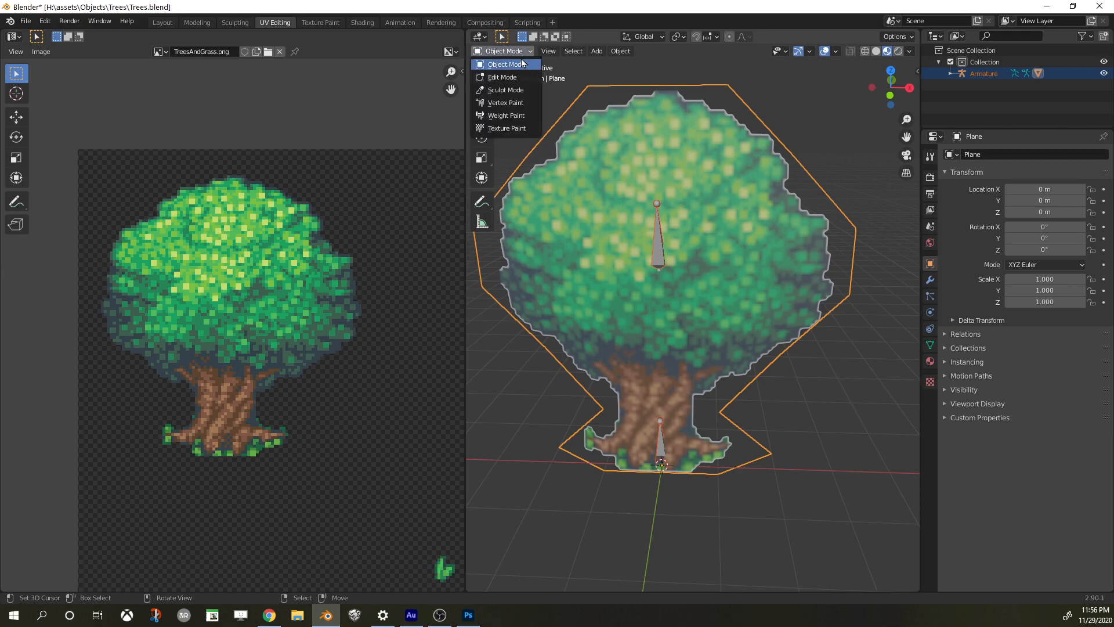
{"action": "left_click", "coordinate": [510, 115]}
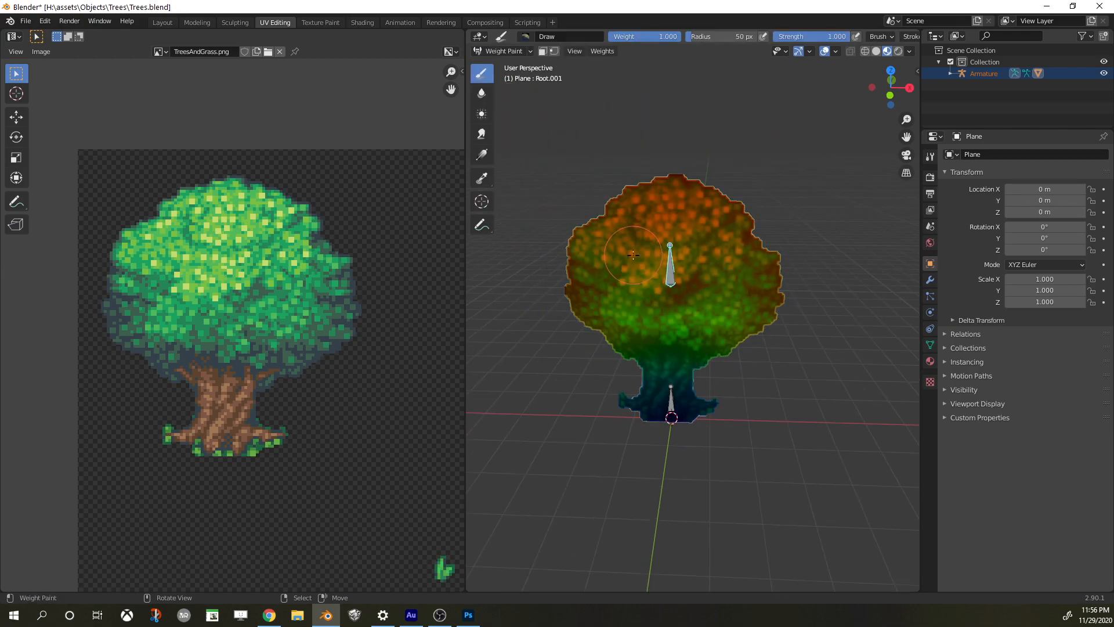
Compare the automatic weights of the lower Root bone and the upper bone on the tree
{"action": "mouse_move", "coordinate": [668, 232]}
{"action": "middle_mouse_down"}
{"action": "mouse_move", "coordinate": [709, 232]}
{"action": "mouse_move", "coordinate": [609, 247]}
{"action": "middle_mouse_up"}
{"action": "middle_click_drag", "start_coordinate": [559, 256], "coordinate": [619, 251]}
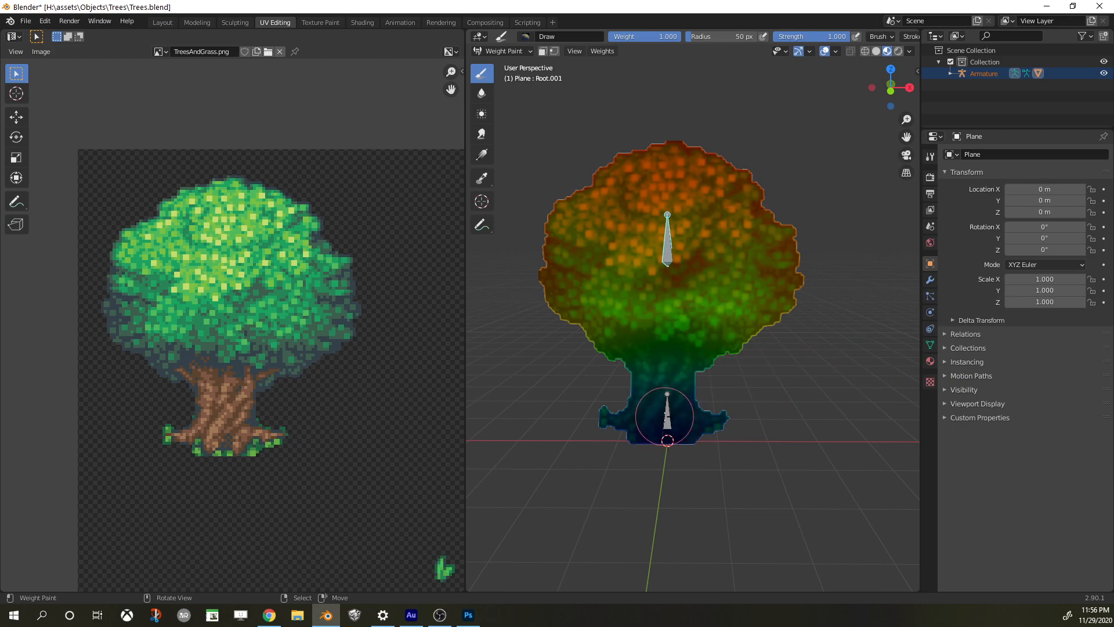
{"action": "left_click", "coordinate": [666, 414], "text": "ctrl"}
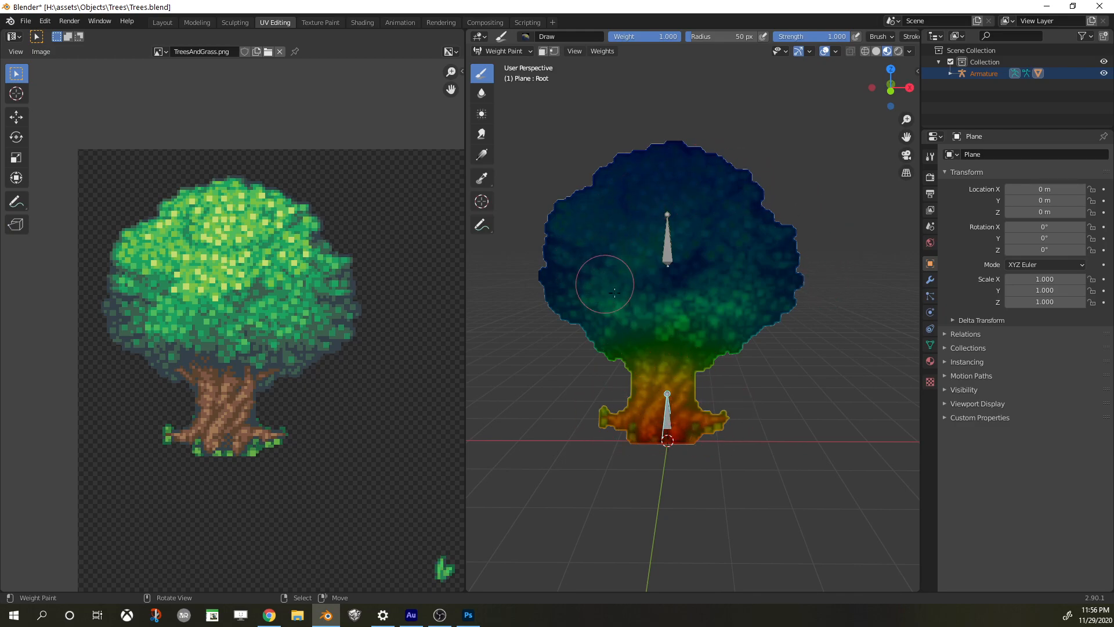
{"action": "left_click", "coordinate": [668, 244], "text": "ctrl"}
{"action": "left_click", "coordinate": [668, 421], "text": "ctrl"}
{"action": "left_click", "coordinate": [667, 247], "text": "ctrl"}
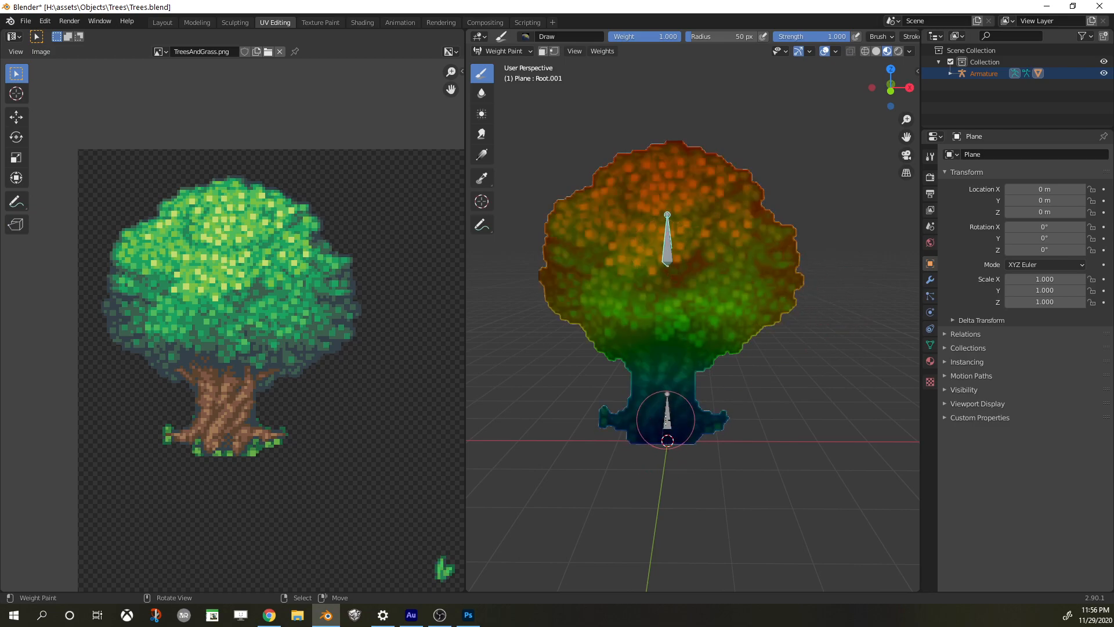
Examine how the weights of the Root bone and the upper bone are spread over the trunk and the foliage
{"action": "left_click", "coordinate": [666, 419], "text": "ctrl"}
{"action": "left_click", "coordinate": [662, 246], "text": "ctrl"}
{"action": "left_click", "coordinate": [668, 415], "text": "ctrl"}
{"action": "left_click", "coordinate": [666, 244], "text": "ctrl"}
{"action": "left_click", "coordinate": [666, 415], "text": "ctrl"}
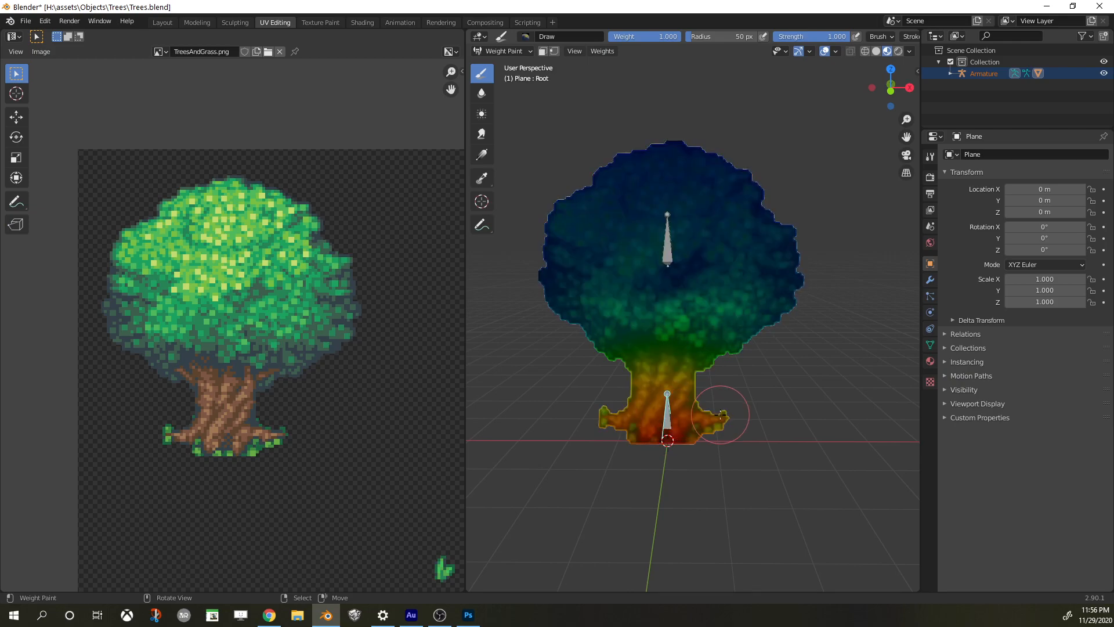
{"action": "left_click", "coordinate": [666, 248], "text": "ctrl"}
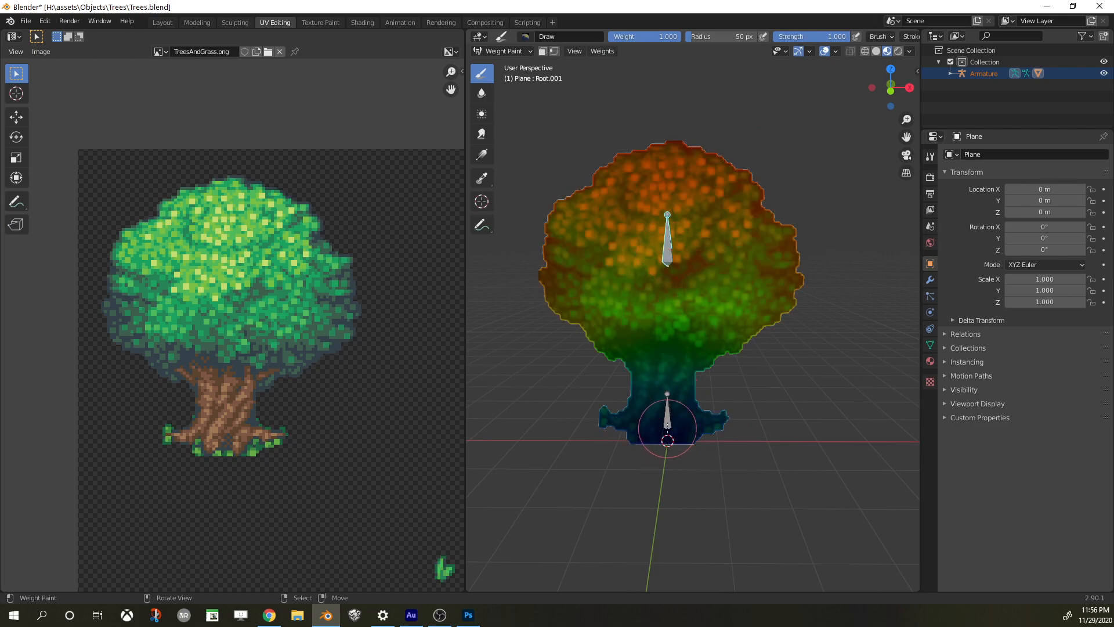
{"action": "left_click", "coordinate": [669, 422], "text": "ctrl"}
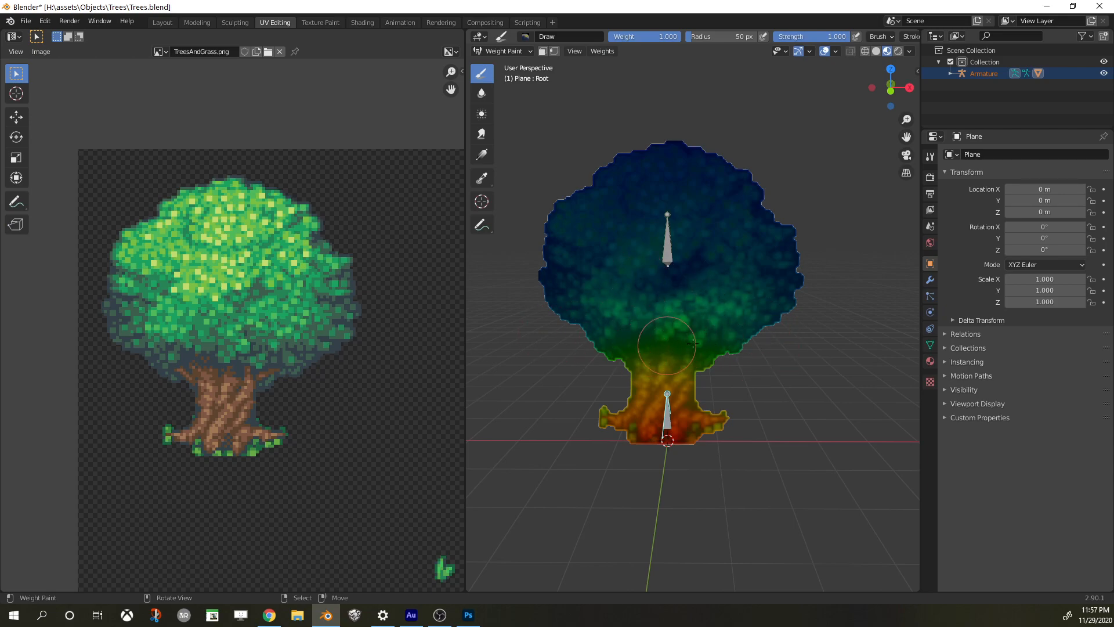
Test the tree's deformation by temporarily moving the Root bone and the upper bone, and compare their weight maps again
{"action": "key", "text": "g"}
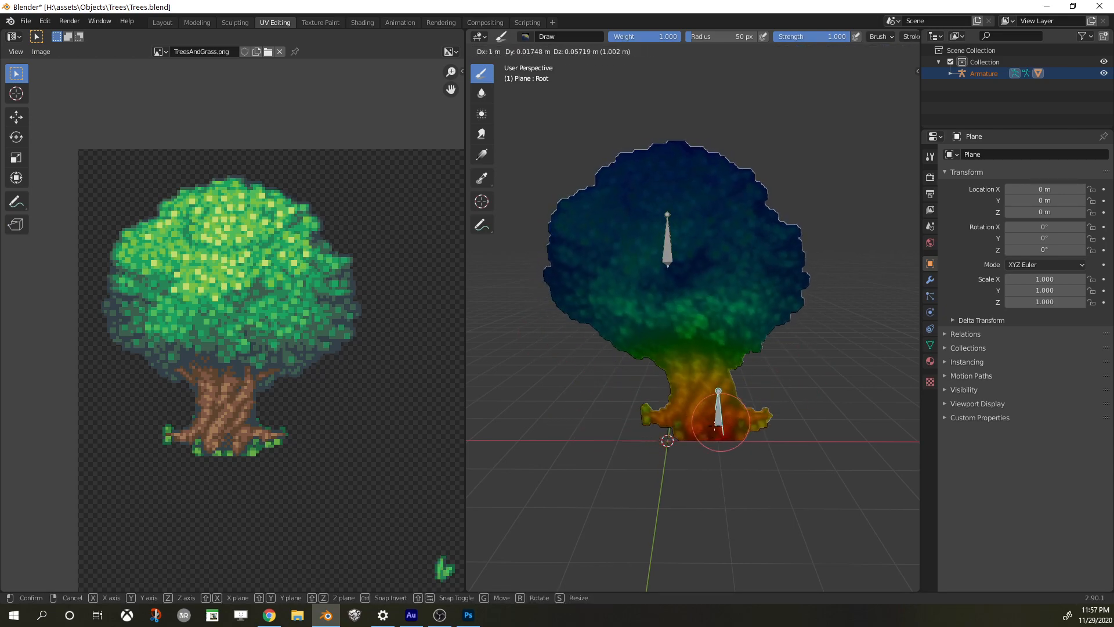
{"action": "right_click", "coordinate": [696, 415]}
{"action": "right_click", "coordinate": [667, 250]}
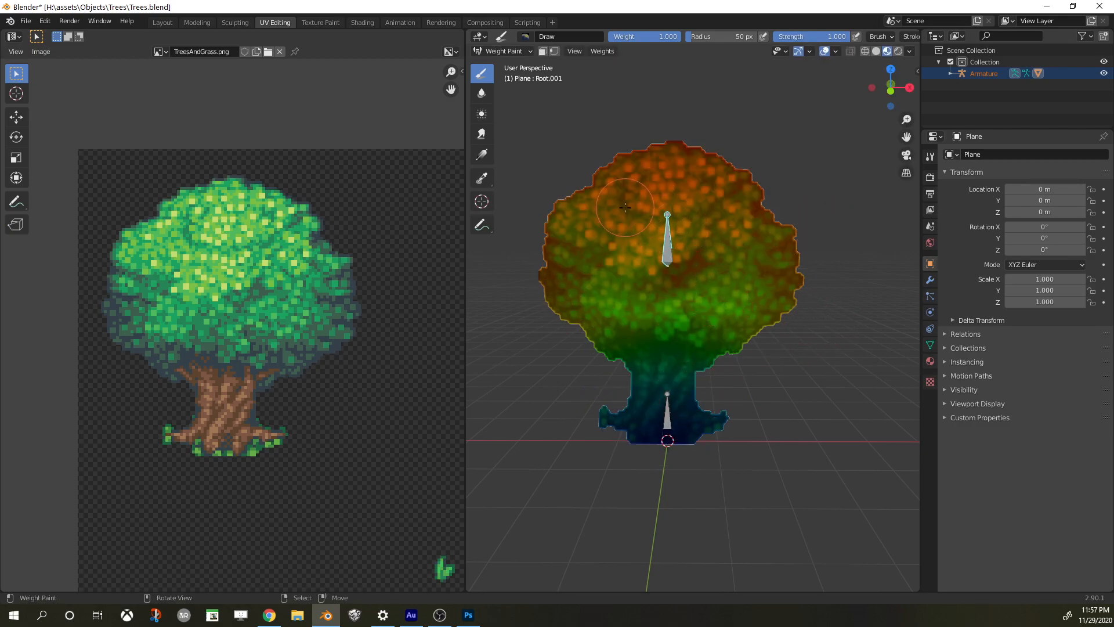
{"action": "key", "text": "g"}
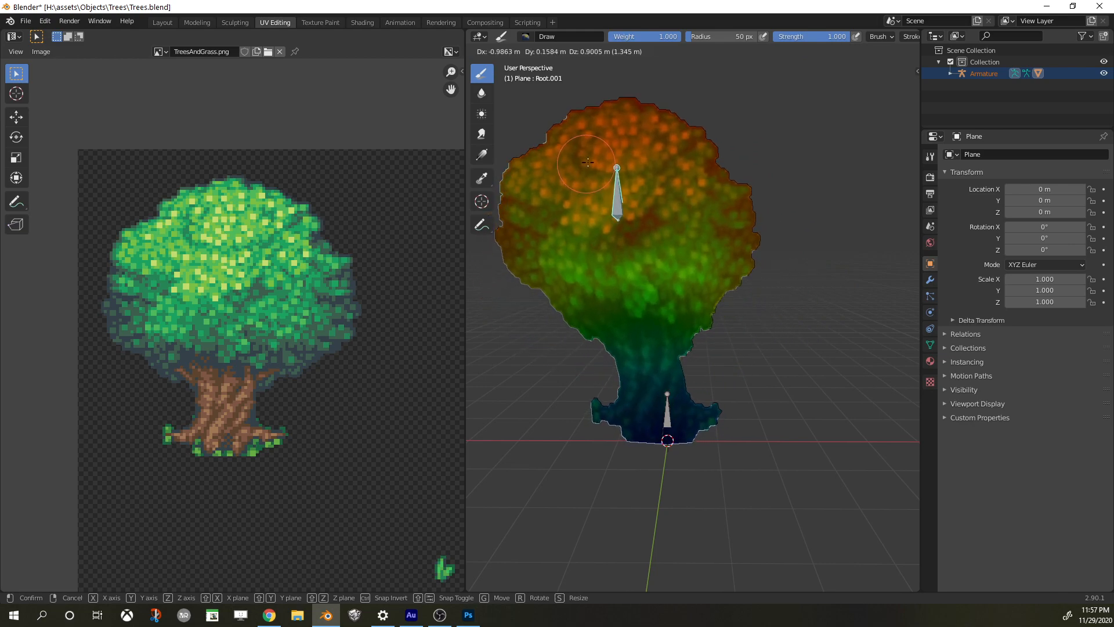
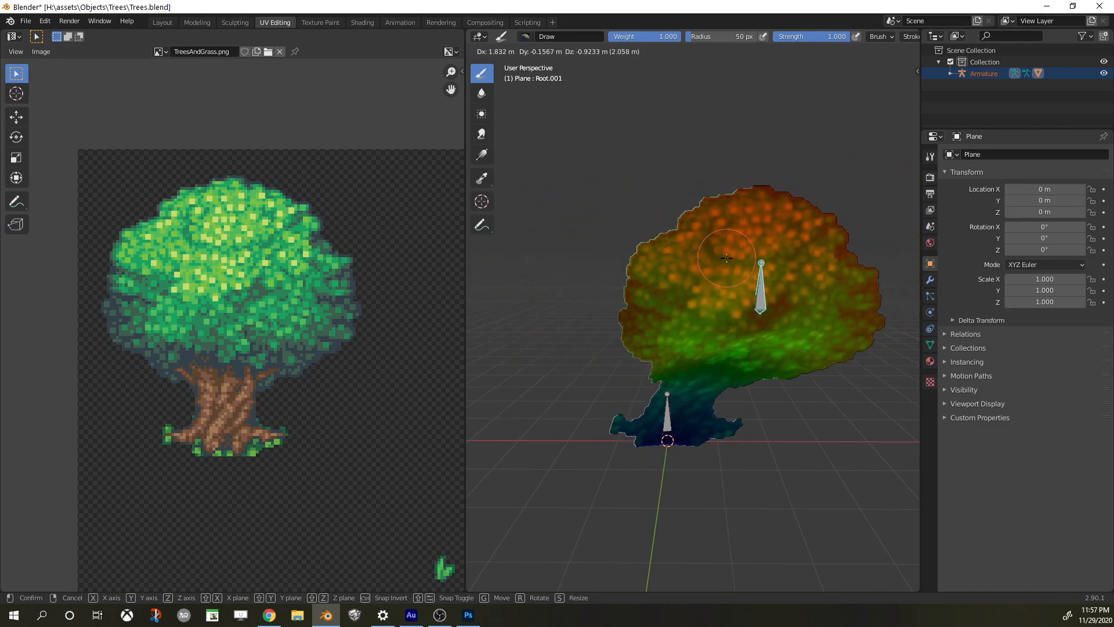
{"action": "right_click", "coordinate": [658, 209]}
{"action": "left_click", "coordinate": [667, 403], "text": "ctrl"}
{"action": "left_click", "coordinate": [665, 242], "text": "ctrl"}
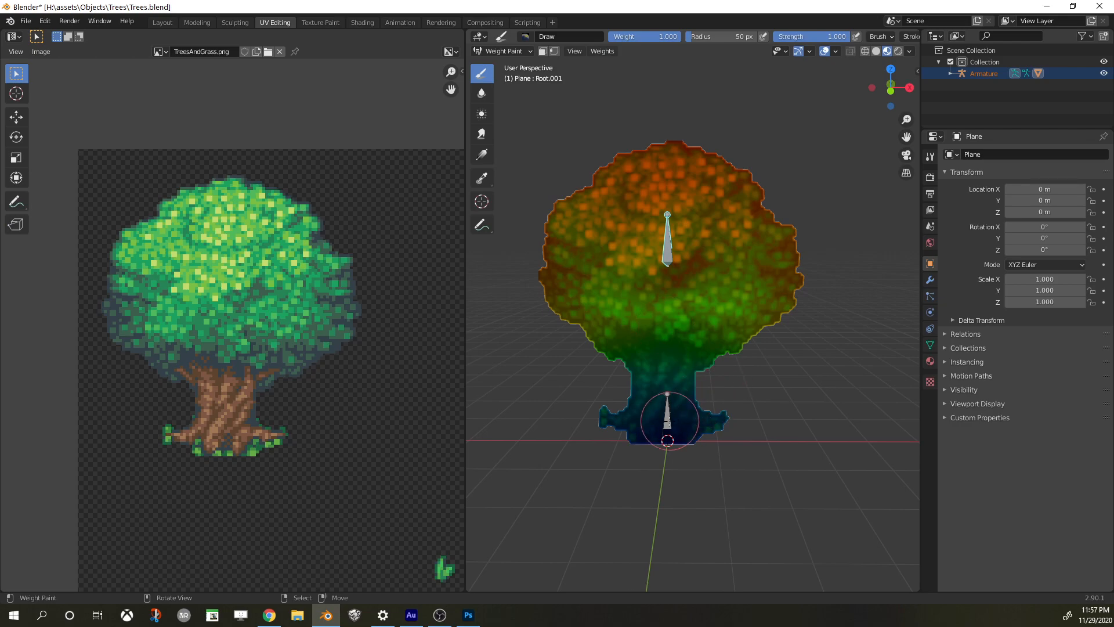
{"action": "left_click", "coordinate": [668, 419], "text": "ctrl"}
{"action": "left_click", "coordinate": [667, 243], "text": "ctrl"}
{"action": "left_click", "coordinate": [668, 415], "text": "ctrl"}
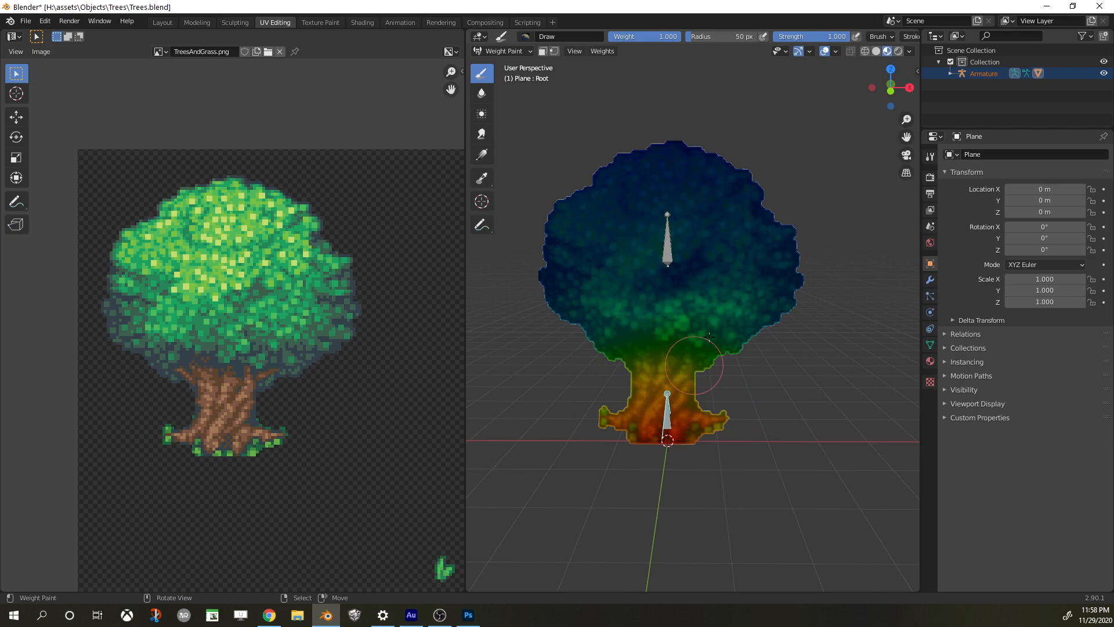
Enlarge the 3D viewport on both sides and bring up the weight paint options that contain Auto Normalize
{"action": "left_click_drag", "start_coordinate": [467, 238], "coordinate": [385, 243]}
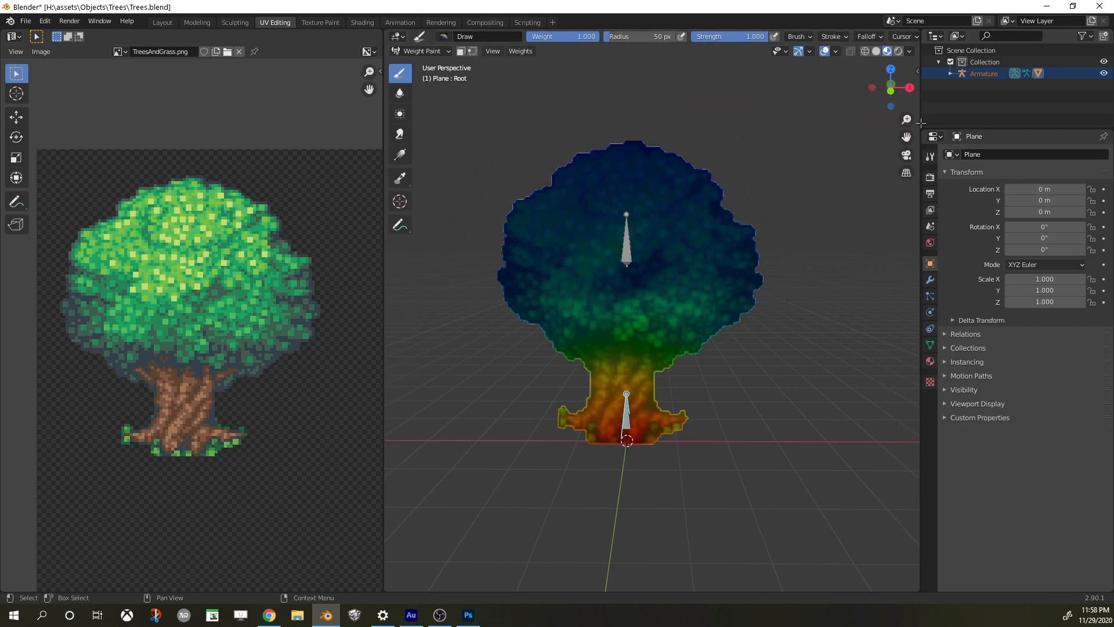
{"action": "left_click_drag", "start_coordinate": [921, 188], "coordinate": [996, 191]}
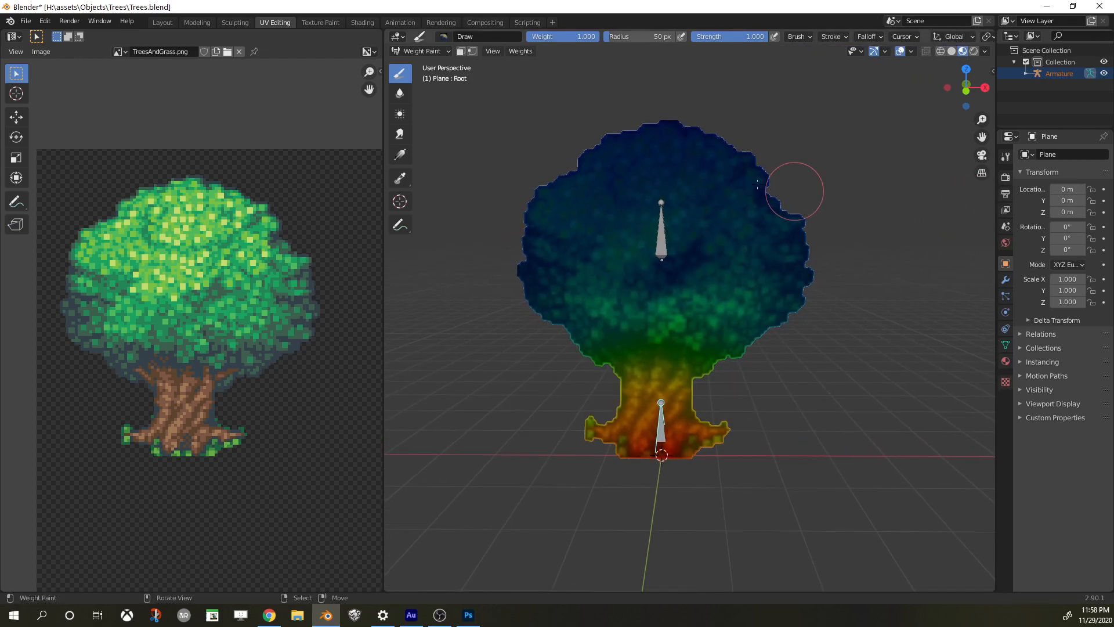
{"action": "middle_click_drag", "start_coordinate": [892, 40], "coordinate": [735, 40]}
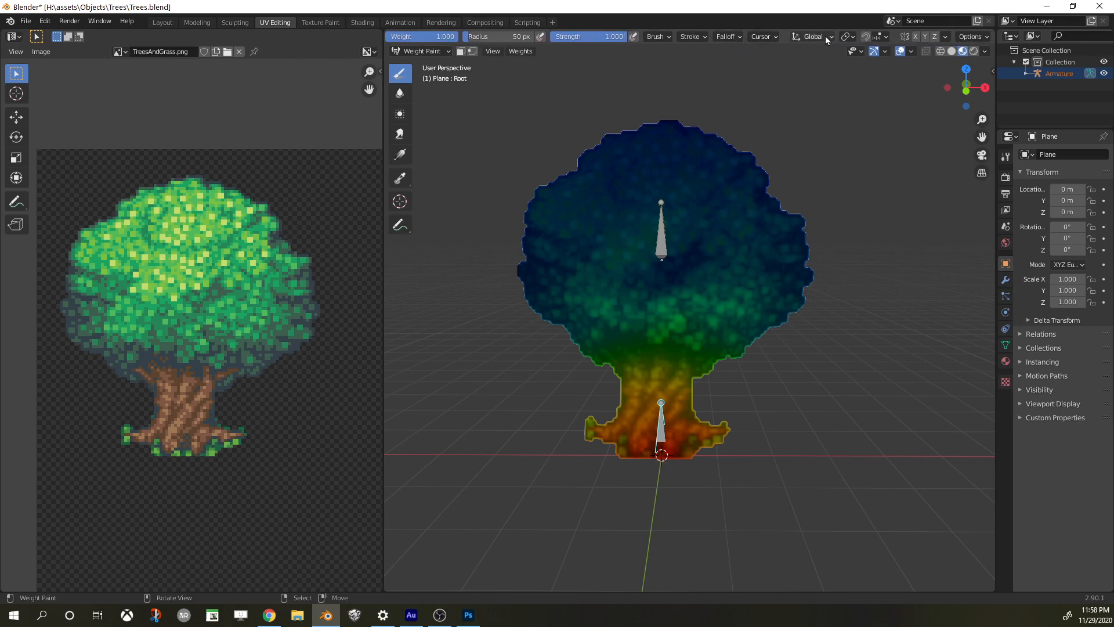
{"action": "left_click", "coordinate": [978, 37]}
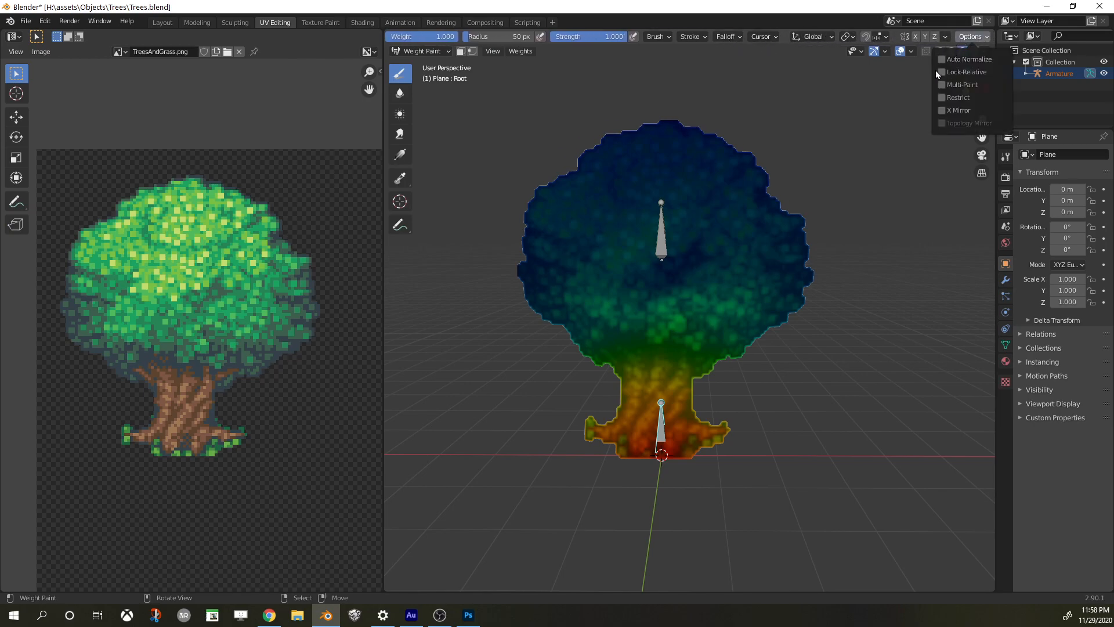
{"action": "left_click", "coordinate": [983, 38]}
{"action": "left_click", "coordinate": [983, 38]}
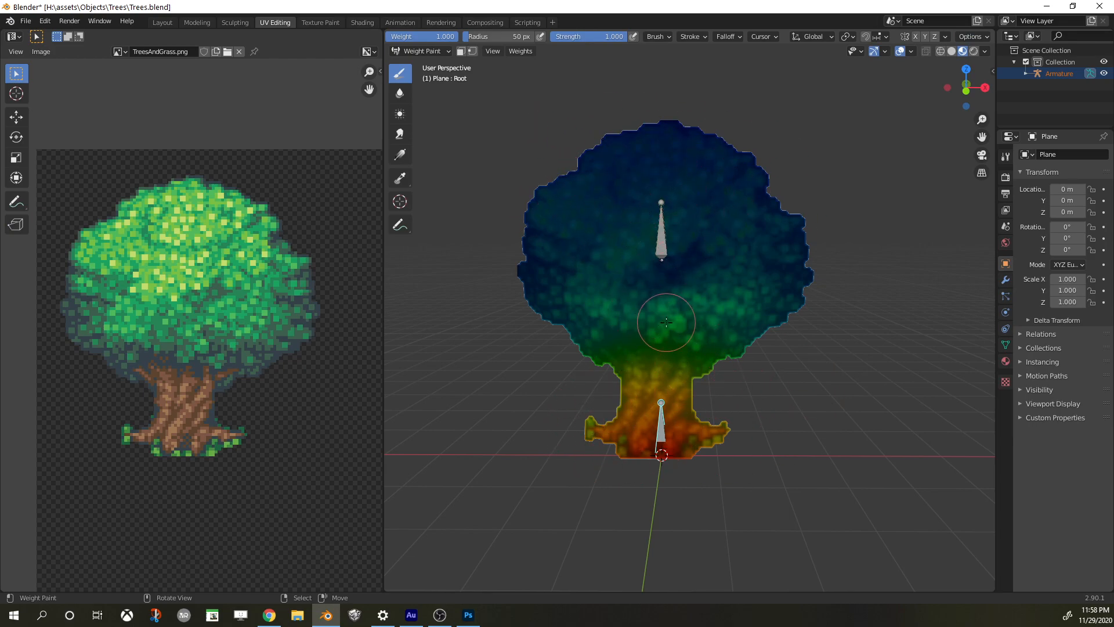
Paint the Root bone's influence over the lower trunk and roots with the Draw brush at weight 1.000
{"action": "left_click", "coordinate": [662, 244], "text": "ctrl"}
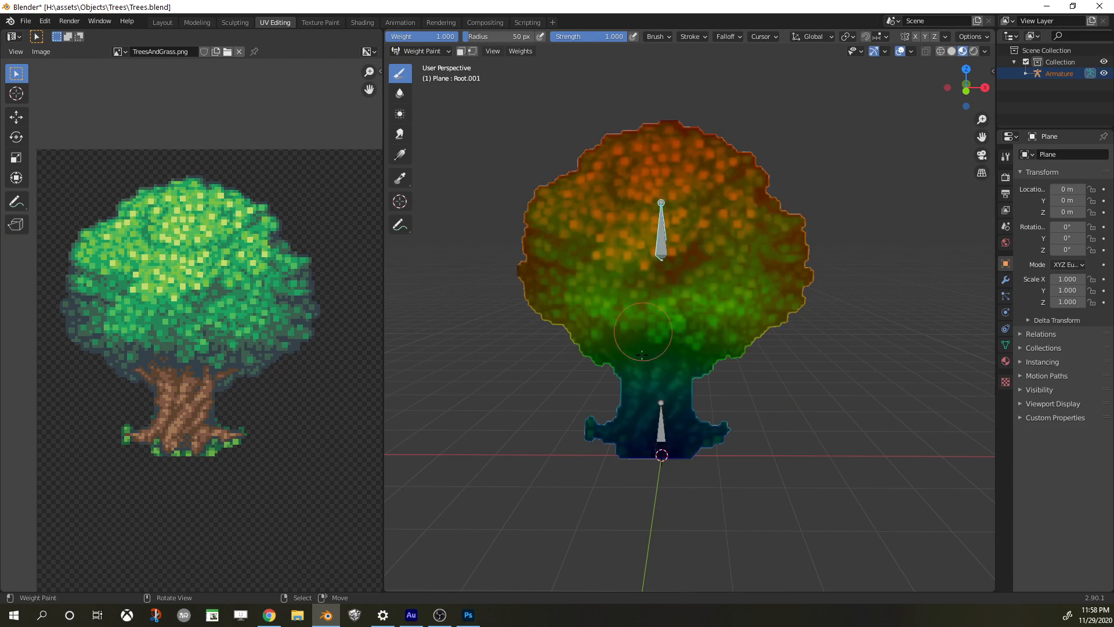
{"action": "left_click", "coordinate": [662, 429], "text": "ctrl"}
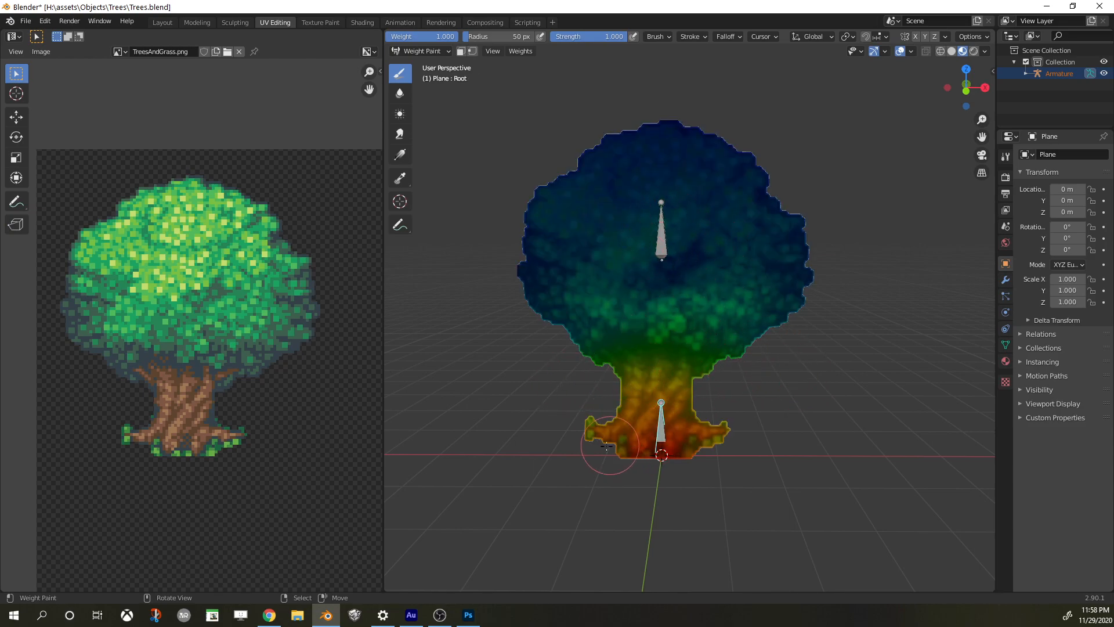
{"action": "middle_click_drag", "start_coordinate": [793, 445], "coordinate": [625, 460]}
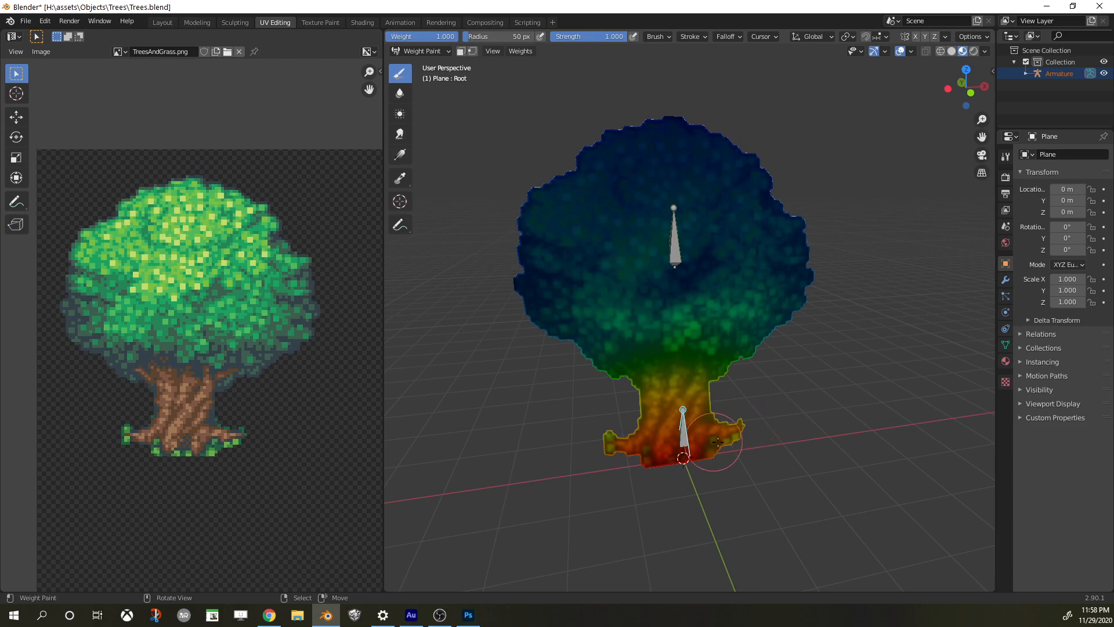
{"action": "mouse_move", "coordinate": [657, 425]}
{"action": "left_mouse_down"}
{"action": "mouse_move", "coordinate": [721, 427]}
{"action": "mouse_move", "coordinate": [626, 417]}
{"action": "mouse_move", "coordinate": [754, 392]}
{"action": "mouse_move", "coordinate": [577, 419]}
{"action": "mouse_move", "coordinate": [728, 427]}
{"action": "mouse_move", "coordinate": [645, 454]}
{"action": "mouse_move", "coordinate": [672, 452]}
{"action": "left_mouse_up"}
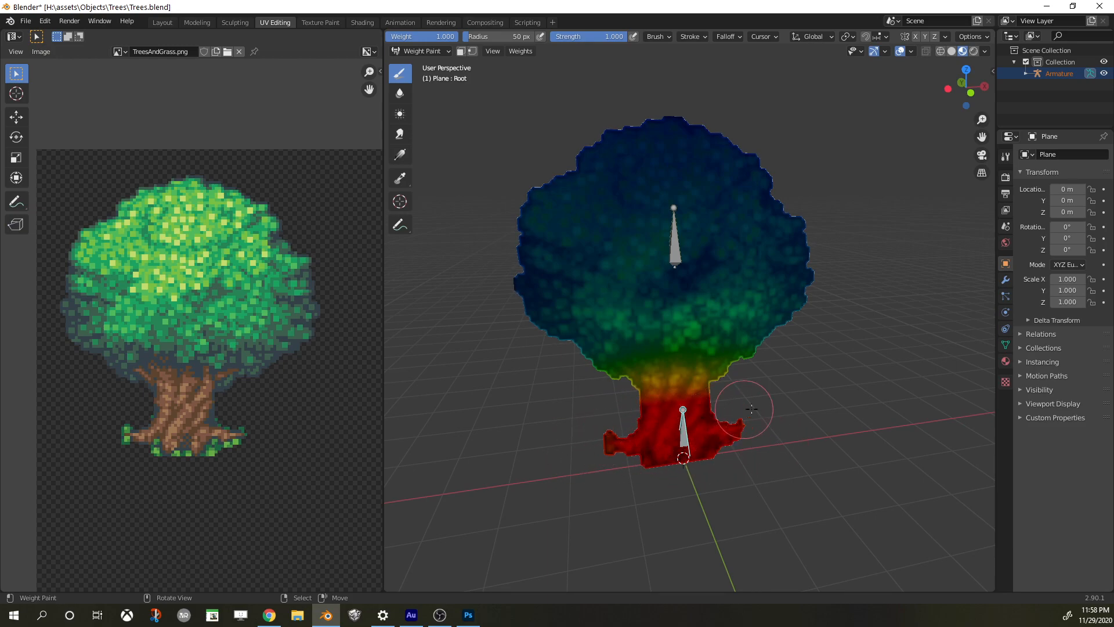
Test the repainted trunk by temporarily moving the upper bone sideways and cancelling the move
{"action": "mouse_move", "coordinate": [833, 422]}
{"action": "middle_mouse_down"}
{"action": "mouse_move", "coordinate": [754, 418]}
{"action": "mouse_move", "coordinate": [818, 415]}
{"action": "middle_mouse_up"}
{"action": "left_click", "coordinate": [658, 251], "text": "ctrl"}
{"action": "key", "text": "g"}
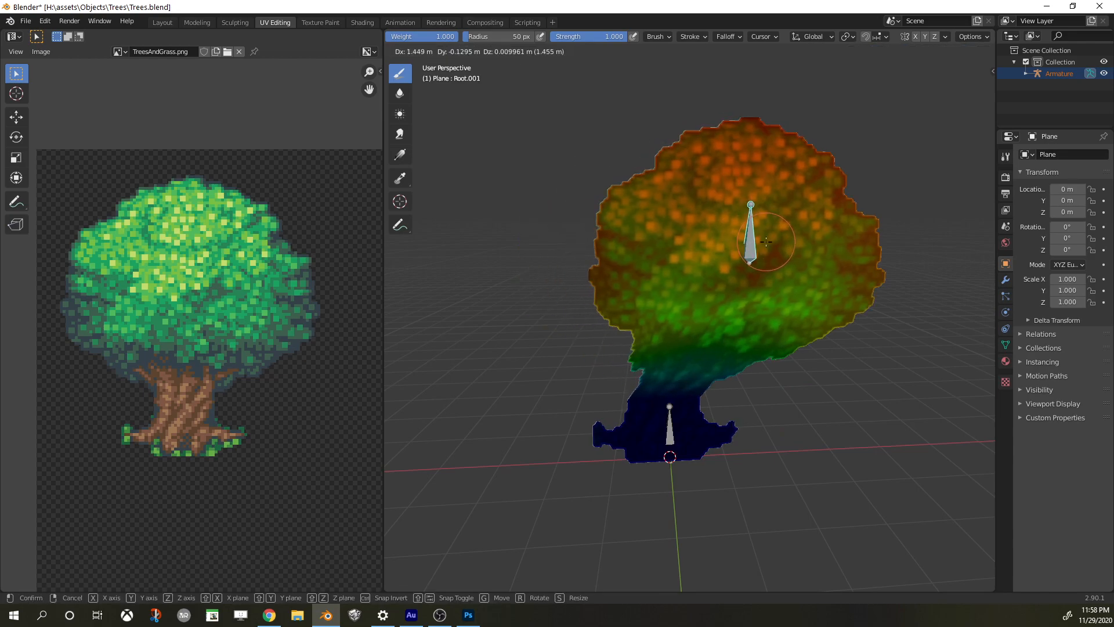
{"action": "key", "text": "Escape"}
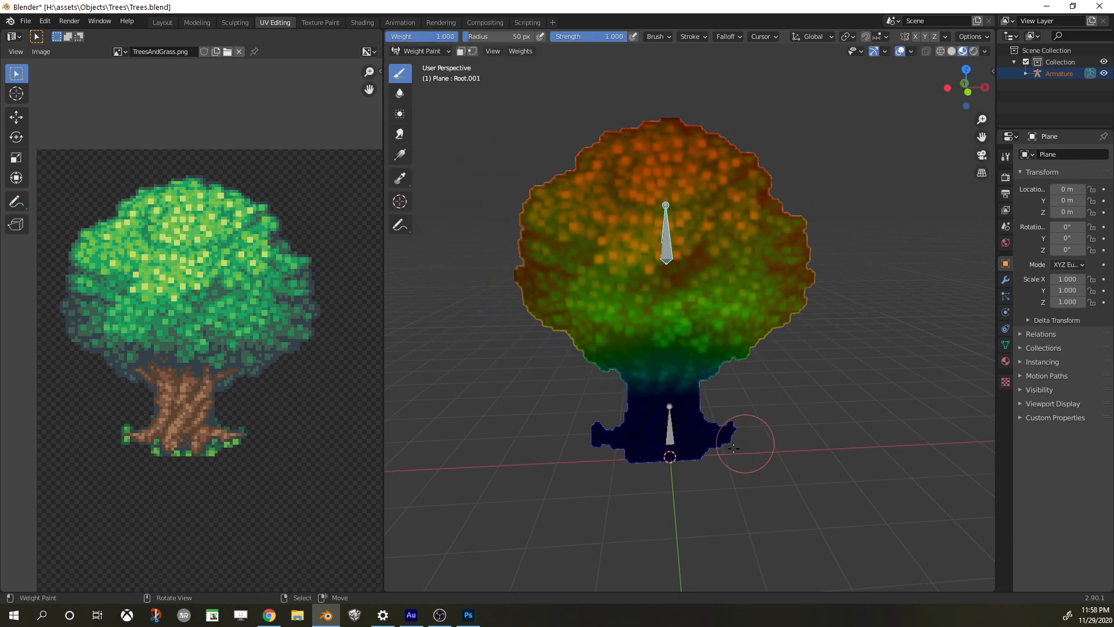
Inspect the Root bone's painted weights from several angles, in Solid shading and again in Material Preview
{"action": "left_click", "coordinate": [670, 435], "text": "ctrl"}
{"action": "mouse_move", "coordinate": [670, 442]}
{"action": "middle_mouse_down"}
{"action": "mouse_move", "coordinate": [696, 460]}
{"action": "mouse_move", "coordinate": [861, 450]}
{"action": "mouse_move", "coordinate": [839, 444]}
{"action": "middle_mouse_up"}
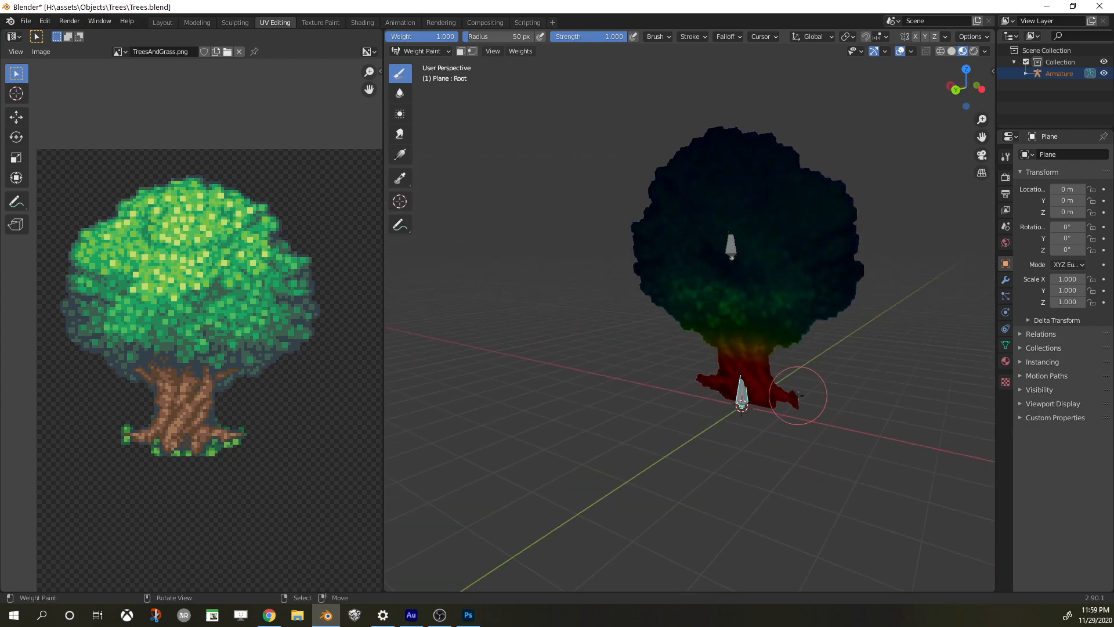
{"action": "middle_click_drag", "start_coordinate": [712, 393], "coordinate": [638, 413]}
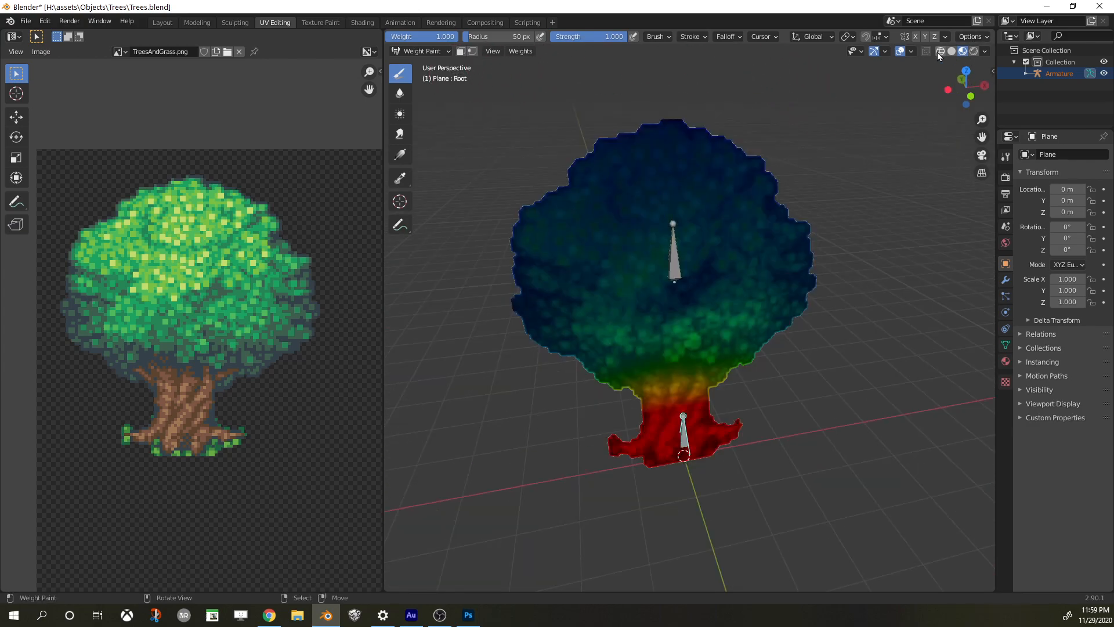
{"action": "left_click", "coordinate": [951, 51]}
{"action": "mouse_move", "coordinate": [857, 219]}
{"action": "middle_mouse_down"}
{"action": "mouse_move", "coordinate": [696, 228]}
{"action": "mouse_move", "coordinate": [749, 373]}
{"action": "mouse_move", "coordinate": [749, 296]}
{"action": "mouse_move", "coordinate": [838, 341]}
{"action": "middle_mouse_up"}
{"action": "mouse_move", "coordinate": [612, 341]}
{"action": "middle_mouse_down"}
{"action": "mouse_move", "coordinate": [792, 342]}
{"action": "mouse_move", "coordinate": [772, 334]}
{"action": "mouse_move", "coordinate": [838, 324]}
{"action": "middle_mouse_up"}
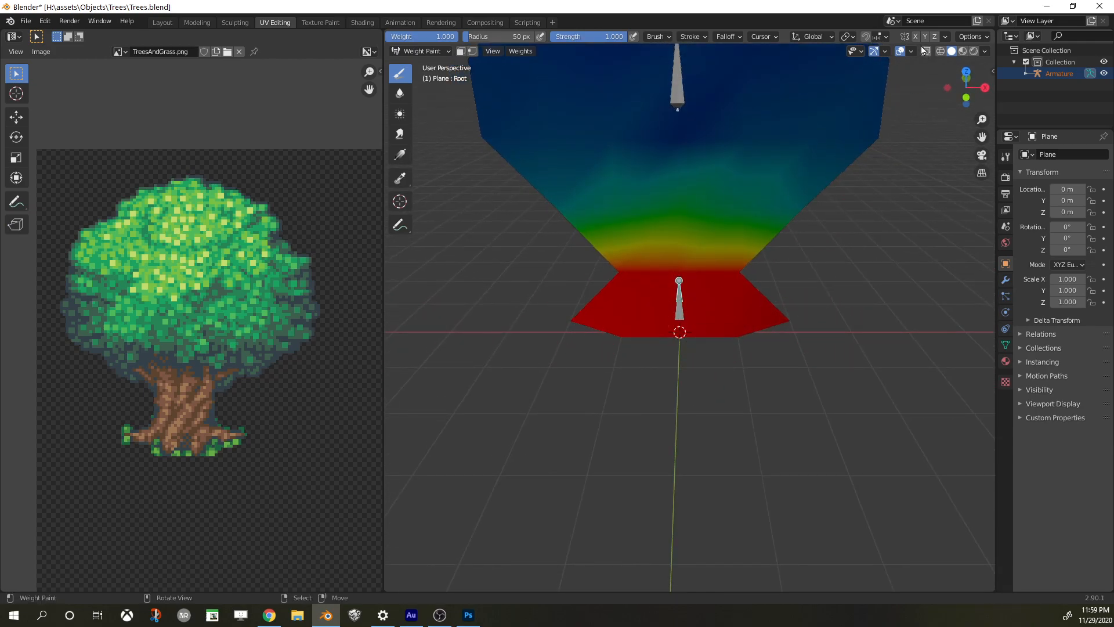
{"action": "left_click", "coordinate": [962, 52]}
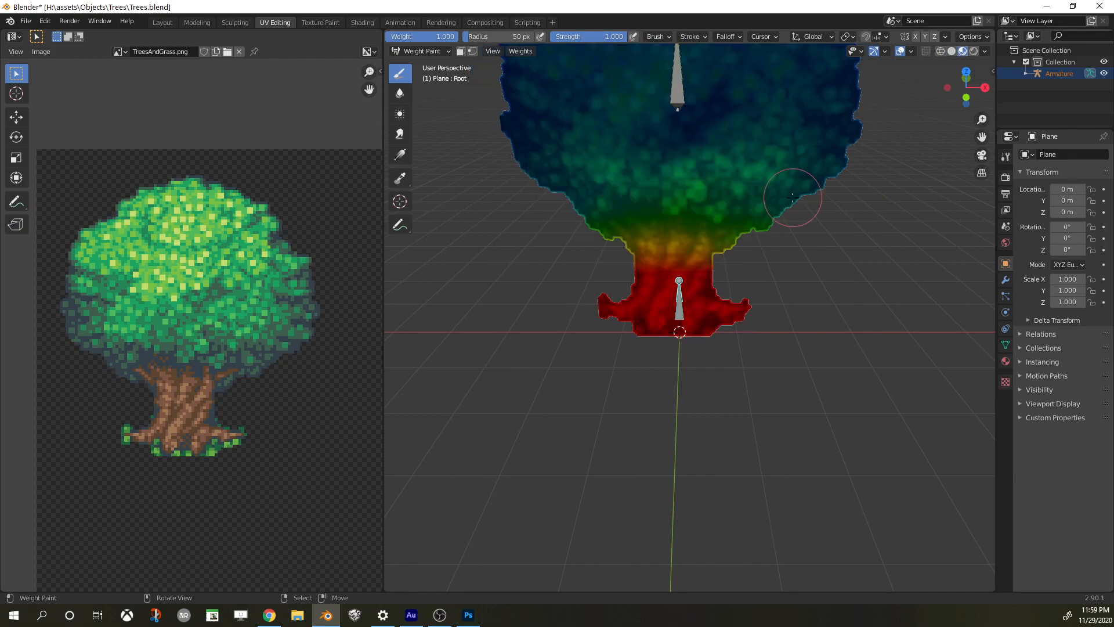
Test the upper bone's effect on the foliage with a temporary move and a temporary rotation, cancelling both
{"action": "right_click", "coordinate": [679, 84]}
{"action": "scroll", "coordinate": [790, 198], "scroll_direction": "down", "scroll_amount": 3}
{"action": "key", "text": "g"}
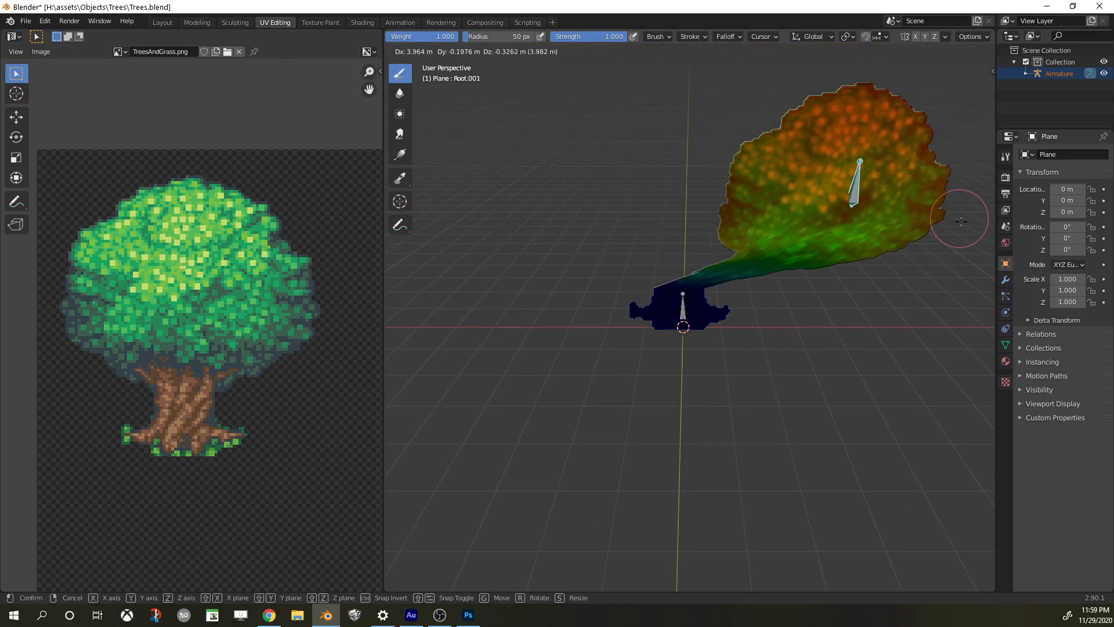
{"action": "right_click", "coordinate": [840, 201]}
{"action": "key", "text": "r"}
{"action": "right_click", "coordinate": [881, 185]}
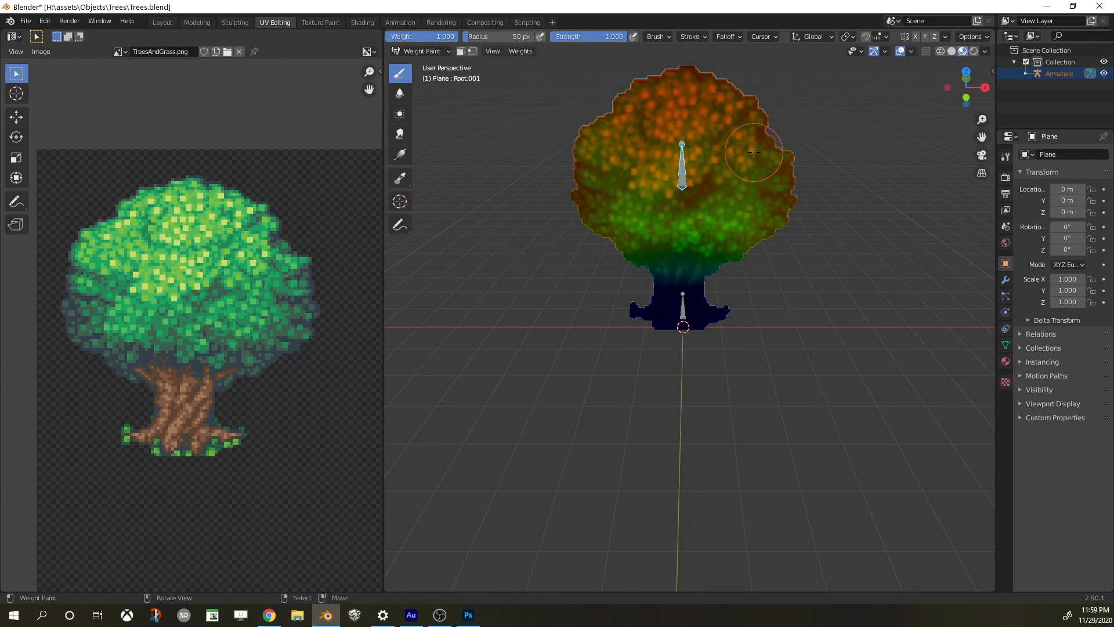
Examine the tree plane's mesh in Edit Mode from several angles, and return to Weight Paint mode
{"action": "key", "text": "Tab"}
{"action": "scroll", "coordinate": [707, 152], "scroll_direction": "up", "scroll_amount": 5}
{"action": "scroll", "coordinate": [706, 151], "scroll_direction": "down", "scroll_amount": 5}
{"action": "middle_click_drag", "start_coordinate": [706, 152], "coordinate": [719, 235]}
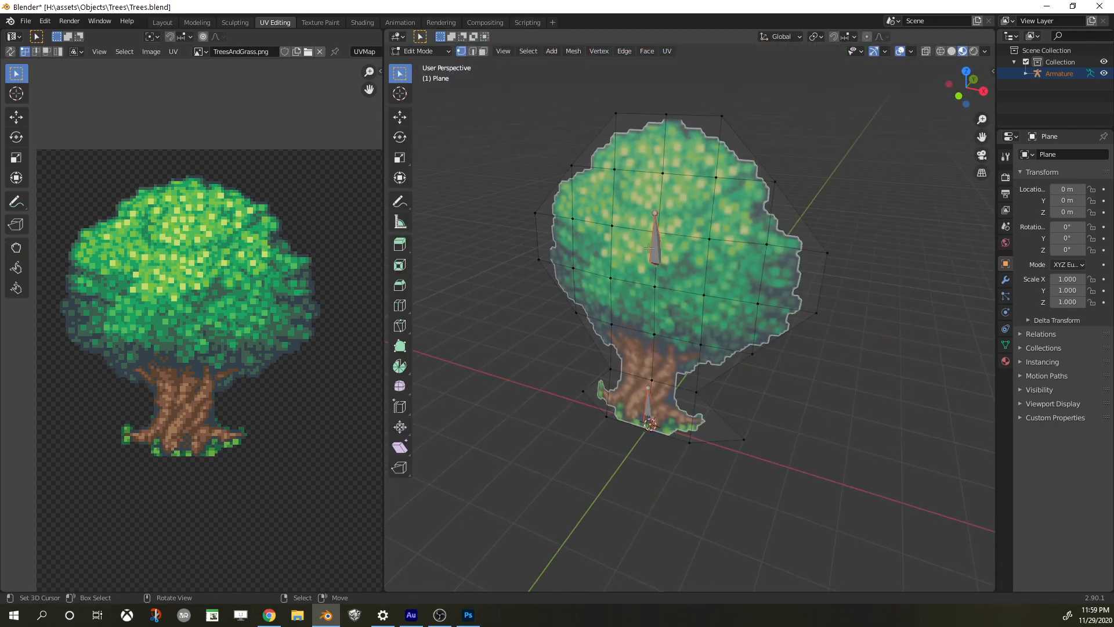
{"action": "middle_click_drag", "start_coordinate": [648, 248], "coordinate": [701, 245]}
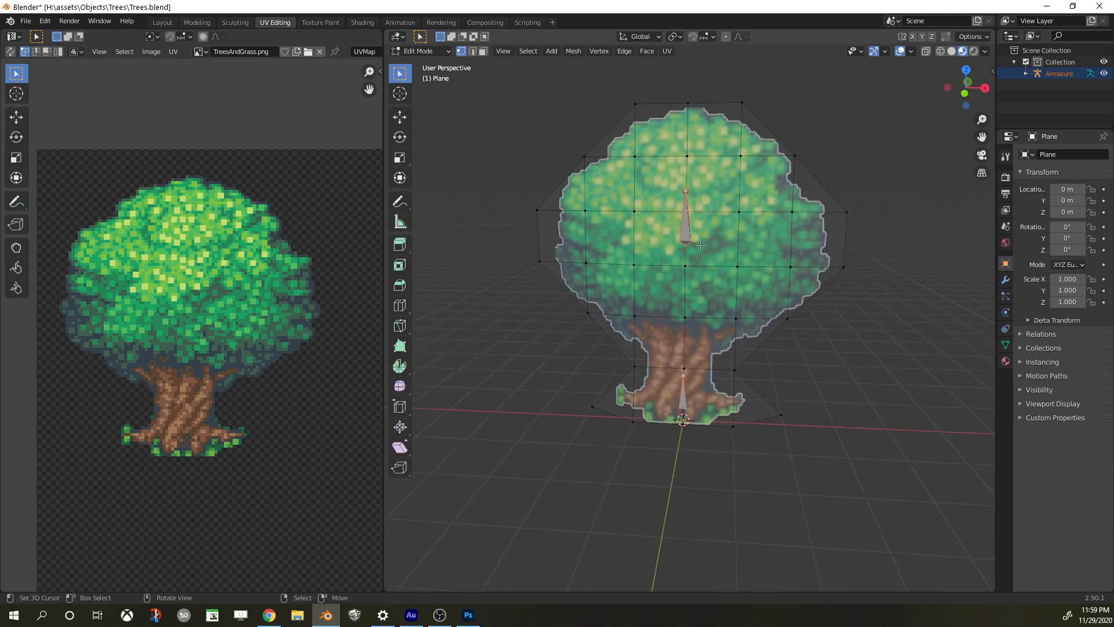
{"action": "middle_click_drag", "start_coordinate": [764, 189], "coordinate": [692, 274]}
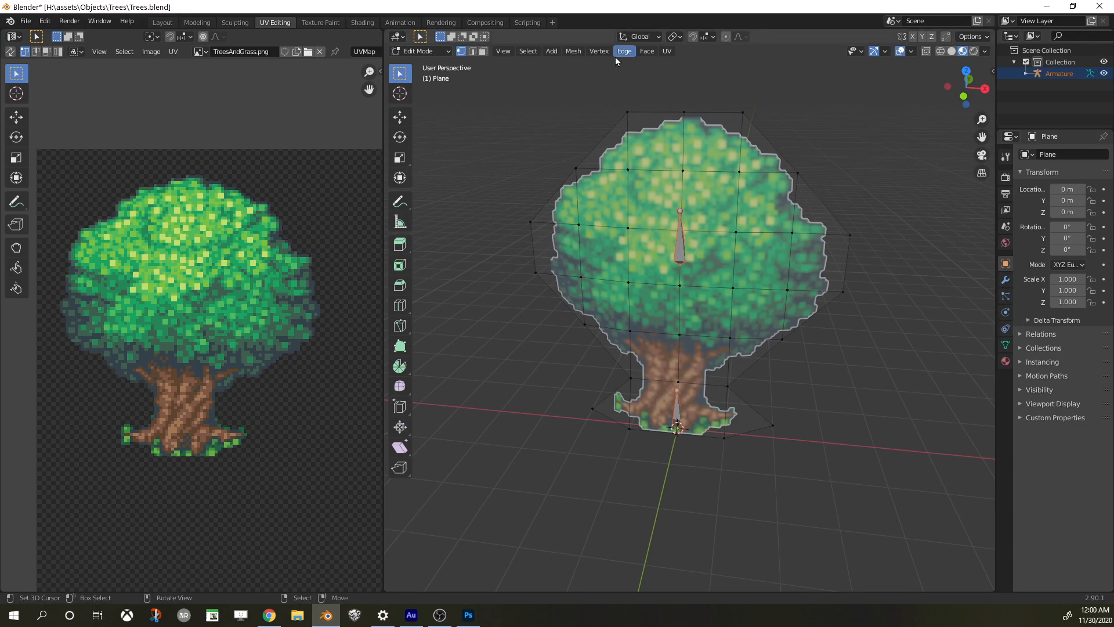
{"action": "key", "text": "Tab"}
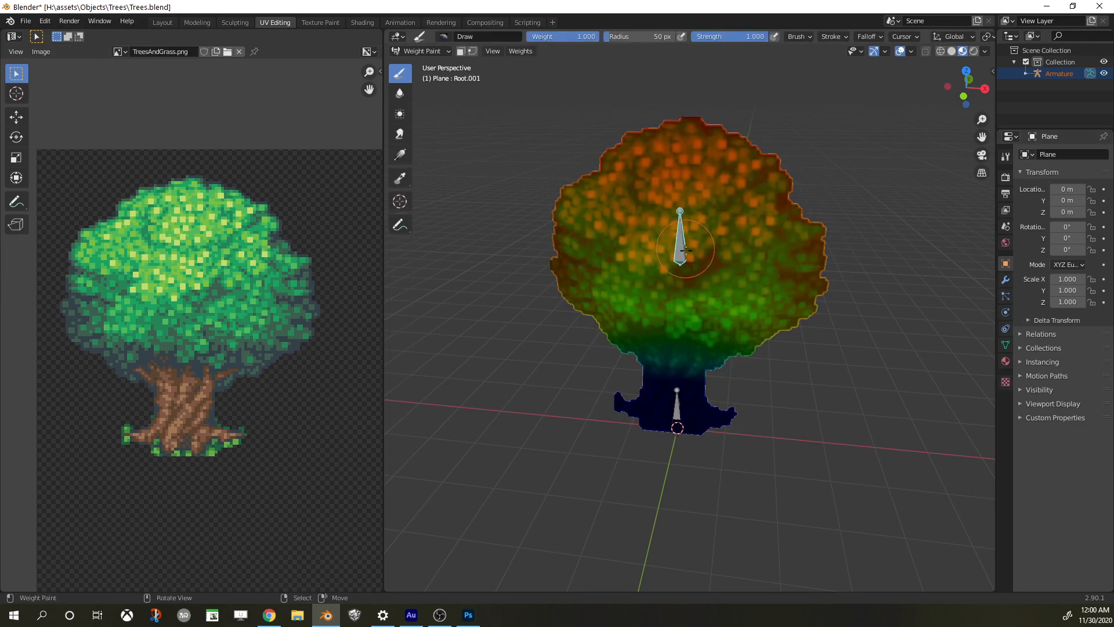
Switch the tree plane to Object Mode and select the armature
{"action": "left_click", "coordinate": [426, 51]}
{"action": "left_click", "coordinate": [427, 65]}
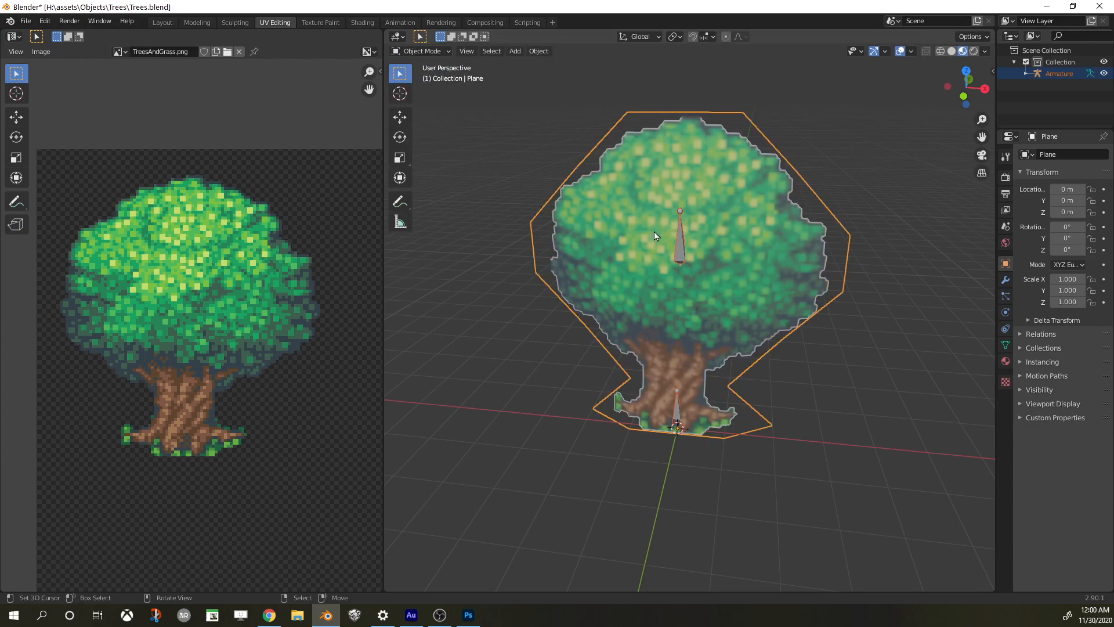
{"action": "left_click", "coordinate": [682, 247]}
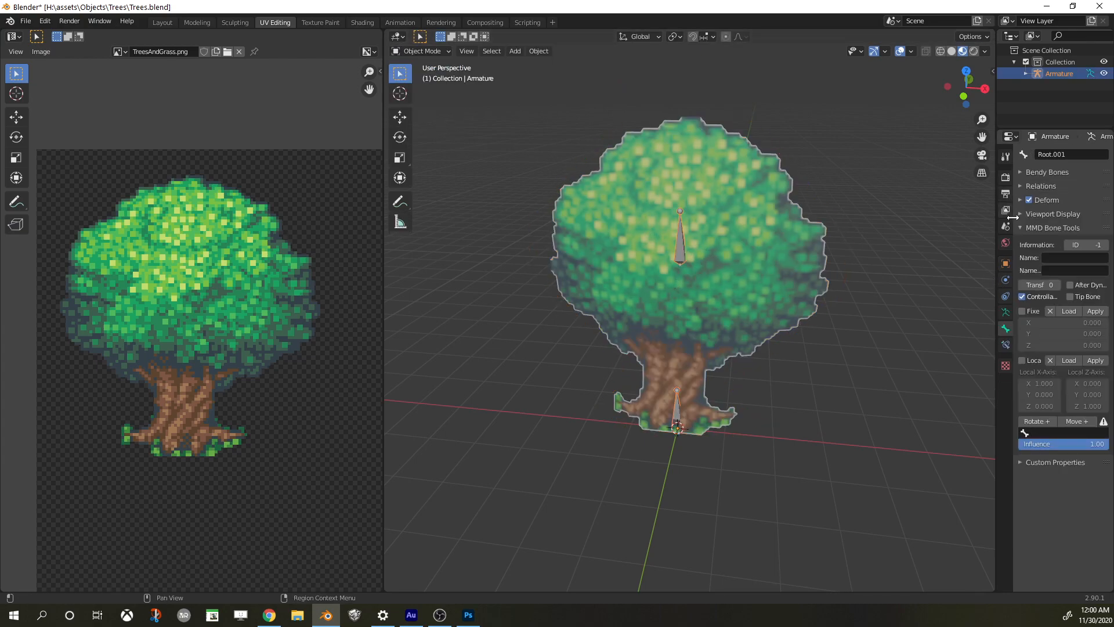
Put the armature in Edit Mode with a wider properties area and set the upper bone Root.001's parent to Root
{"action": "left_click_drag", "start_coordinate": [994, 347], "coordinate": [919, 347]}
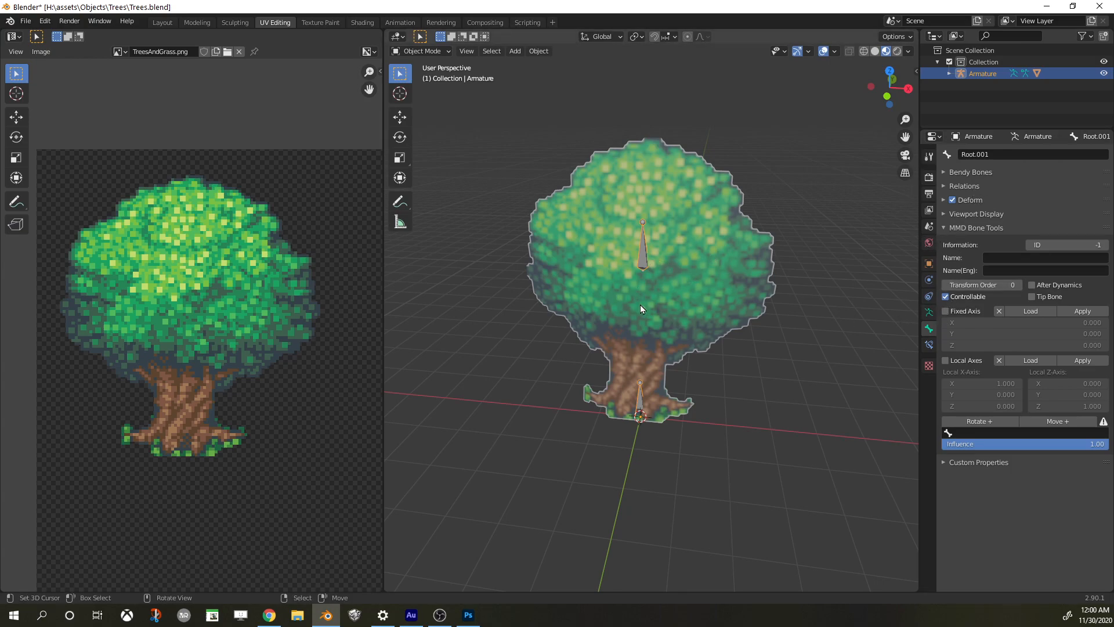
{"action": "key", "text": "Tab"}
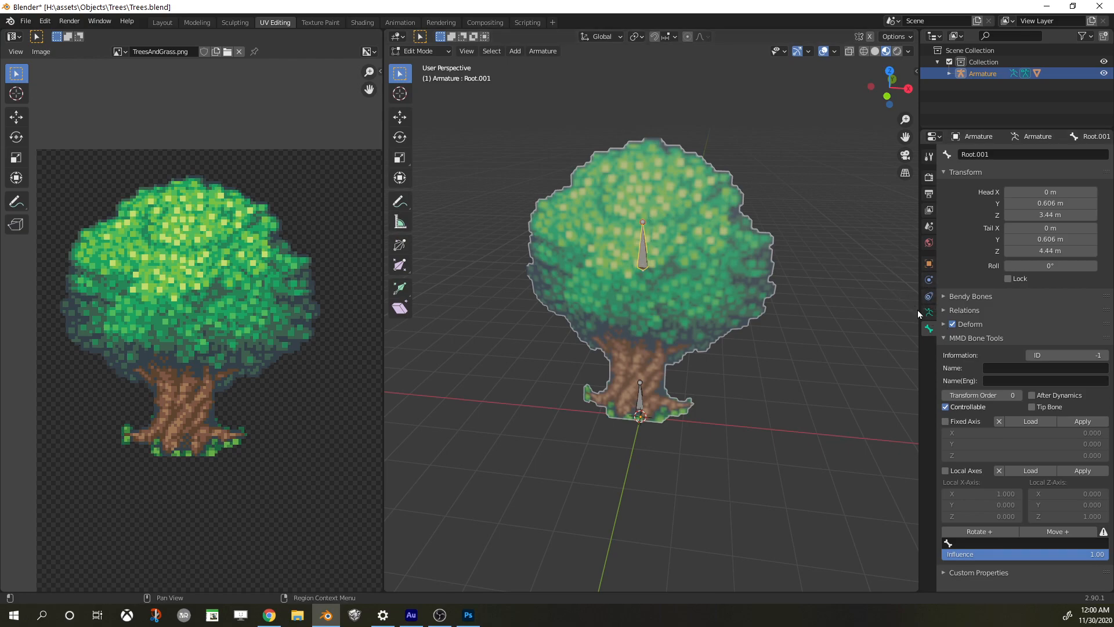
{"action": "left_click_drag", "start_coordinate": [919, 311], "coordinate": [842, 318]}
{"action": "left_click", "coordinate": [862, 311]}
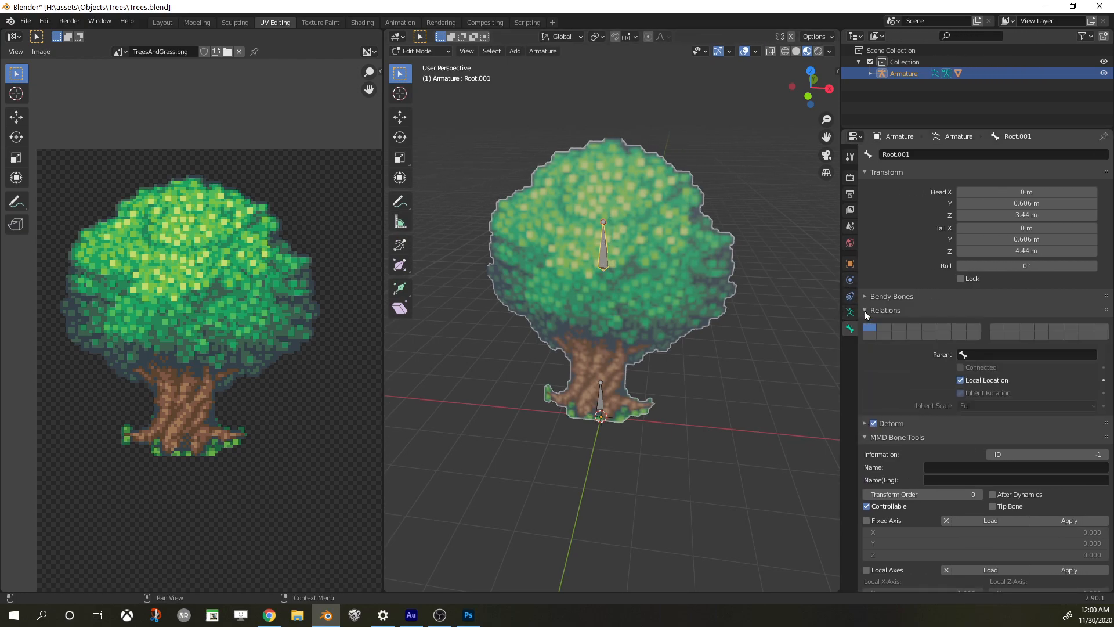
{"action": "left_click", "coordinate": [1005, 353]}
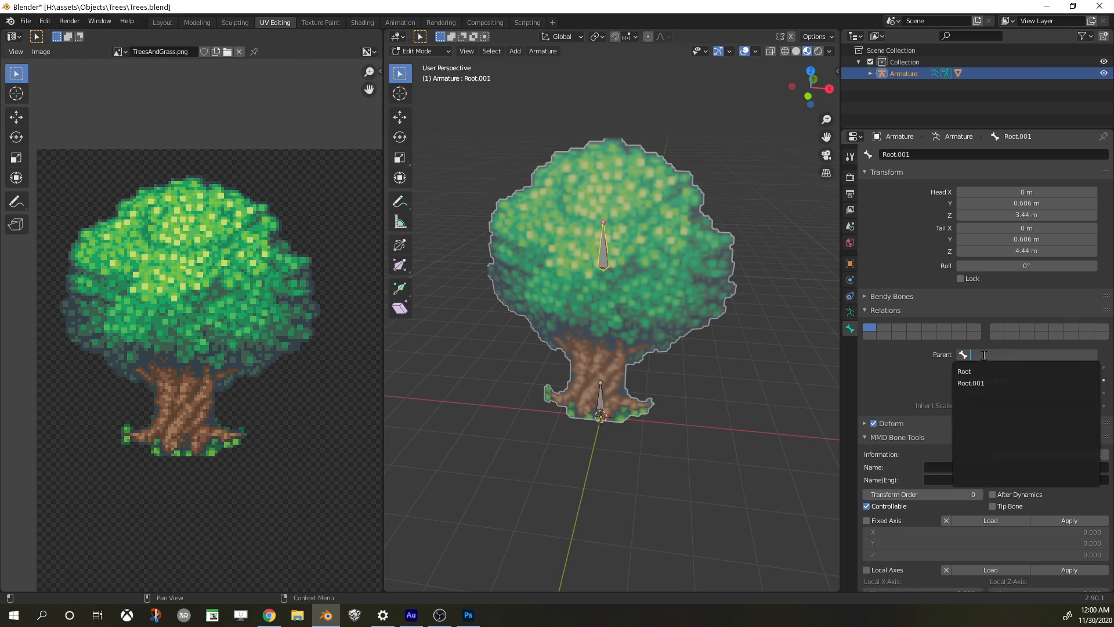
{"action": "left_click", "coordinate": [977, 372]}
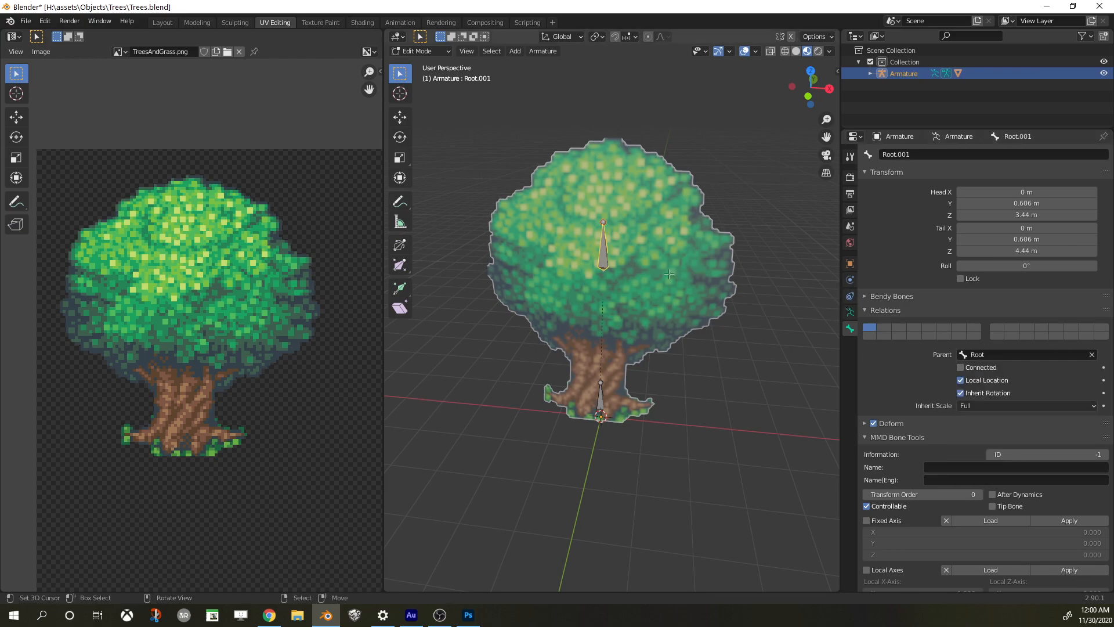
Rename the upper bone as Leaves
{"action": "left_click", "coordinate": [911, 154]}
{"action": "type", "text": "Leaves"}
{"action": "key", "text": "Return"}
Move the Leaves bone up along Z to the treetop, with its head at about 4.79 m, and check it from the front
{"action": "key", "text": "g"}
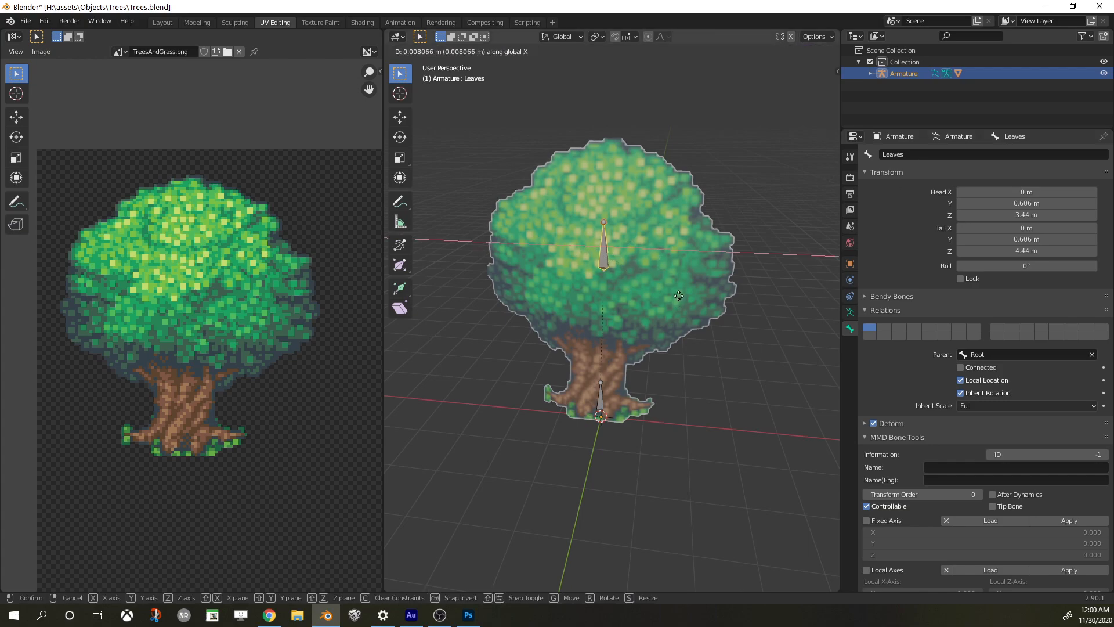
{"action": "key", "text": "Escape"}
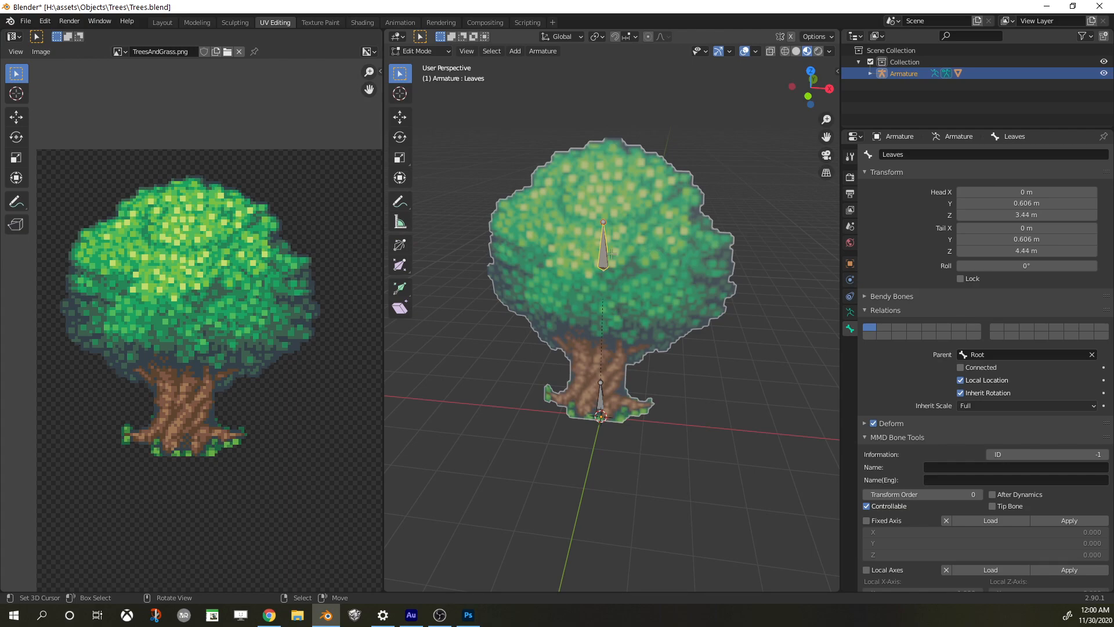
{"action": "key", "text": "g"}
{"action": "key", "text": "z"}
{"action": "left_click", "coordinate": [633, 193]}
{"action": "middle_click_drag", "start_coordinate": [637, 196], "coordinate": [662, 197]}
{"action": "left_click", "coordinate": [629, 188]}
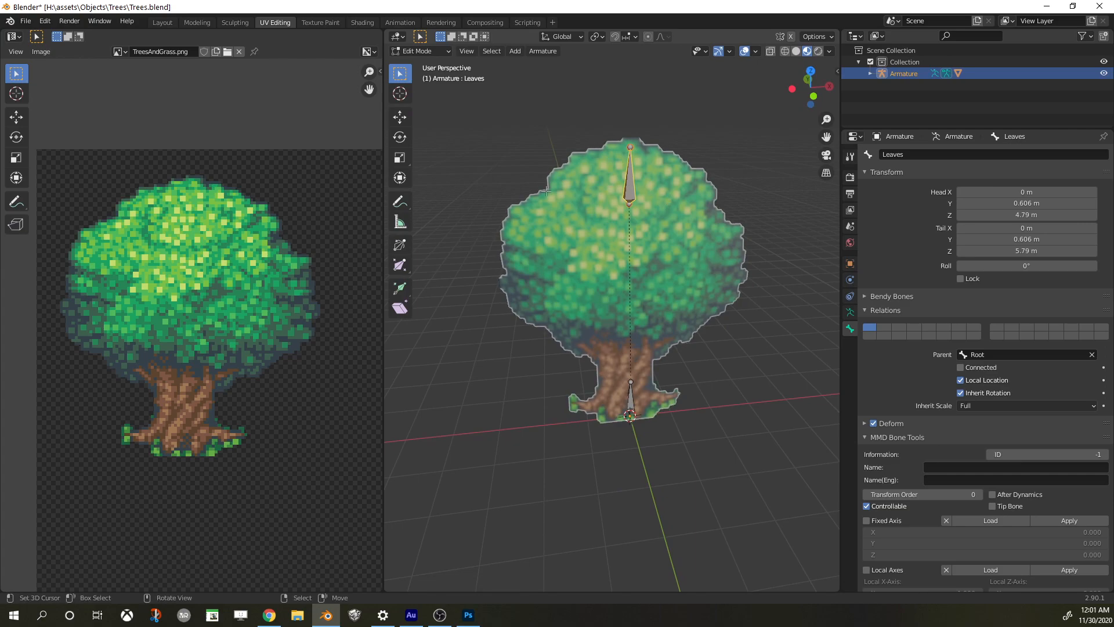
{"action": "middle_click_drag", "start_coordinate": [631, 146], "coordinate": [623, 166]}
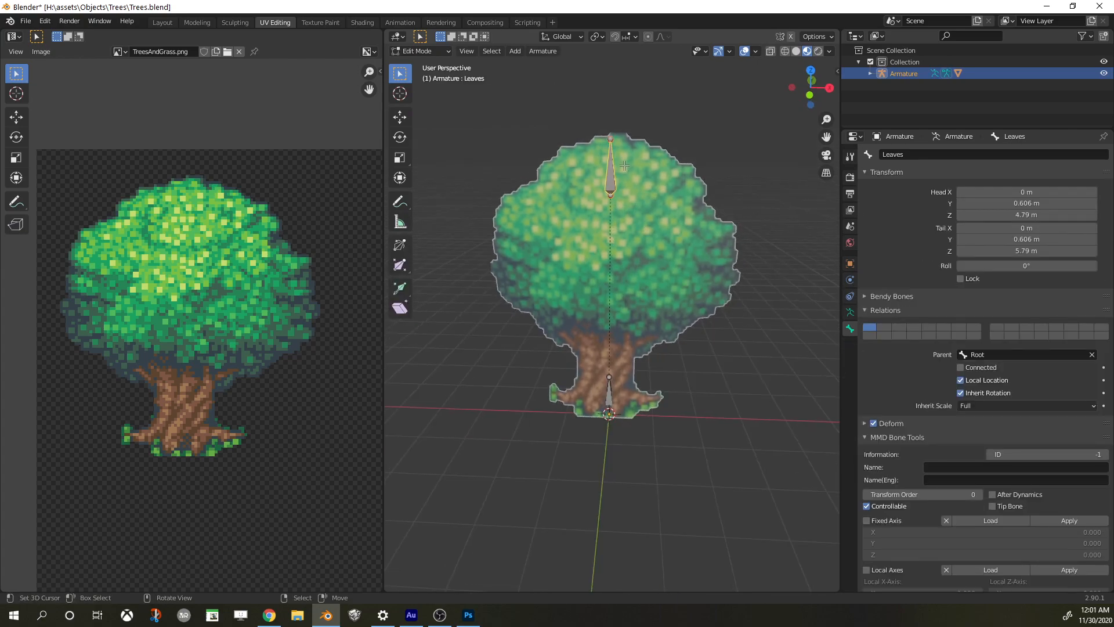
{"action": "key", "text": "KP_1"}
{"action": "scroll", "coordinate": [575, 296], "scroll_direction": "up", "scroll_amount": 4}
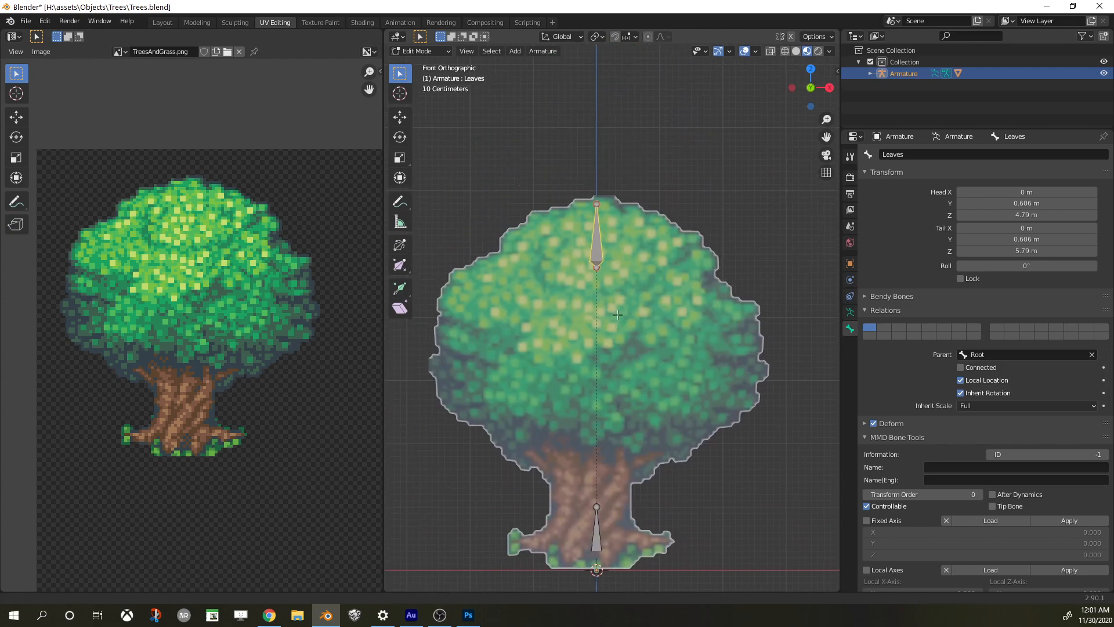
{"action": "middle_click_drag", "start_coordinate": [573, 298], "coordinate": [583, 265], "text": "shift"}
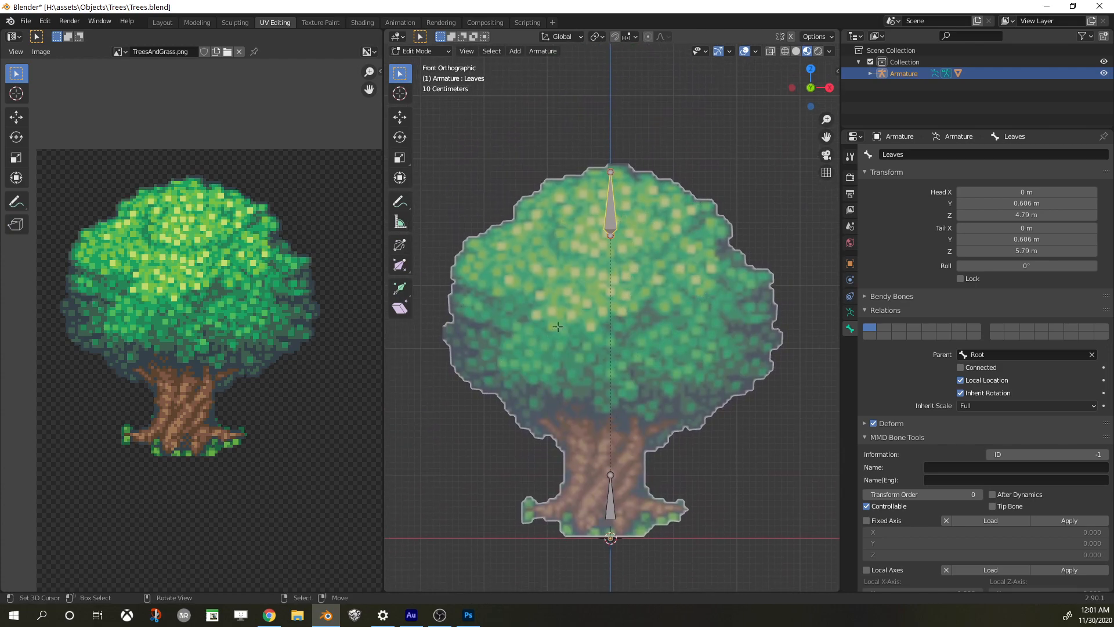
Deselect all bones, switch the armature to Pose Mode, and test the Leaves bone with a temporary rotation, cancelling it
{"action": "key", "text": "alt+a"}
{"action": "left_click", "coordinate": [423, 51]}
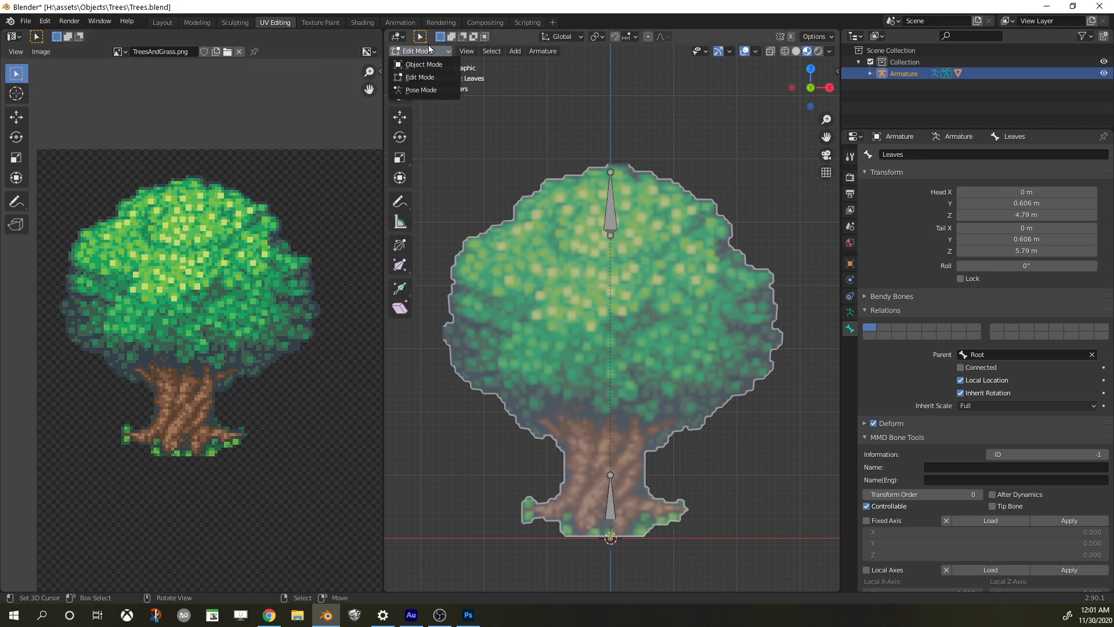
{"action": "left_click", "coordinate": [429, 50]}
{"action": "left_click", "coordinate": [415, 52]}
{"action": "left_click", "coordinate": [425, 95]}
{"action": "left_click", "coordinate": [616, 220]}
{"action": "key", "text": "g"}
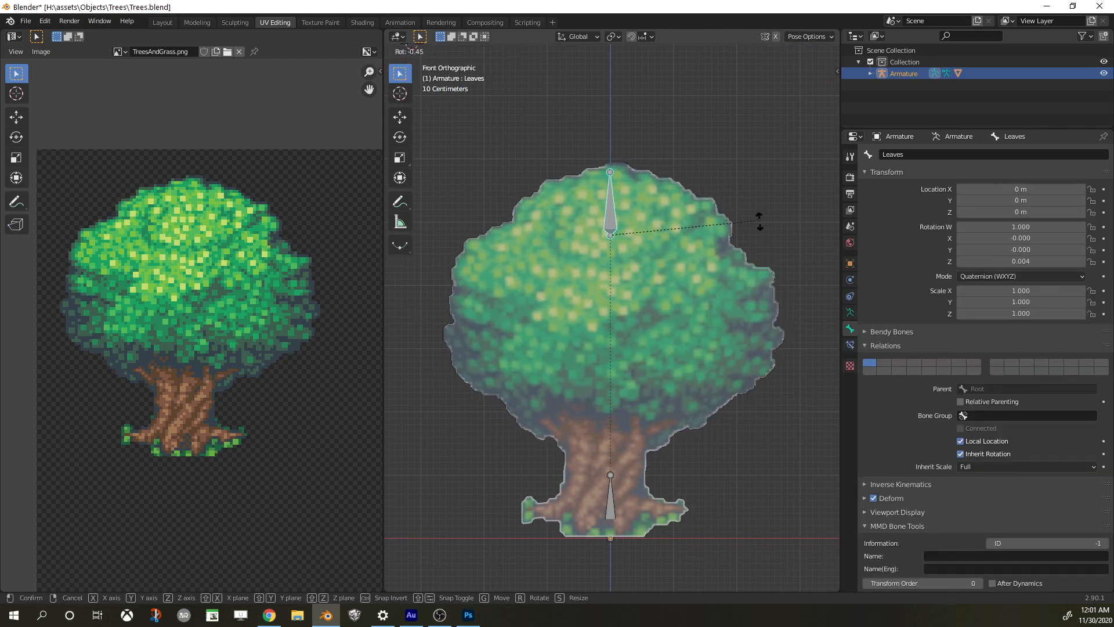
{"action": "key", "text": "Escape"}
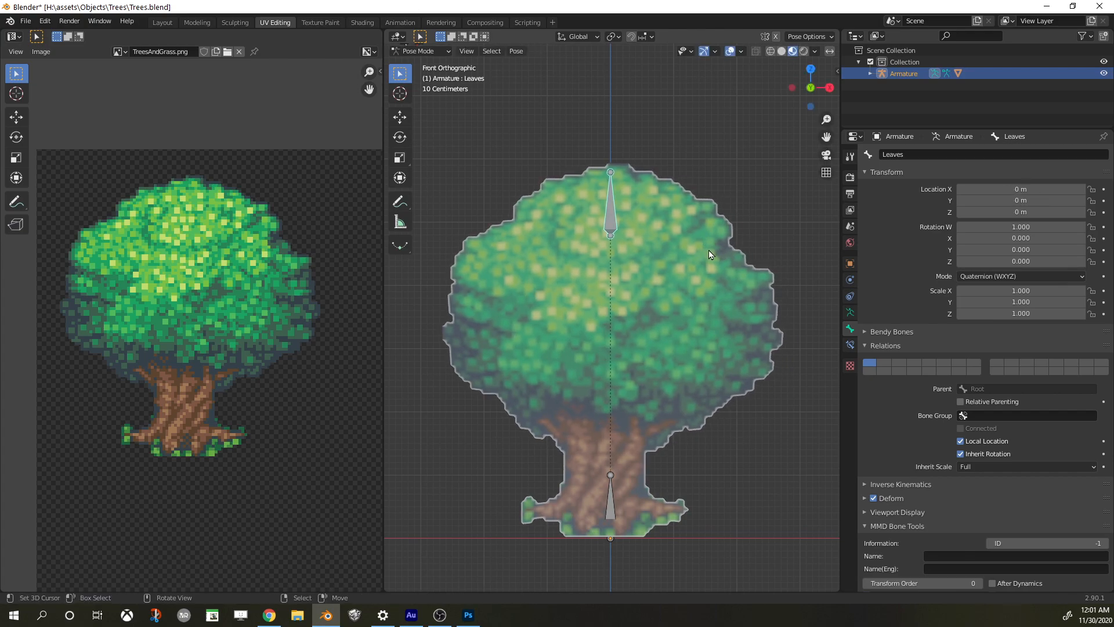
Select the Root bone at the trunk's base and return the armature to Object Mode
{"action": "scroll", "coordinate": [603, 324], "scroll_direction": "down", "scroll_amount": 2}
{"action": "scroll", "coordinate": [603, 325], "scroll_direction": "up", "scroll_amount": 6}
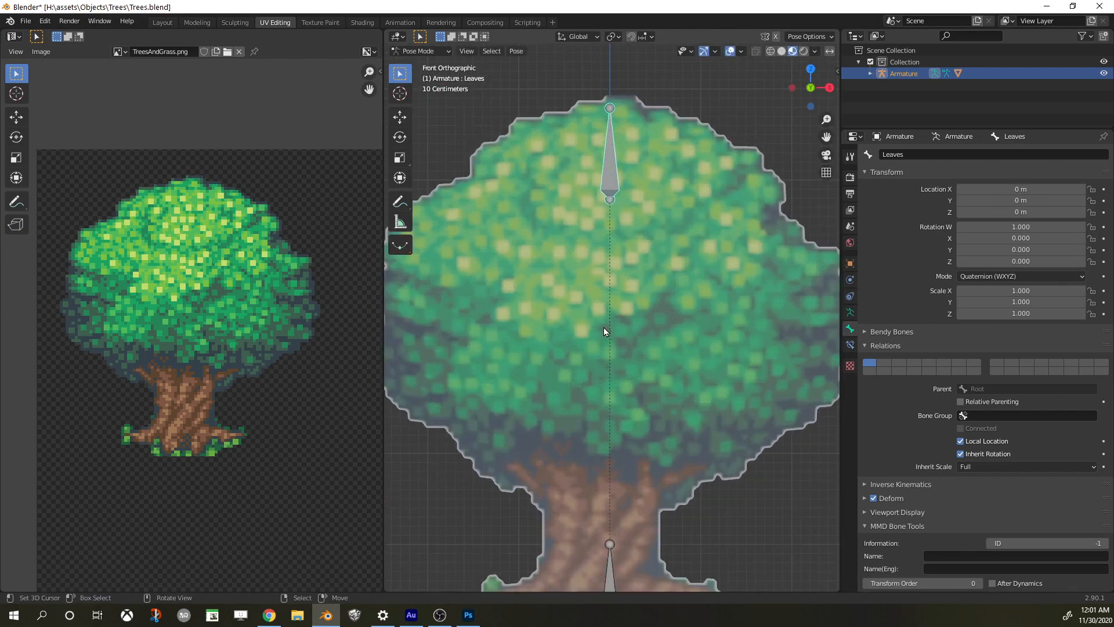
{"action": "scroll", "coordinate": [603, 327], "scroll_direction": "down", "scroll_amount": 4}
{"action": "scroll", "coordinate": [603, 327], "scroll_direction": "down", "scroll_amount": 2}
{"action": "left_click", "coordinate": [609, 503]}
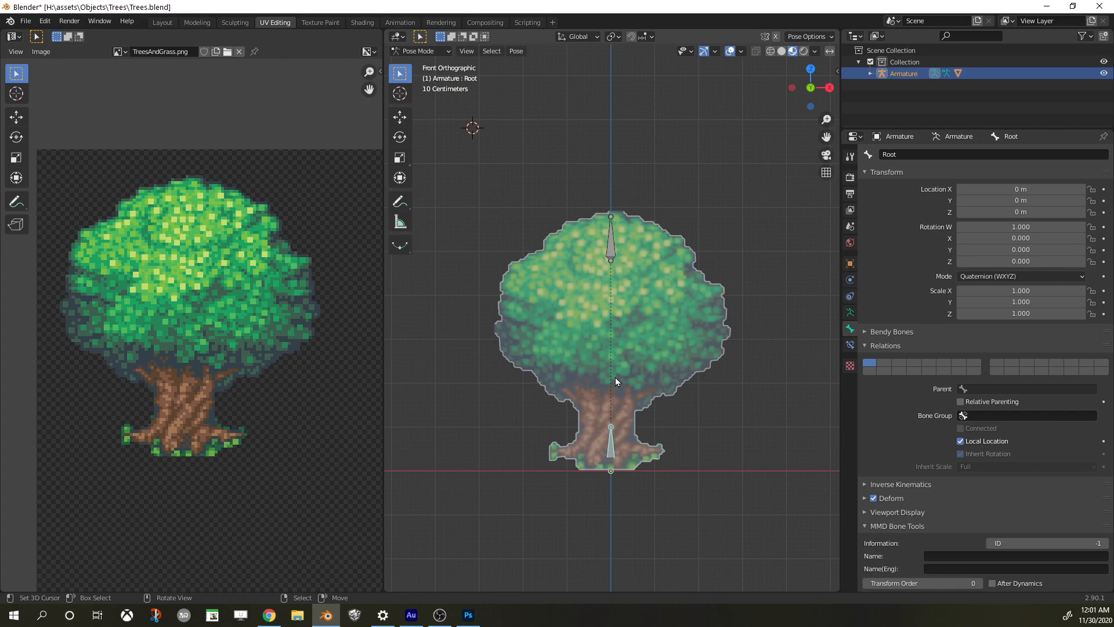
{"action": "left_click", "coordinate": [614, 449]}
{"action": "left_click", "coordinate": [437, 51]}
{"action": "left_click", "coordinate": [436, 67]}
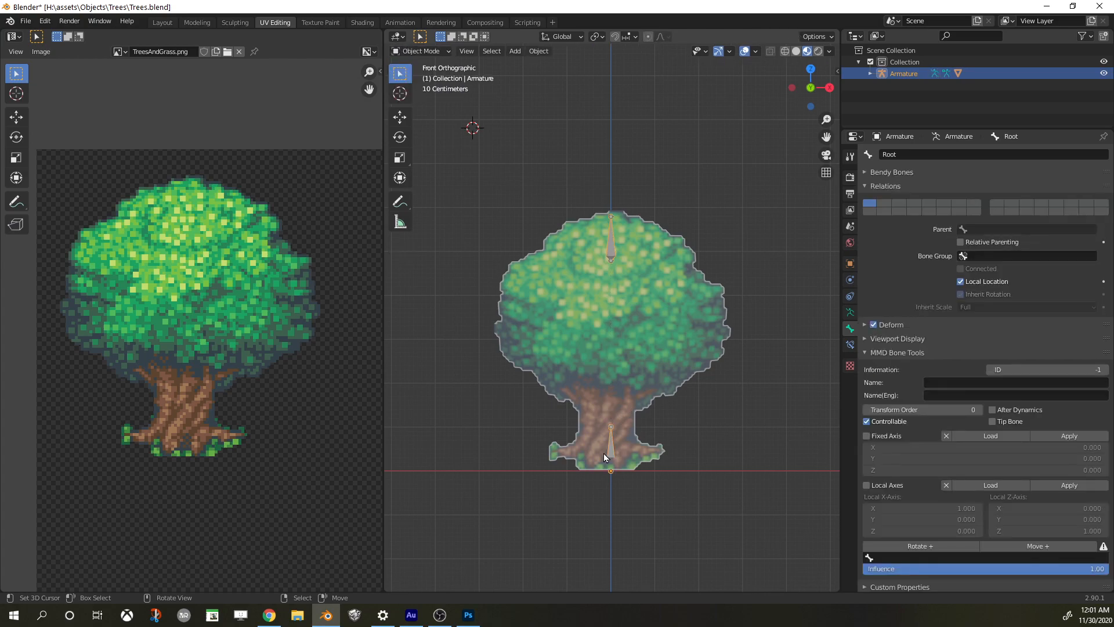
Select the tree plane, switch it to Weight Paint mode, and test the Leaves bone's deformation with a temporary sideways move
{"action": "left_click", "coordinate": [652, 337]}
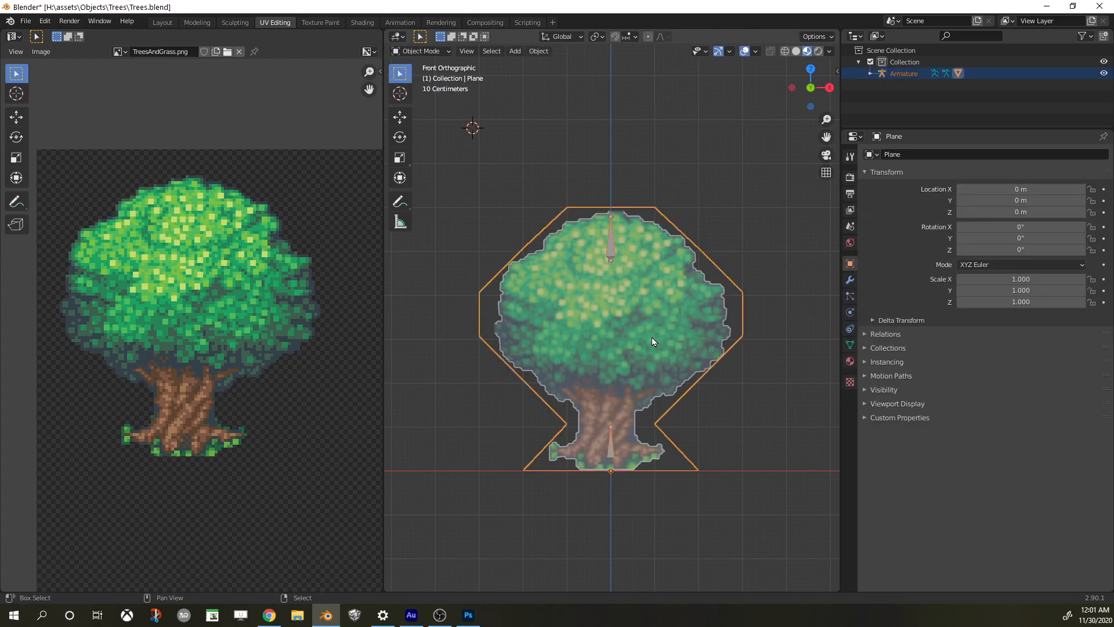
{"action": "left_click", "coordinate": [423, 50]}
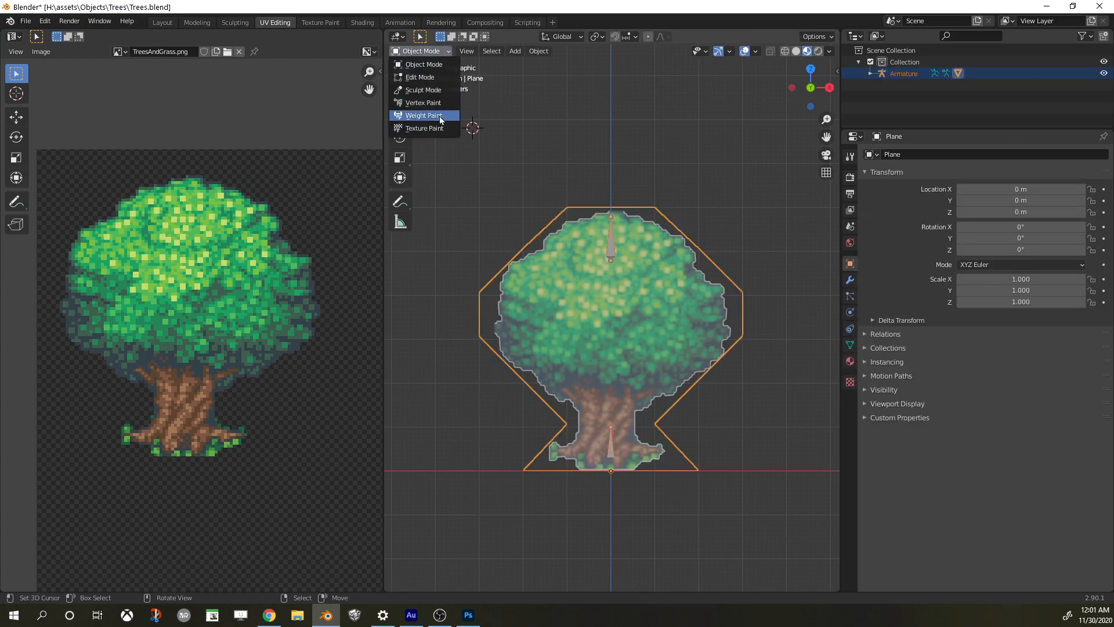
{"action": "left_click", "coordinate": [423, 51]}
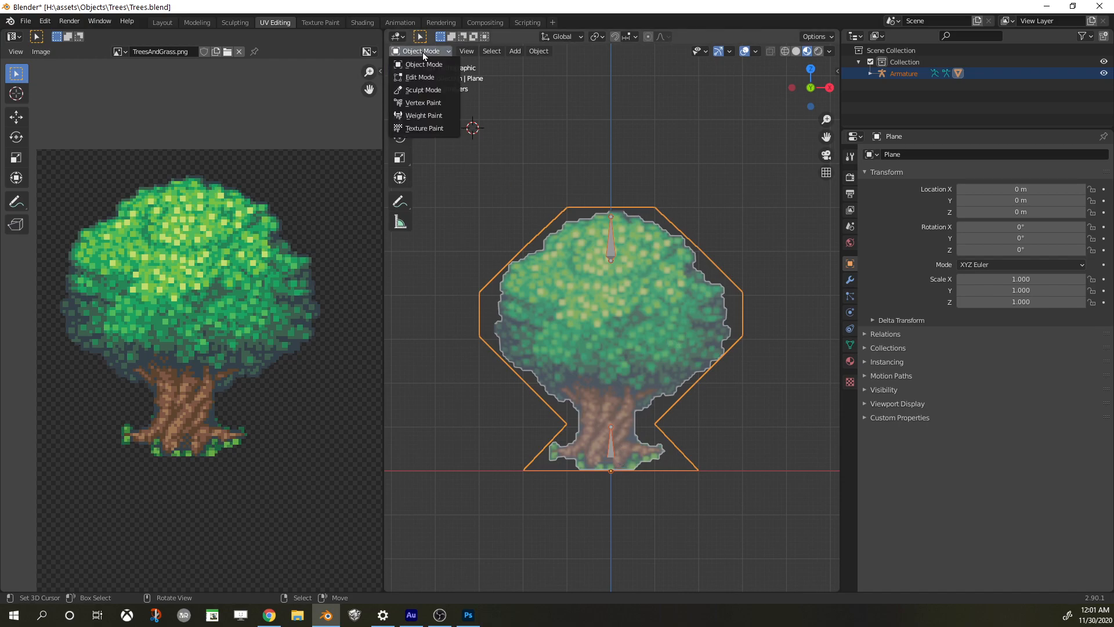
{"action": "left_click", "coordinate": [424, 115]}
{"action": "scroll", "coordinate": [786, 385], "scroll_direction": "up", "scroll_amount": 2}
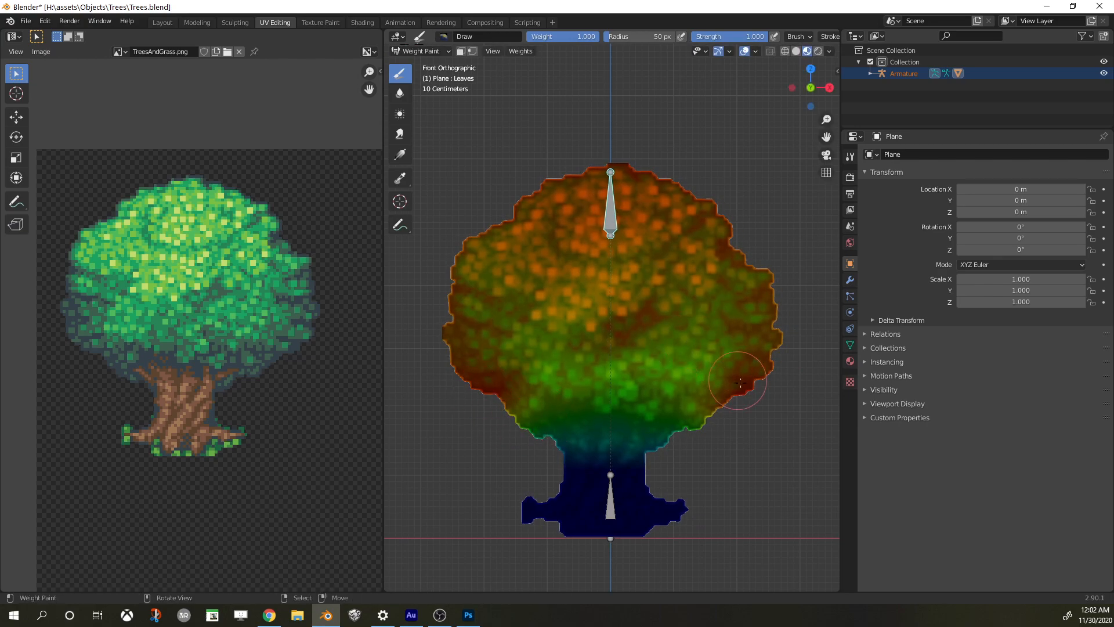
{"action": "key", "text": "g"}
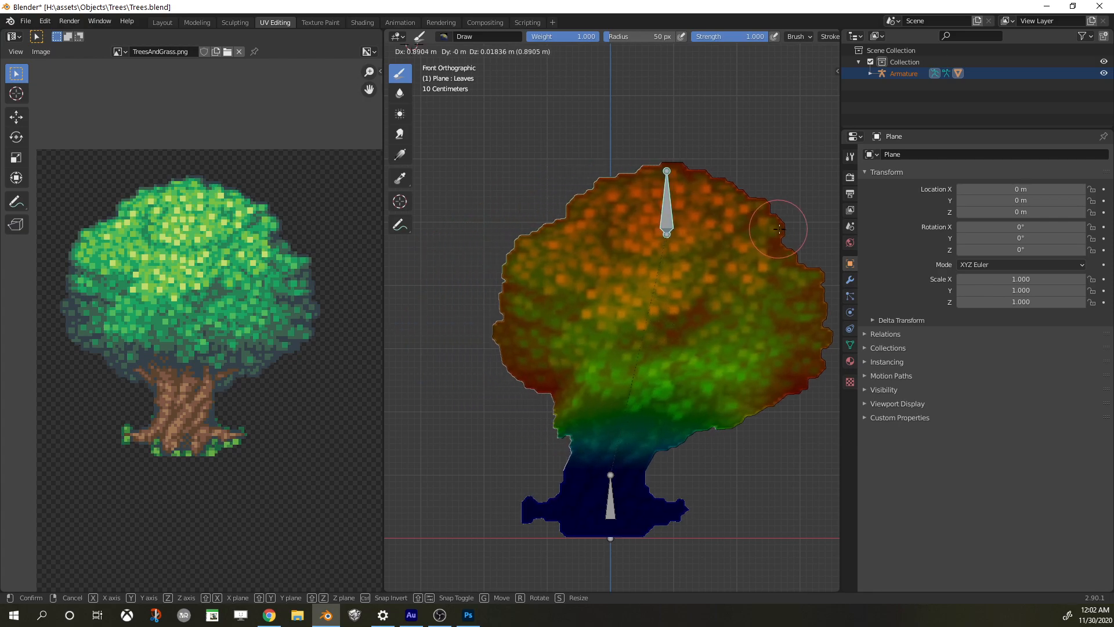
{"action": "key", "text": "Escape"}
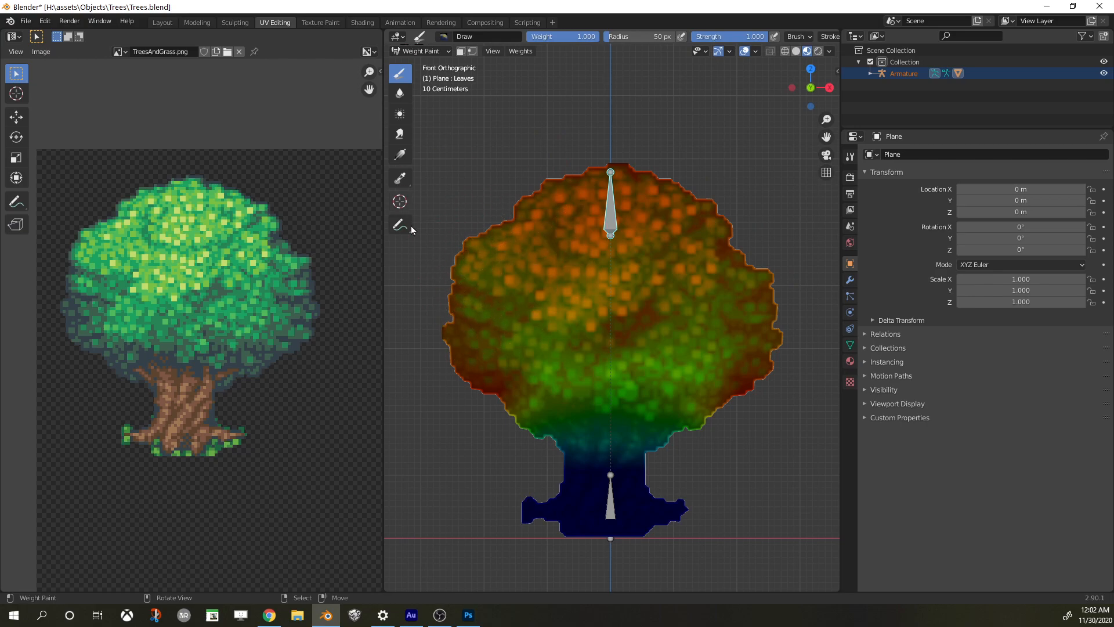
Examine the Leaves bone's weight distribution over the foliage and trunk in the front view
{"action": "scroll", "coordinate": [602, 175], "scroll_direction": "down", "scroll_amount": 2}
{"action": "scroll", "coordinate": [582, 174], "scroll_direction": "up", "scroll_amount": 4}
{"action": "scroll", "coordinate": [602, 131], "scroll_direction": "down", "scroll_amount": 5}
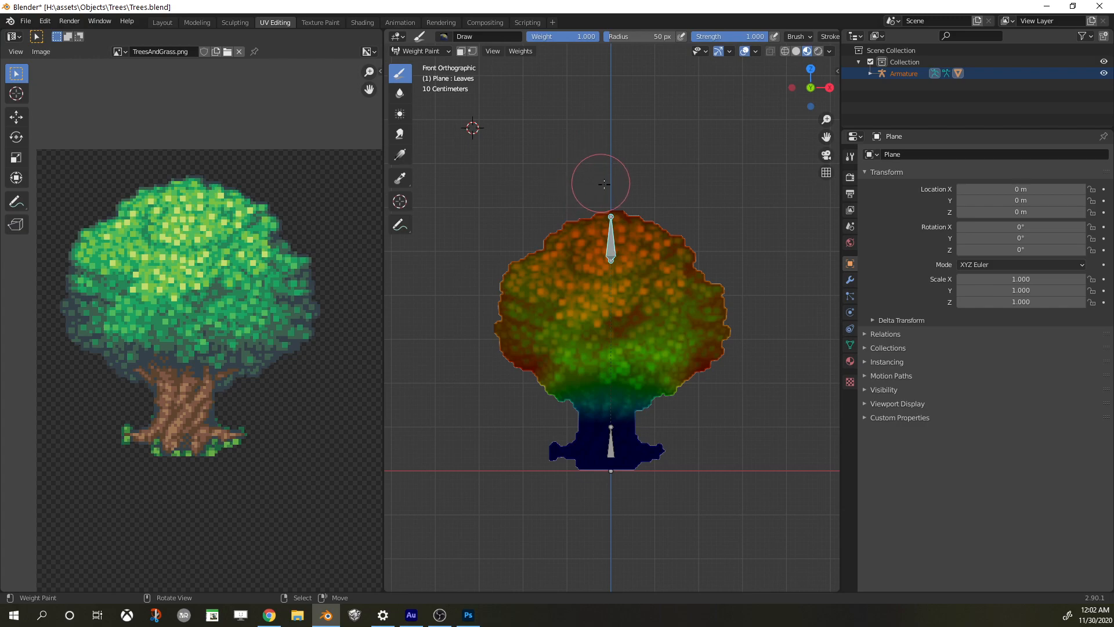
{"action": "scroll", "coordinate": [686, 250], "scroll_direction": "up", "scroll_amount": 2}
{"action": "scroll", "coordinate": [574, 230], "scroll_direction": "down", "scroll_amount": 3}
{"action": "scroll", "coordinate": [599, 249], "scroll_direction": "up", "scroll_amount": 3}
{"action": "middle_click_drag", "start_coordinate": [600, 250], "coordinate": [603, 370], "text": "shift"}
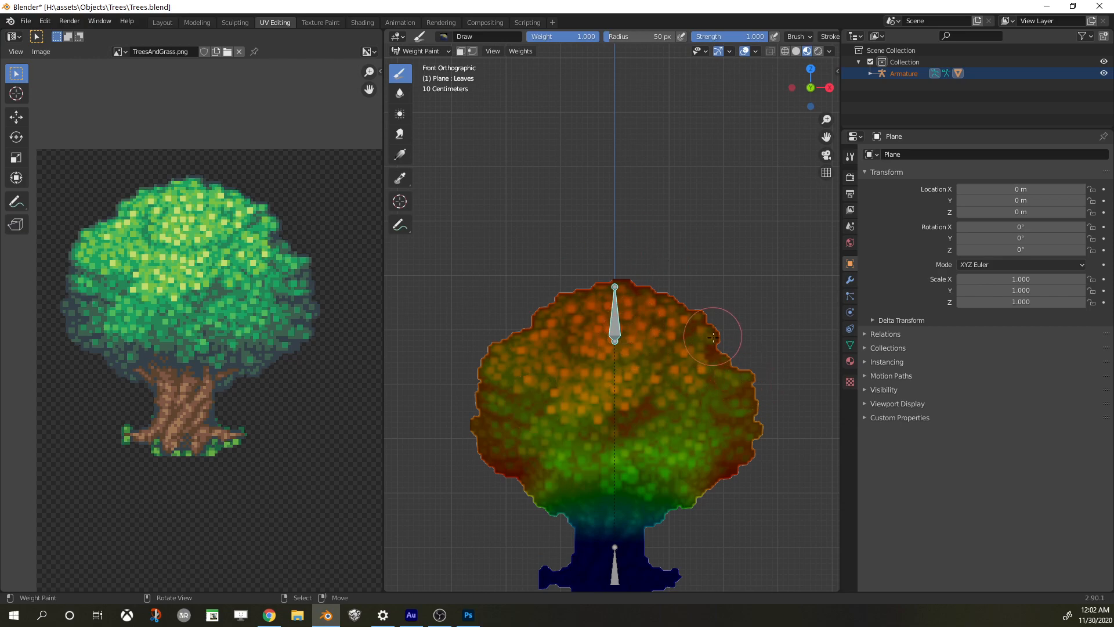
{"action": "scroll", "coordinate": [562, 389], "scroll_direction": "down", "scroll_amount": 2}
{"action": "scroll", "coordinate": [624, 412], "scroll_direction": "up", "scroll_amount": 1}
{"action": "middle_click_drag", "start_coordinate": [615, 427], "coordinate": [634, 345], "text": "shift"}
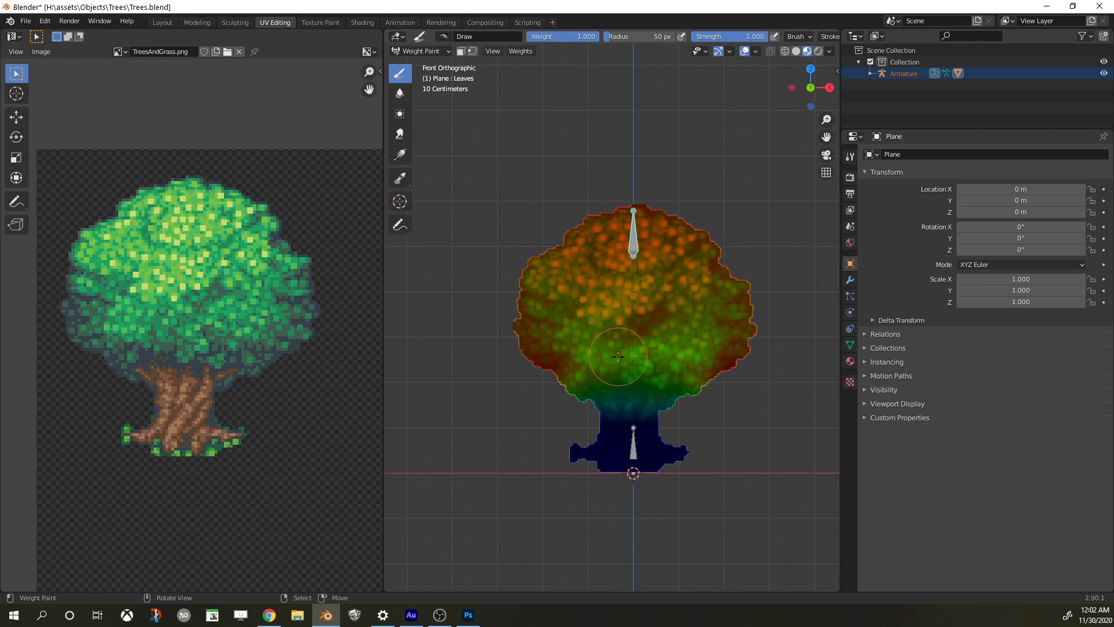
Leave Weight Paint mode, open the Animation workspace, and set the tree plane to Object Mode
{"action": "key", "text": "Tab"}
{"action": "scroll", "coordinate": [581, 297], "scroll_direction": "up", "scroll_amount": 2}
{"action": "scroll", "coordinate": [486, 282], "scroll_direction": "down", "scroll_amount": 3}
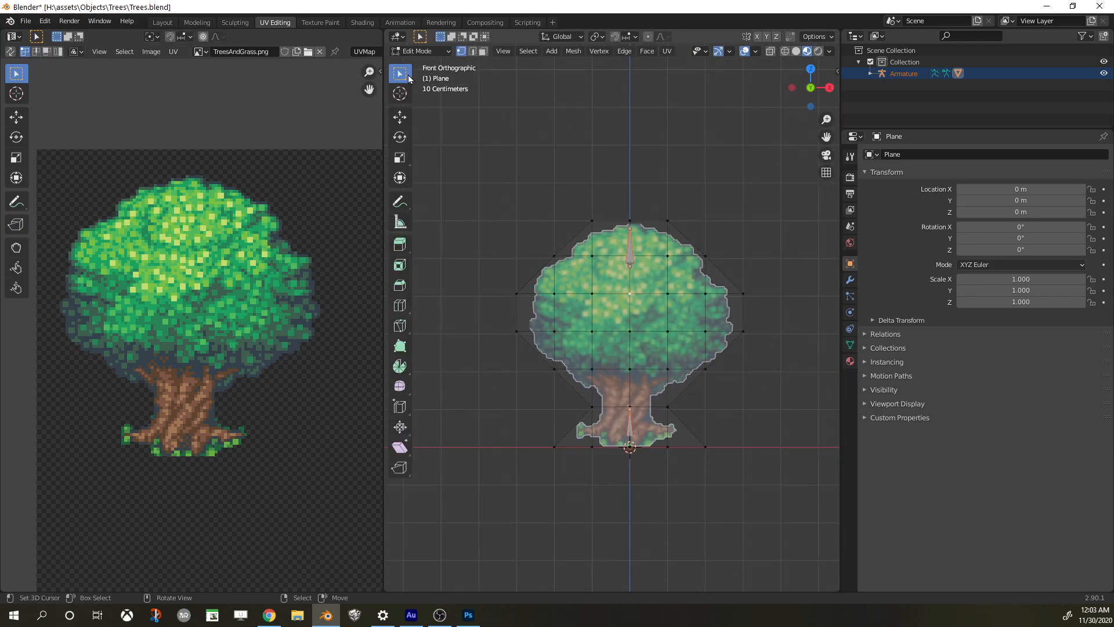
{"action": "left_click", "coordinate": [400, 22]}
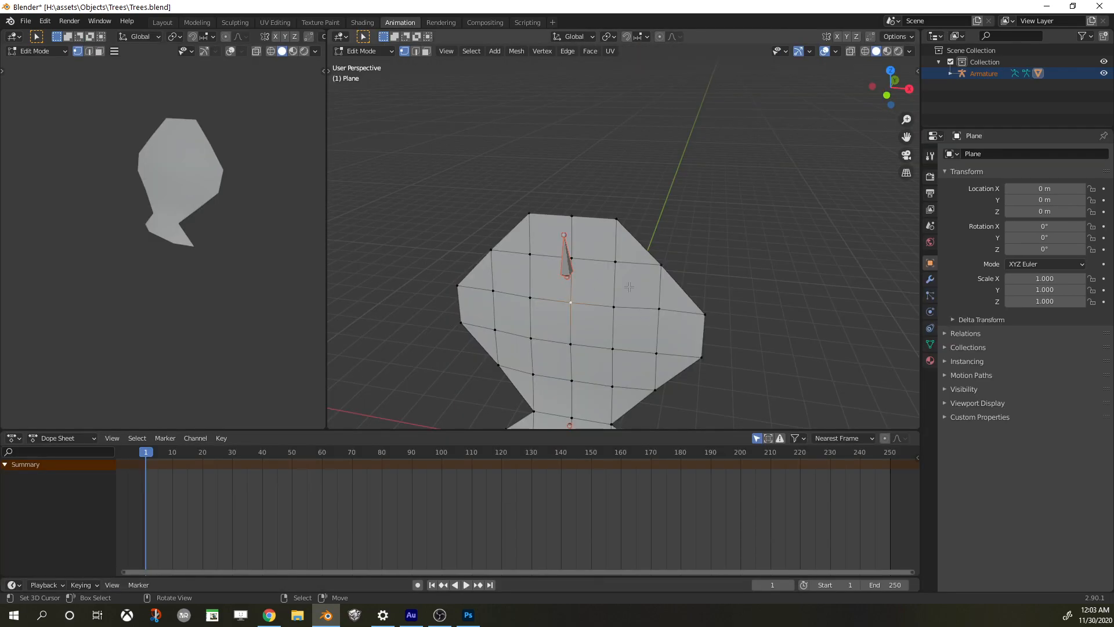
{"action": "left_click", "coordinate": [372, 51]}
{"action": "left_click", "coordinate": [382, 67]}
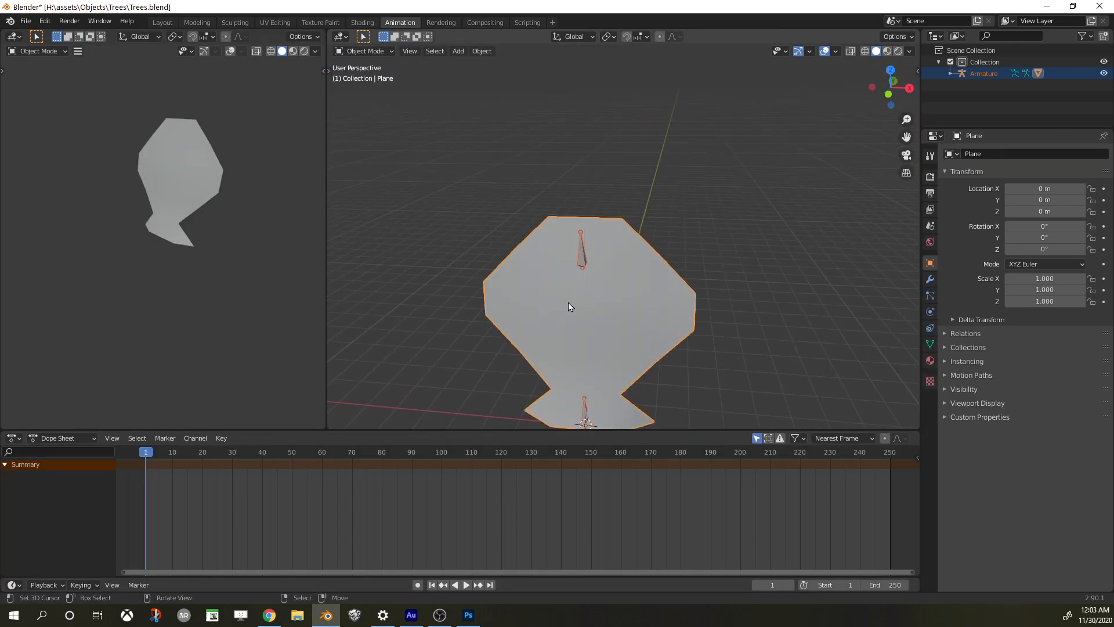
Frame the tree in the viewport, select the armature, and switch it to Pose Mode
{"action": "key", "text": "KP_Decimal"}
{"action": "left_click", "coordinate": [614, 174]}
{"action": "left_click", "coordinate": [360, 51]}
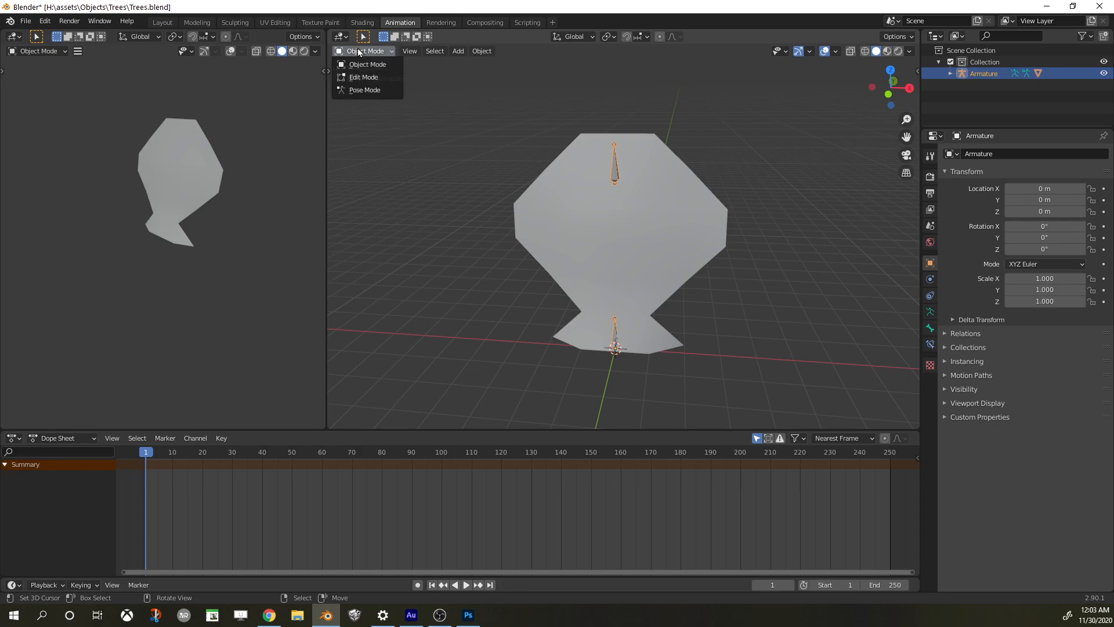
{"action": "left_click", "coordinate": [379, 90]}
{"action": "middle_click_drag", "start_coordinate": [451, 155], "coordinate": [499, 174]}
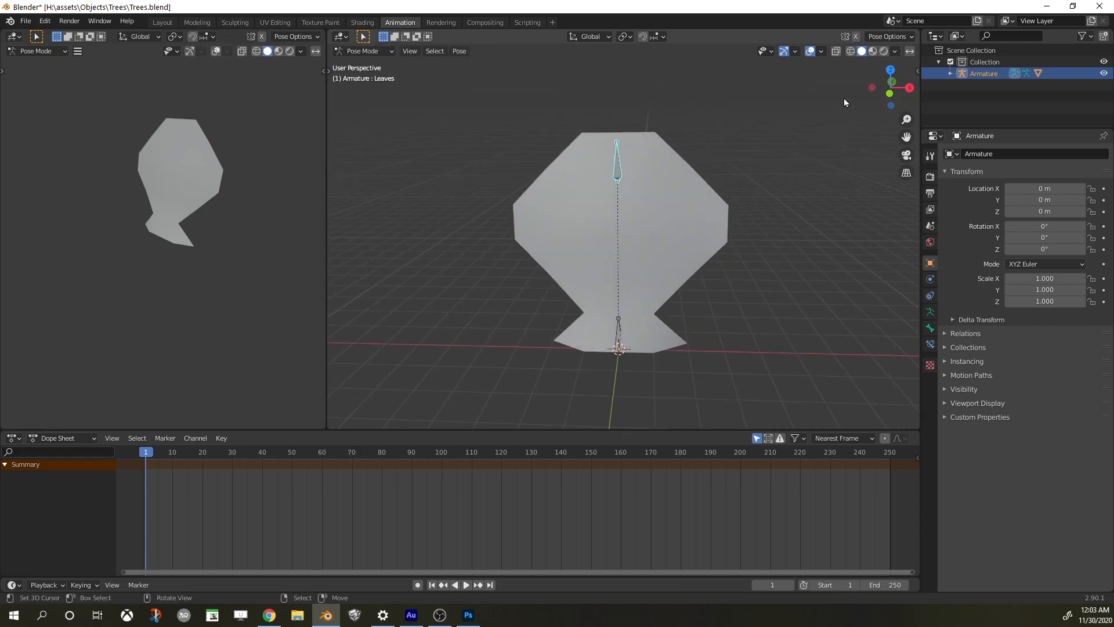
Show the main viewport in Material Preview shading and view the tree from the front
{"action": "left_click", "coordinate": [872, 51]}
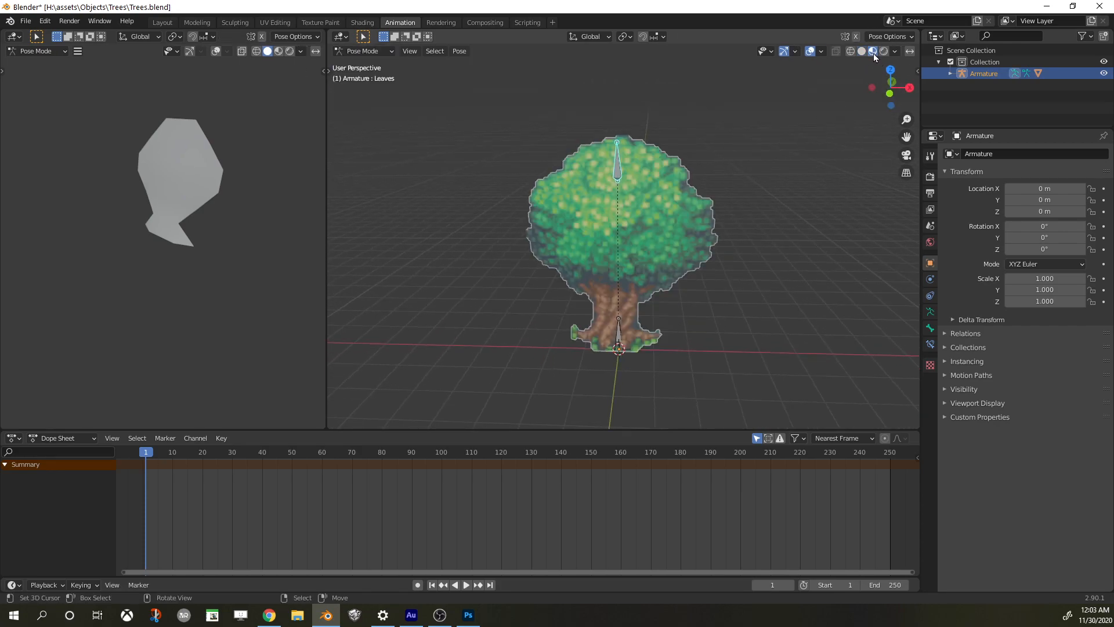
{"action": "key", "text": "KP_1"}
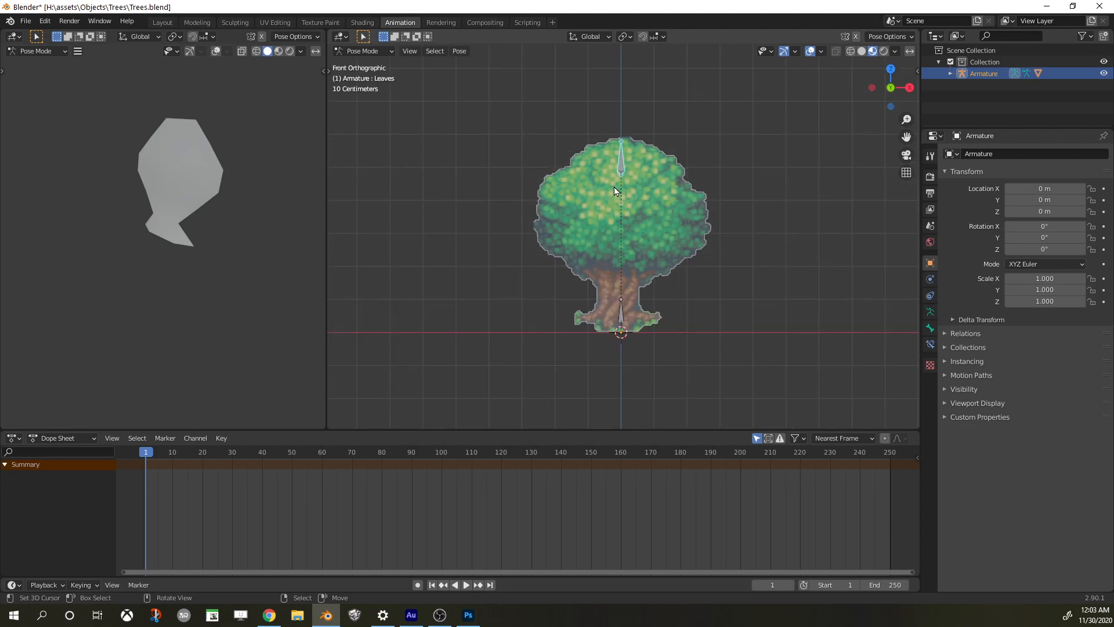
{"action": "scroll", "coordinate": [657, 232], "scroll_direction": "up", "scroll_amount": 2}
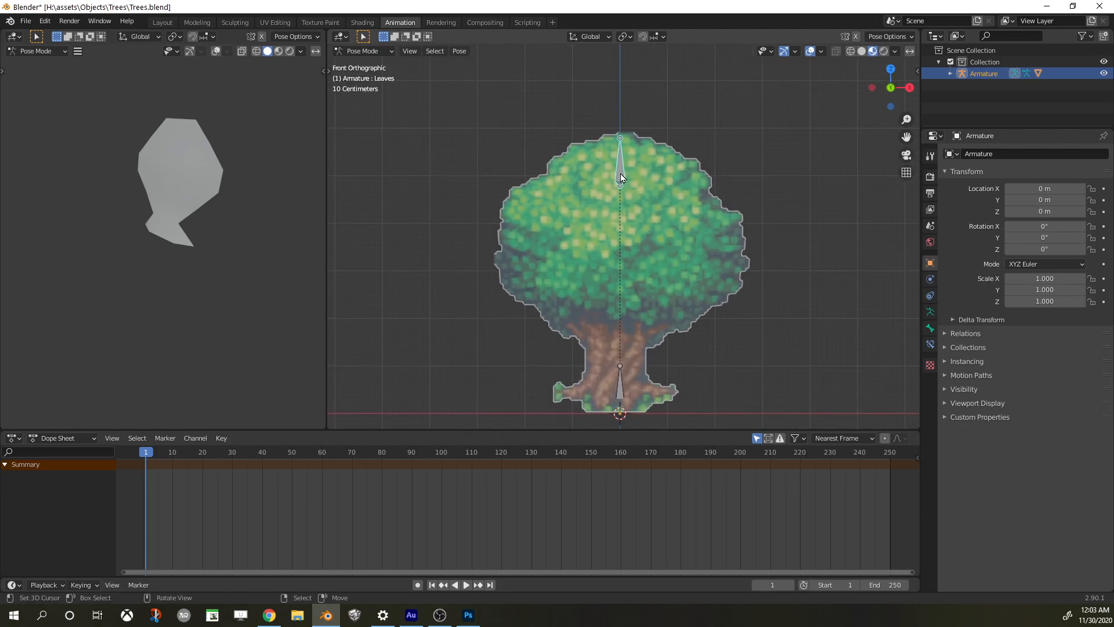
{"action": "scroll", "coordinate": [549, 177], "scroll_direction": "down", "scroll_amount": 2}
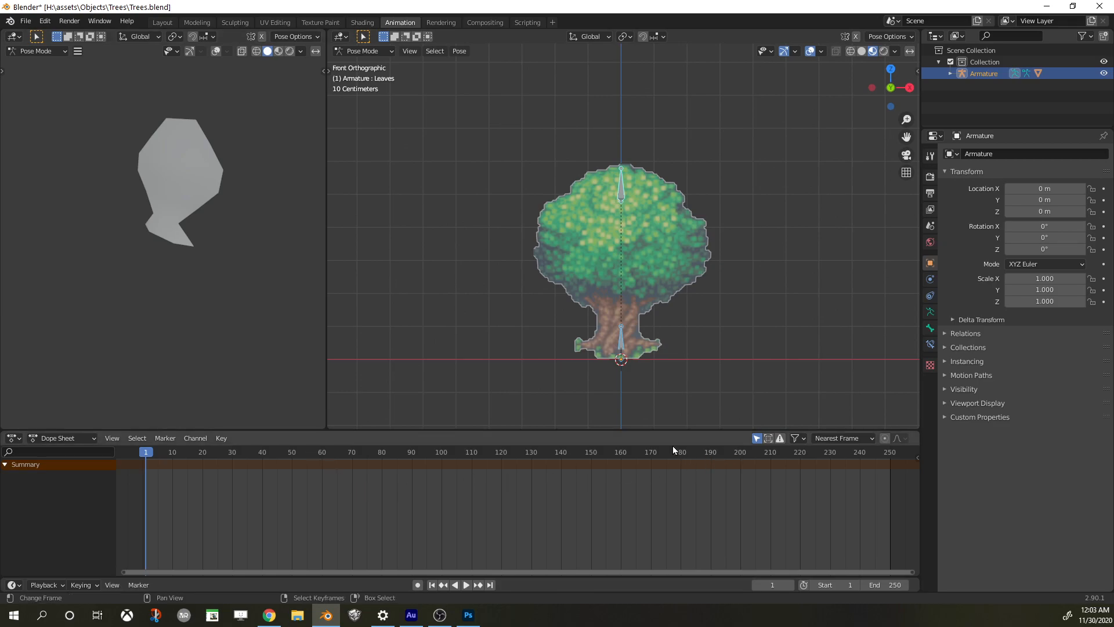
Set the scene's output frame rate to 60 fps
{"action": "left_click", "coordinate": [930, 177]}
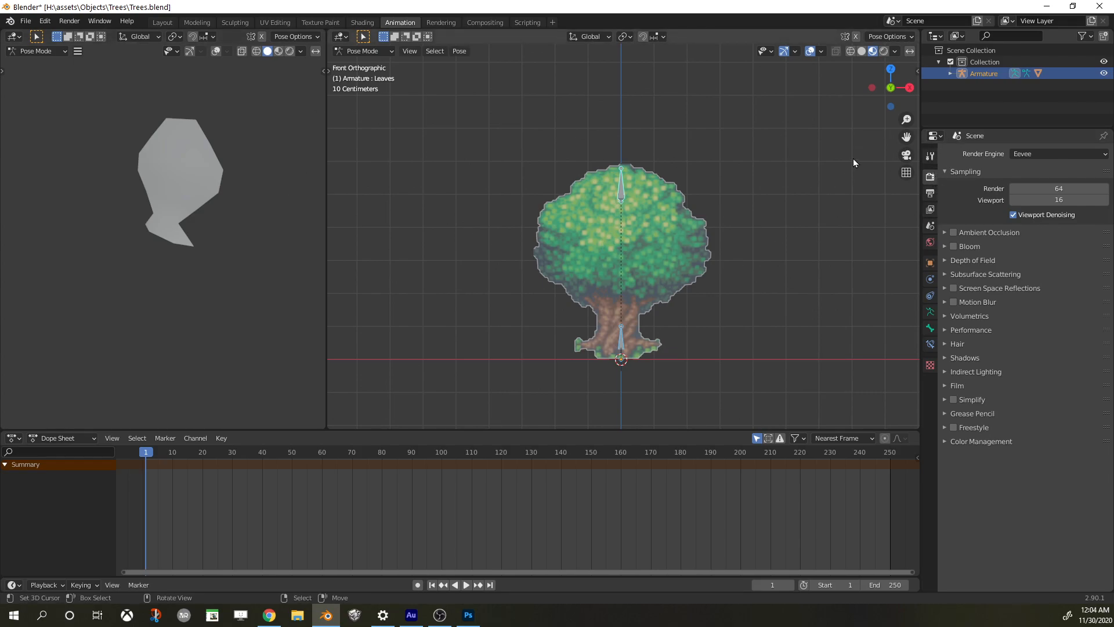
{"action": "left_click", "coordinate": [933, 197]}
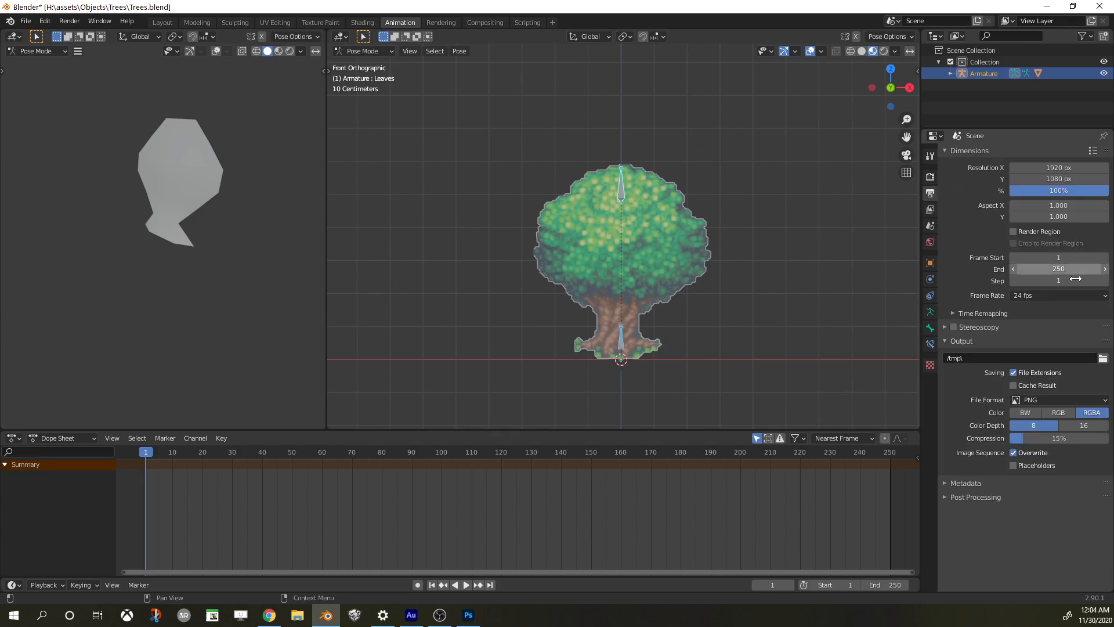
{"action": "left_click", "coordinate": [1051, 296]}
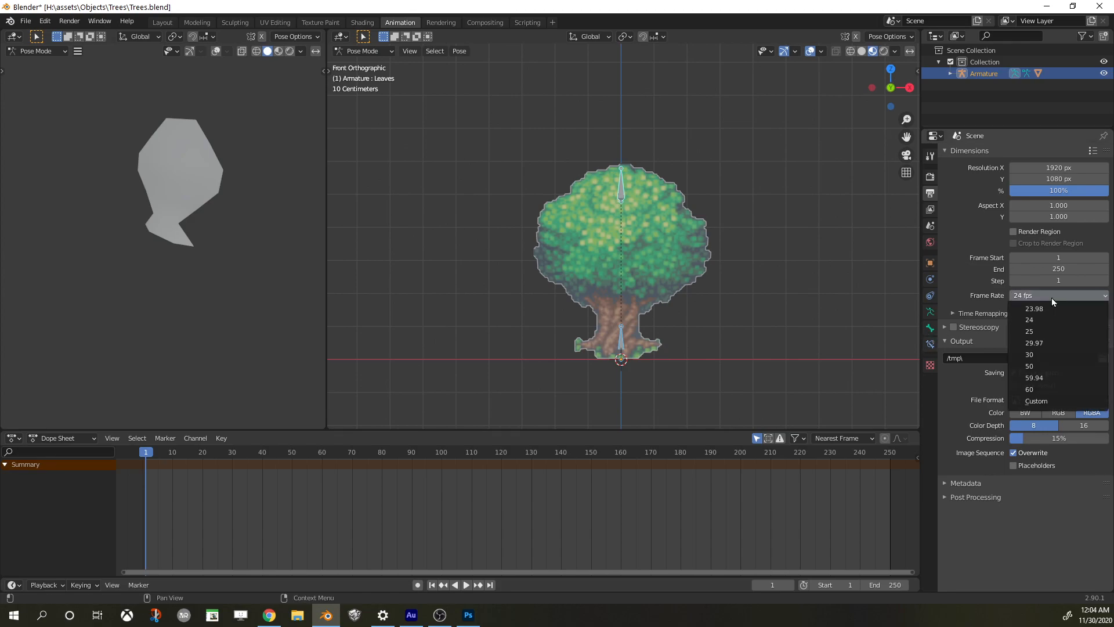
{"action": "left_click", "coordinate": [1057, 390]}
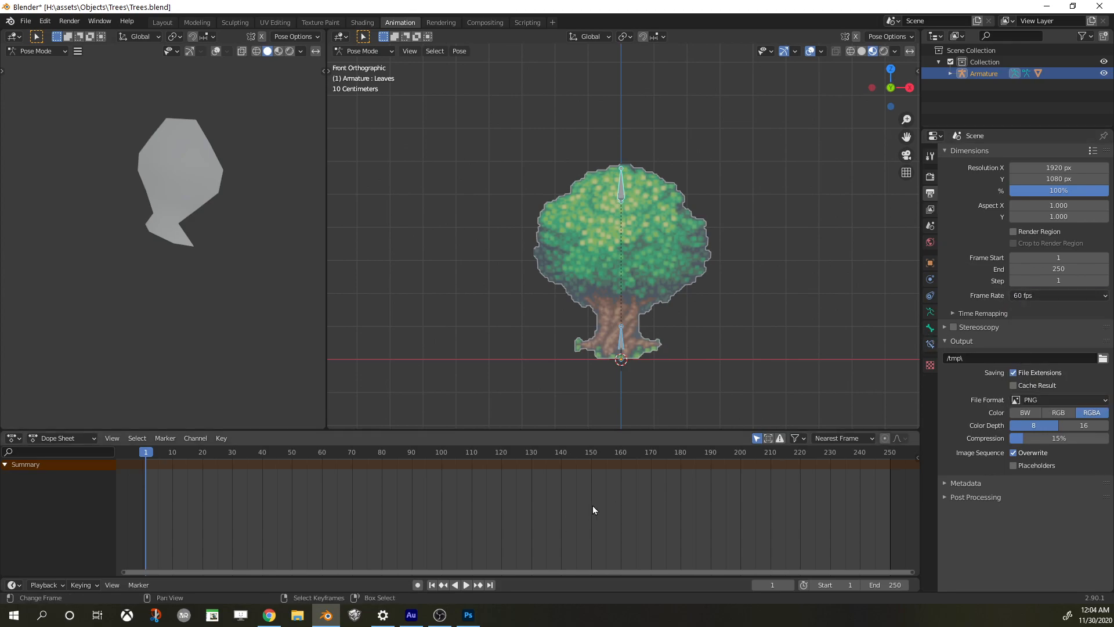
Set the animation's end frame to 500
{"action": "scroll", "coordinate": [396, 448], "scroll_direction": "down", "scroll_amount": 2}
{"action": "scroll", "coordinate": [540, 475], "scroll_direction": "down", "scroll_amount": 2}
{"action": "scroll", "coordinate": [556, 476], "scroll_direction": "up", "scroll_amount": 2}
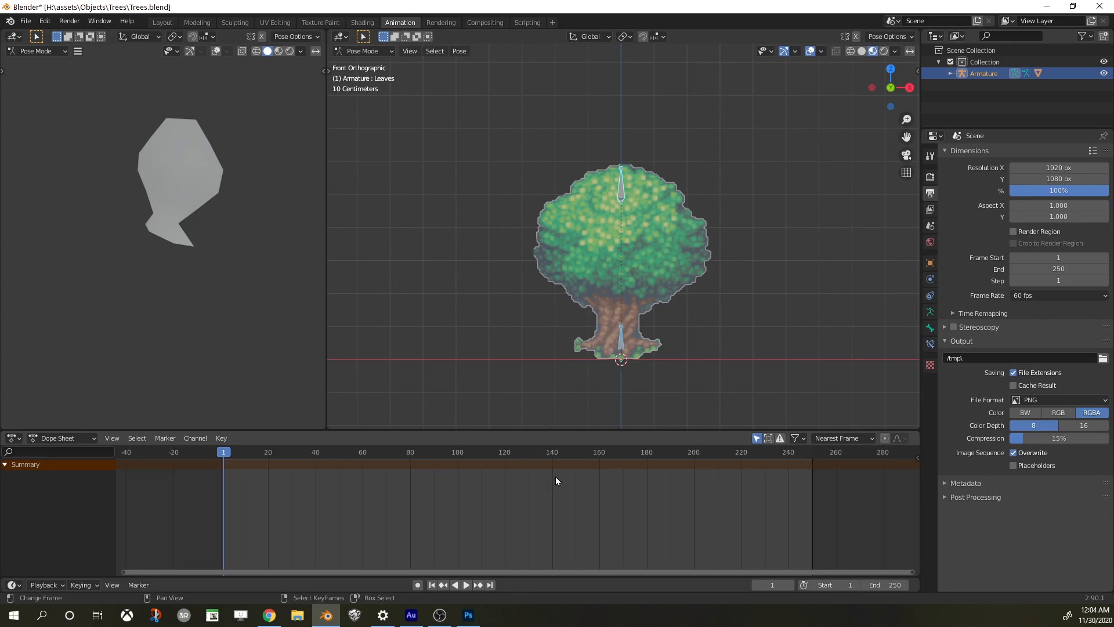
{"action": "scroll", "coordinate": [548, 477], "scroll_direction": "down", "scroll_amount": 3}
{"action": "middle_click_drag", "start_coordinate": [548, 477], "coordinate": [517, 462]}
{"action": "left_click", "coordinate": [902, 584]}
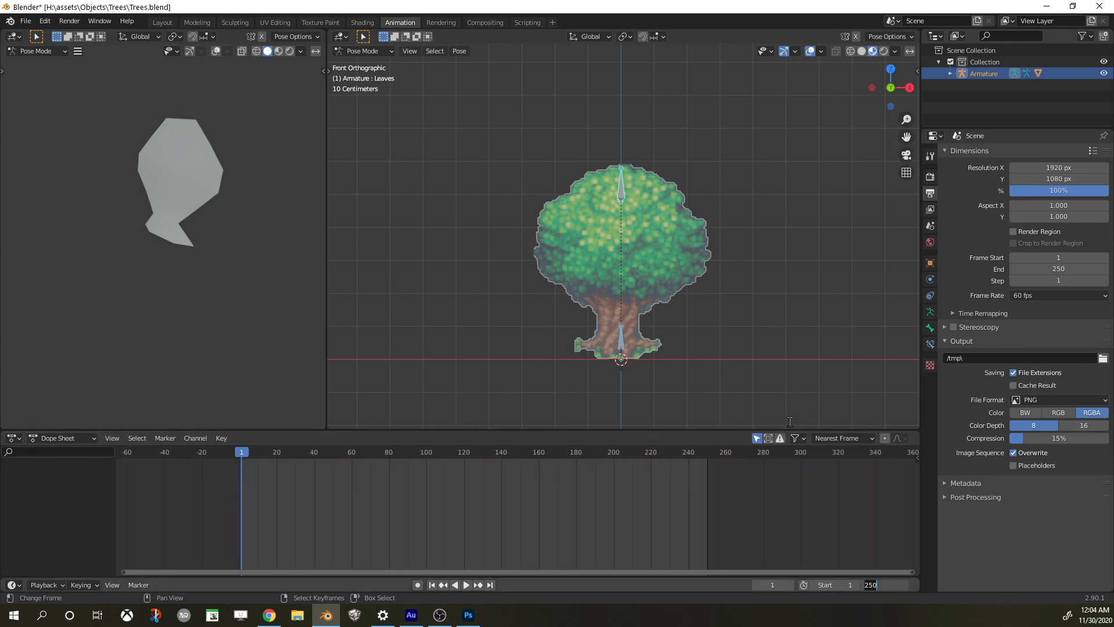
{"action": "key", "text": "Return"}
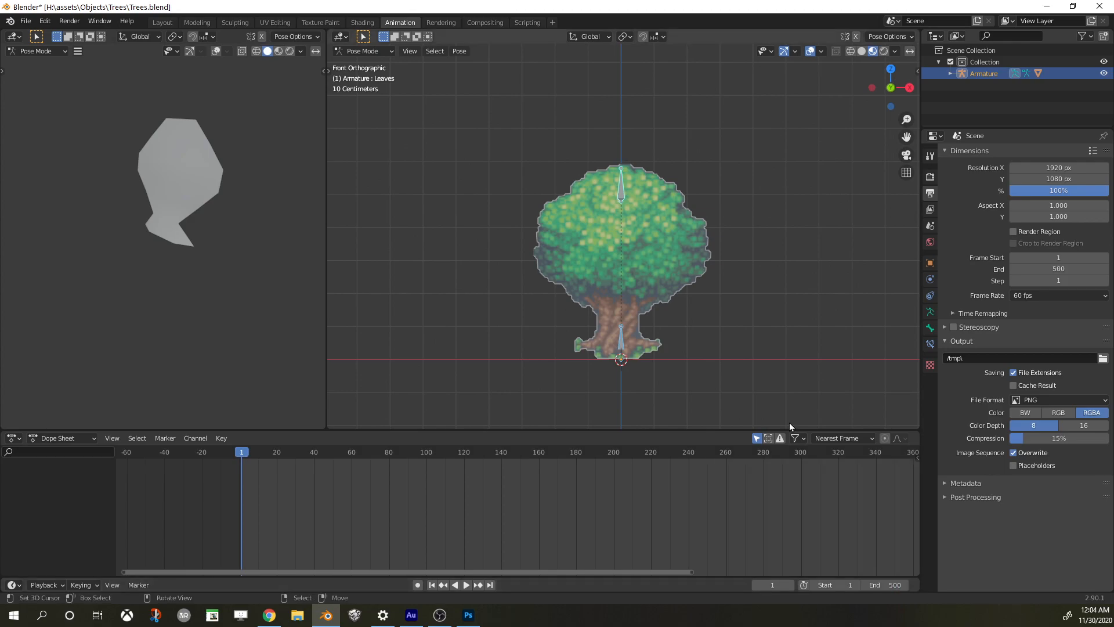
{"action": "scroll", "coordinate": [572, 515], "scroll_direction": "down", "scroll_amount": 7}
{"action": "middle_click_drag", "start_coordinate": [700, 476], "coordinate": [609, 480]}
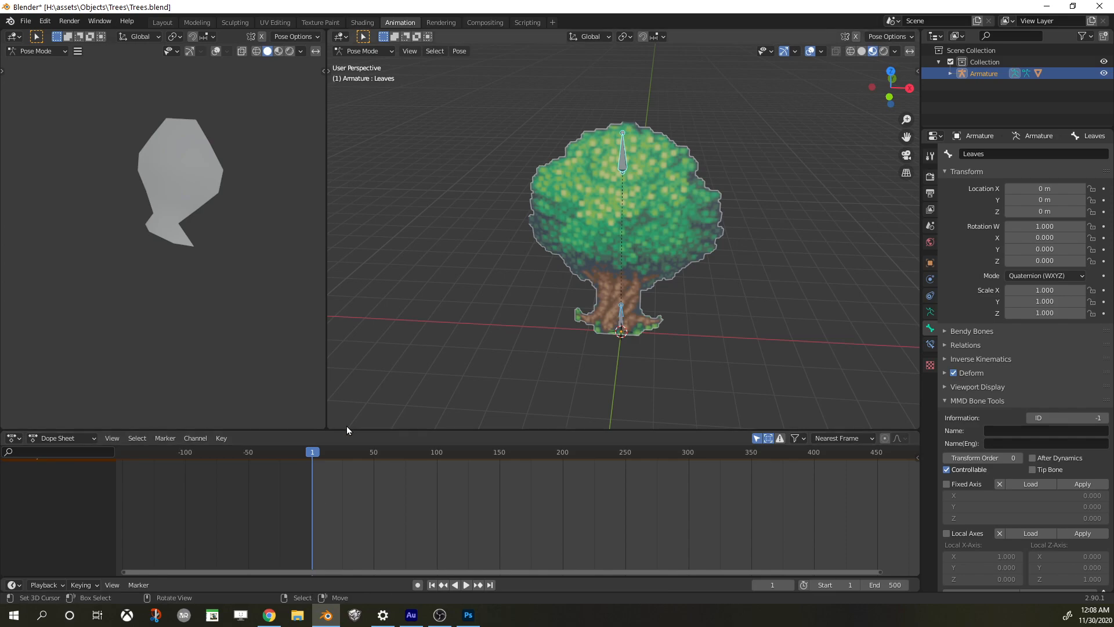
Insert a Location, Rotation & Scale keyframe for both the Root and Leaves bones at frame 1
{"action": "scroll", "coordinate": [496, 519], "scroll_direction": "down", "scroll_amount": 2}
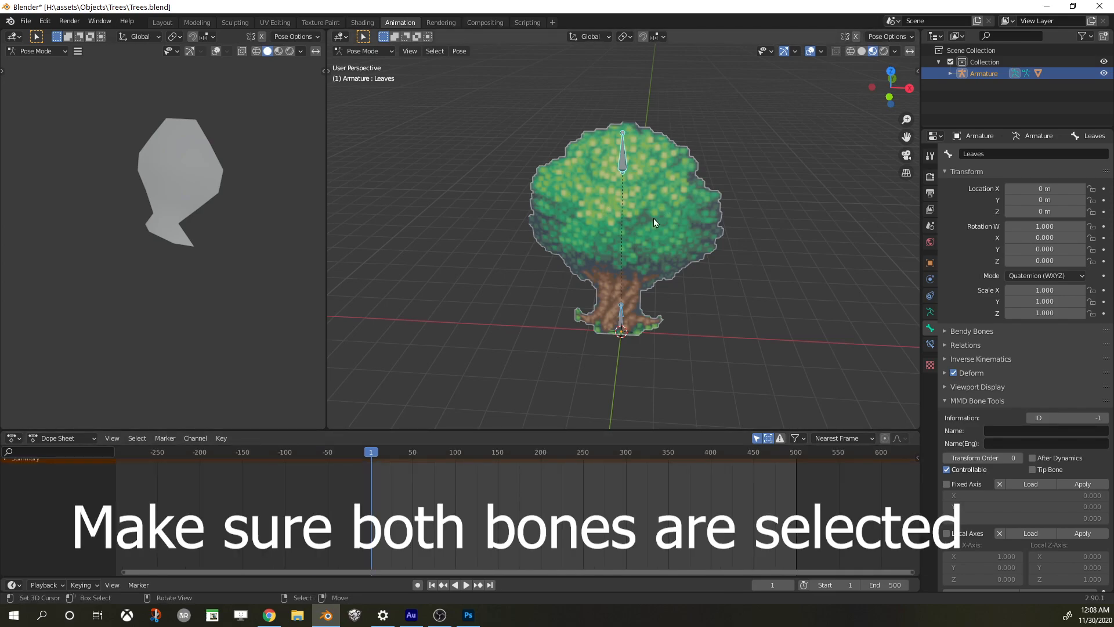
{"action": "key", "text": "i"}
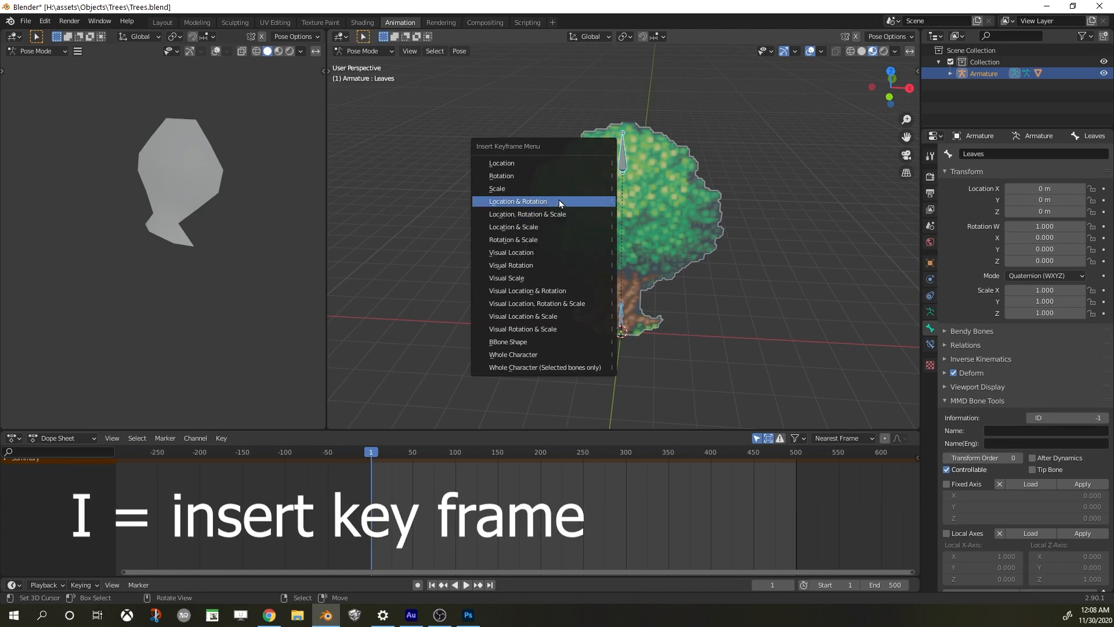
{"action": "left_click", "coordinate": [570, 214]}
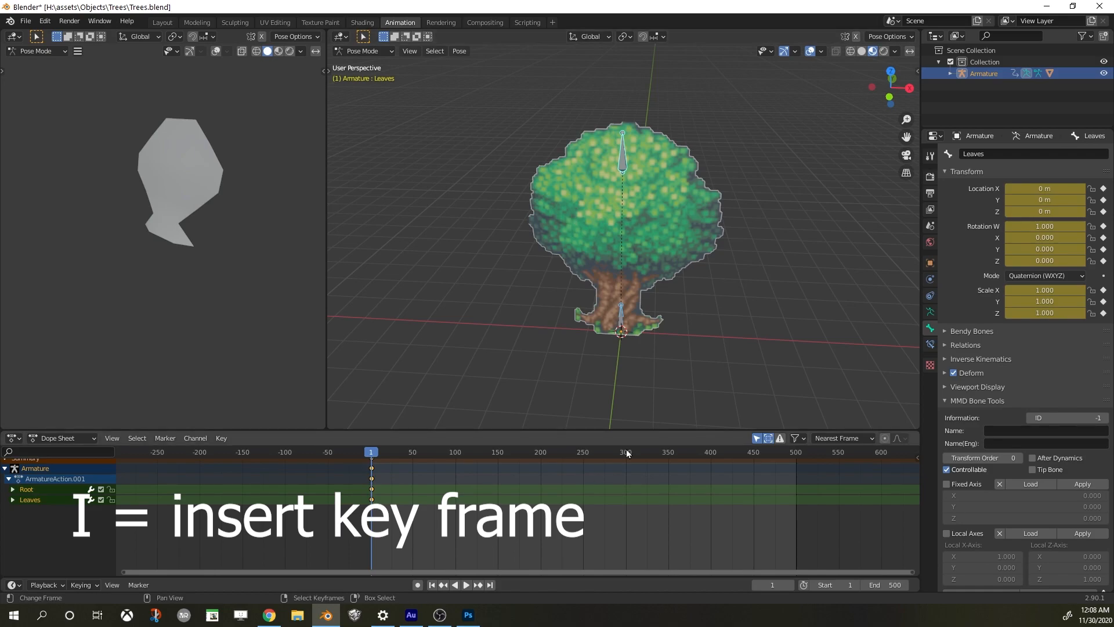
Insert a Location, Rotation & Scale keyframe for both bones in their unchanged pose at frame 400
{"action": "scroll", "coordinate": [592, 239], "scroll_direction": "down", "scroll_amount": 2}
{"action": "scroll", "coordinate": [592, 239], "scroll_direction": "up", "scroll_amount": 2}
{"action": "left_click", "coordinate": [369, 520]}
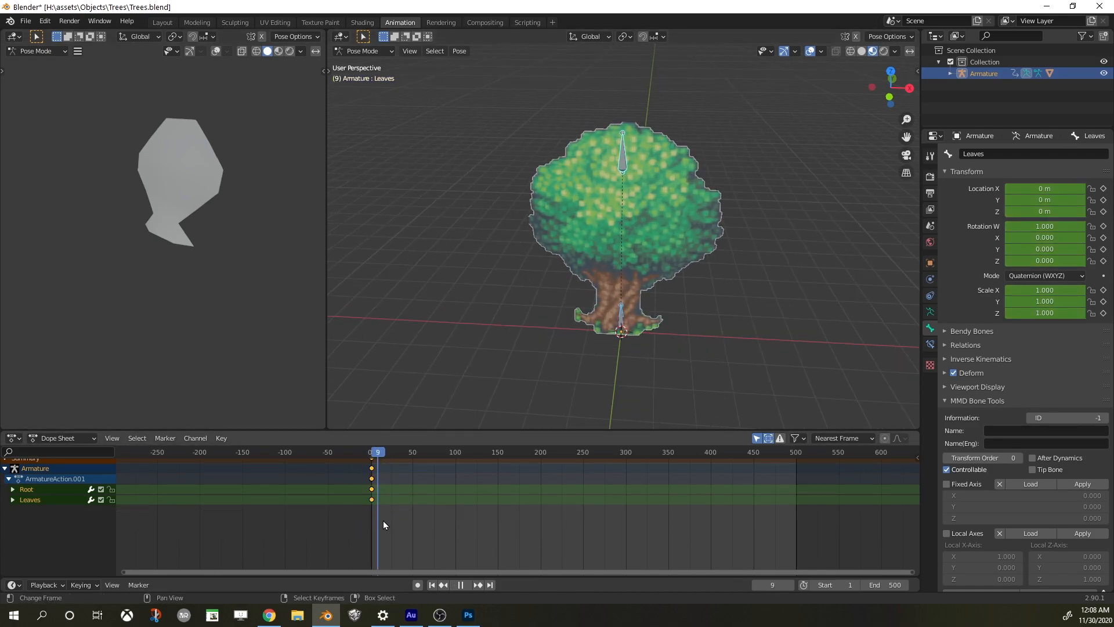
{"action": "left_click_drag", "start_coordinate": [355, 527], "coordinate": [711, 525]}
{"action": "key", "text": "i"}
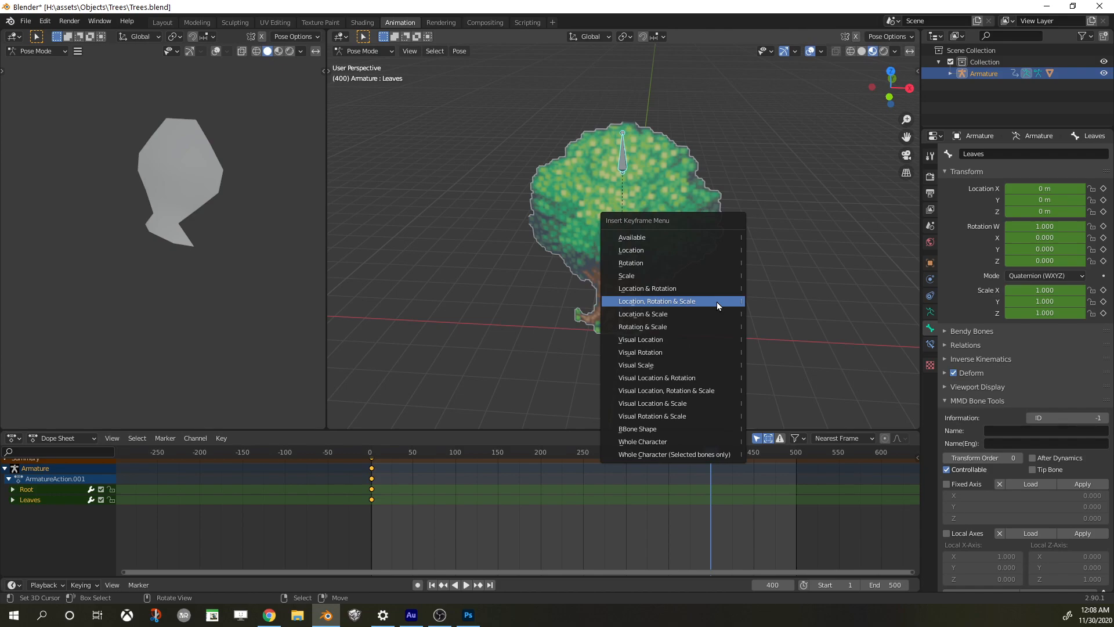
{"action": "left_click", "coordinate": [709, 302]}
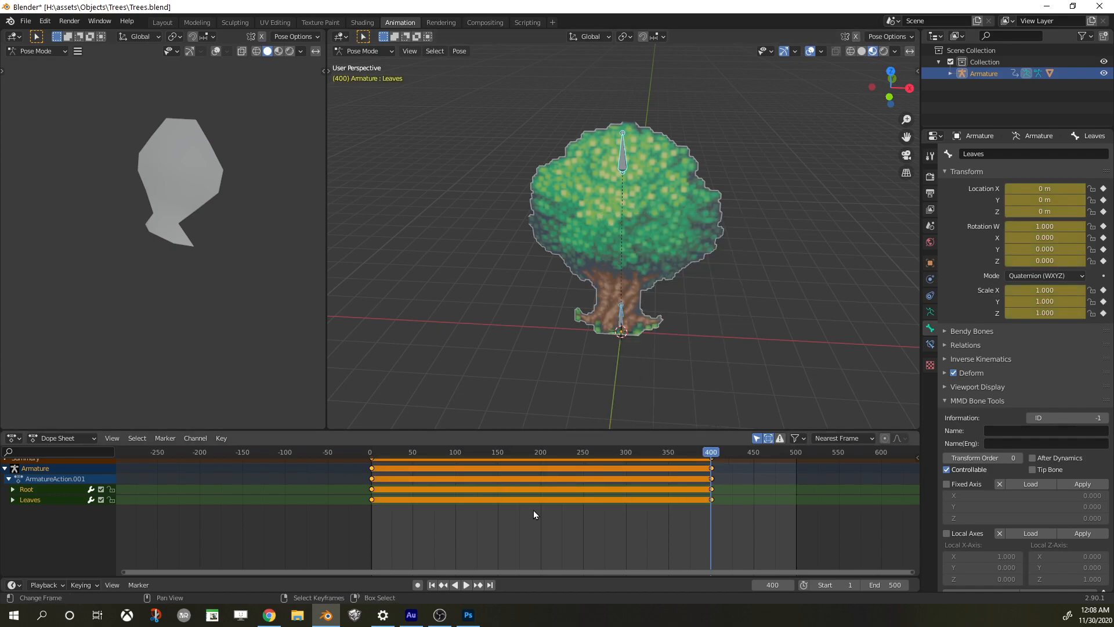
{"action": "key", "text": "Home"}
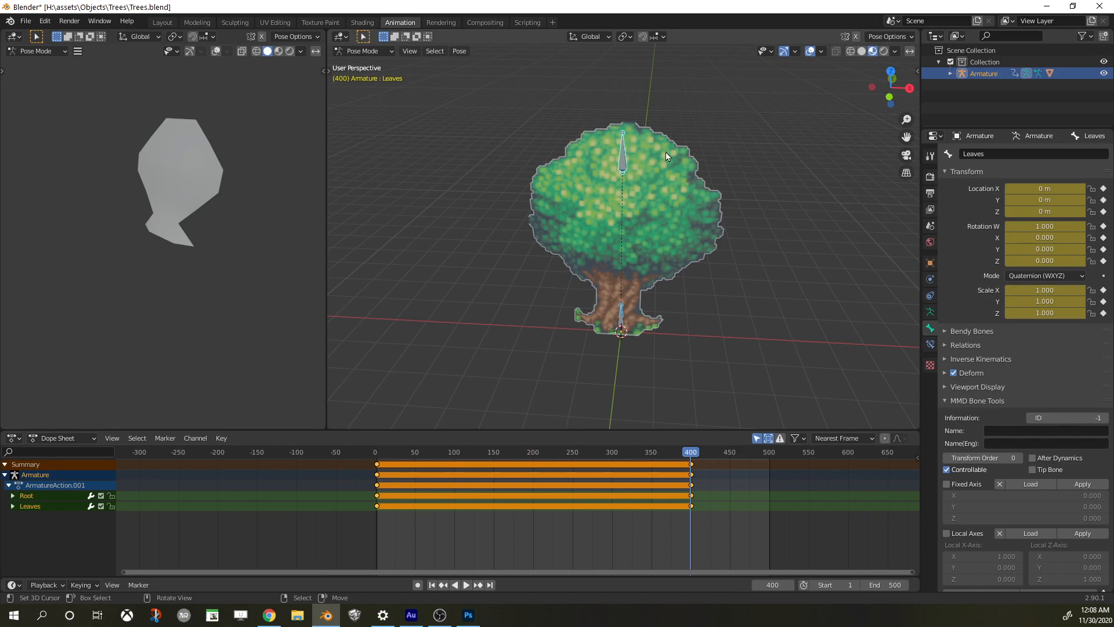
At frame 103, move only the Leaves bone about -0.17 m in X in the front view and keyframe its Location, Rotation & Scale
{"action": "left_click_drag", "start_coordinate": [636, 491], "coordinate": [609, 490]}
{"action": "mouse_move", "coordinate": [467, 496]}
{"action": "left_mouse_down"}
{"action": "mouse_move", "coordinate": [520, 484]}
{"action": "mouse_move", "coordinate": [465, 483]}
{"action": "mouse_move", "coordinate": [481, 484]}
{"action": "mouse_move", "coordinate": [436, 497]}
{"action": "mouse_move", "coordinate": [458, 498]}
{"action": "left_mouse_up"}
{"action": "key", "text": "KP_1"}
{"action": "key", "text": "g"}
{"action": "key", "text": "Escape"}
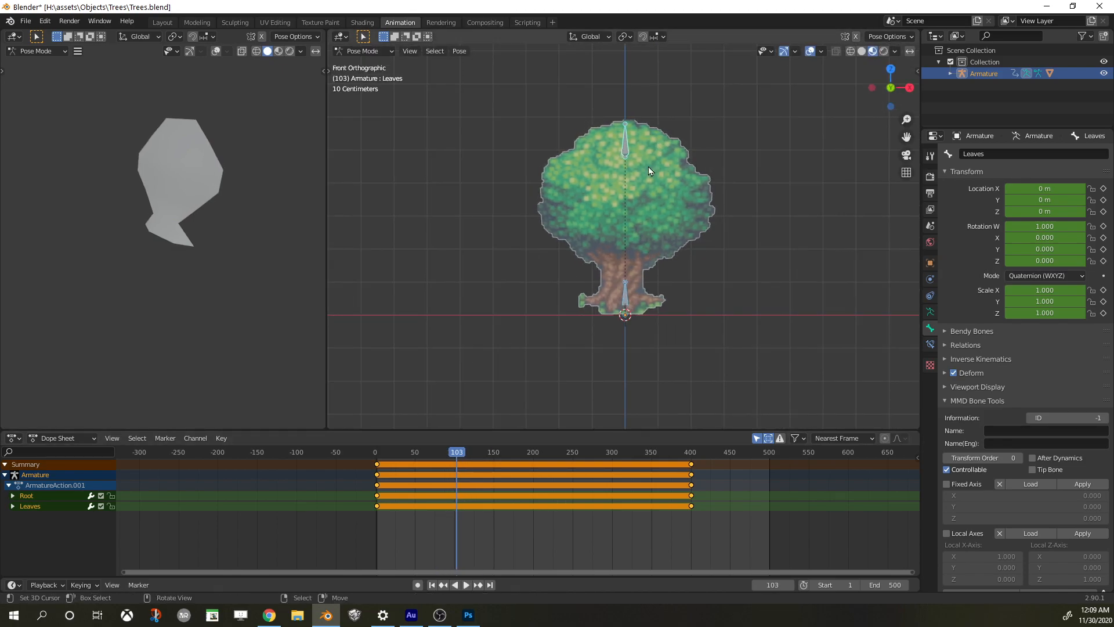
{"action": "left_click", "coordinate": [625, 144]}
{"action": "key", "text": "g"}
{"action": "key", "text": "Escape"}
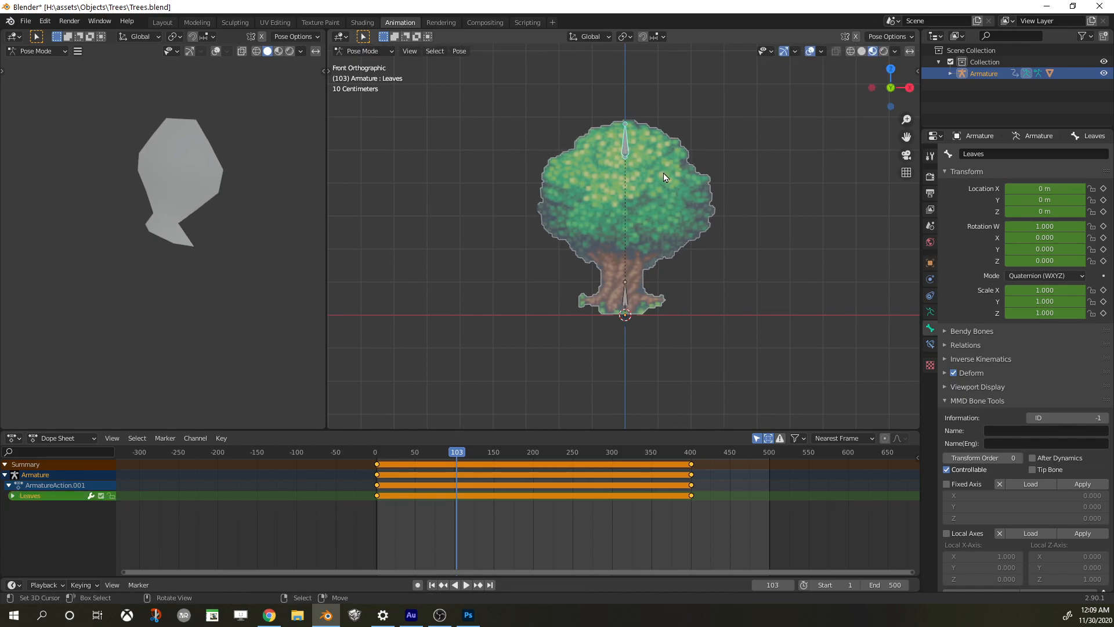
{"action": "scroll", "coordinate": [664, 177], "scroll_direction": "up", "scroll_amount": 3}
{"action": "key", "text": "g"}
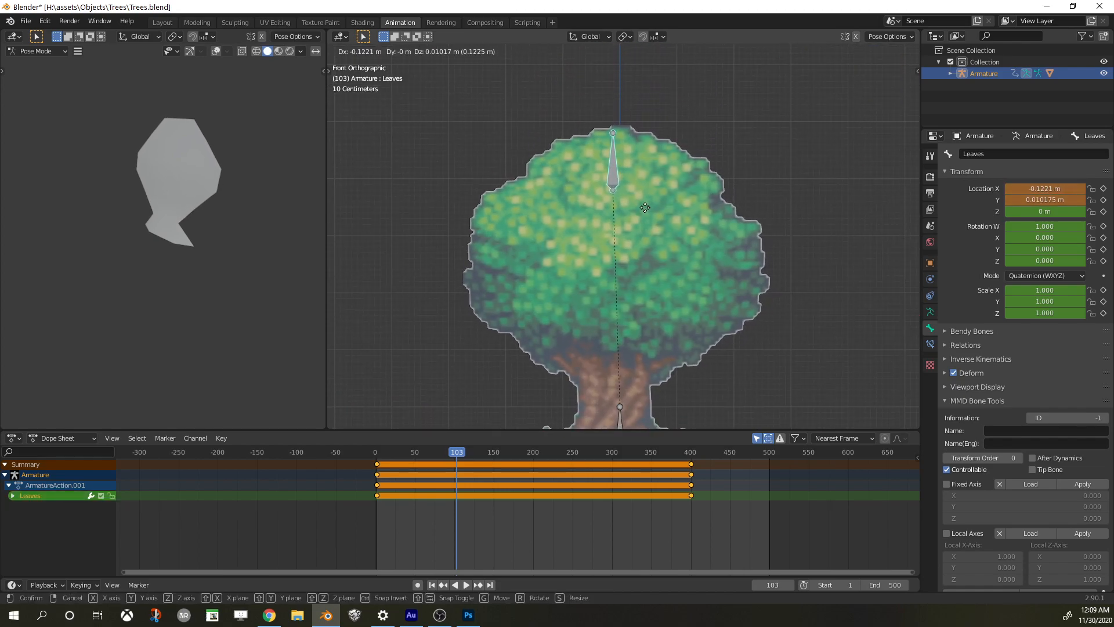
{"action": "left_click", "coordinate": [641, 208]}
{"action": "key", "text": "i"}
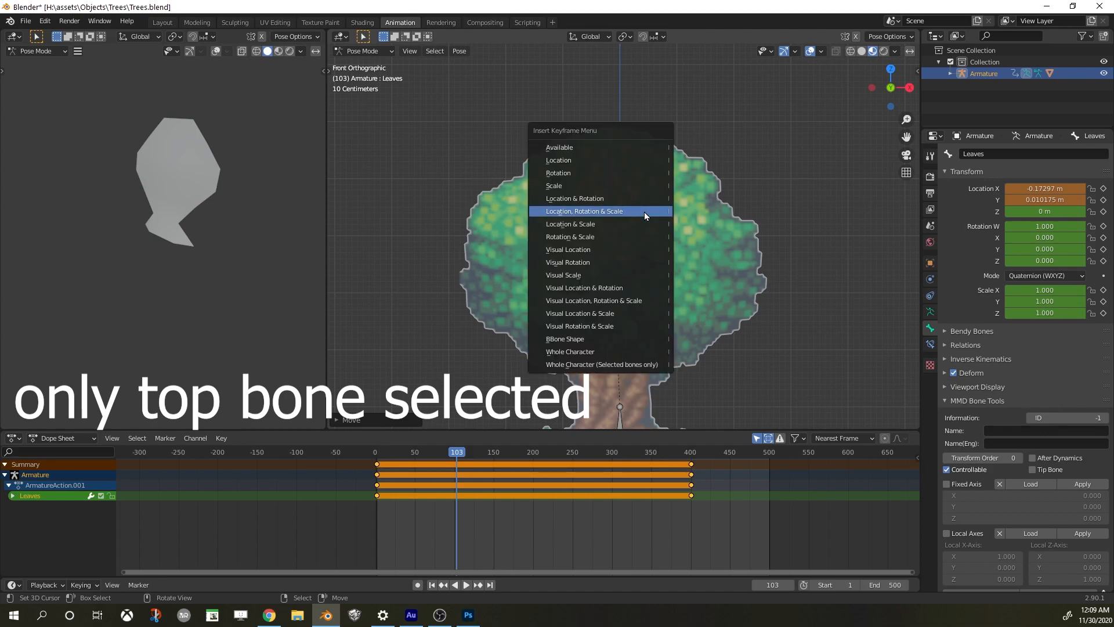
{"action": "left_click", "coordinate": [644, 211]}
At frame 220, move the Leaves bone to about 0.10 m in X and keyframe its Location, Rotation & Scale
{"action": "left_click_drag", "start_coordinate": [471, 514], "coordinate": [549, 521]}
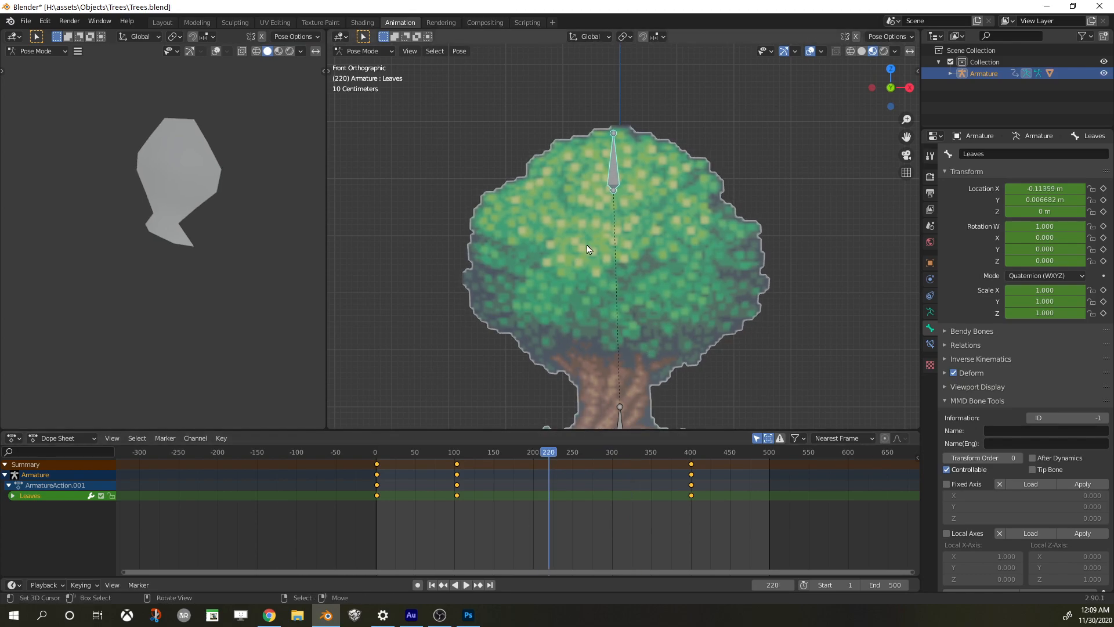
{"action": "key", "text": "g"}
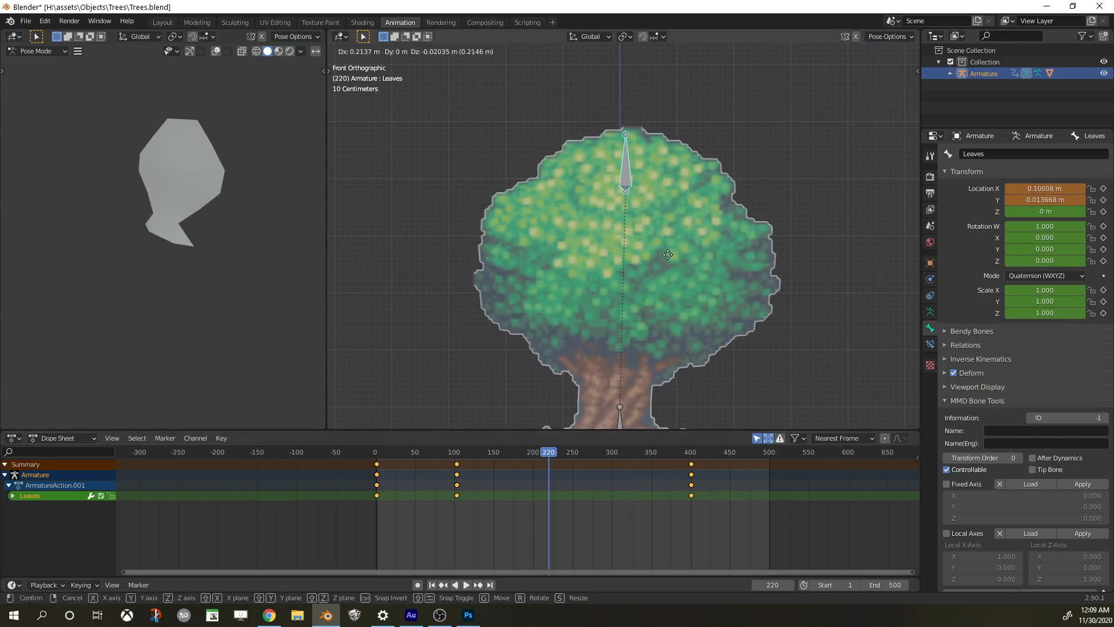
{"action": "left_click", "coordinate": [667, 255]}
{"action": "key", "text": "i"}
{"action": "left_click", "coordinate": [667, 255]}
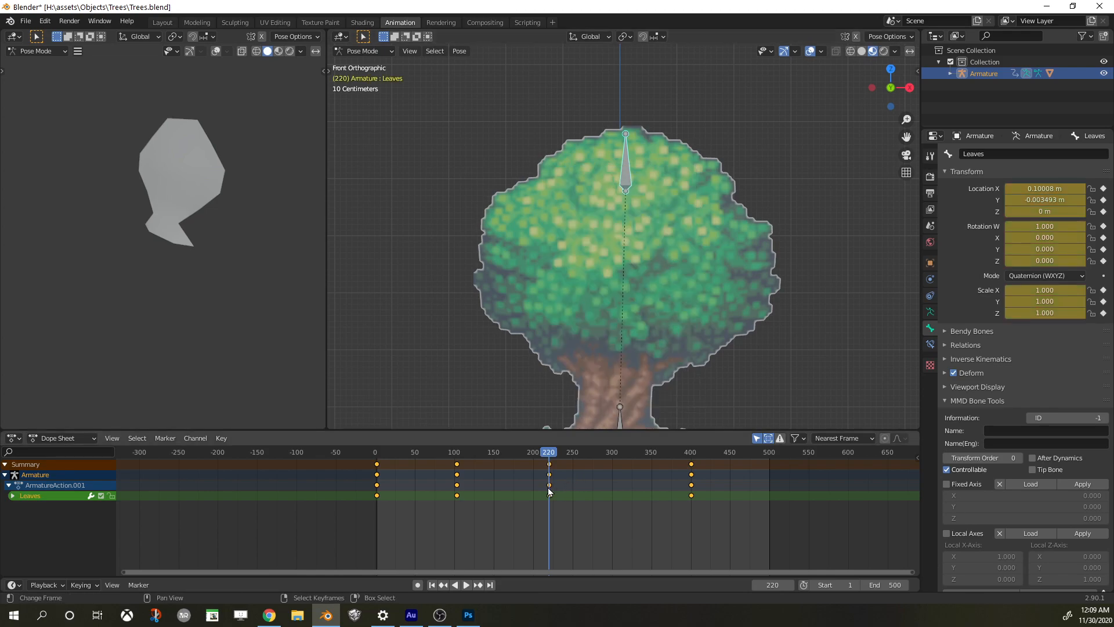
At frame 300, move the Leaves bone to about -0.08 m in X and keyframe its Location, Rotation & Scale
{"action": "key", "text": "space"}
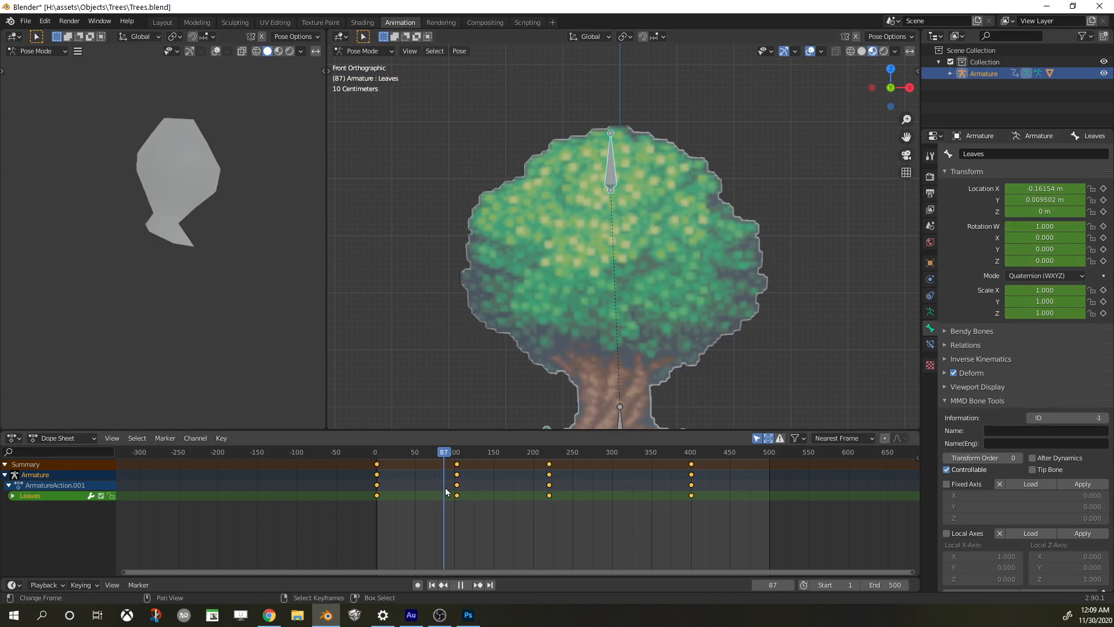
{"action": "left_click_drag", "start_coordinate": [509, 492], "coordinate": [611, 490]}
{"action": "key", "text": "space"}
{"action": "key", "text": "g"}
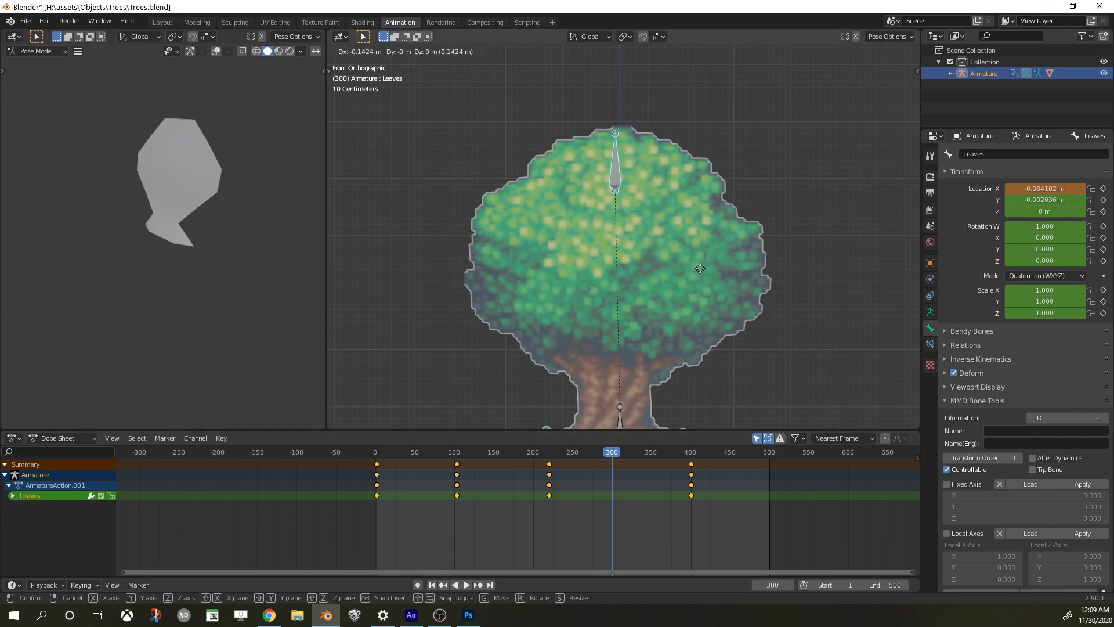
{"action": "left_click", "coordinate": [700, 269]}
{"action": "key", "text": "i"}
{"action": "left_click", "coordinate": [699, 270]}
Play back the tree's sway animation from the first keyframe to check the motion
{"action": "key", "text": "space"}
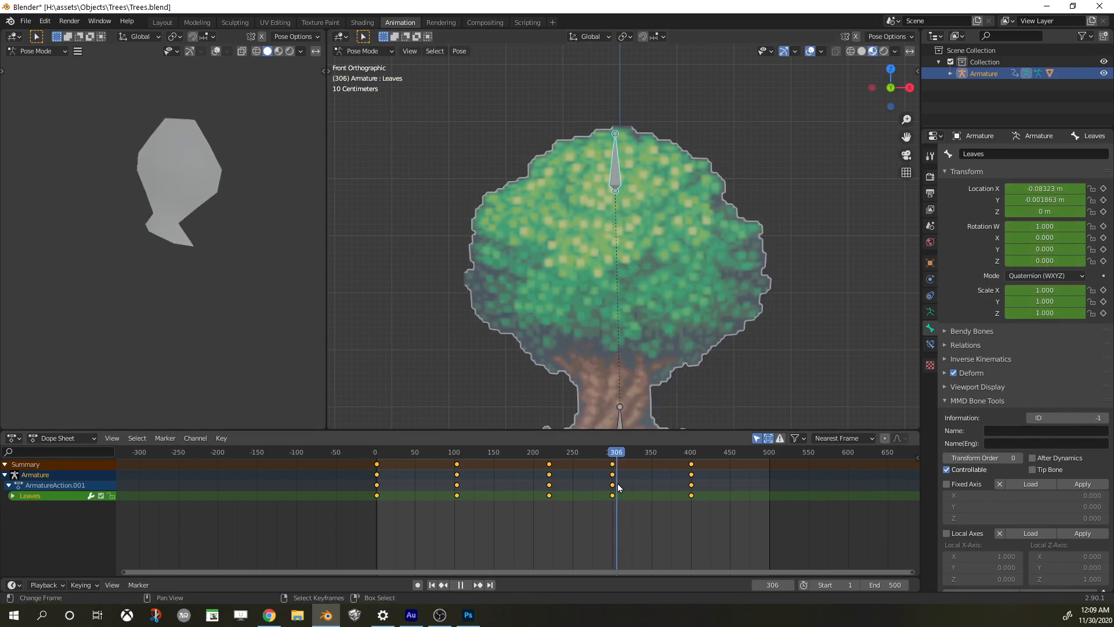
{"action": "left_click", "coordinate": [376, 474]}
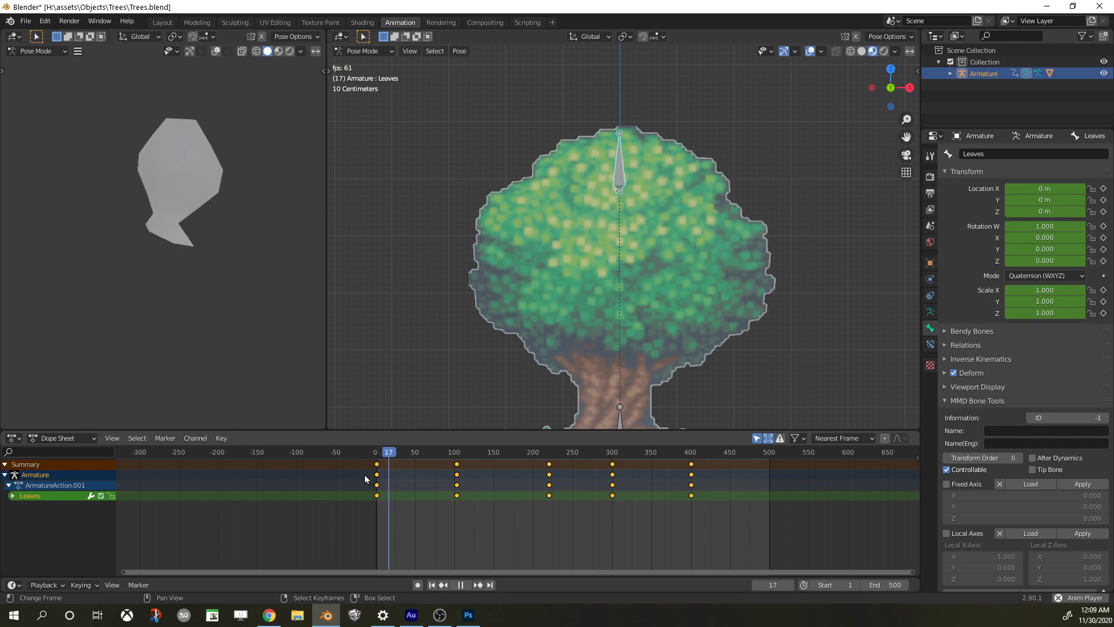
{"action": "scroll", "coordinate": [538, 298], "scroll_direction": "down", "scroll_amount": 3}
{"action": "middle_click_drag", "start_coordinate": [538, 298], "coordinate": [607, 298]}
{"action": "key", "text": "space"}
Set the animation's end frame to 400 and play back the looping sway
{"action": "left_click", "coordinate": [888, 585]}
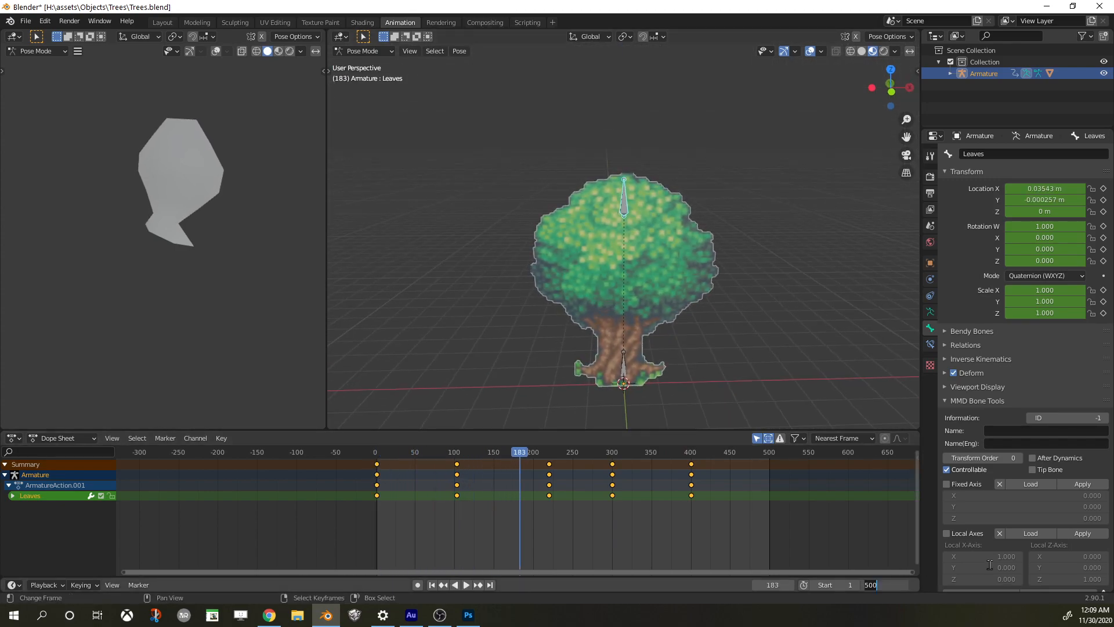
{"action": "type", "text": "40"}
{"action": "key", "text": "Return"}
{"action": "left_click", "coordinate": [901, 585]}
{"action": "type", "text": "400"}
{"action": "key", "text": "Return"}
{"action": "key", "text": "space"}
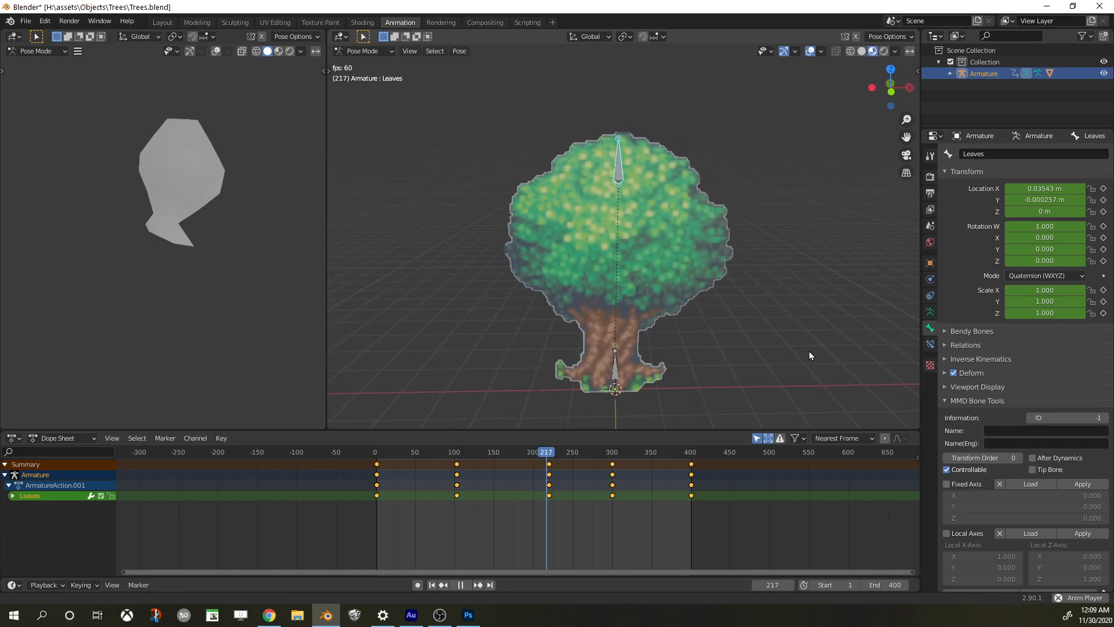
{"action": "key", "text": "space"}
{"action": "scroll", "coordinate": [714, 341], "scroll_direction": "down", "scroll_amount": 3}
{"action": "scroll", "coordinate": [667, 342], "scroll_direction": "up", "scroll_amount": 2}
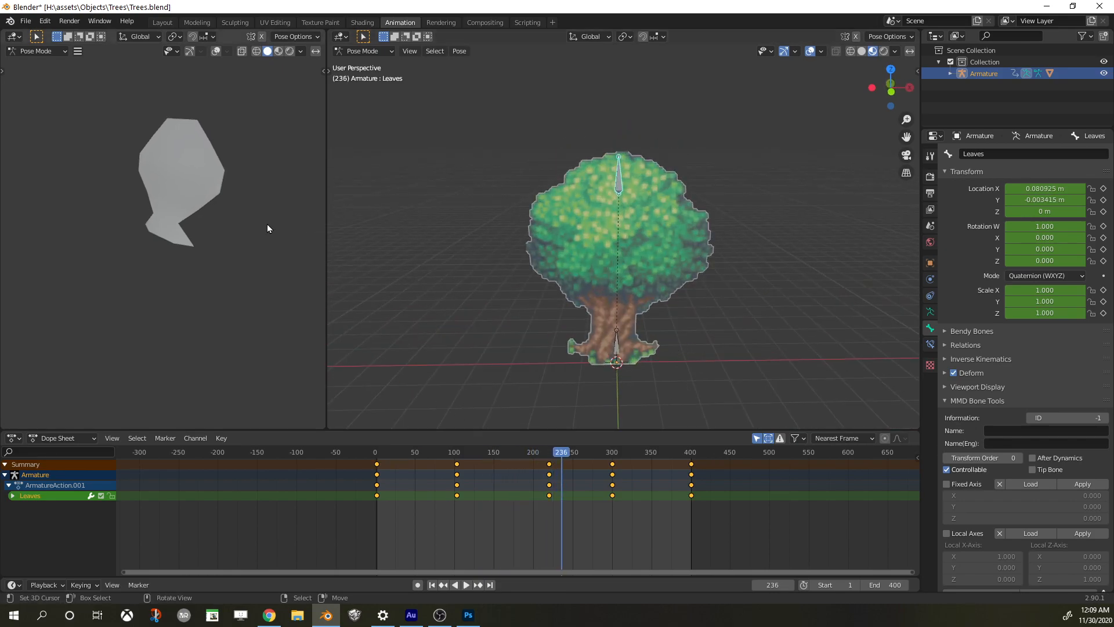
Deselect the bones, save the blend file, and export the animated tree as Tree_01.fbx to the Trees folder
{"action": "left_click", "coordinate": [624, 291]}
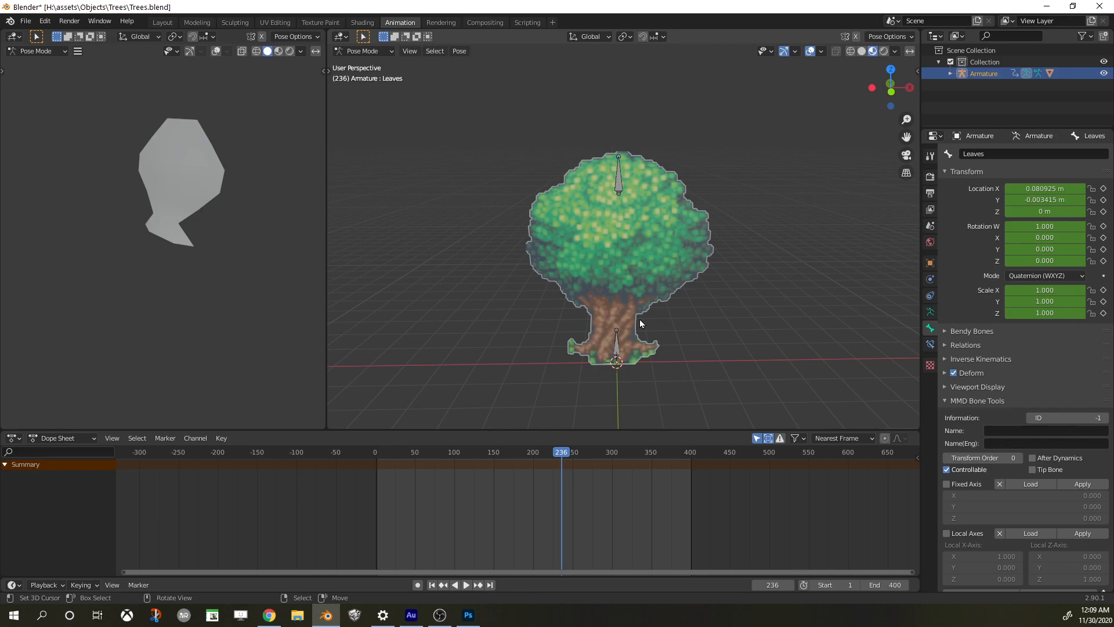
{"action": "left_click", "coordinate": [41, 23]}
{"action": "key", "text": "ctrl+s"}
{"action": "left_click", "coordinate": [26, 21]}
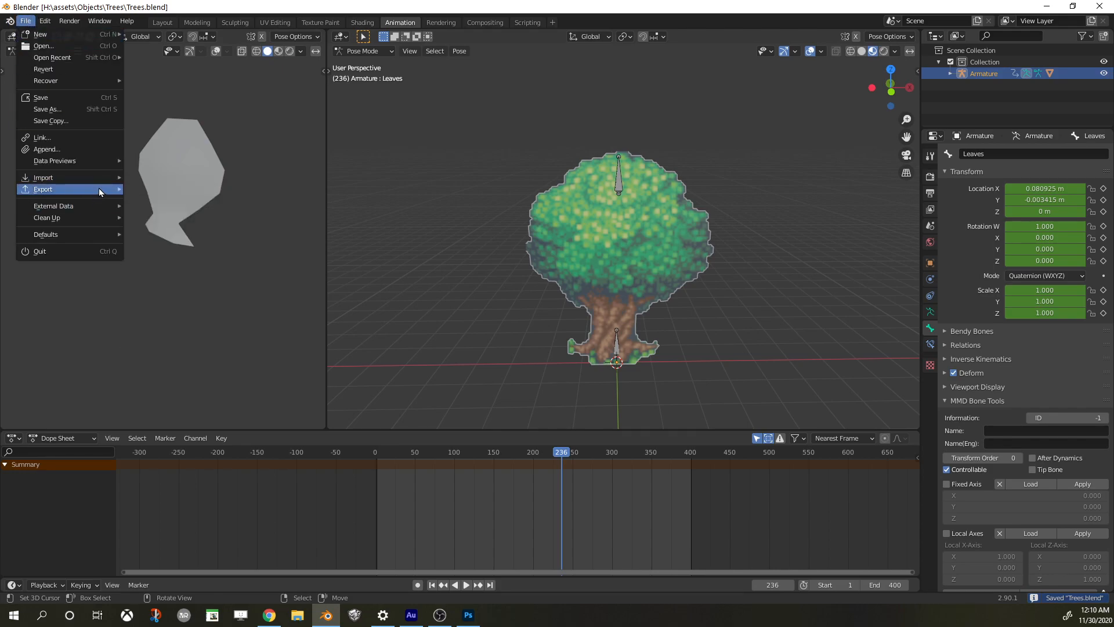
{"action": "mouse_move", "coordinate": [97, 185]}
{"action": "left_click", "coordinate": [218, 262]}
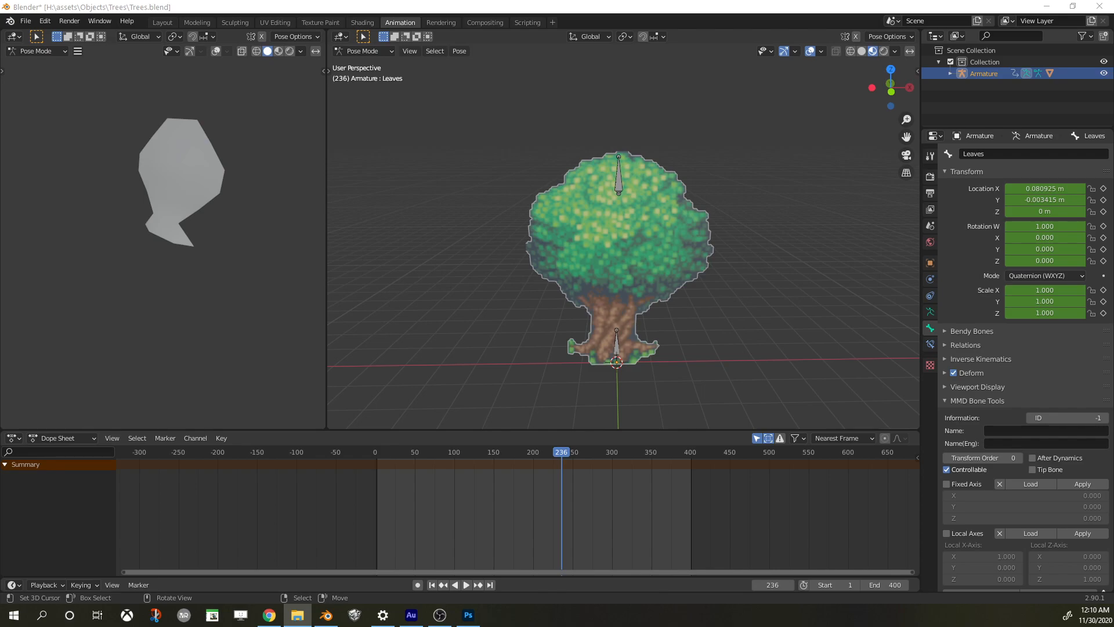
Switch to File Explorer and create a new text document in the Trees folder
{"action": "left_click_drag", "start_coordinate": [594, 0], "coordinate": [513, 97]}
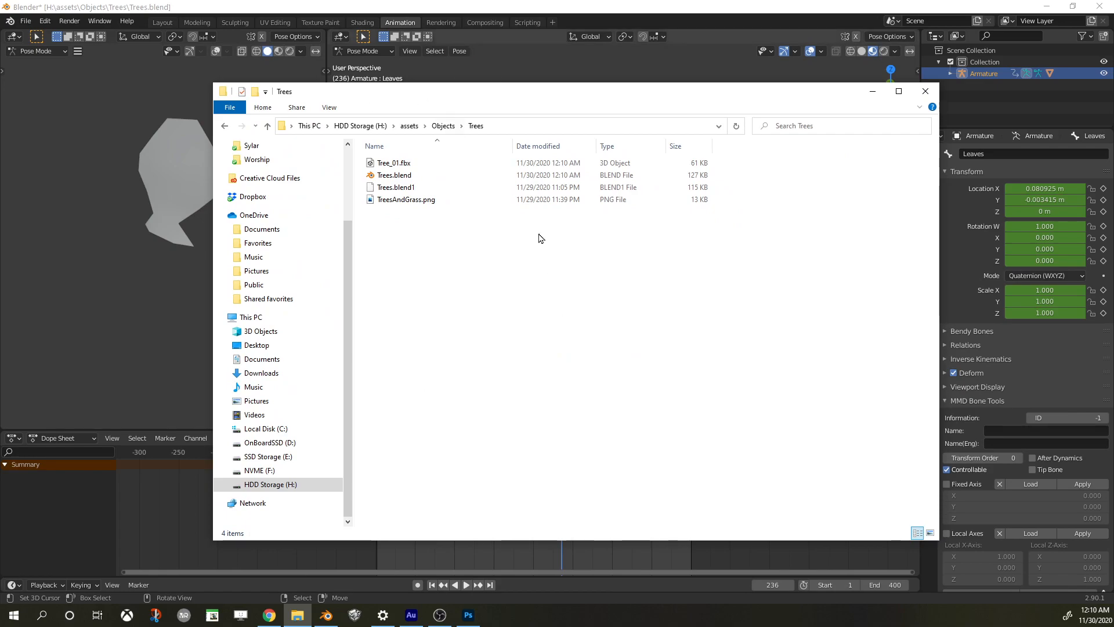
{"action": "right_click", "coordinate": [505, 350]}
{"action": "left_click", "coordinate": [525, 300]}
{"action": "right_click", "coordinate": [365, 324]}
{"action": "right_click", "coordinate": [411, 315]}
{"action": "mouse_move", "coordinate": [381, 476]}
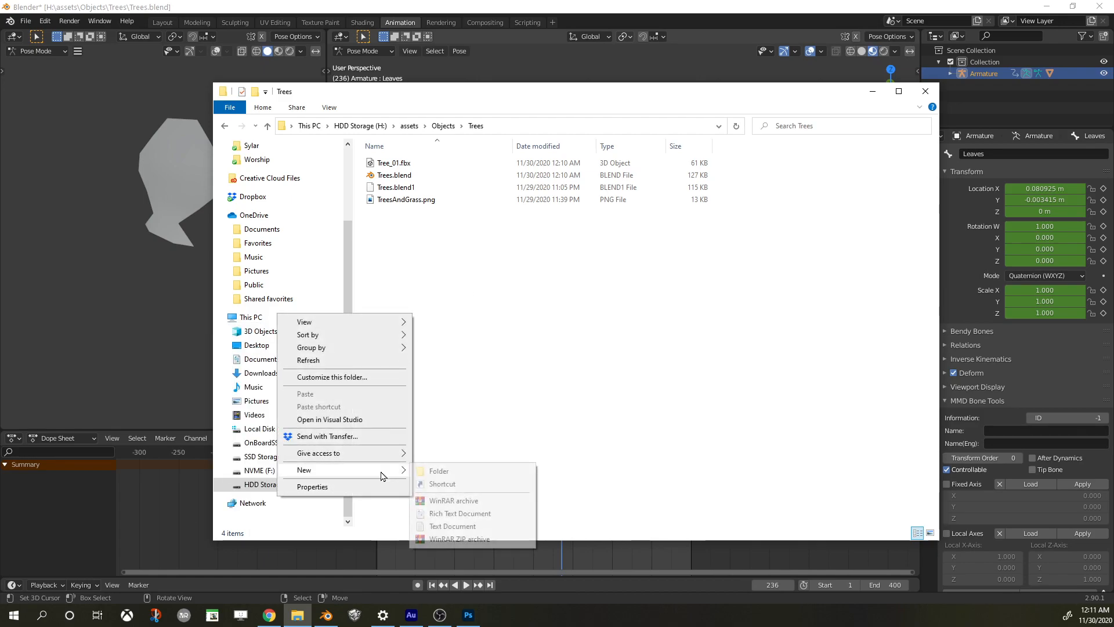
{"action": "left_click", "coordinate": [476, 526]}
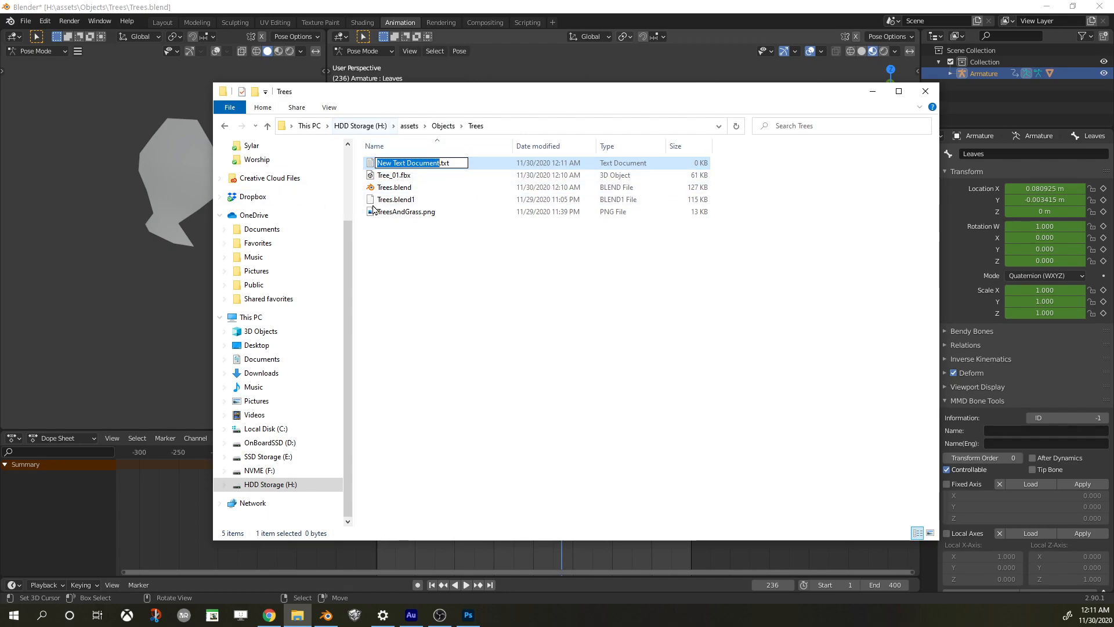
Check the folder view options for hiding extensions of known file types, leaving the settings unchanged
{"action": "left_click", "coordinate": [393, 224]}
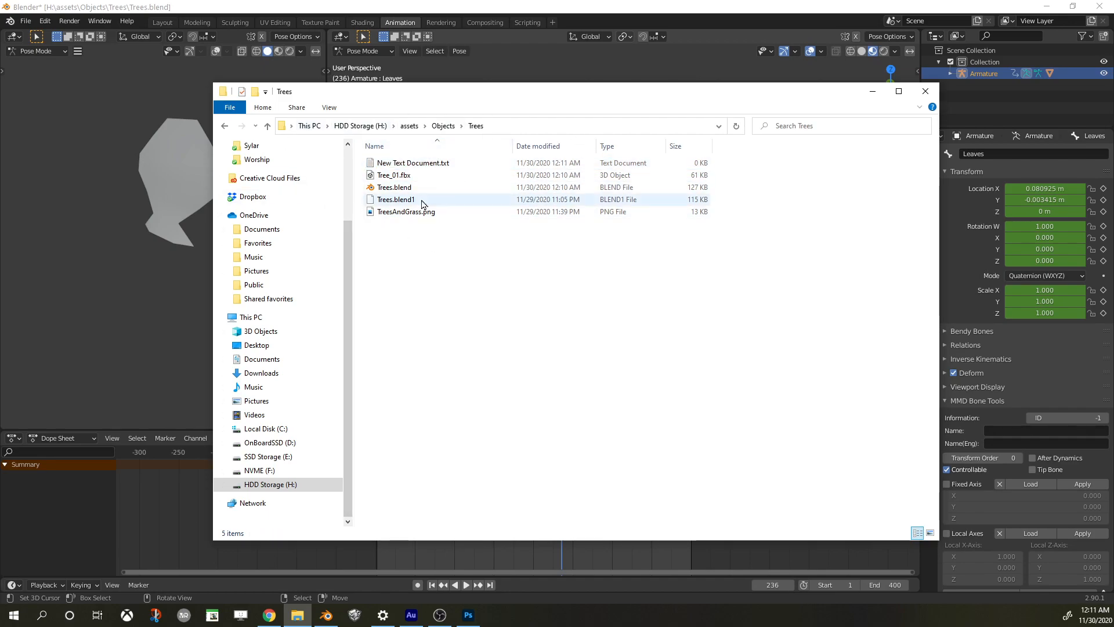
{"action": "left_click", "coordinate": [442, 166]}
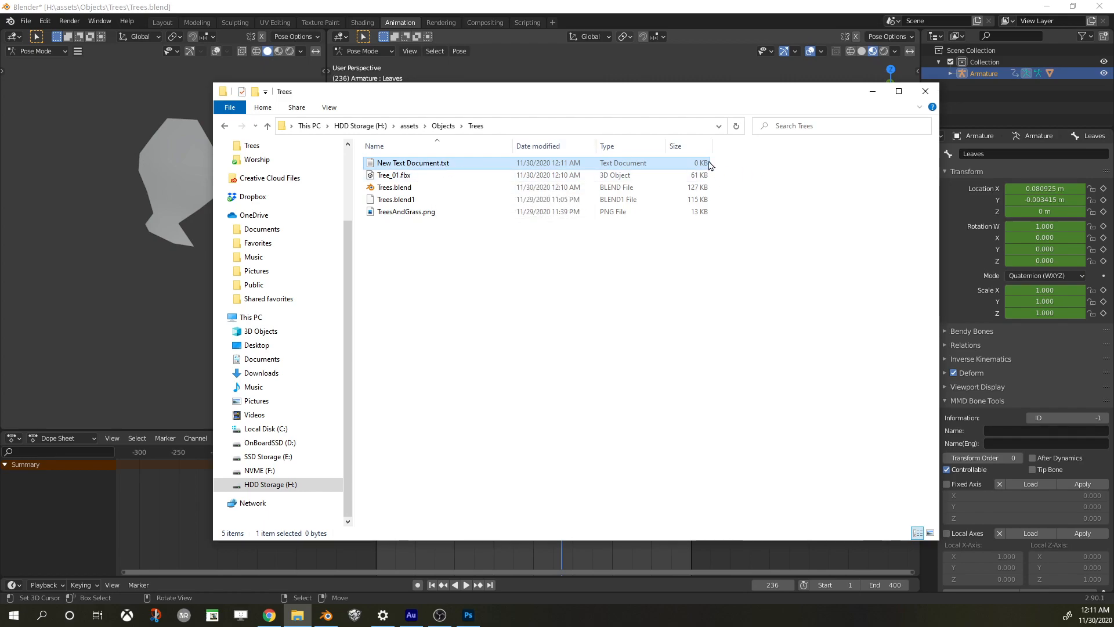
{"action": "left_click", "coordinate": [330, 107]}
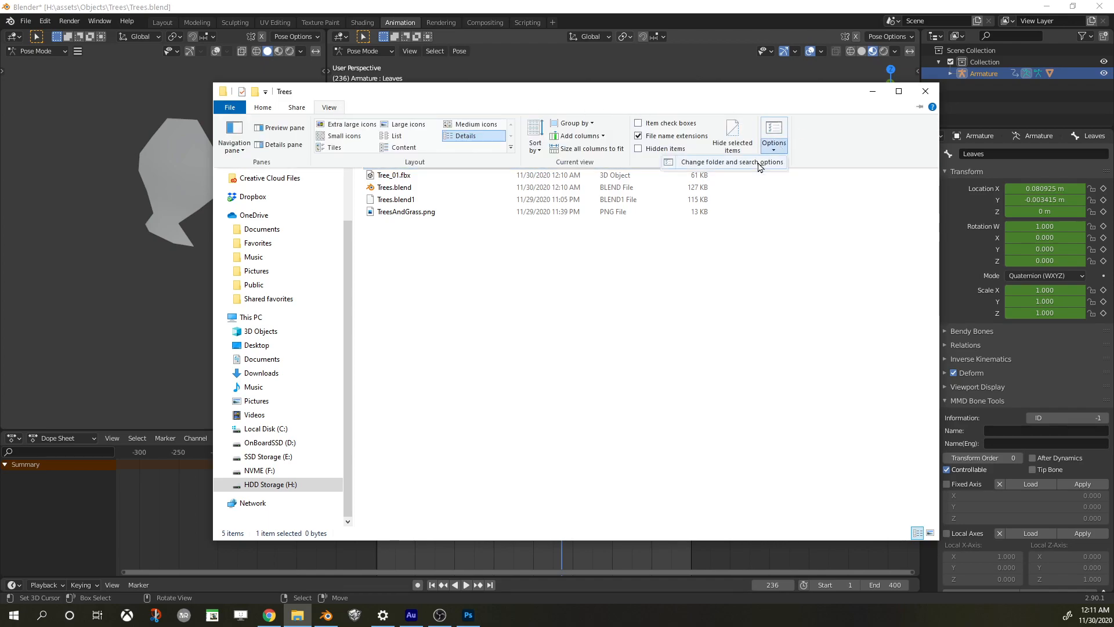
{"action": "left_click", "coordinate": [703, 165]}
{"action": "left_click", "coordinate": [271, 178]}
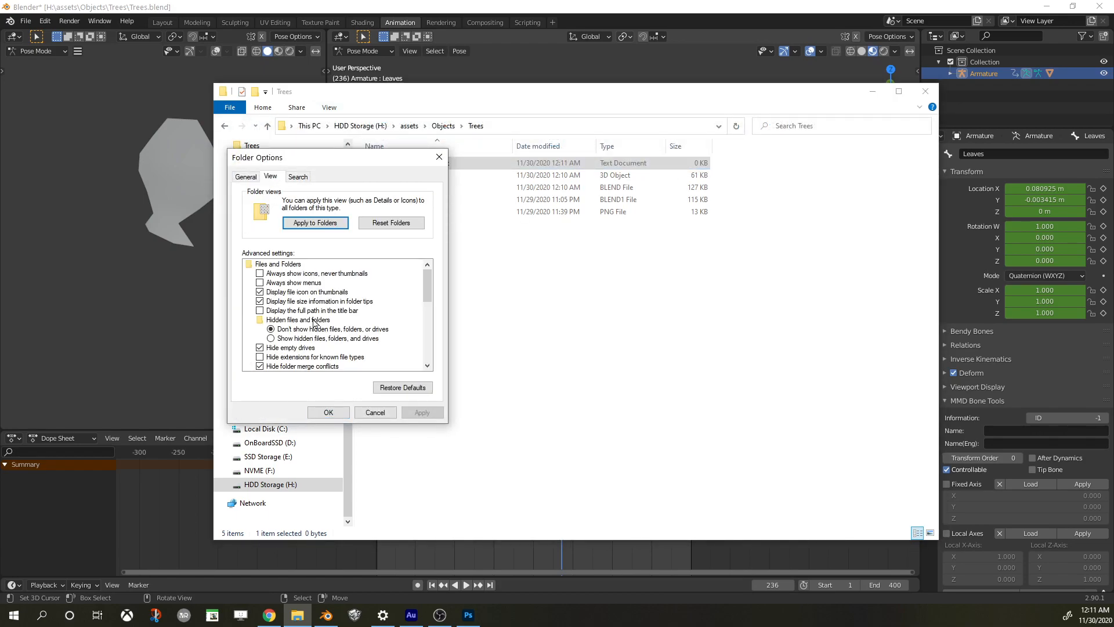
{"action": "scroll", "coordinate": [333, 301], "scroll_direction": "down", "scroll_amount": 1}
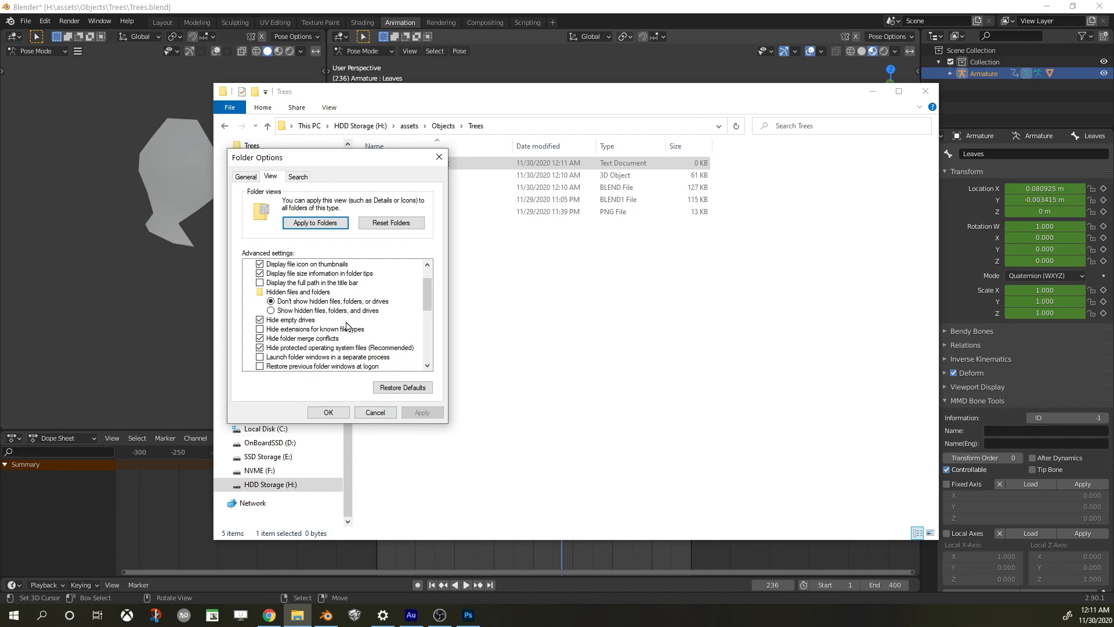
{"action": "left_click", "coordinate": [375, 413]}
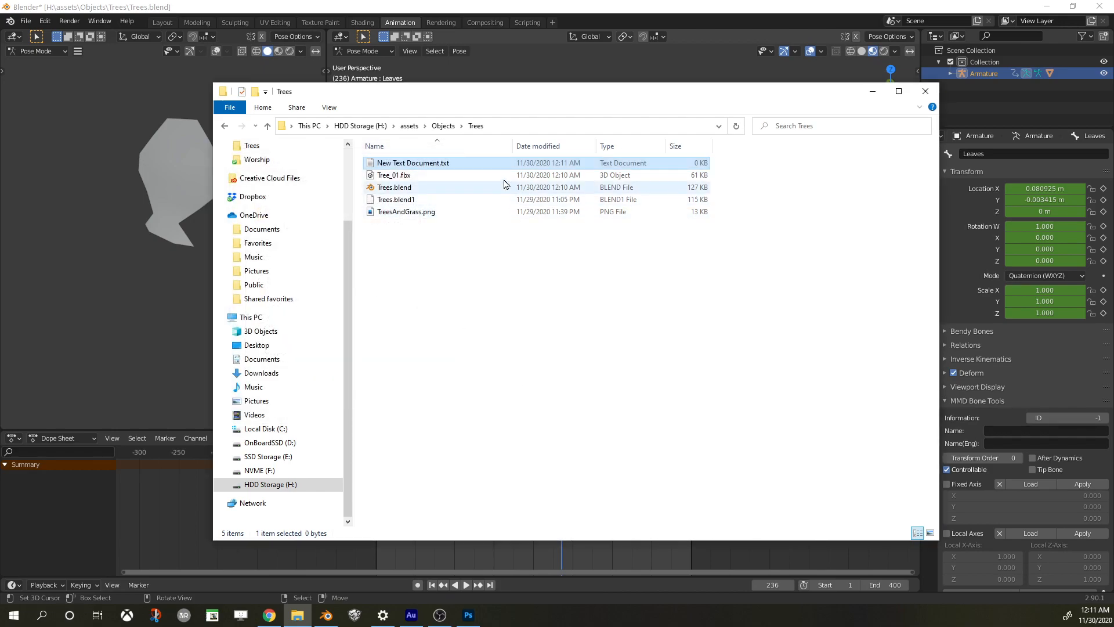
Rename the new text document in the Trees folder to Tree_01.def and accept the file extension change
{"action": "left_click", "coordinate": [450, 163]}
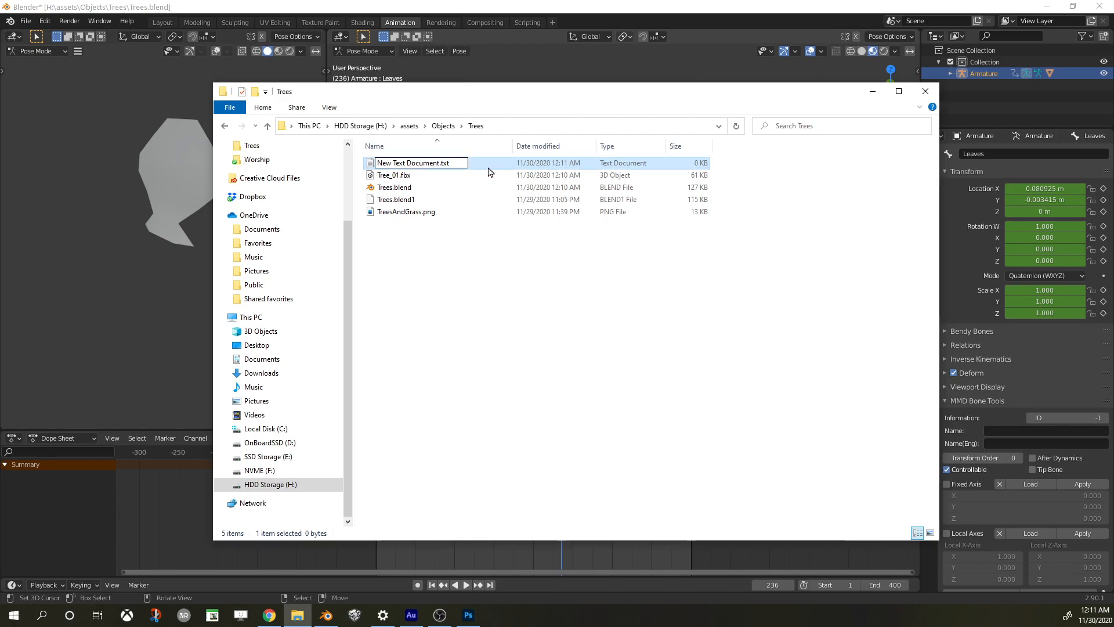
{"action": "key", "text": "BackSpace"}
{"action": "key", "text": "BackSpace"}
{"action": "key", "text": "BackSpace"}
{"action": "key", "text": "BackSpace"}
{"action": "key", "text": "BackSpace"}
{"action": "key", "text": "BackSpace"}
{"action": "key", "text": "BackSpace"}
{"action": "key", "text": "BackSpace"}
{"action": "key", "text": "BackSpace"}
{"action": "key", "text": "BackSpace"}
{"action": "key", "text": "BackSpace"}
{"action": "key", "text": "BackSpace"}
{"action": "key", "text": "BackSpace"}
{"action": "key", "text": "BackSpace"}
{"action": "key", "text": "BackSpace"}
{"action": "key", "text": "BackSpace"}
{"action": "key", "text": "BackSpace"}
{"action": "key", "text": "BackSpace"}
{"action": "key", "text": "BackSpace"}
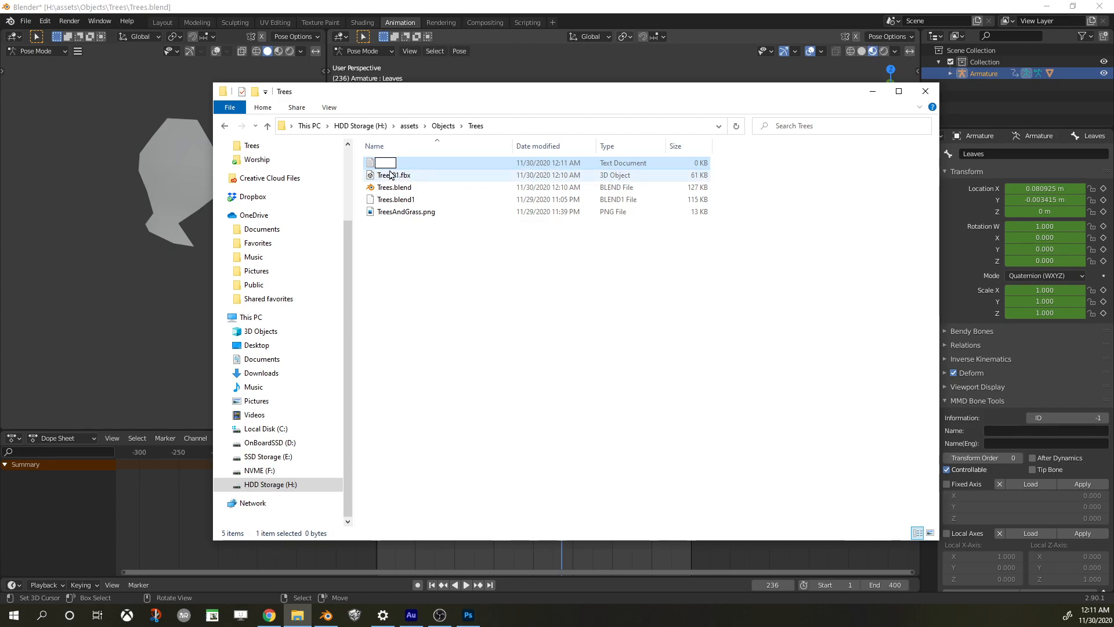
{"action": "type", "text": "Tree_01"}
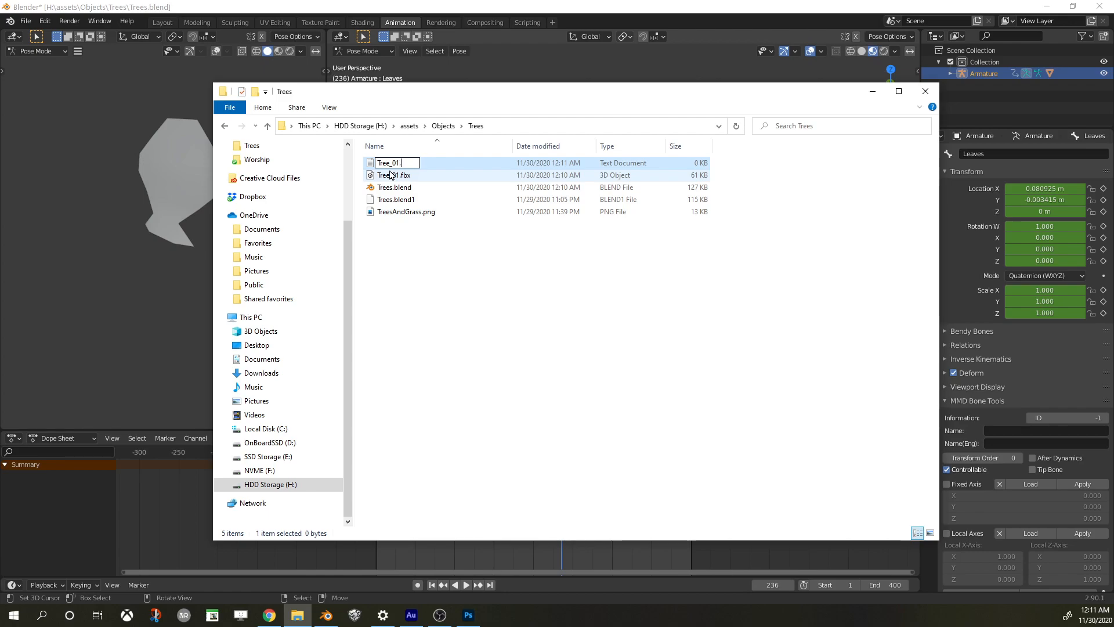
{"action": "type", "text": ".def"}
{"action": "key", "text": "Return"}
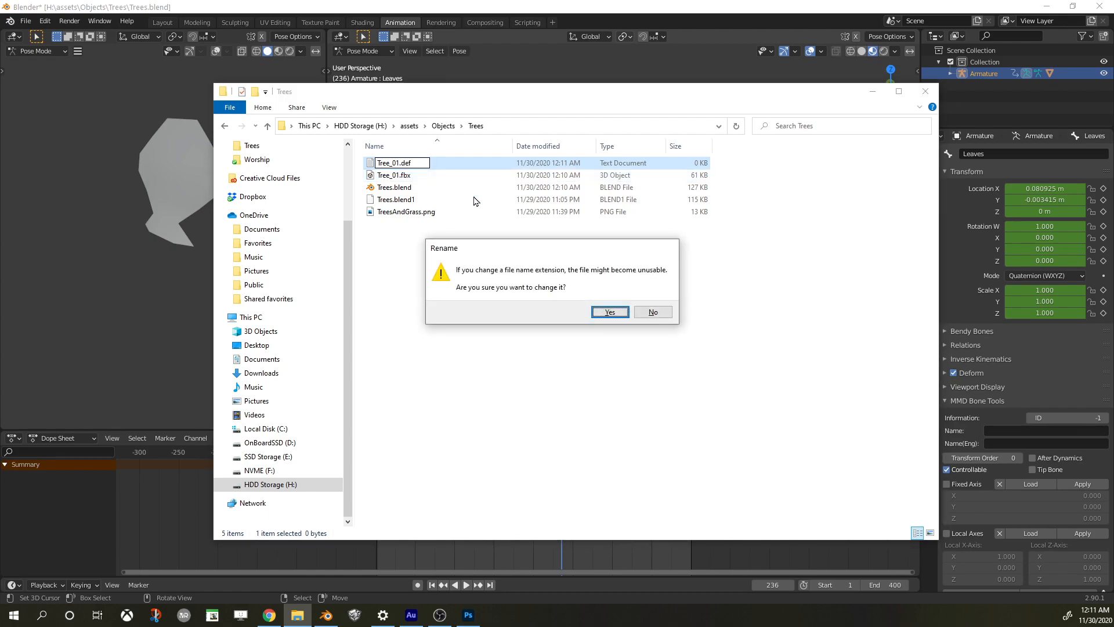
{"action": "left_click", "coordinate": [610, 313]}
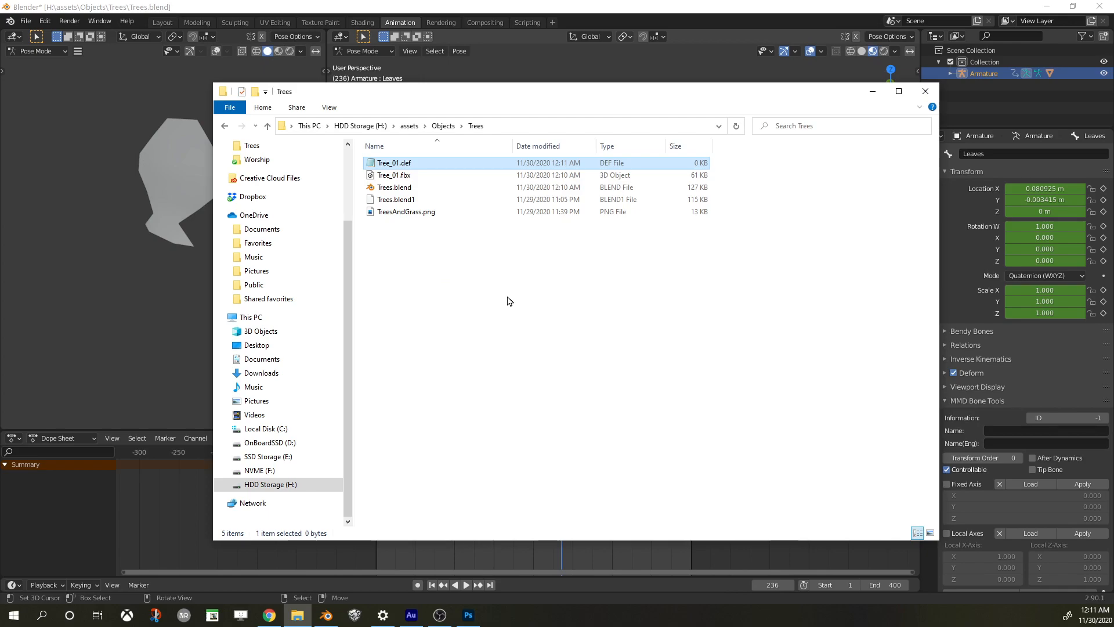
Open Tree_01.def in Notepad and enter "anim" on its first line
{"action": "double_click", "coordinate": [408, 166]}
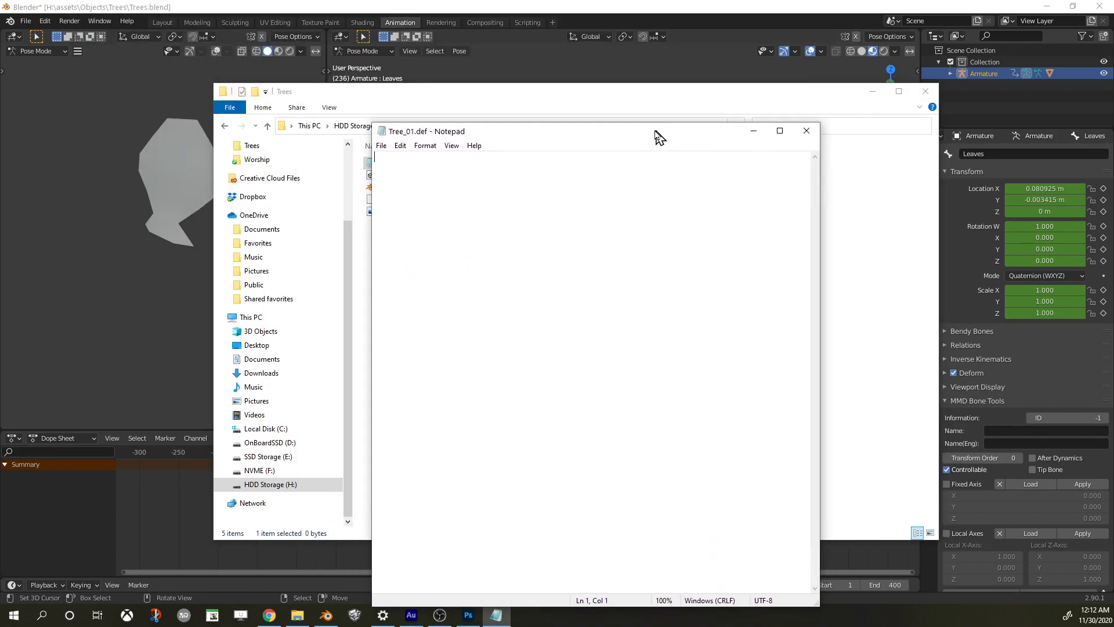
{"action": "left_click_drag", "start_coordinate": [489, 132], "coordinate": [473, 97]}
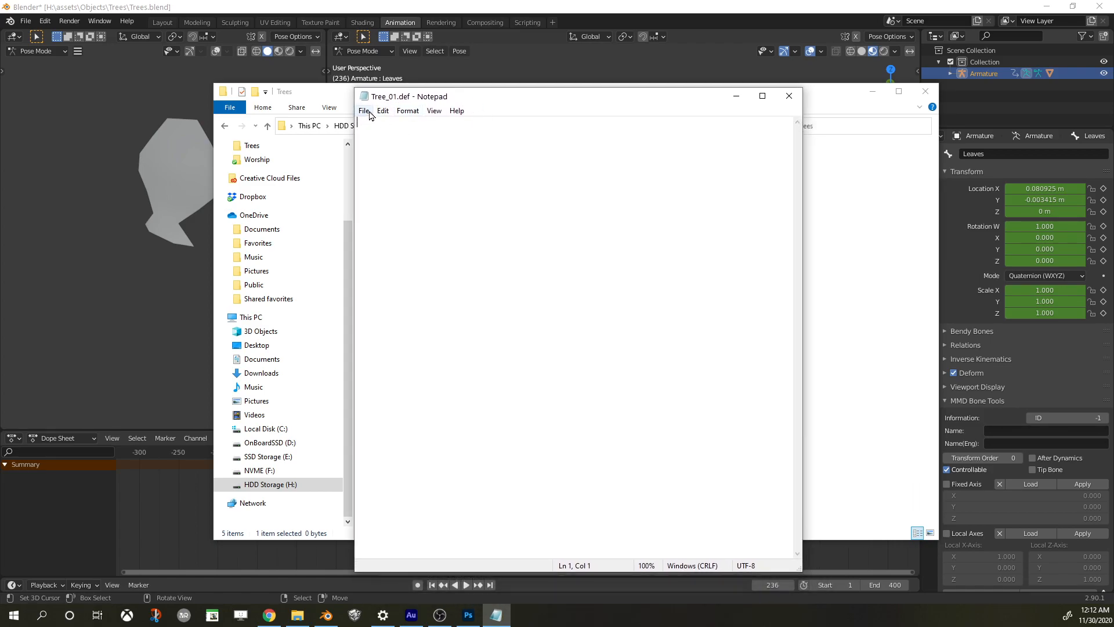
{"action": "left_click_drag", "start_coordinate": [460, 87], "coordinate": [433, 105]}
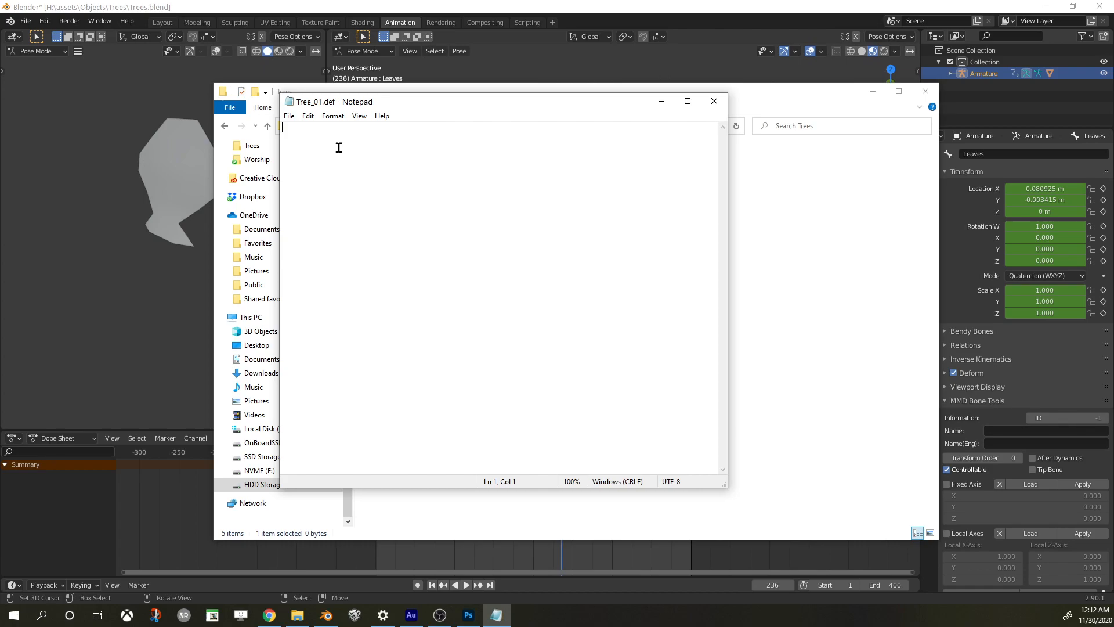
{"action": "type", "text": "an"}
{"action": "type", "text": "im"}
{"action": "key", "text": "Return"}
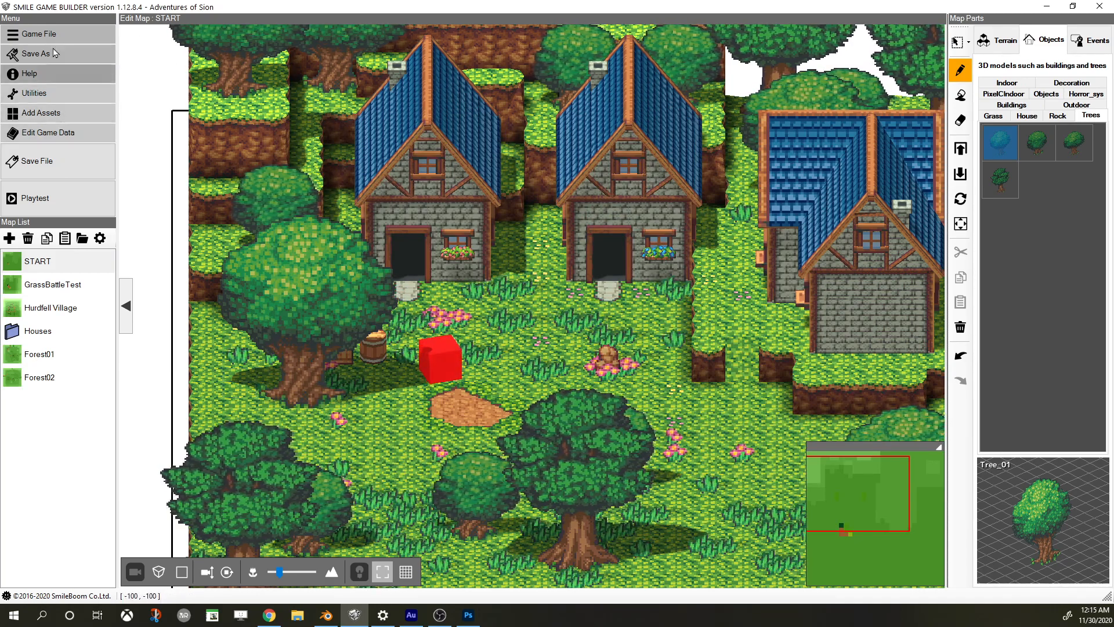
In SMILE GAME BUILDER, add Tree_01.fbx from the Trees folder as a map object at scale 0.010, overwriting the existing Tree_01
{"action": "left_click", "coordinate": [89, 116]}
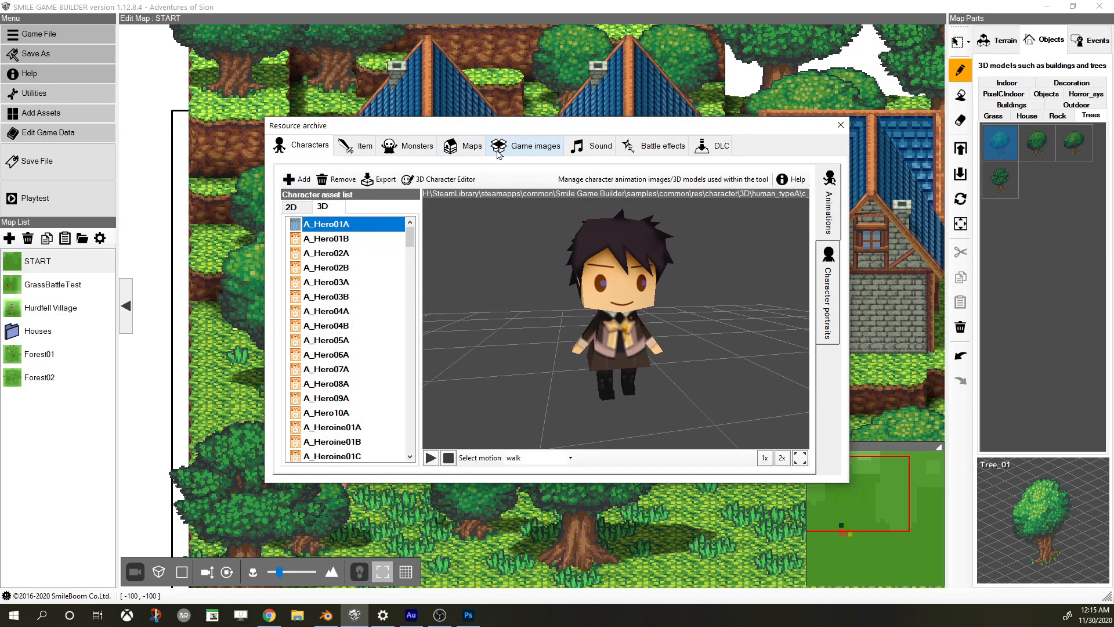
{"action": "left_click", "coordinate": [464, 145]}
{"action": "left_click", "coordinate": [831, 264]}
{"action": "left_click", "coordinate": [290, 179]}
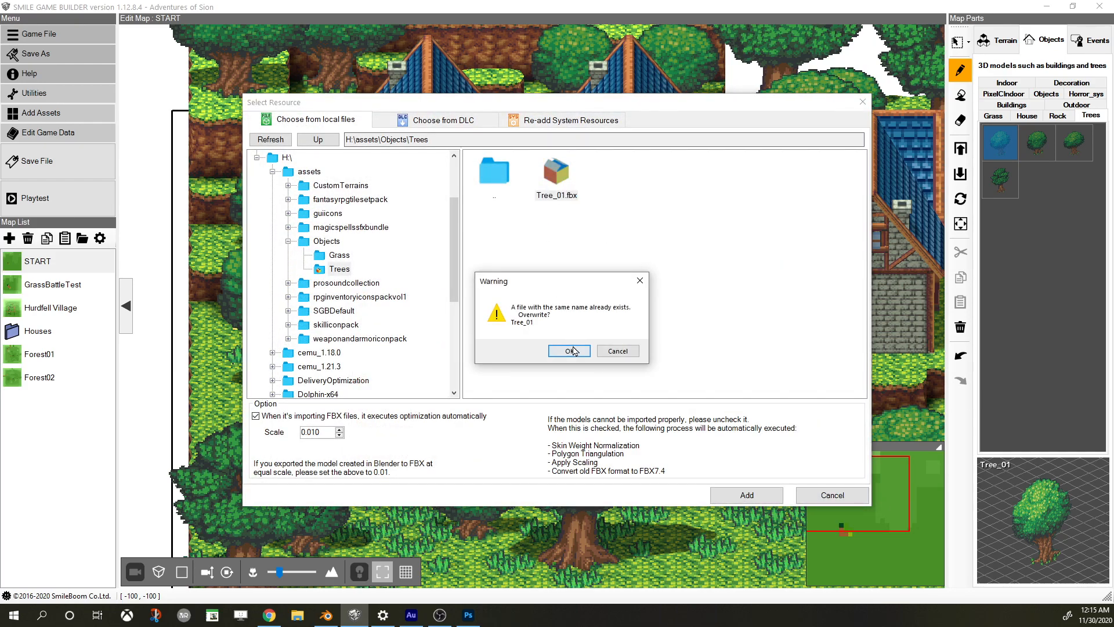
{"action": "left_click", "coordinate": [582, 345]}
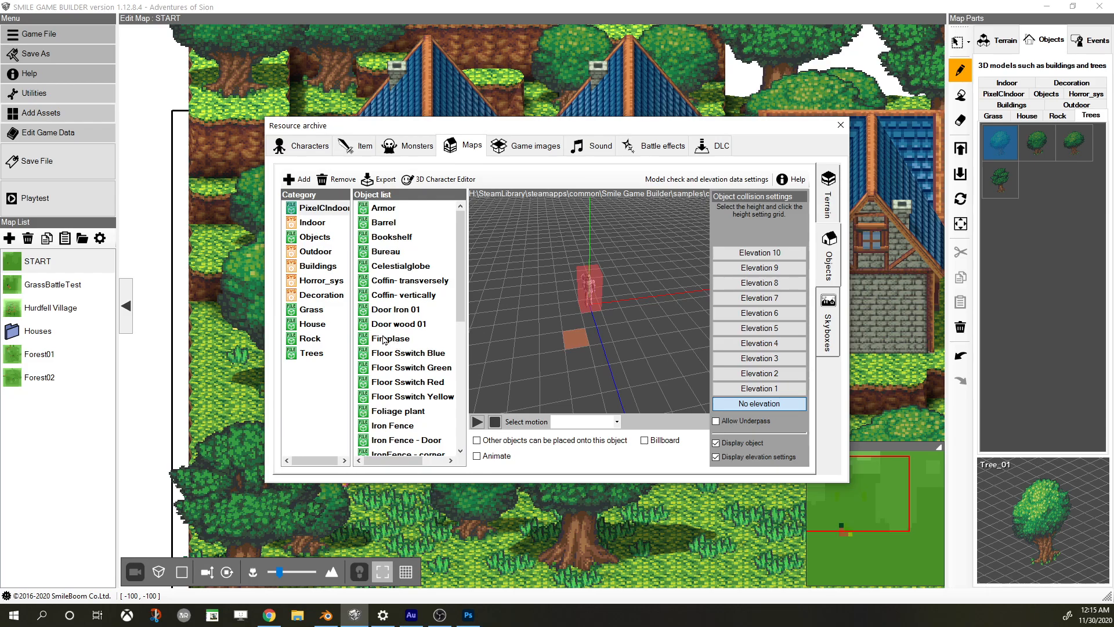
{"action": "left_click", "coordinate": [840, 125]}
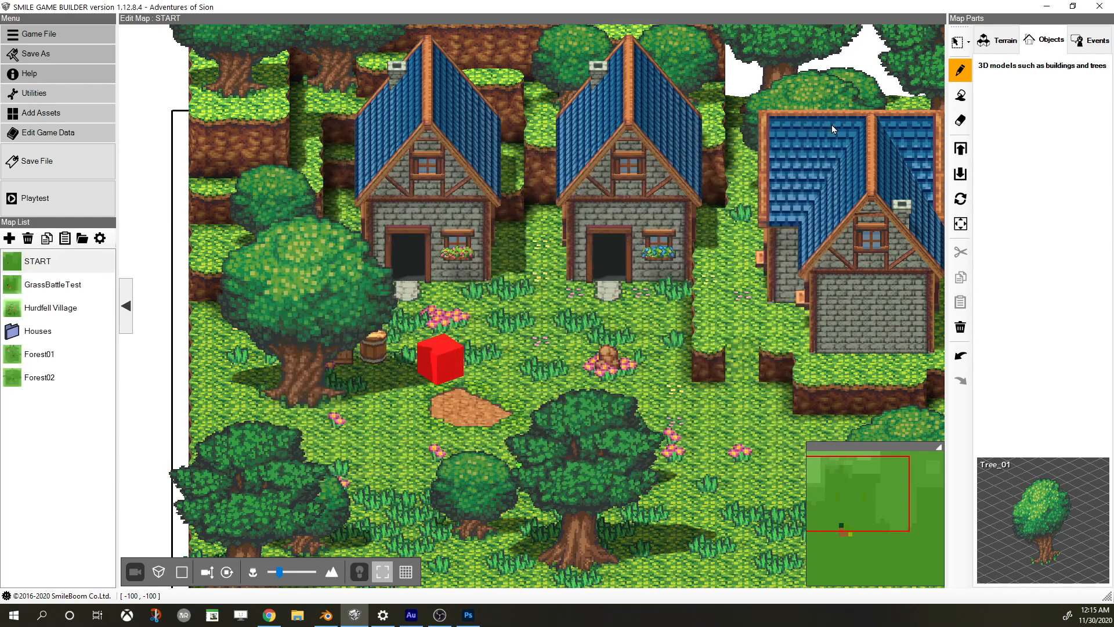
Place a Tree_01 object on the START map's grass between the second and third houses
{"action": "middle_click_drag", "start_coordinate": [741, 200], "coordinate": [651, 200]}
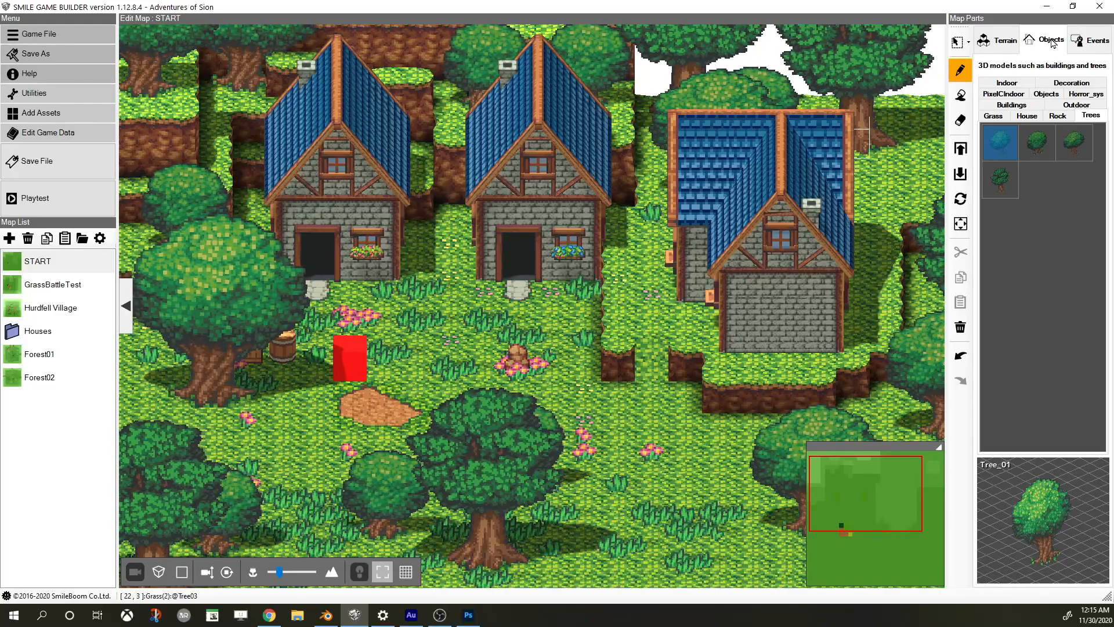
{"action": "left_click", "coordinate": [610, 395]}
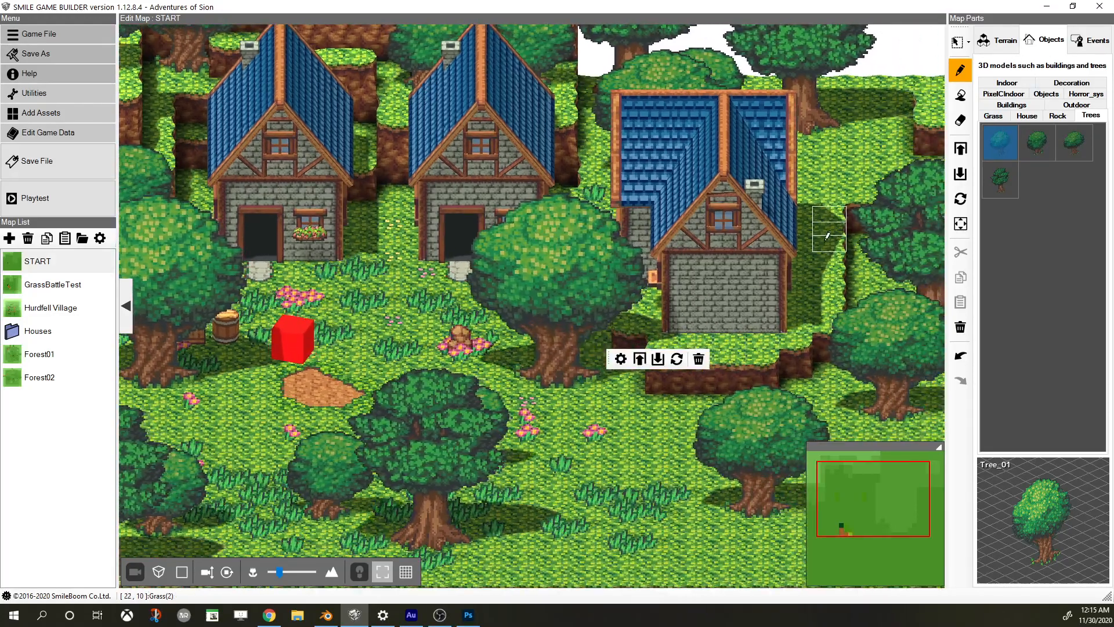
Examine the placed Tree_01 and its sway among the surrounding trees and houses, both up close and from afar
{"action": "scroll", "coordinate": [857, 209], "scroll_direction": "up", "scroll_amount": 2}
{"action": "scroll", "coordinate": [858, 209], "scroll_direction": "down", "scroll_amount": 2}
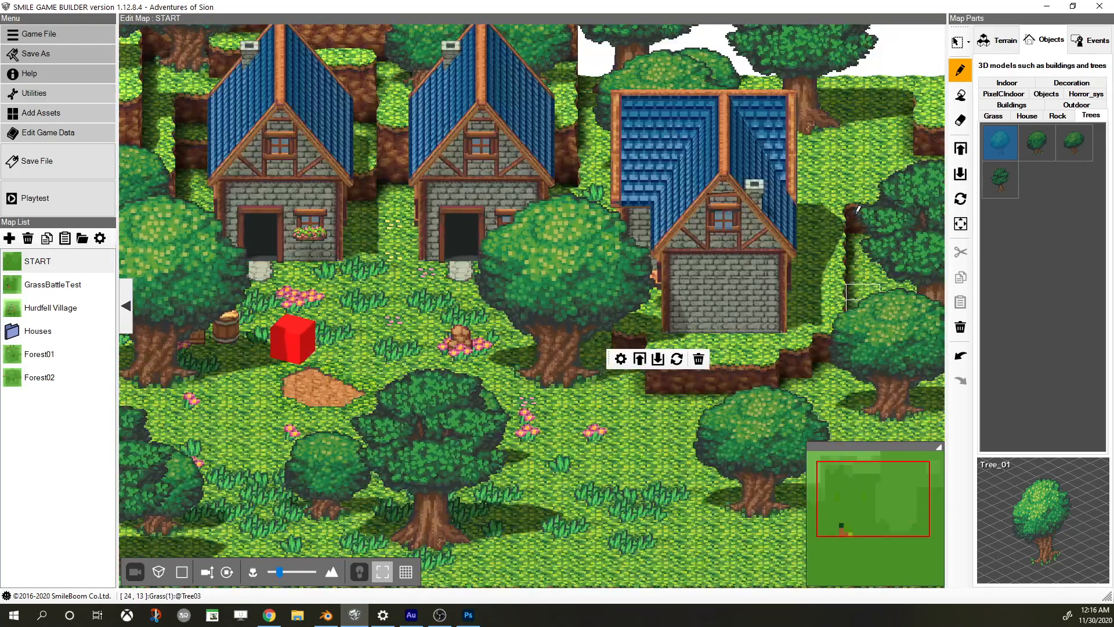
{"action": "scroll", "coordinate": [515, 252], "scroll_direction": "down", "scroll_amount": 2}
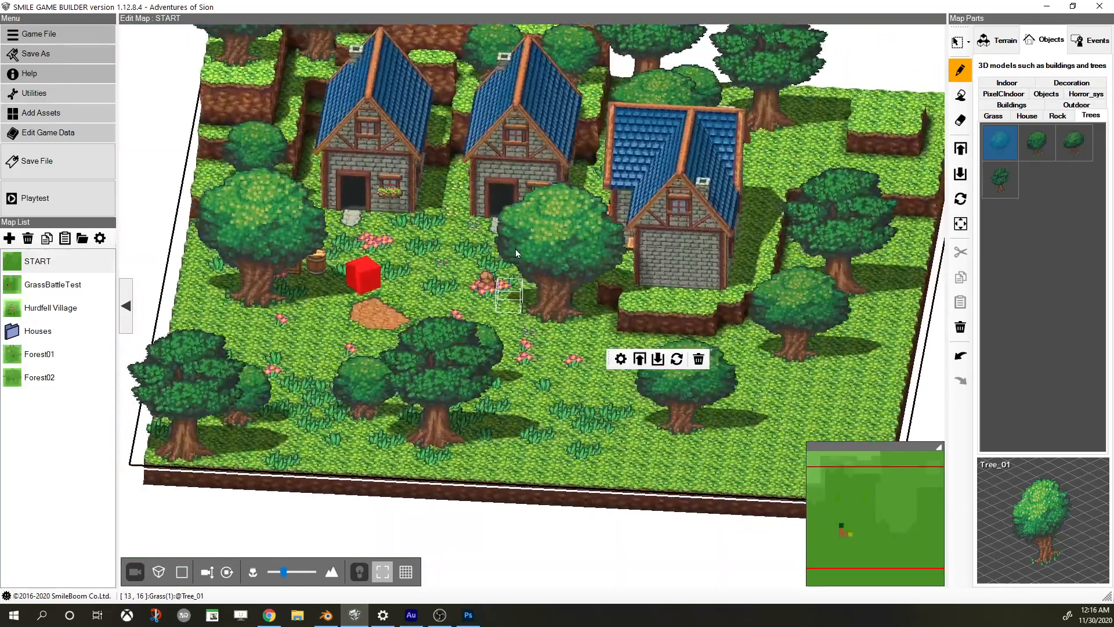
{"action": "scroll", "coordinate": [516, 249], "scroll_direction": "up", "scroll_amount": 1}
{"action": "scroll", "coordinate": [520, 249], "scroll_direction": "up", "scroll_amount": 3}
{"action": "scroll", "coordinate": [418, 293], "scroll_direction": "up", "scroll_amount": 3}
{"action": "scroll", "coordinate": [717, 284], "scroll_direction": "up", "scroll_amount": 1}
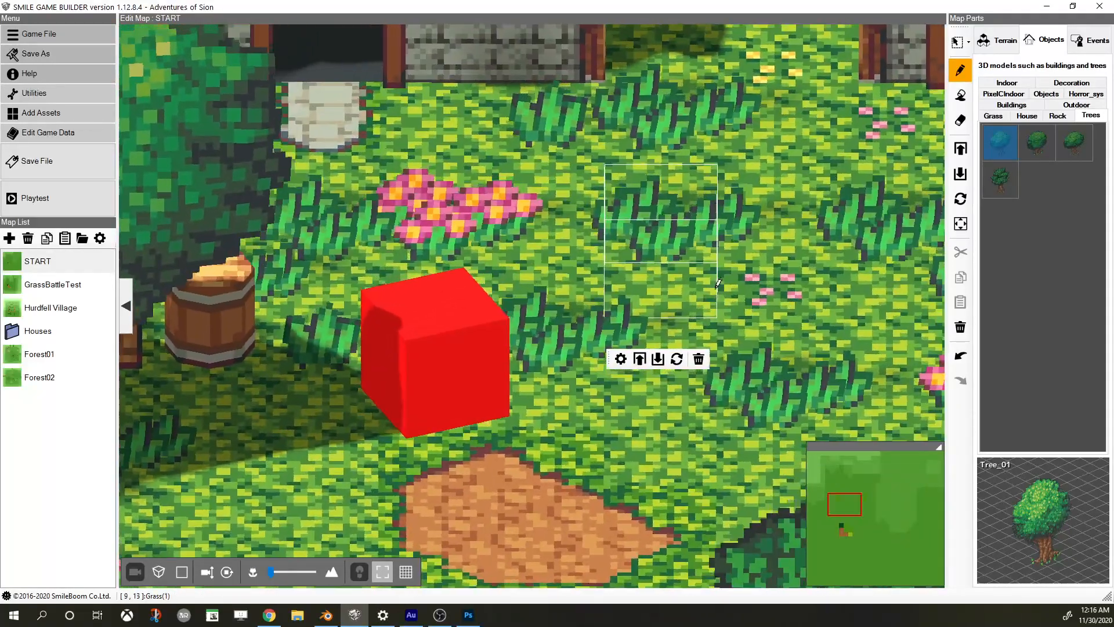
{"action": "scroll", "coordinate": [722, 297], "scroll_direction": "down", "scroll_amount": 3}
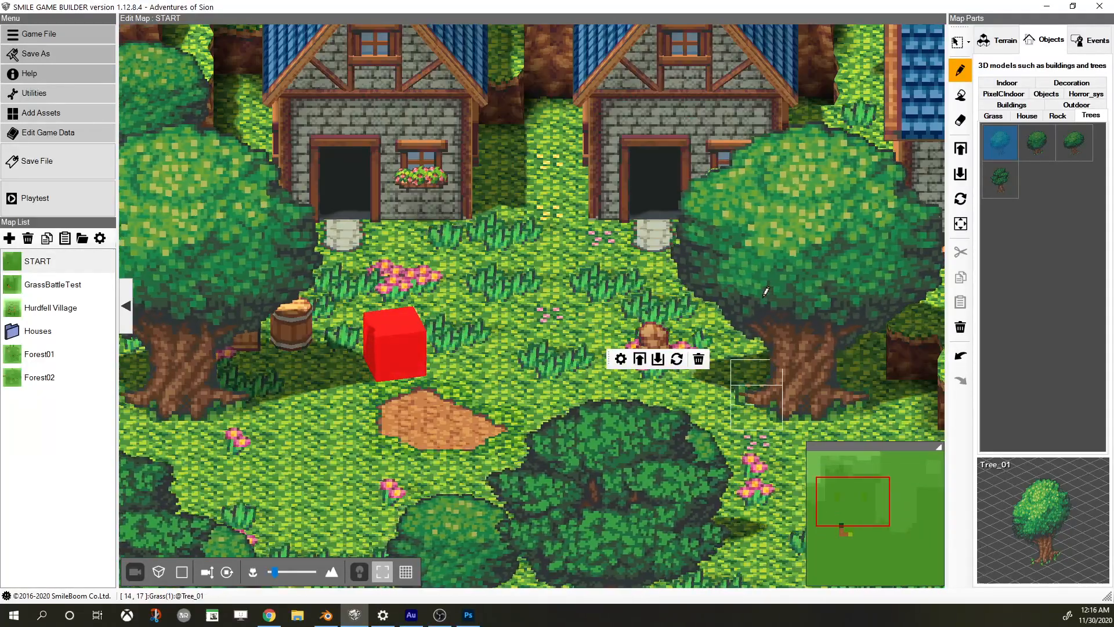
{"action": "scroll", "coordinate": [760, 293], "scroll_direction": "down", "scroll_amount": 4}
{"action": "scroll", "coordinate": [711, 288], "scroll_direction": "up", "scroll_amount": 4}
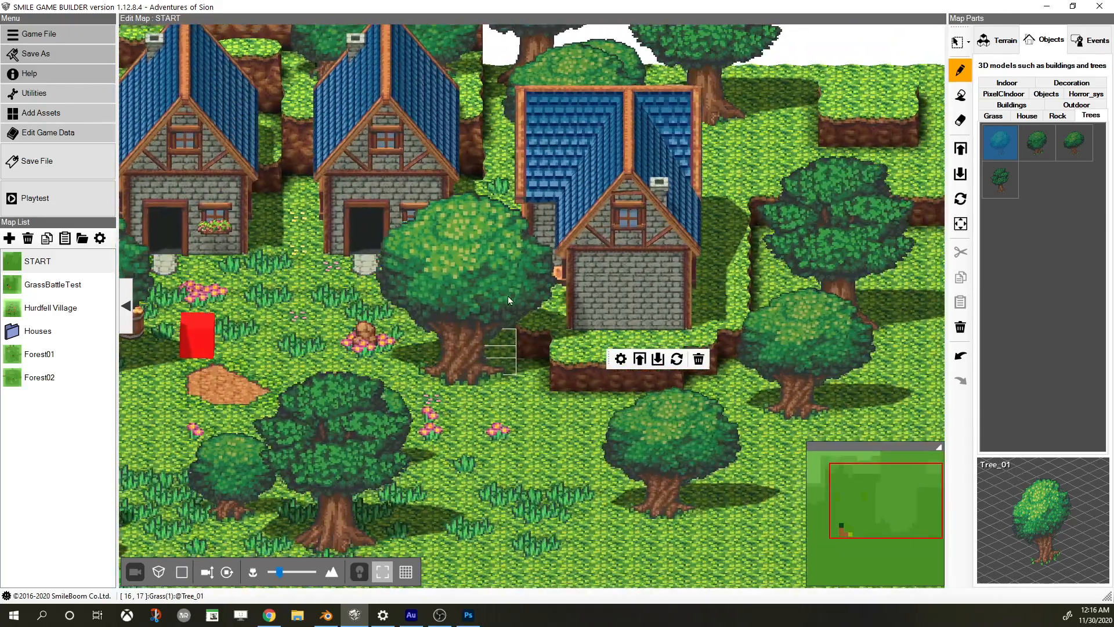
{"action": "middle_click_drag", "start_coordinate": [335, 305], "coordinate": [455, 307]}
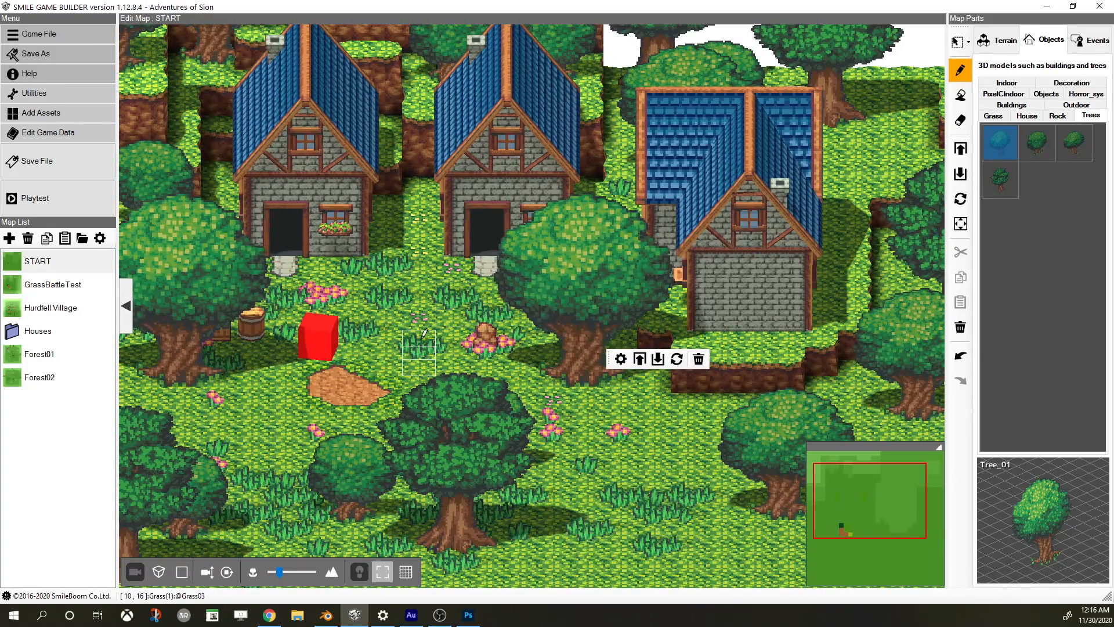